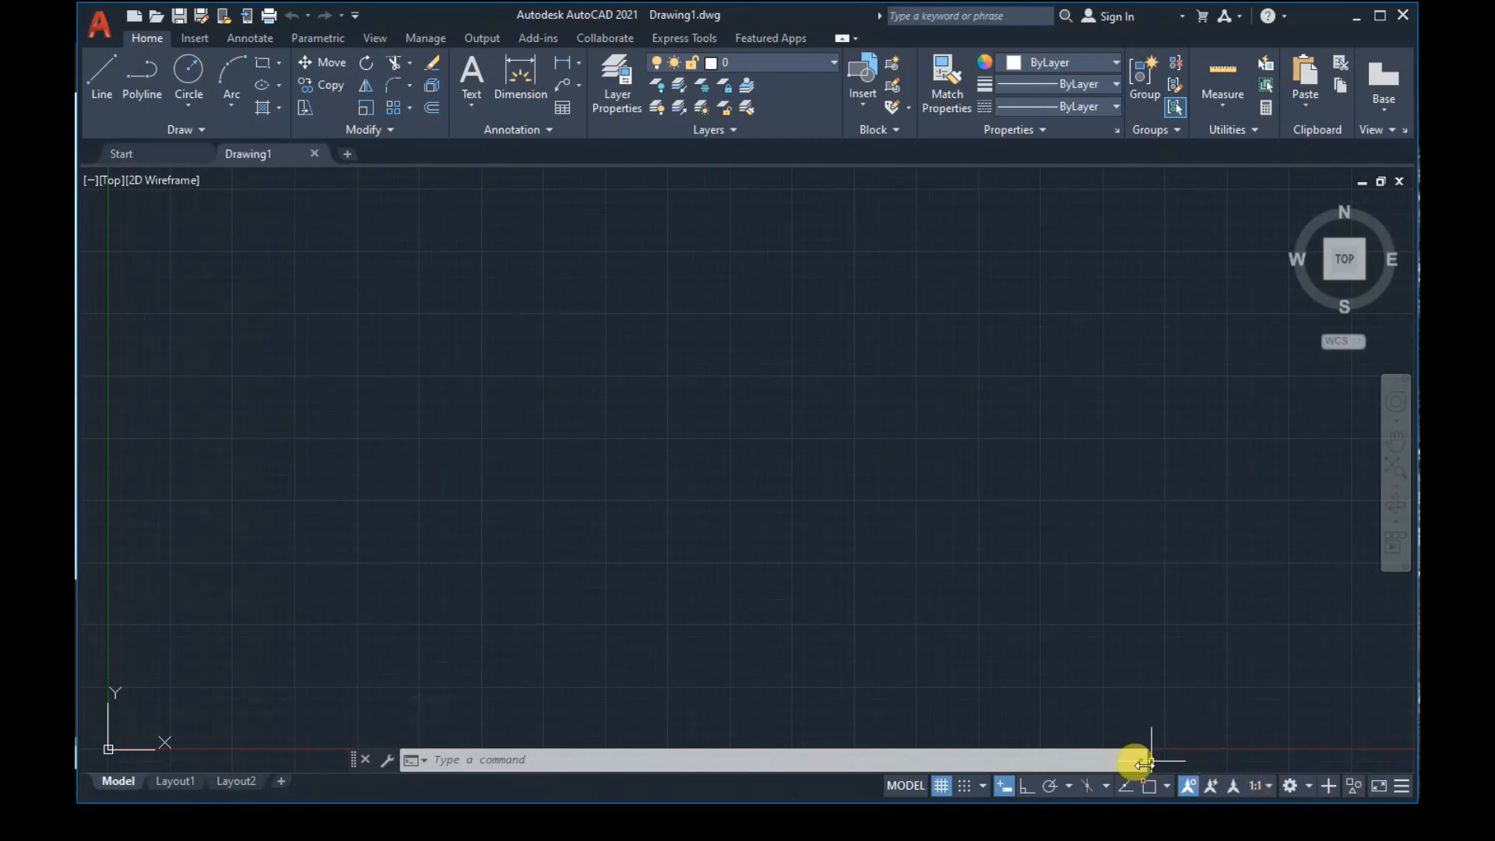
Set the workspace to Drafting & Annotation and start a new drawing from the acad template
click(1290, 787)
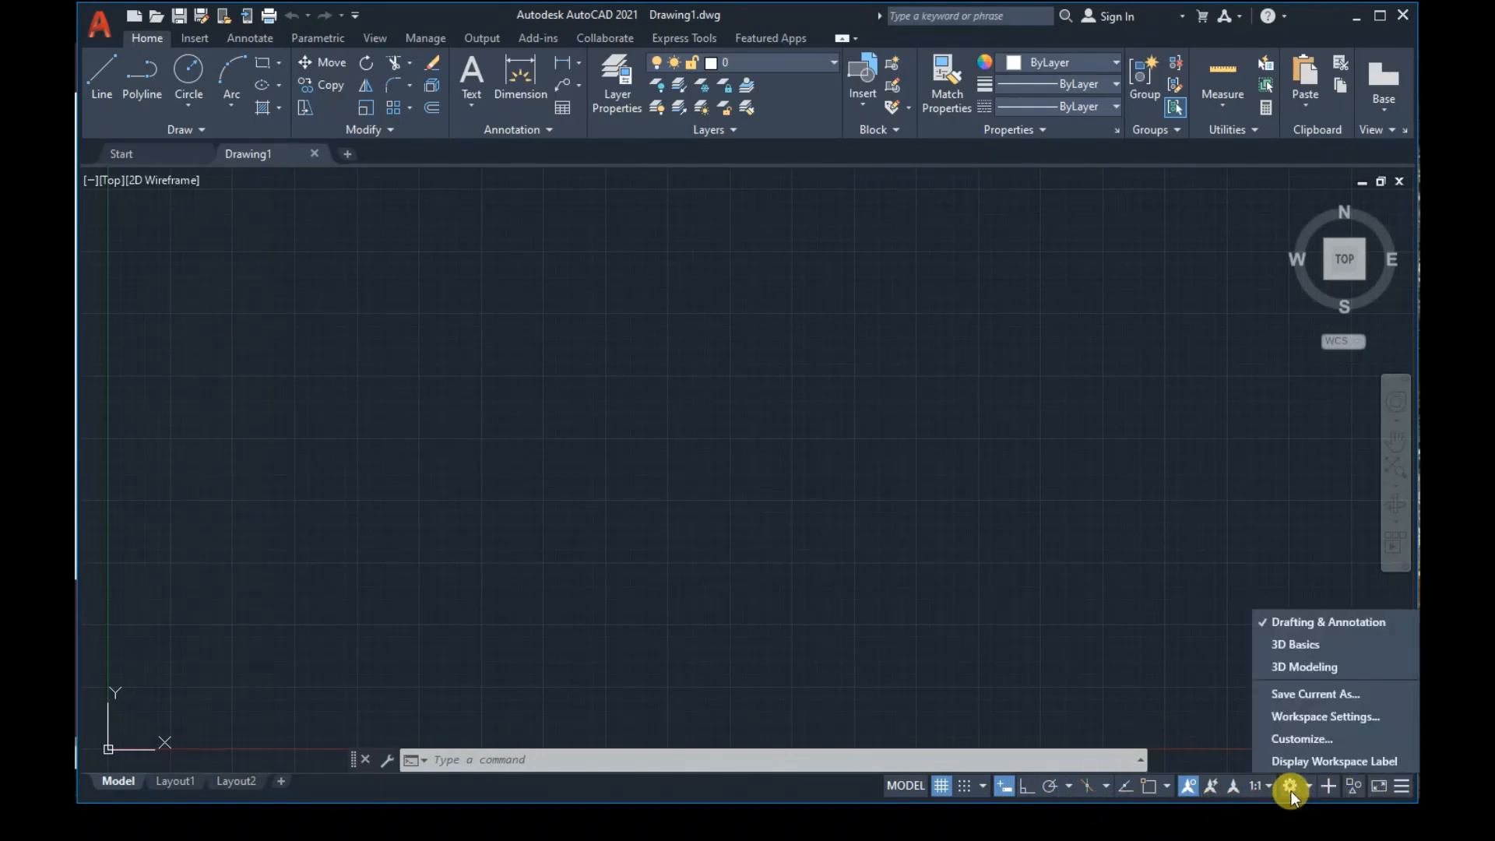
click(1357, 625)
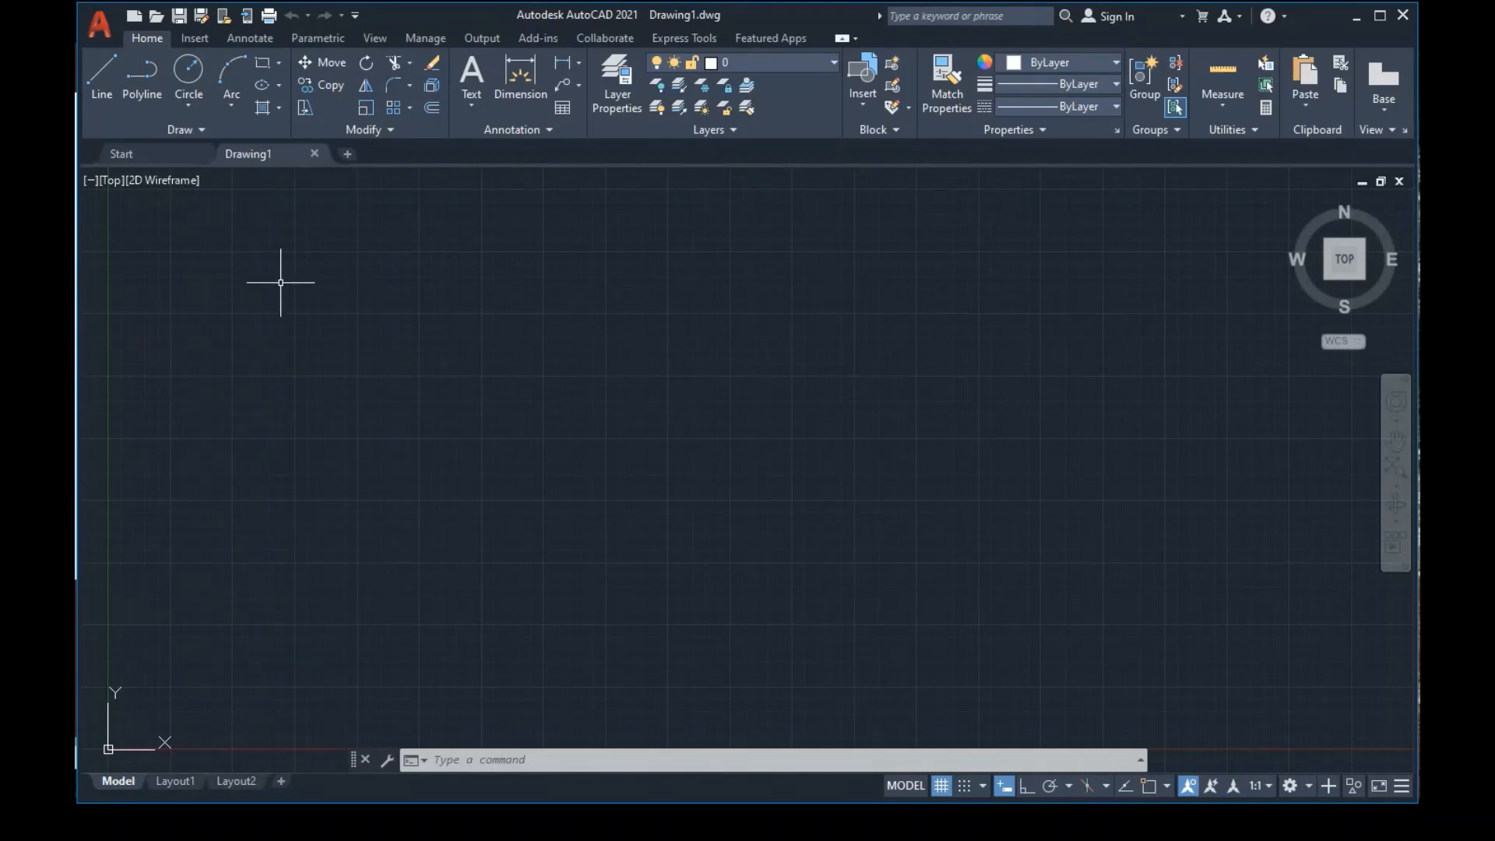
click(104, 31)
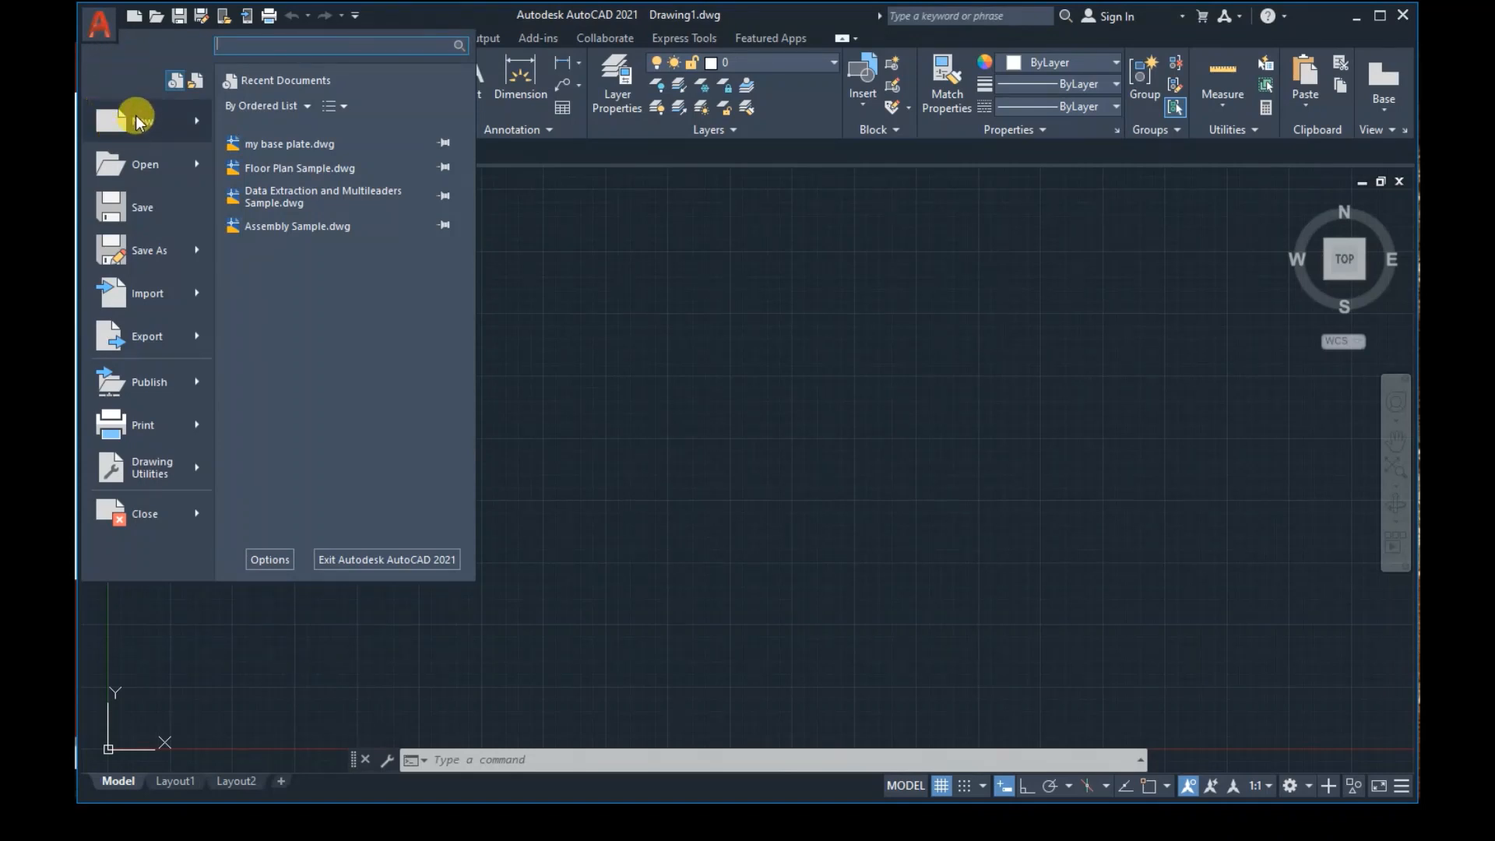
mouse_move(138, 121)
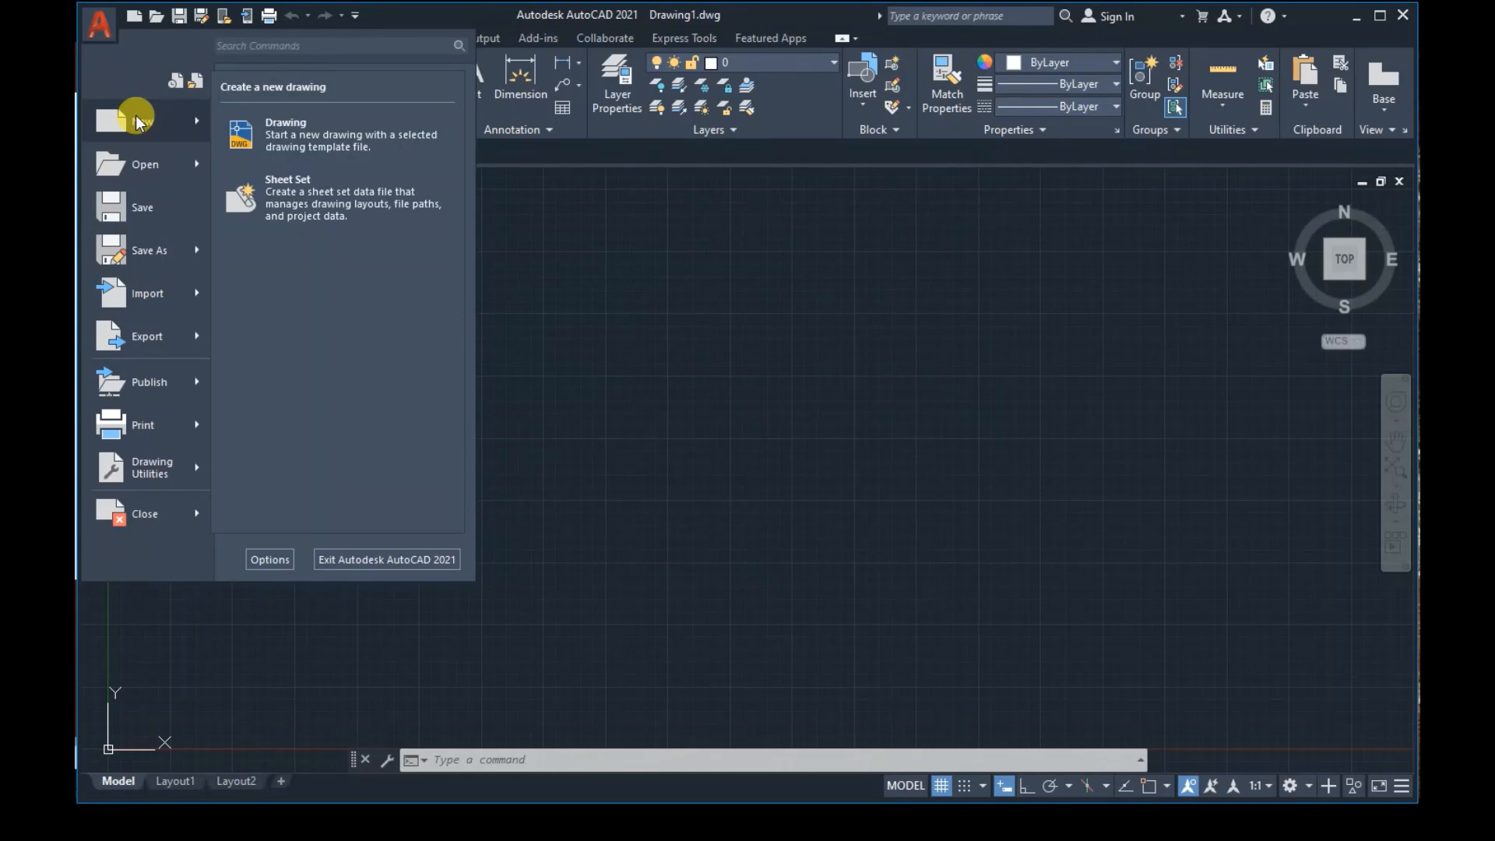
click(137, 121)
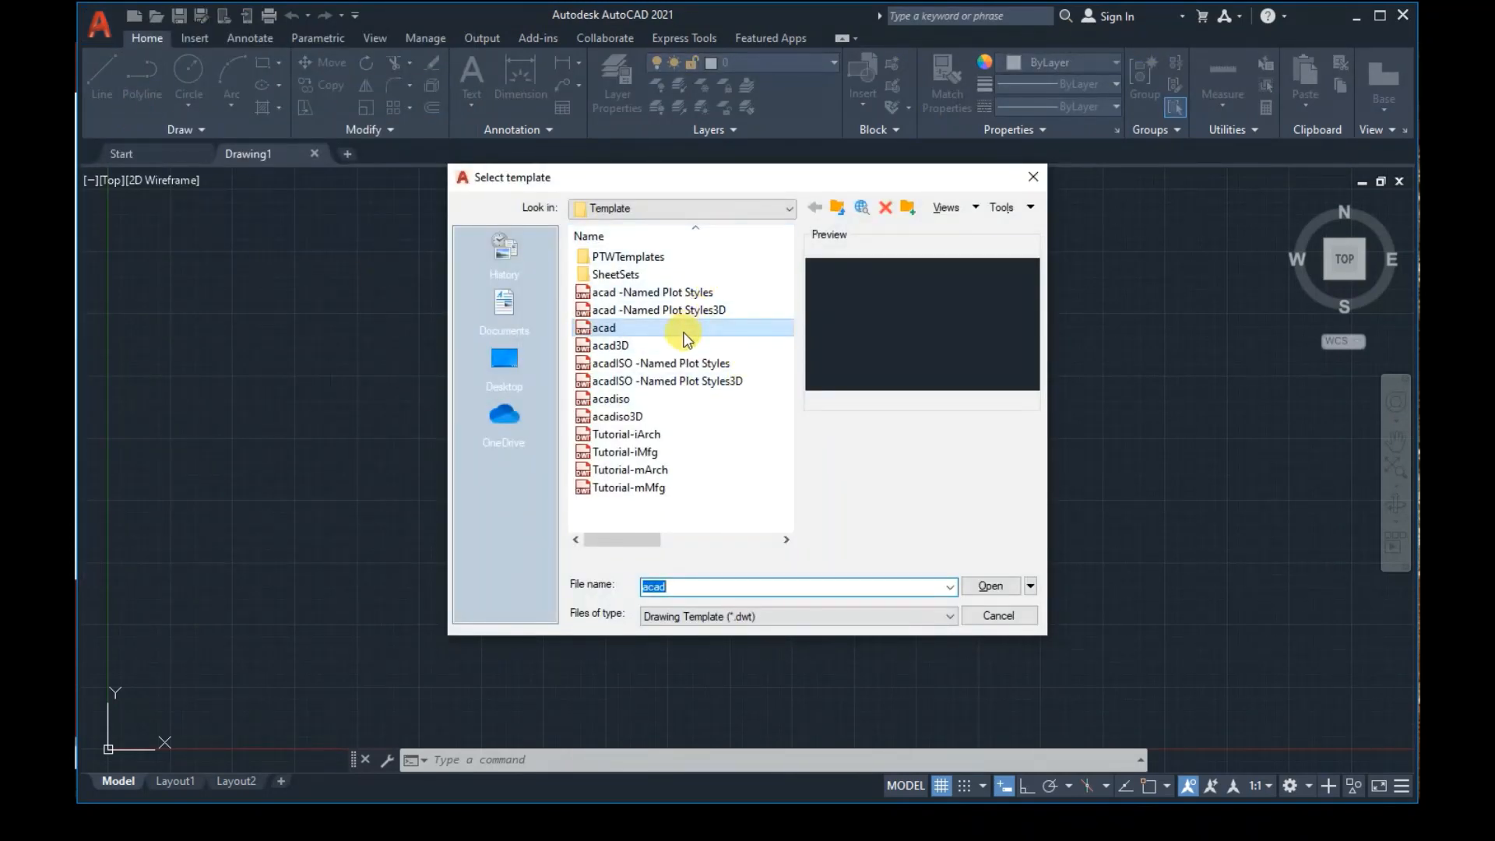
click(608, 332)
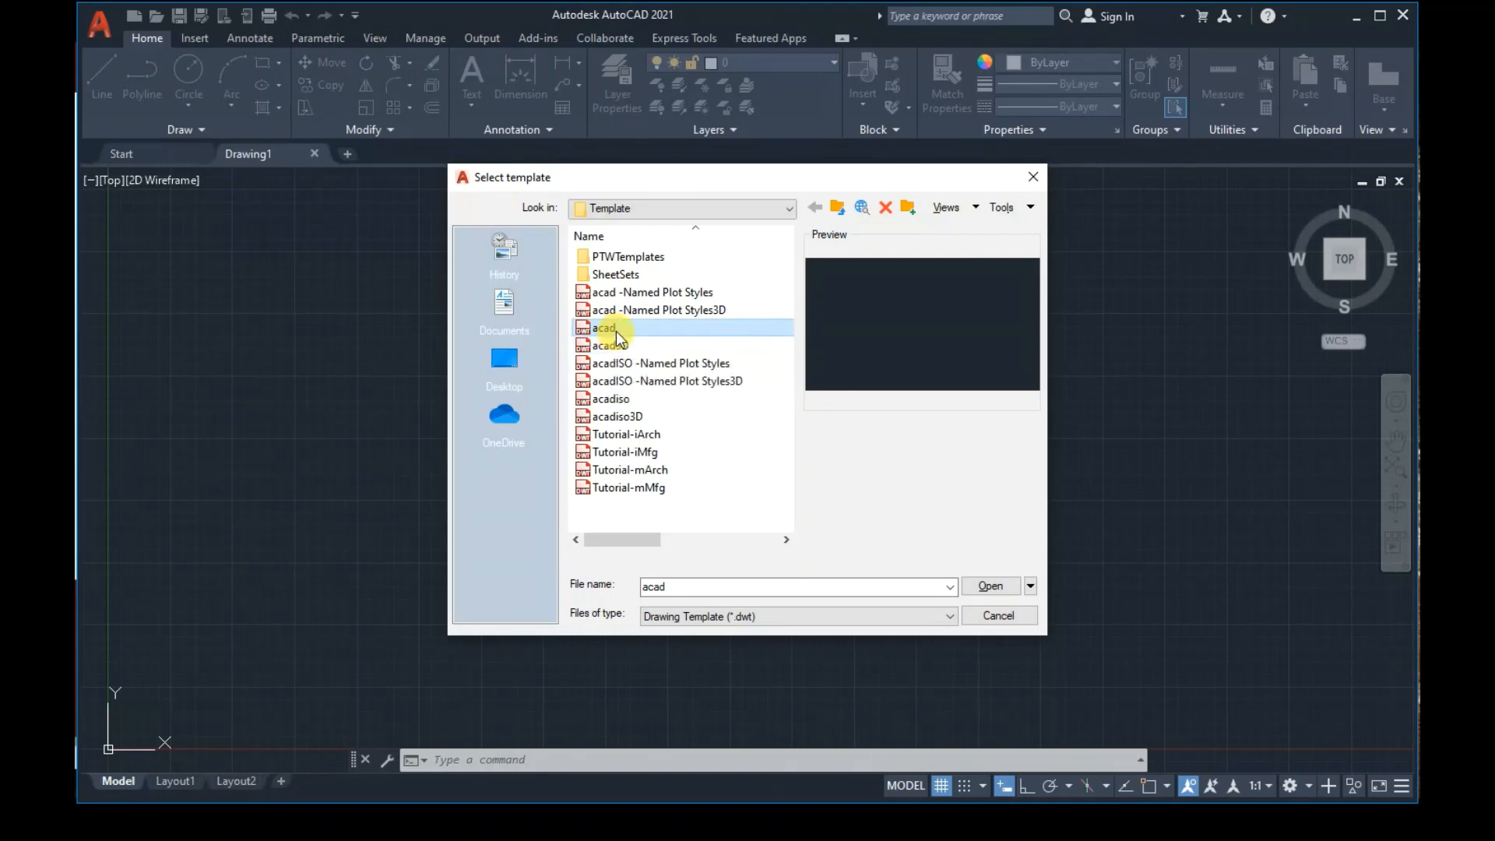
double_click(616, 330)
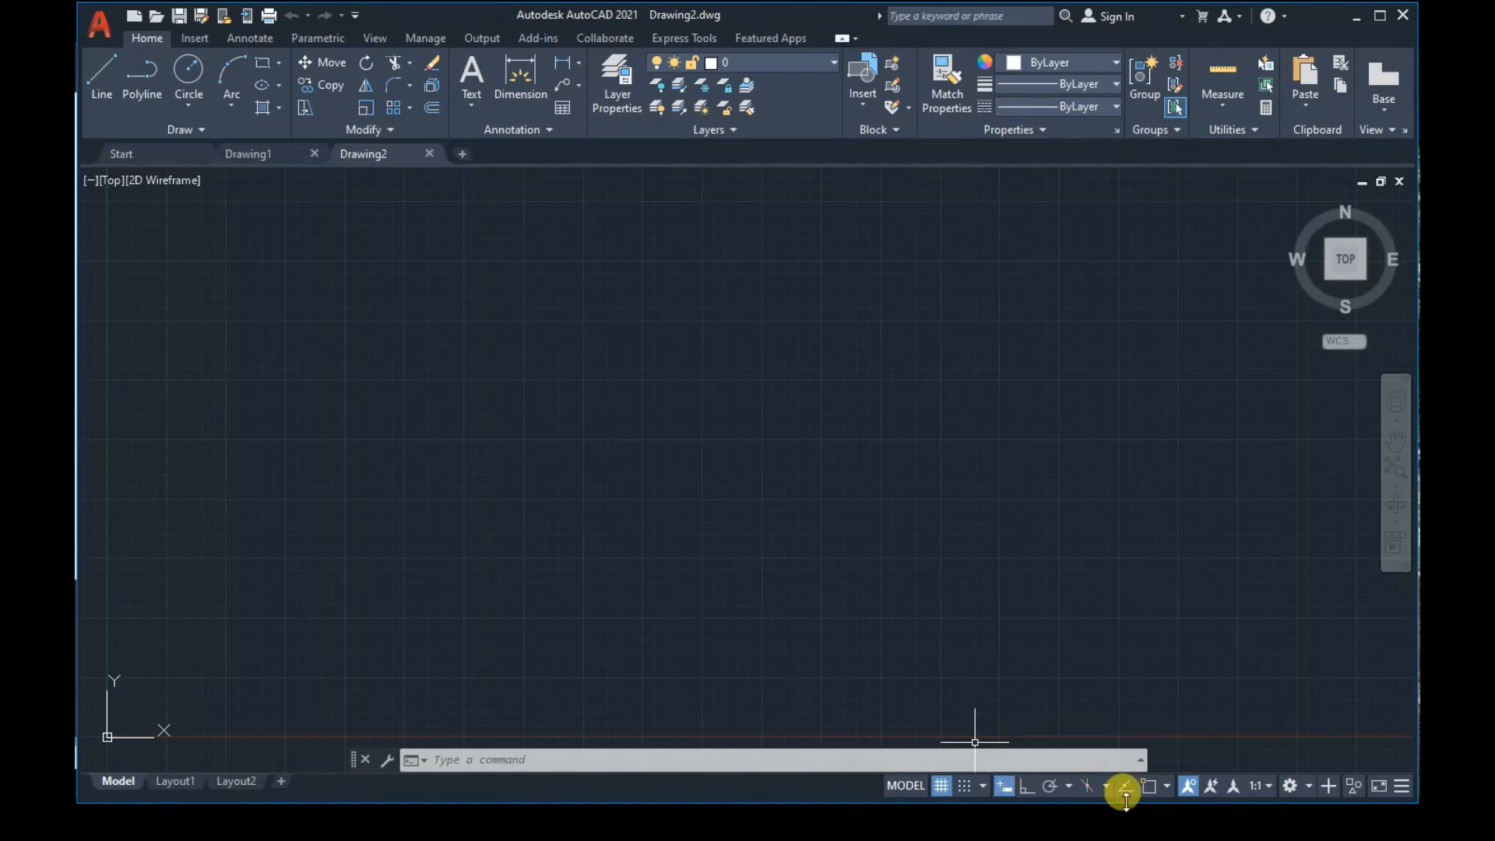
Configure the drafting aids with annotation visibility and grid off, and dynamic input and ortho mode on
click(1189, 788)
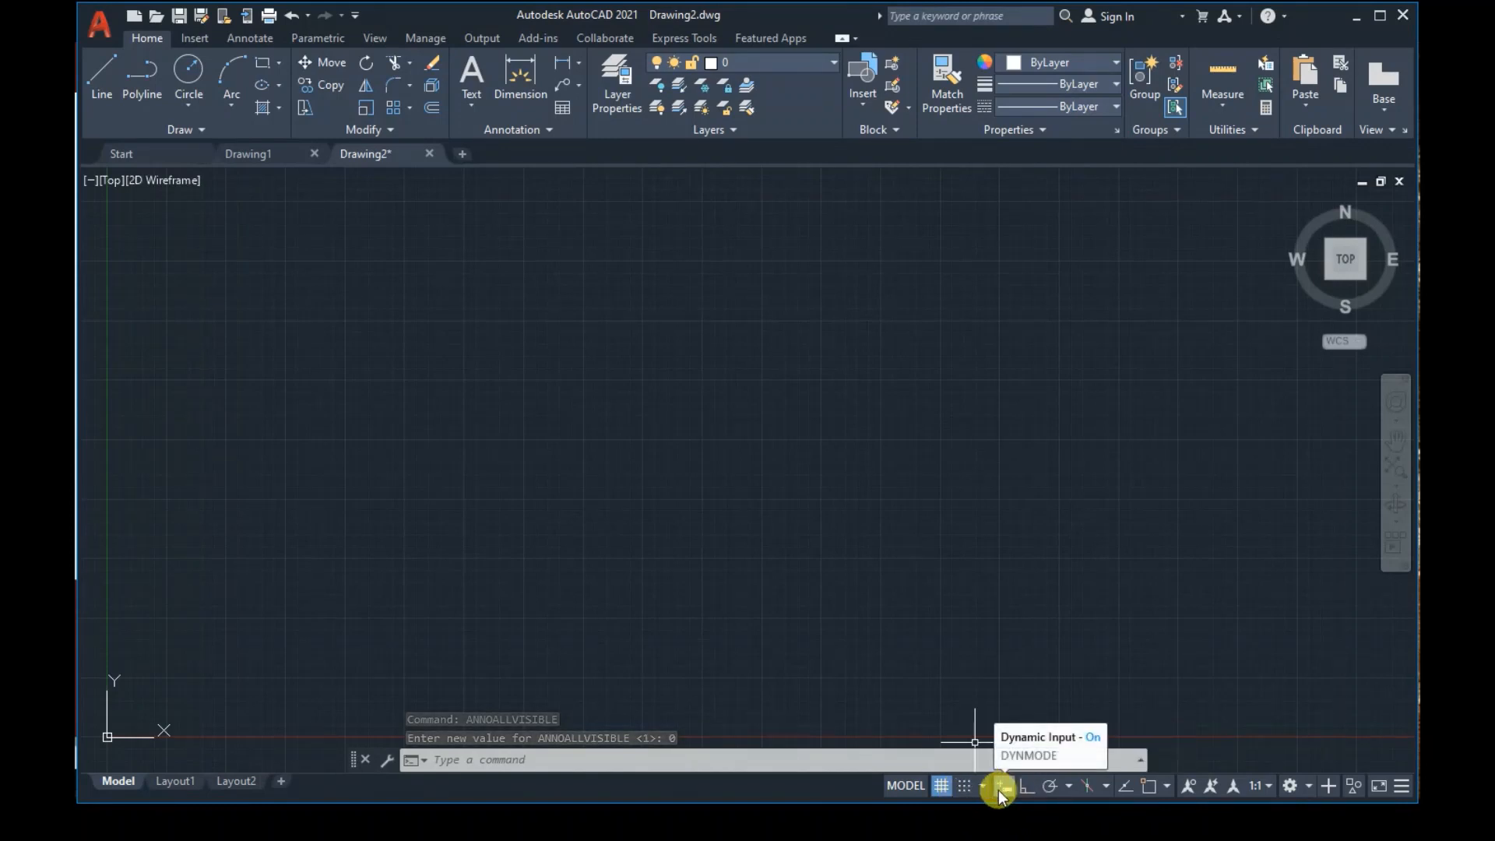
click(941, 786)
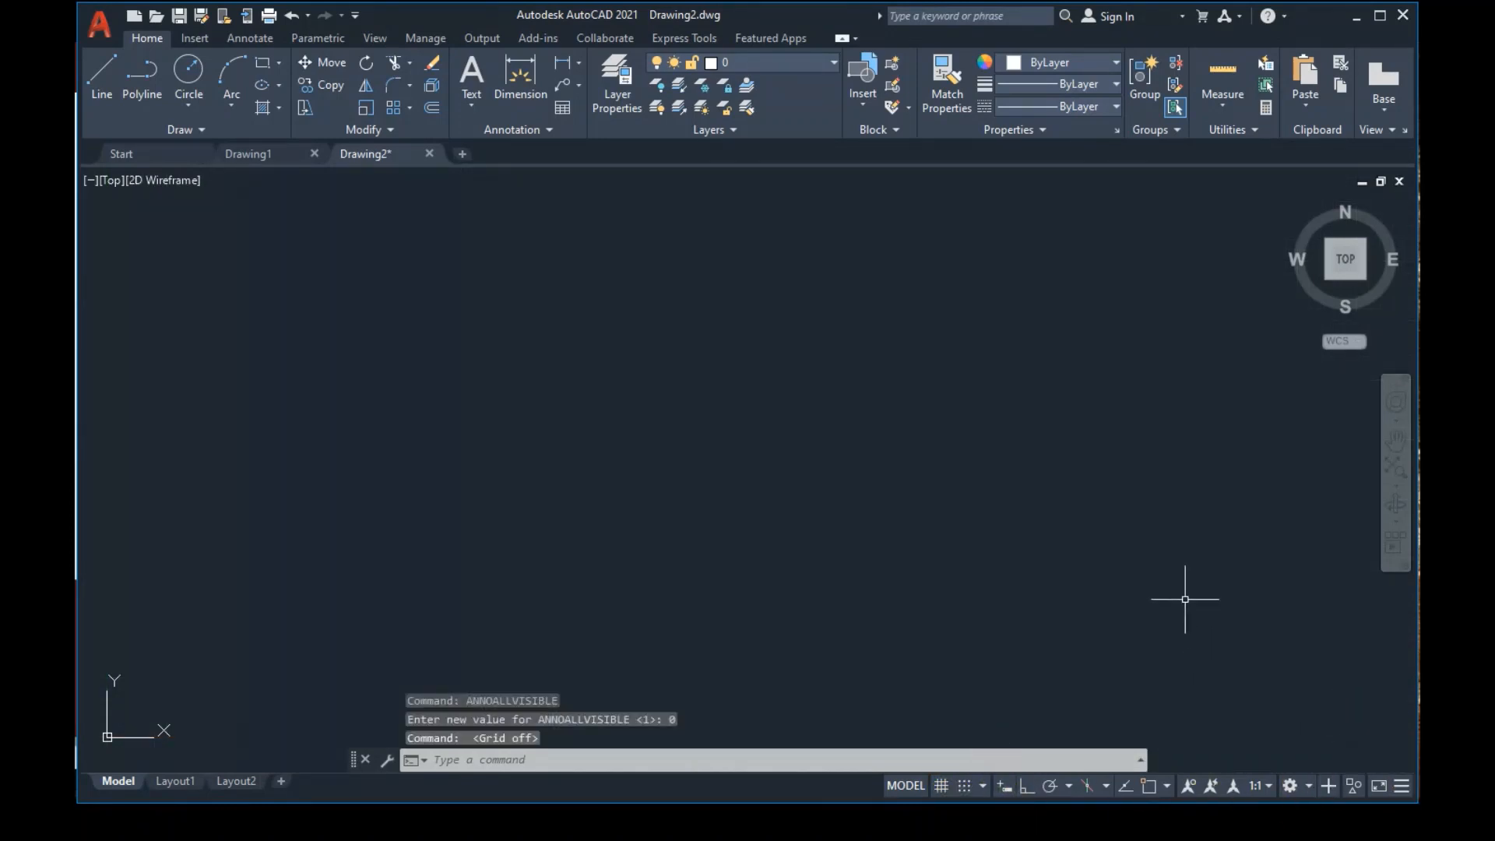
click(1002, 786)
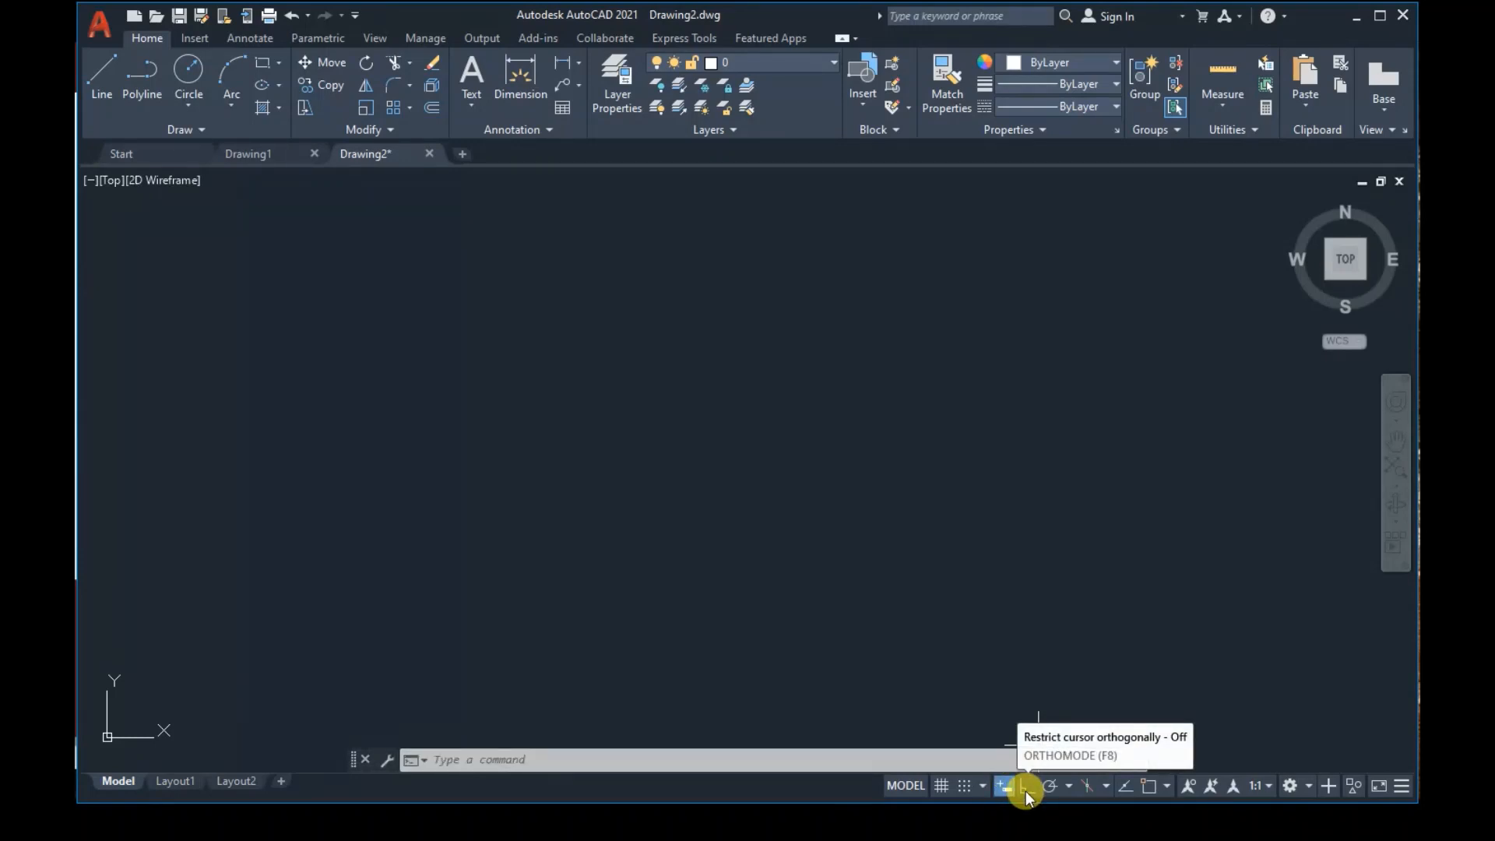
click(1025, 791)
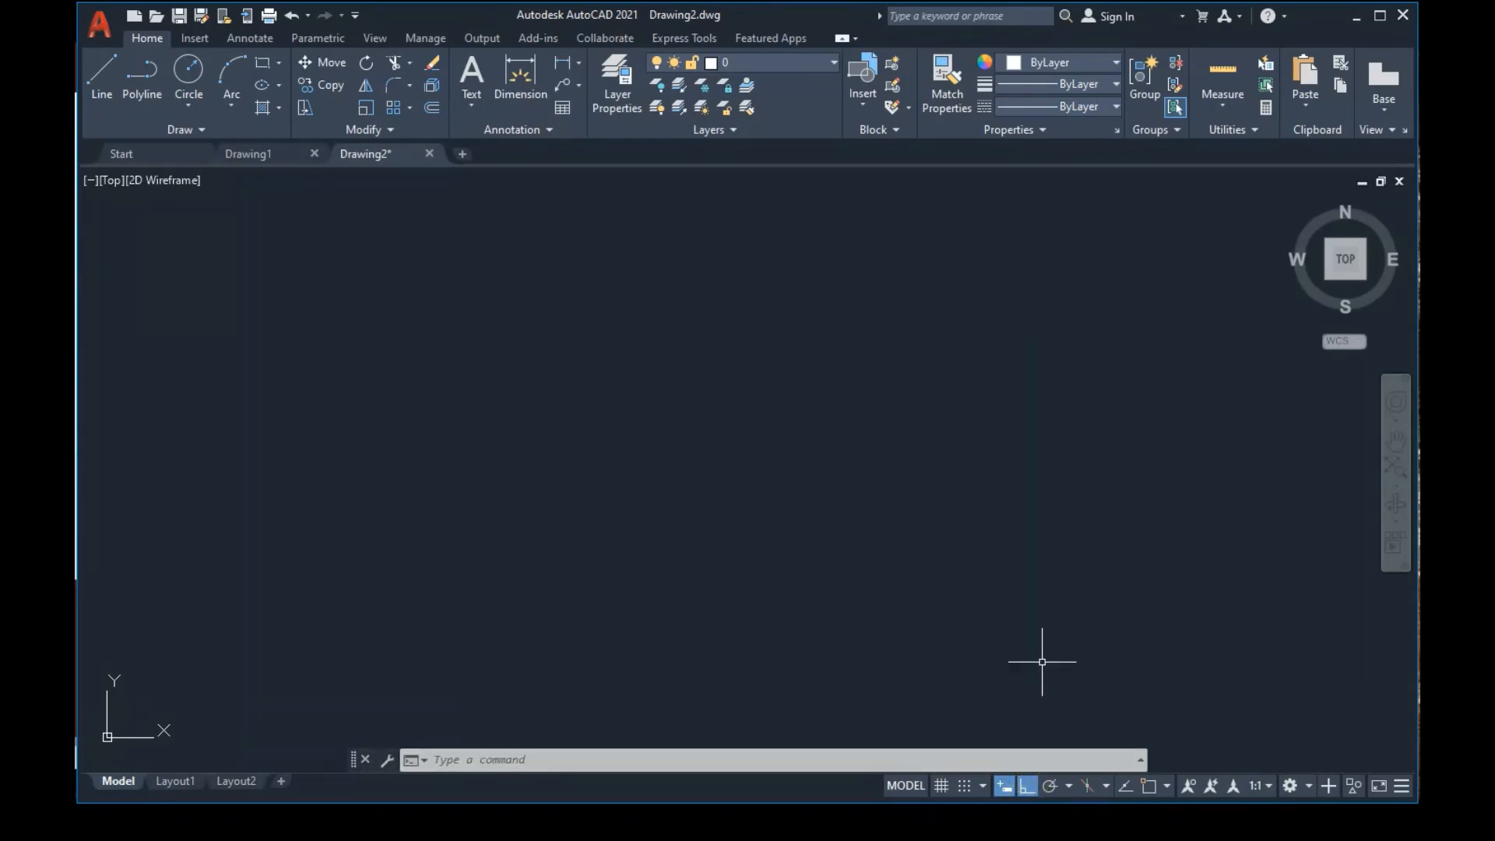
click(981, 789)
click(980, 791)
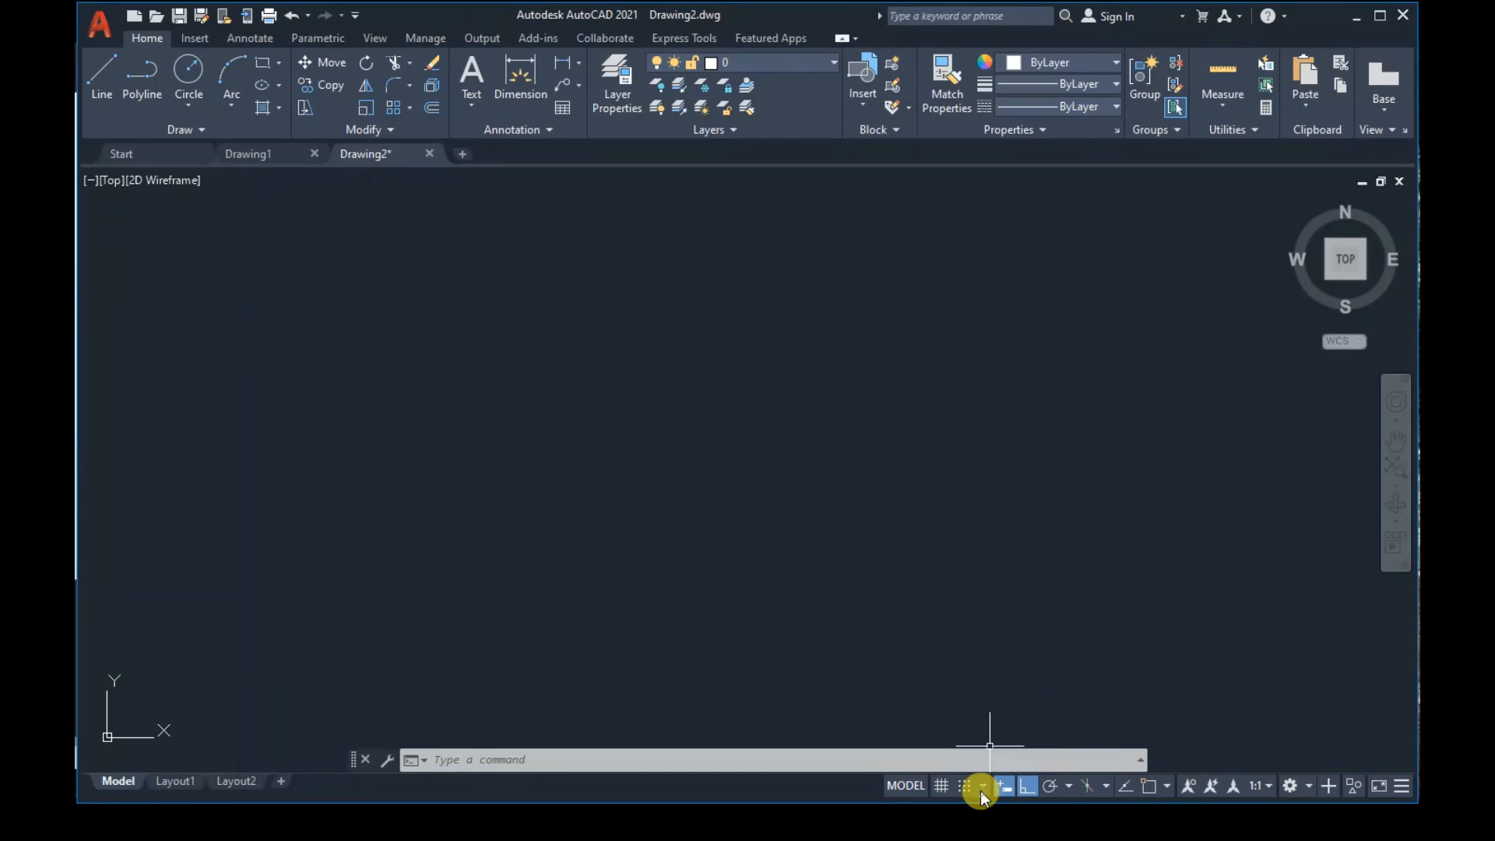
click(979, 788)
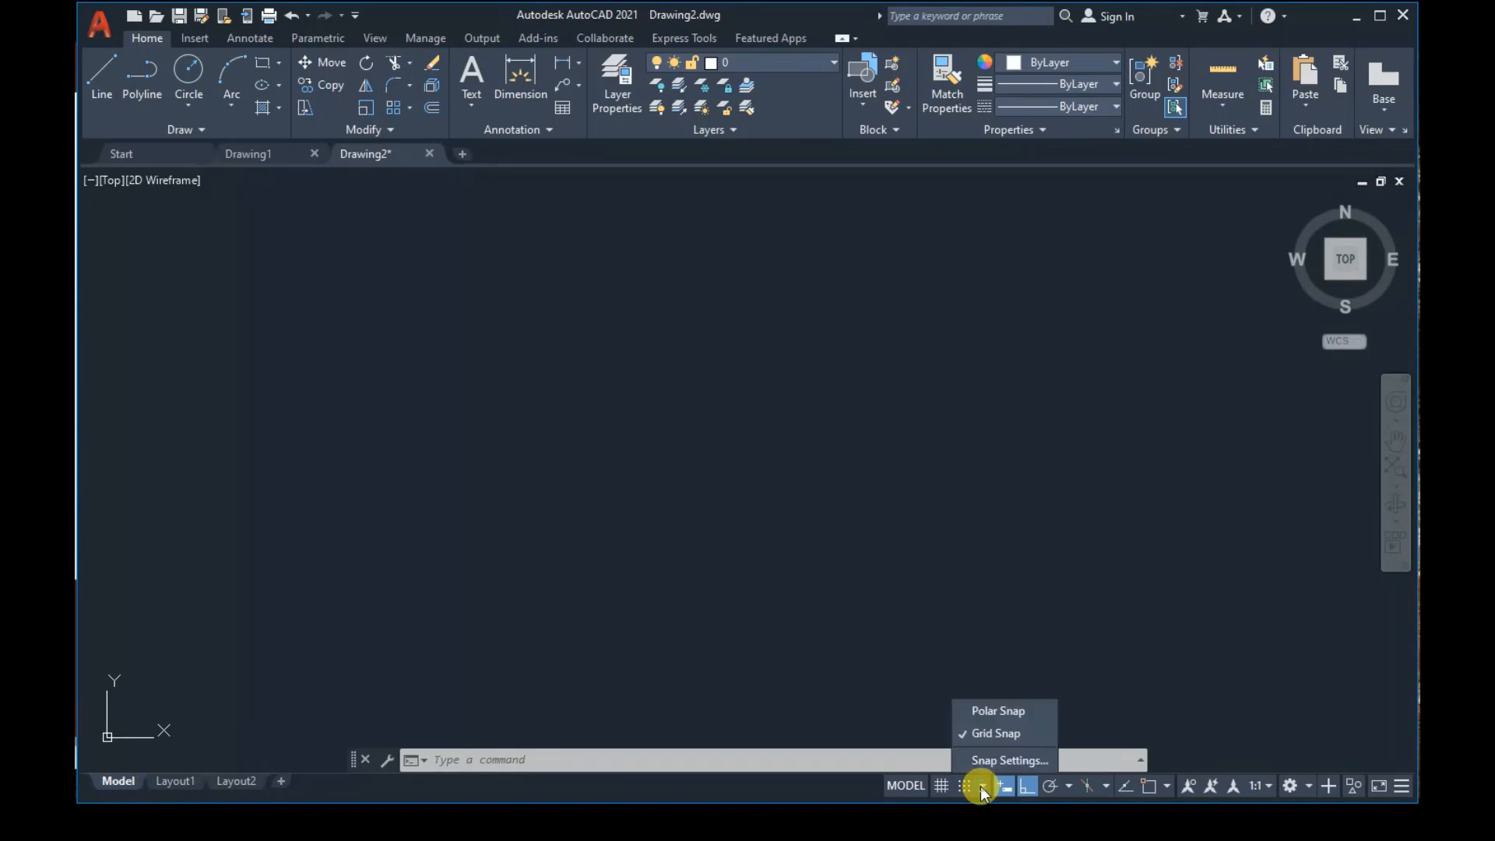
click(997, 665)
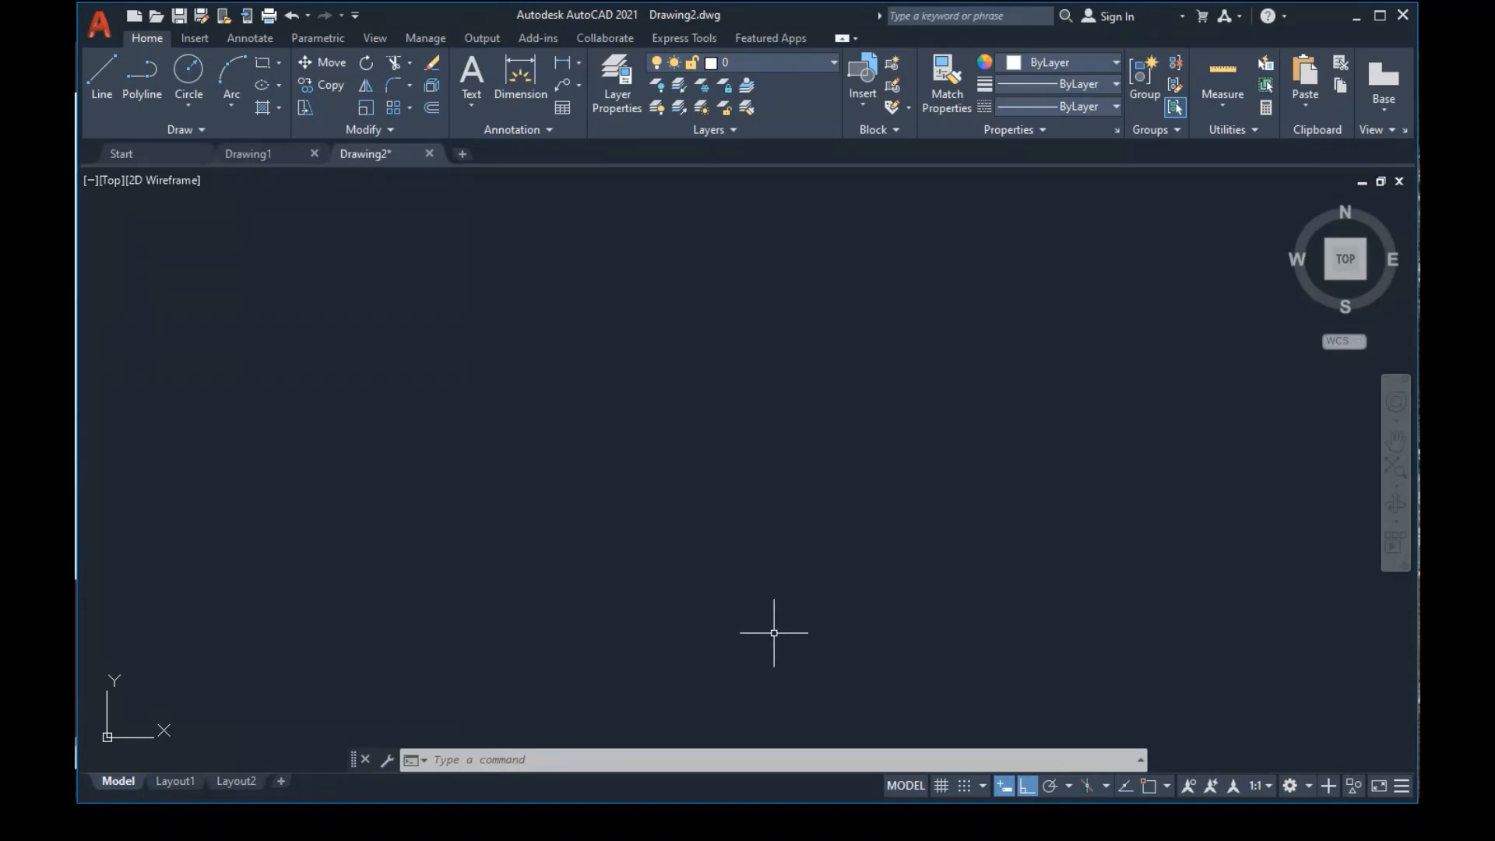
Set the model space limits with the lower left corner at 0,0 and the upper right corner at 100,50
click(608, 760)
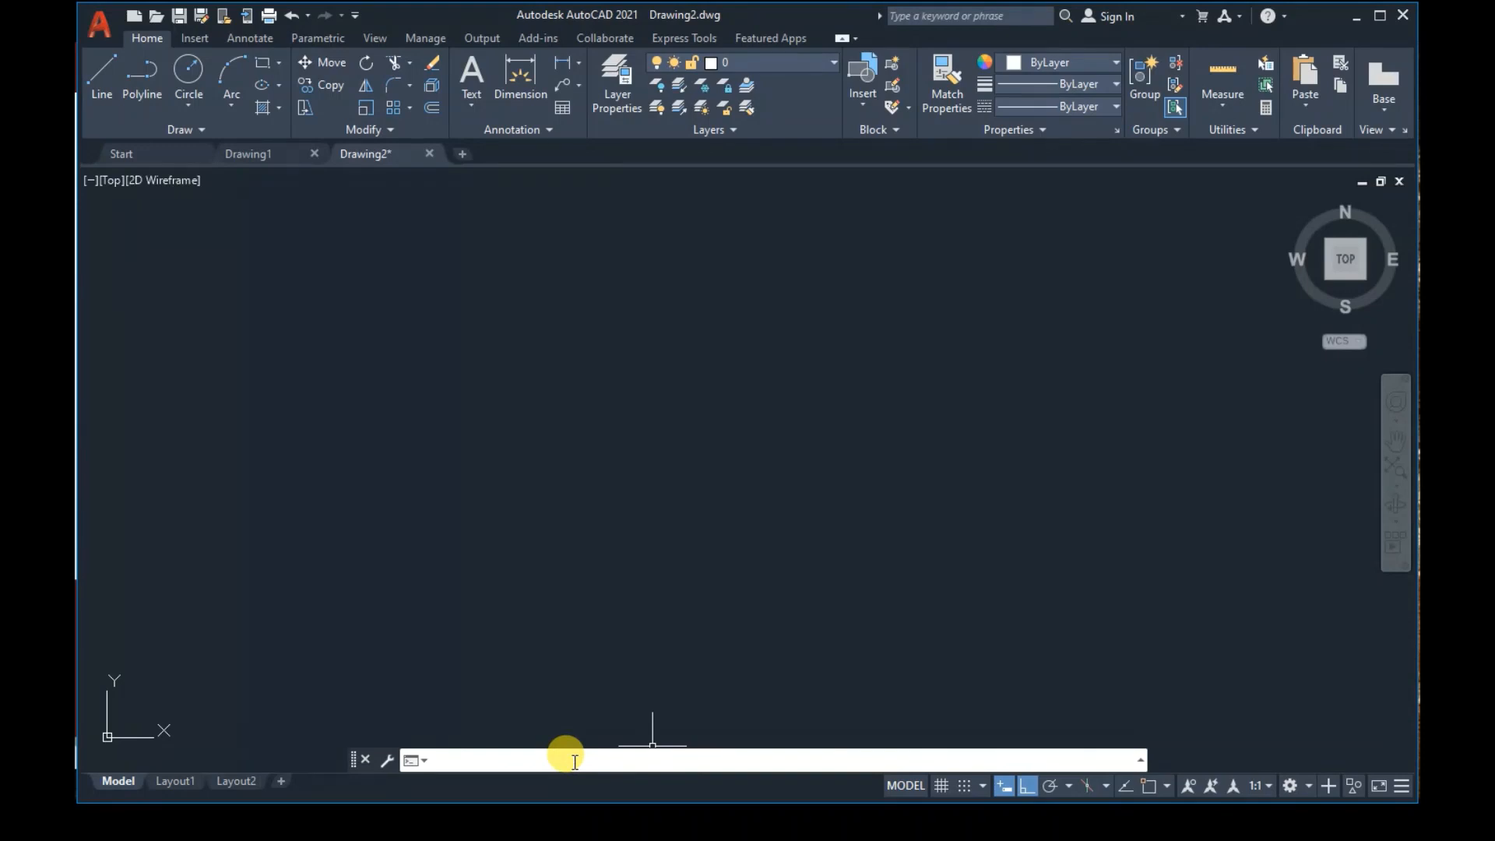
text(limits)
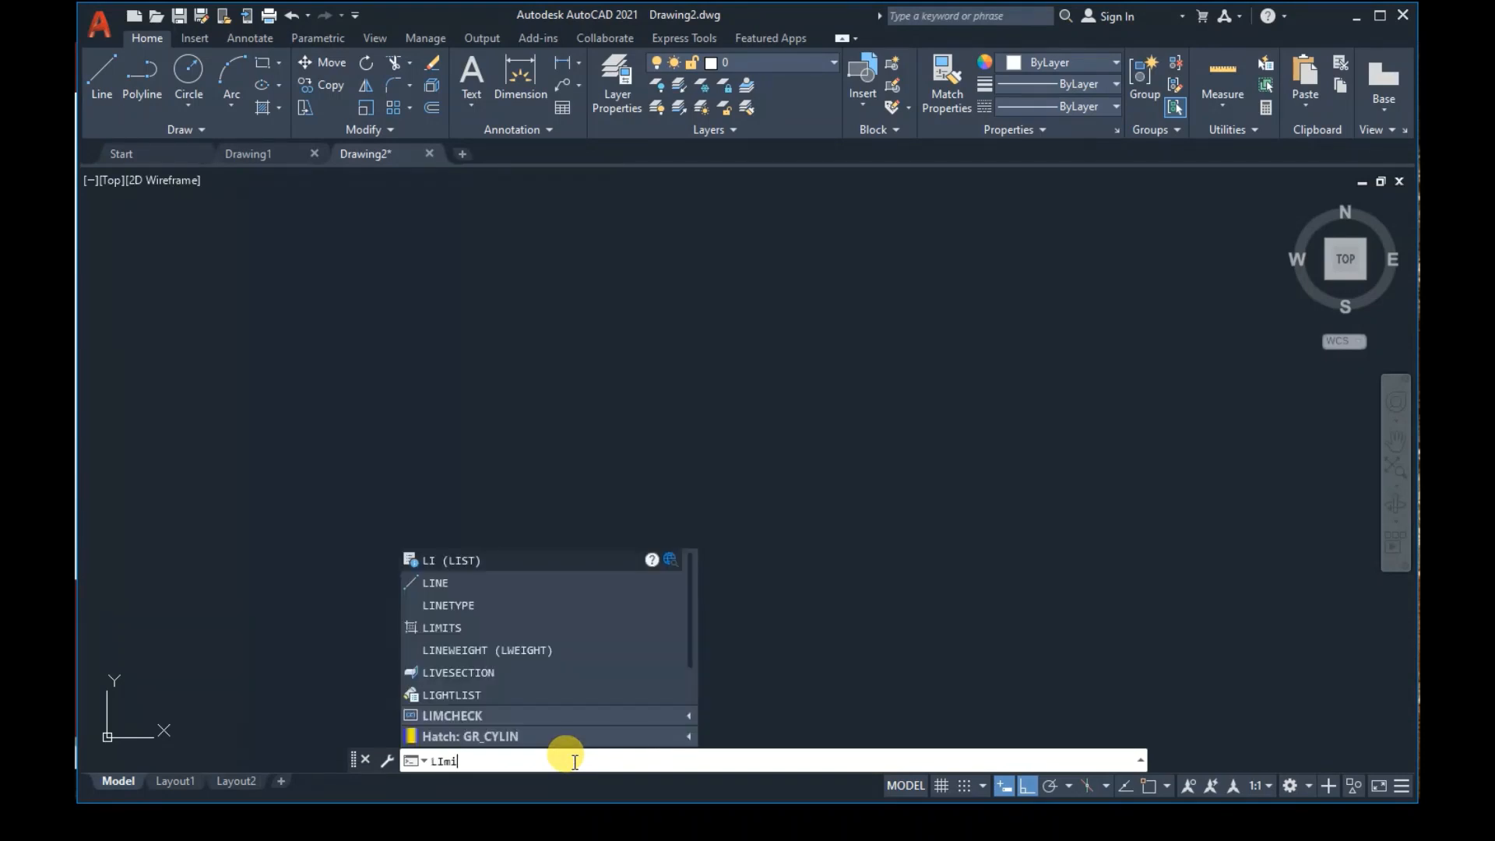
key(Return)
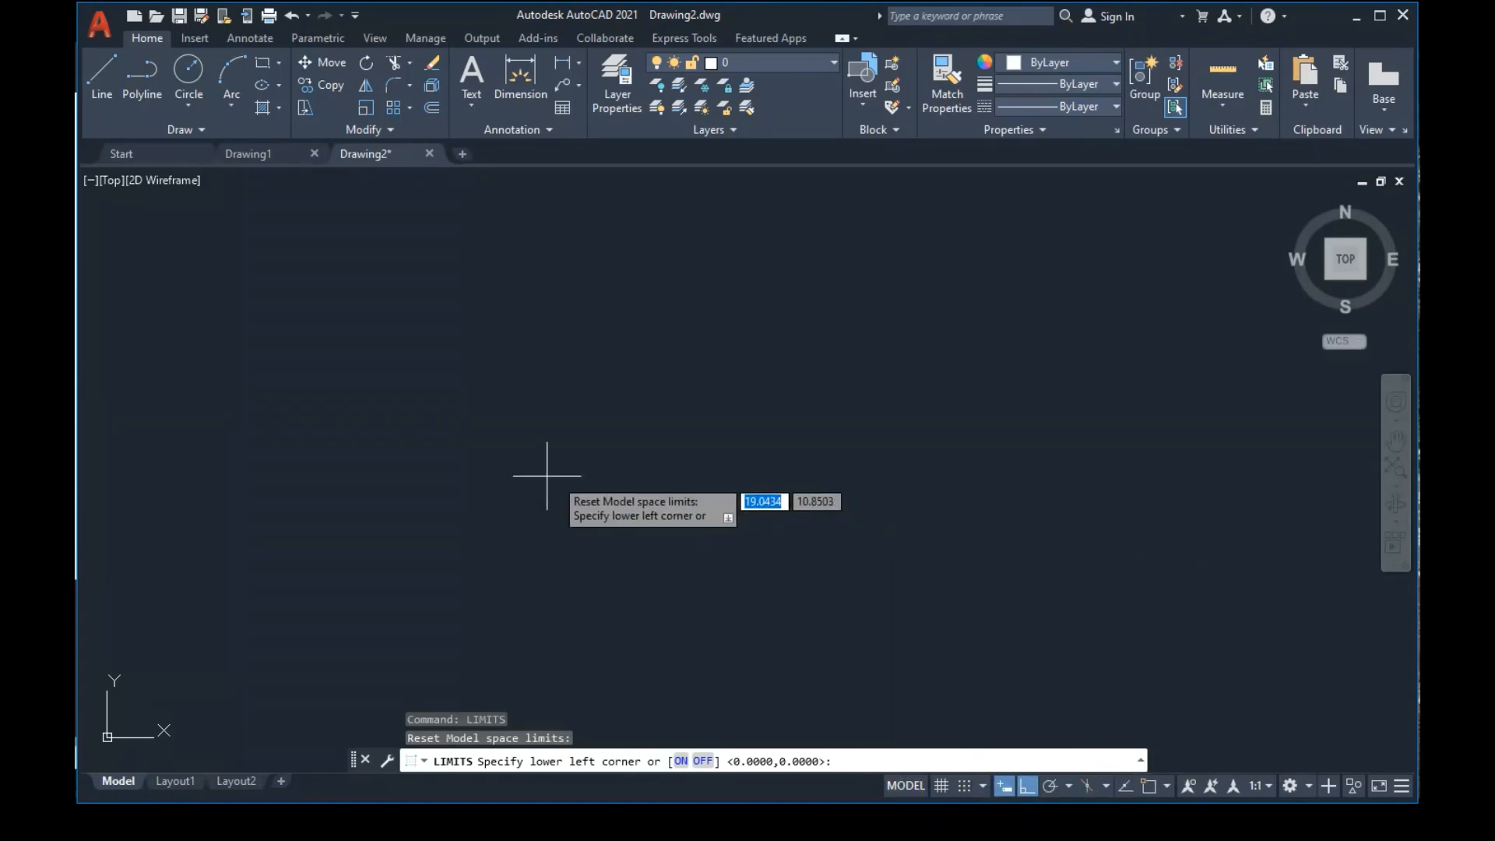
click(865, 757)
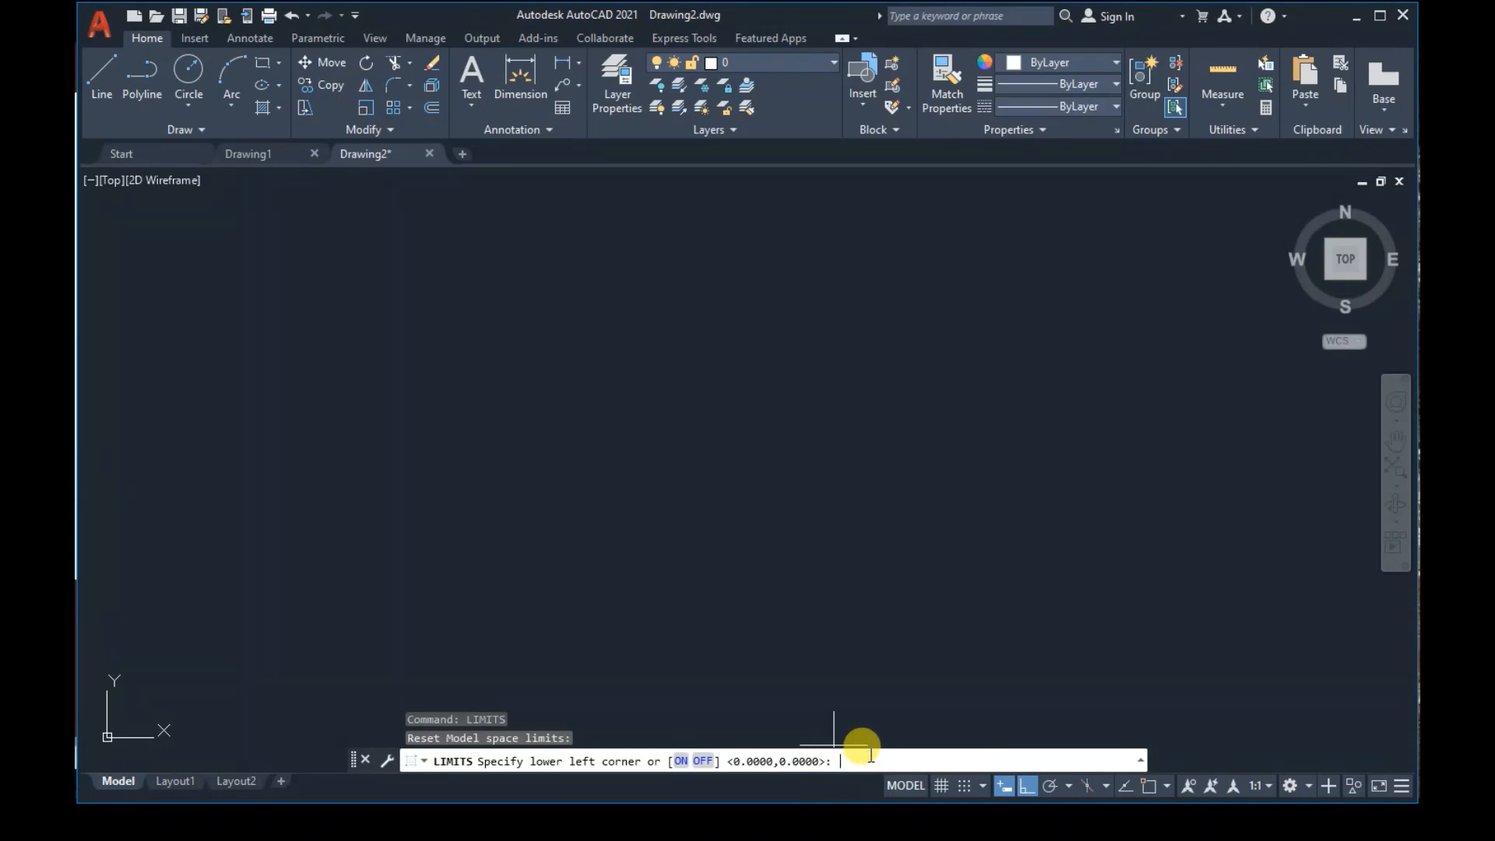
text(0,0)
key(Return)
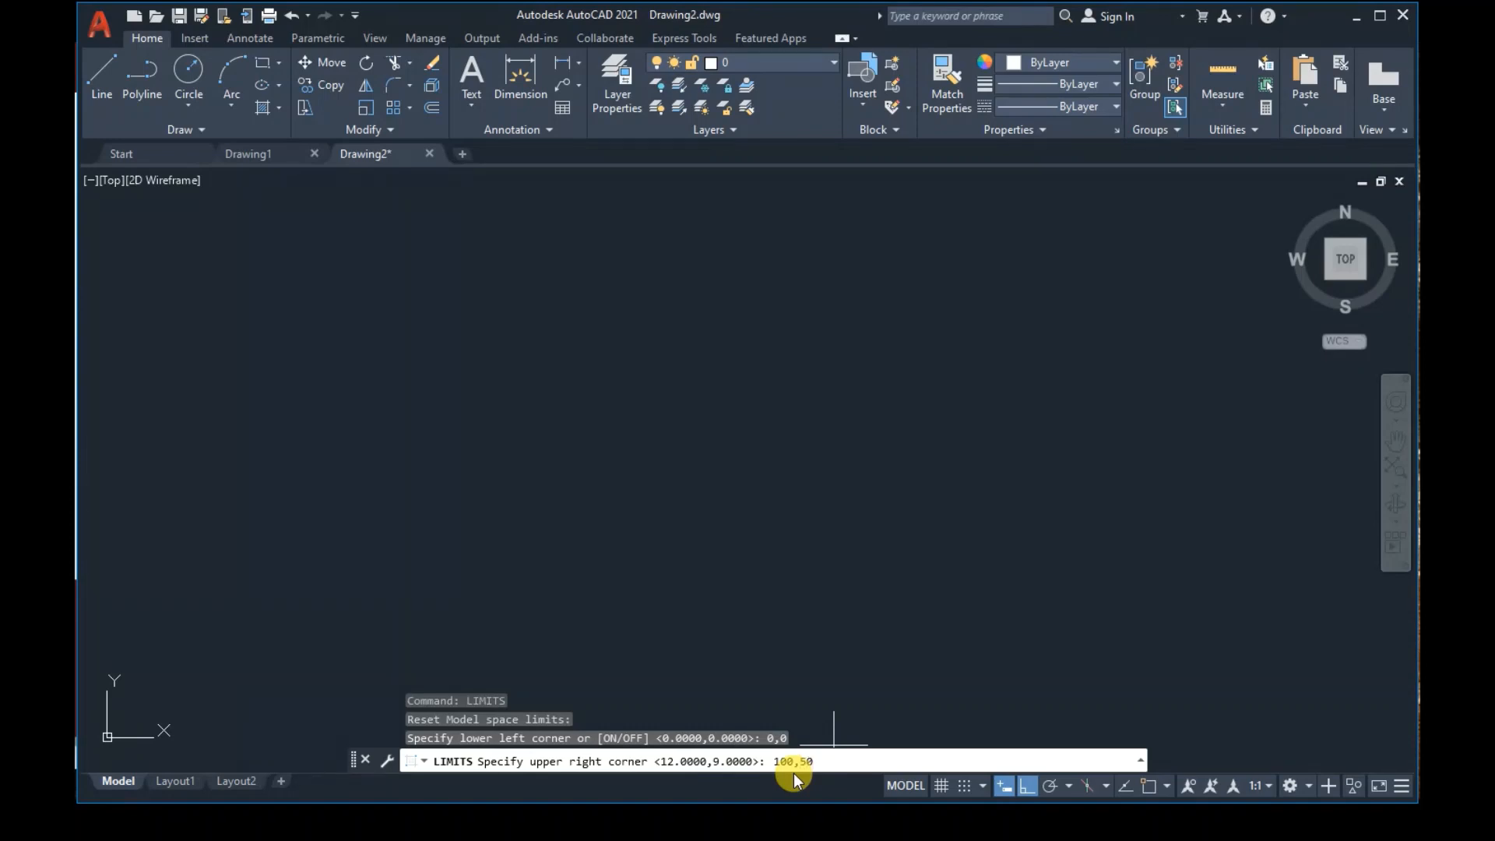
key(Return)
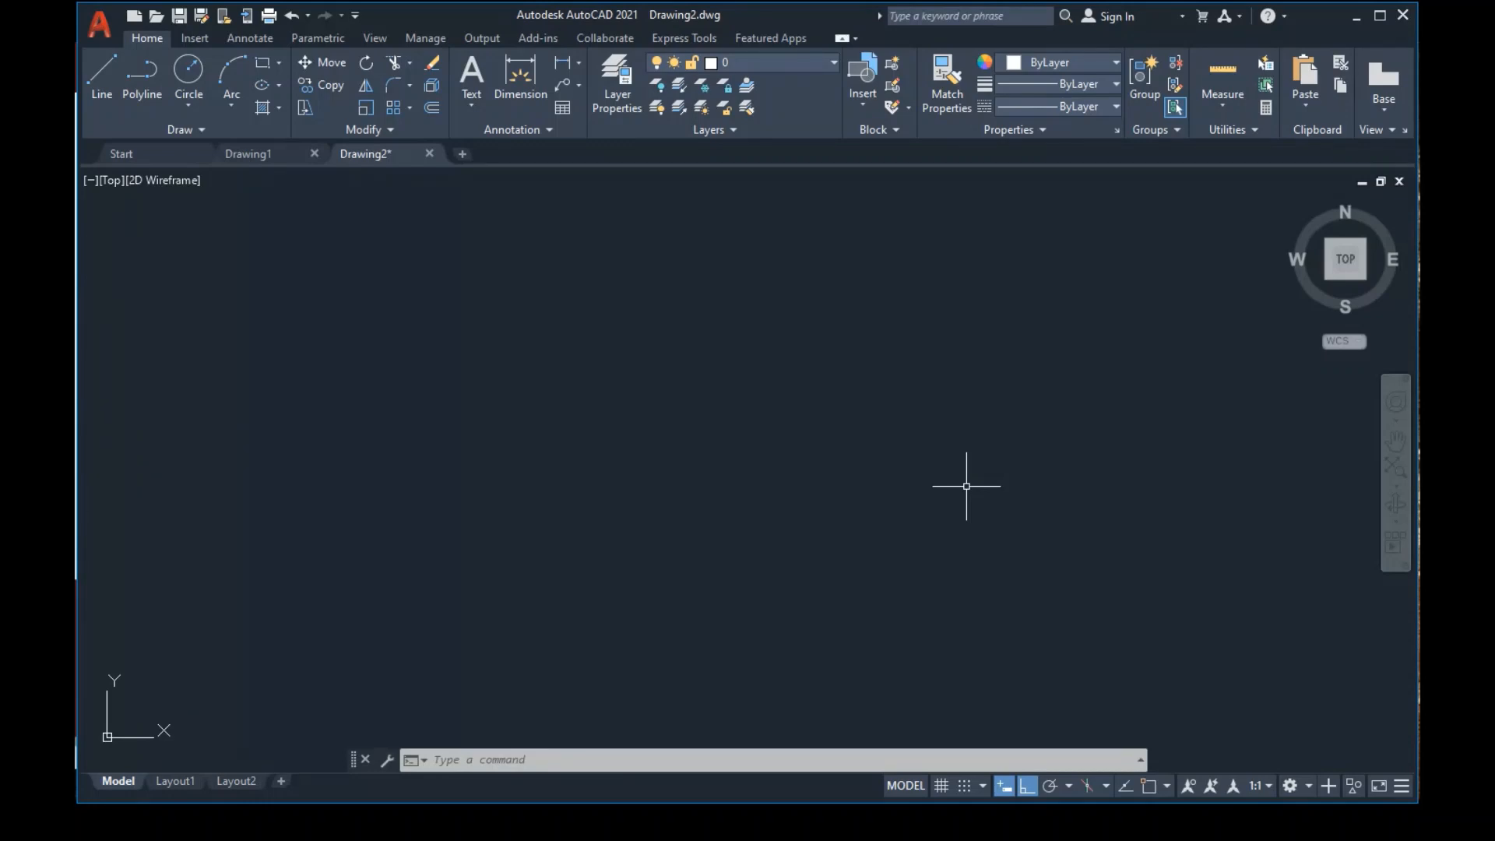
Zoom All so the view fits the drawing limits
click(575, 761)
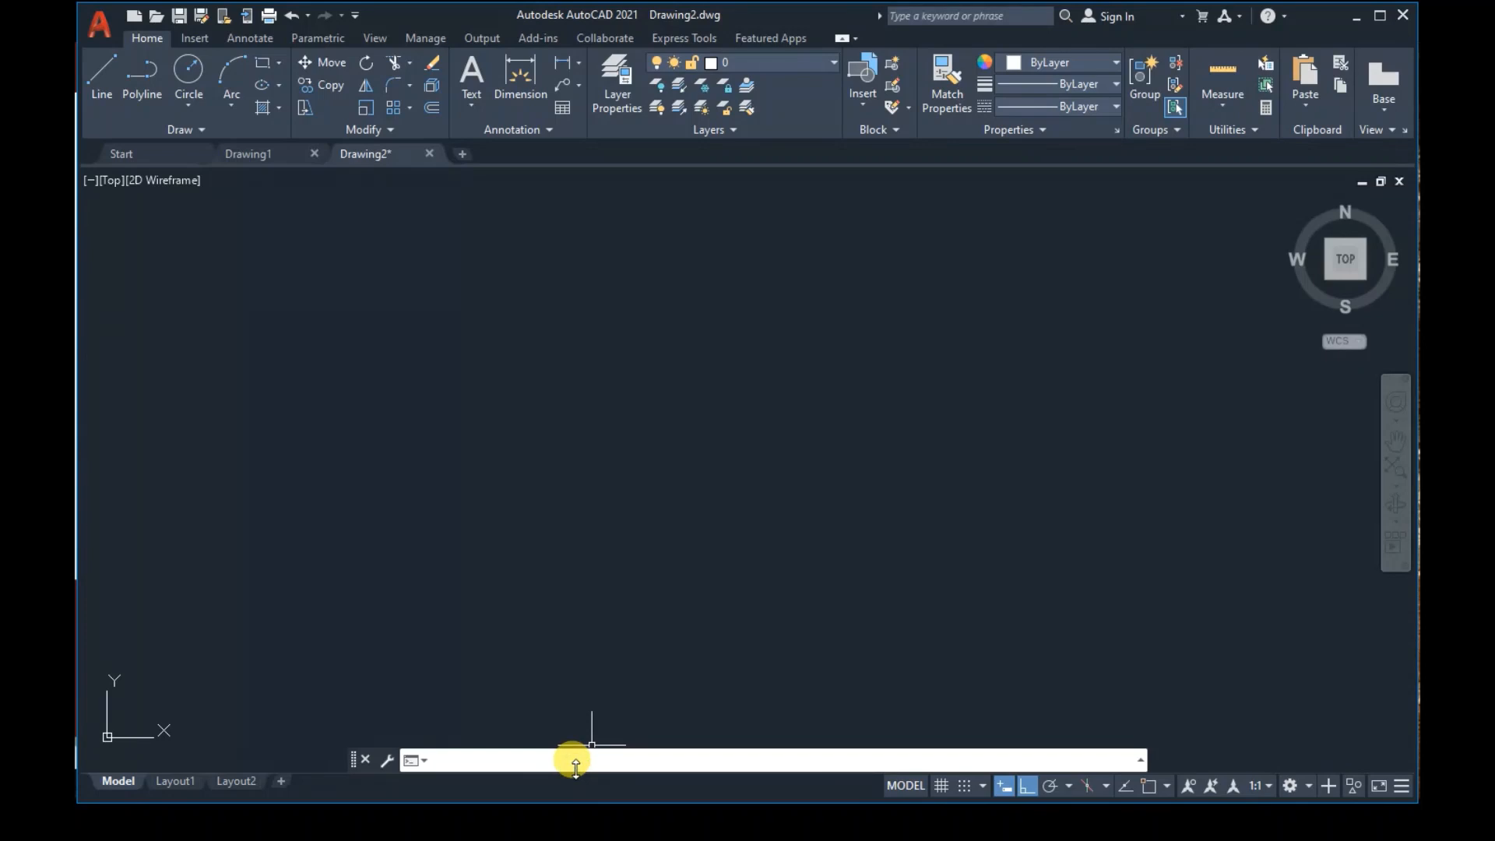
text(z)
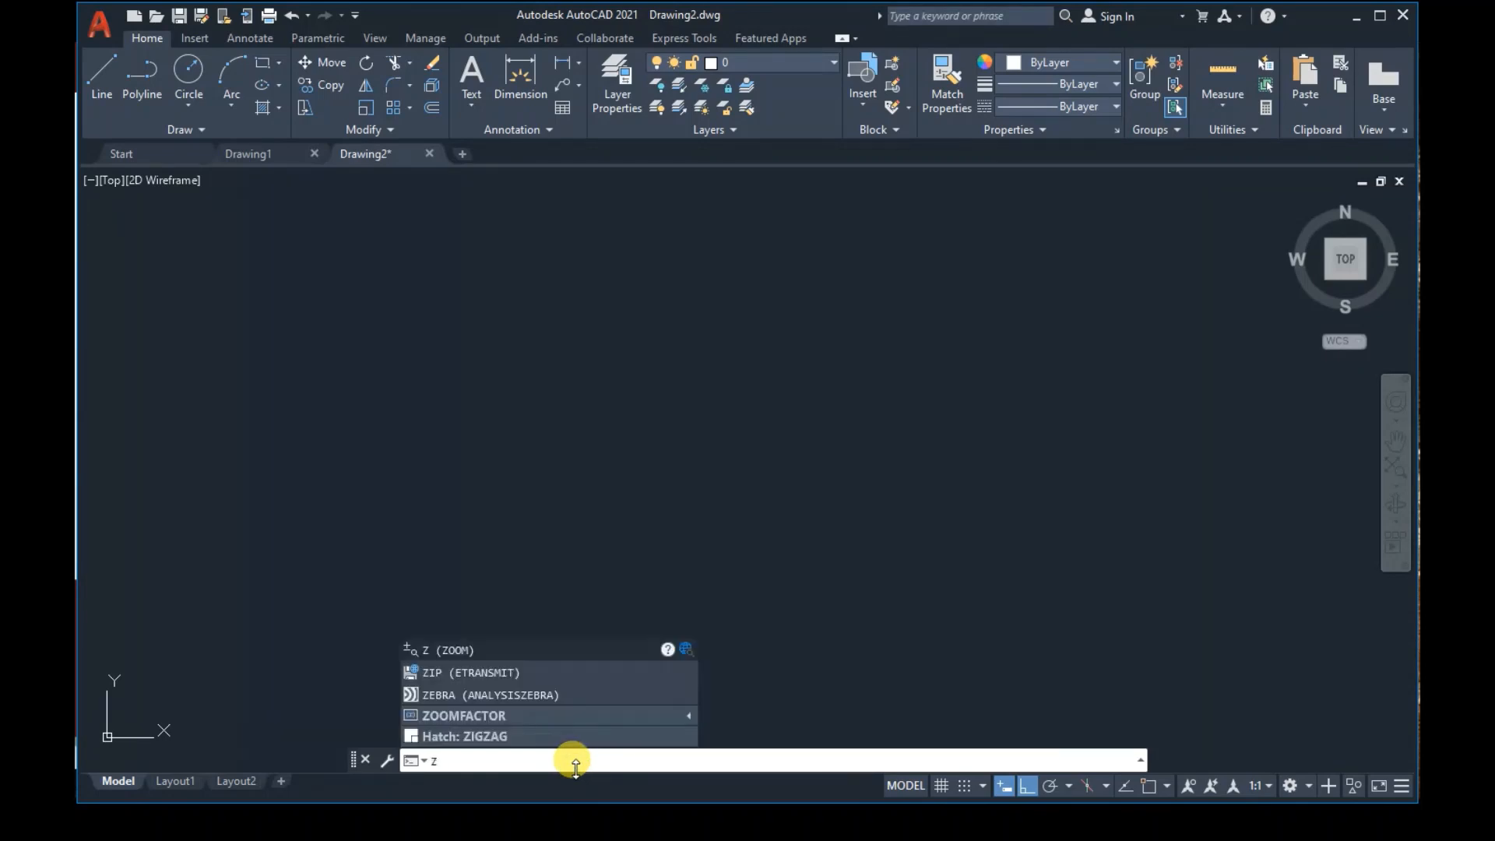
key(Return)
text(a)
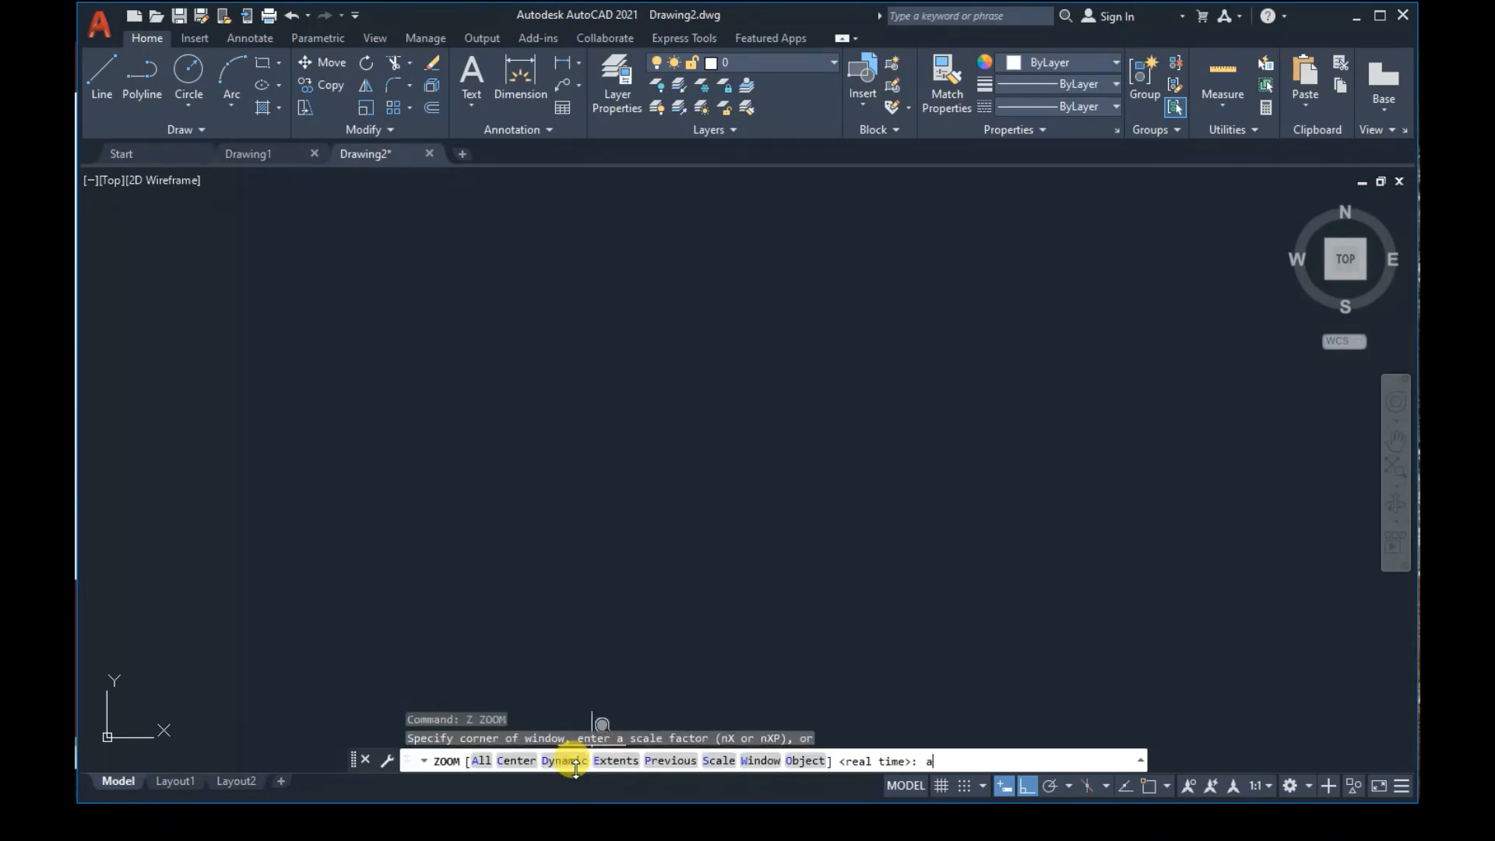
key(Return)
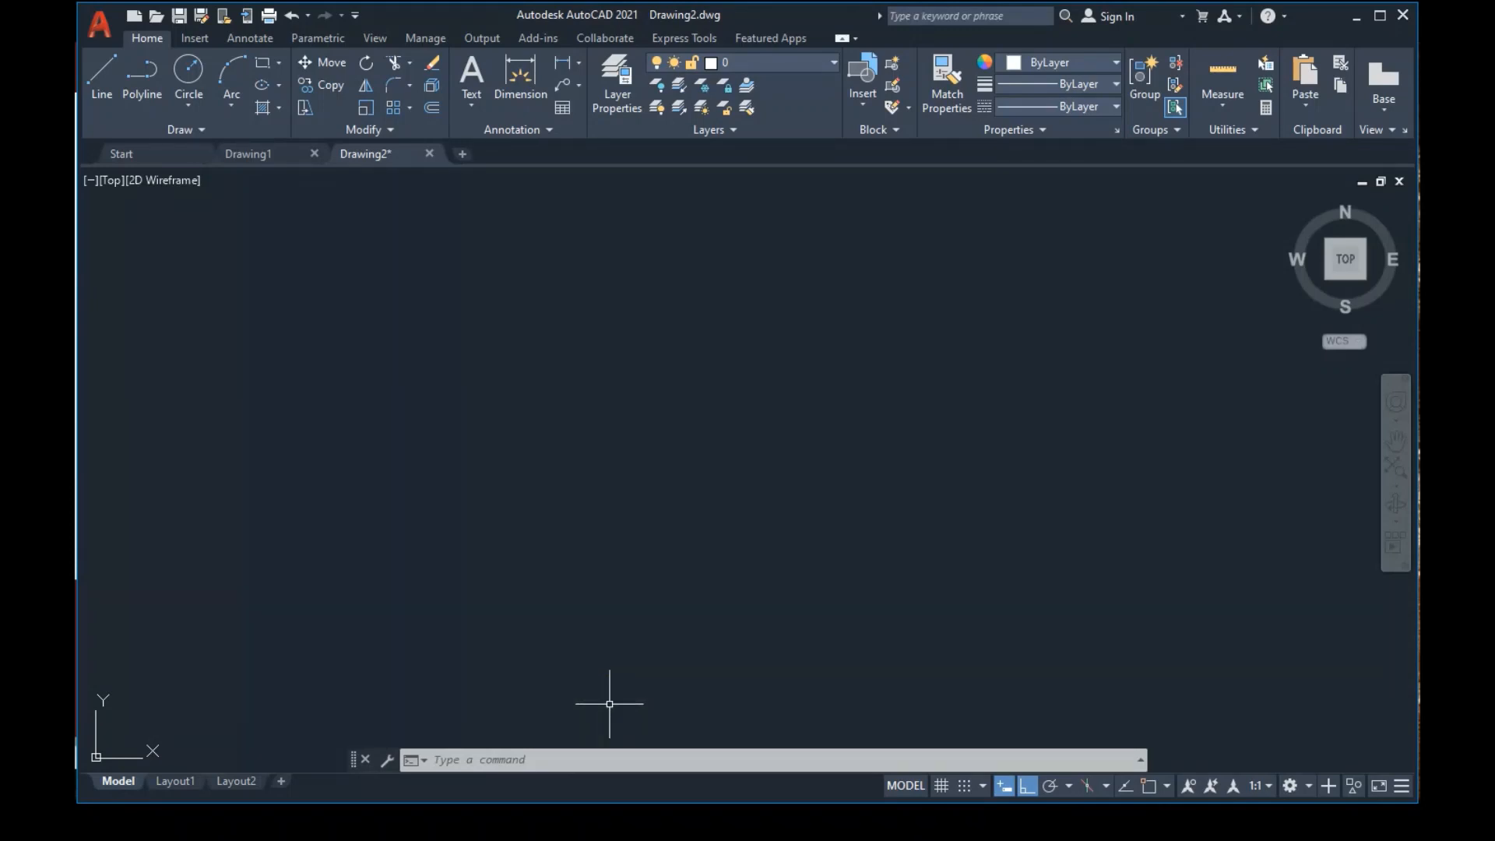
Turn on snap and grid in the drafting settings, keeping the X and Y spacing of both at 0.5
right_click(959, 787)
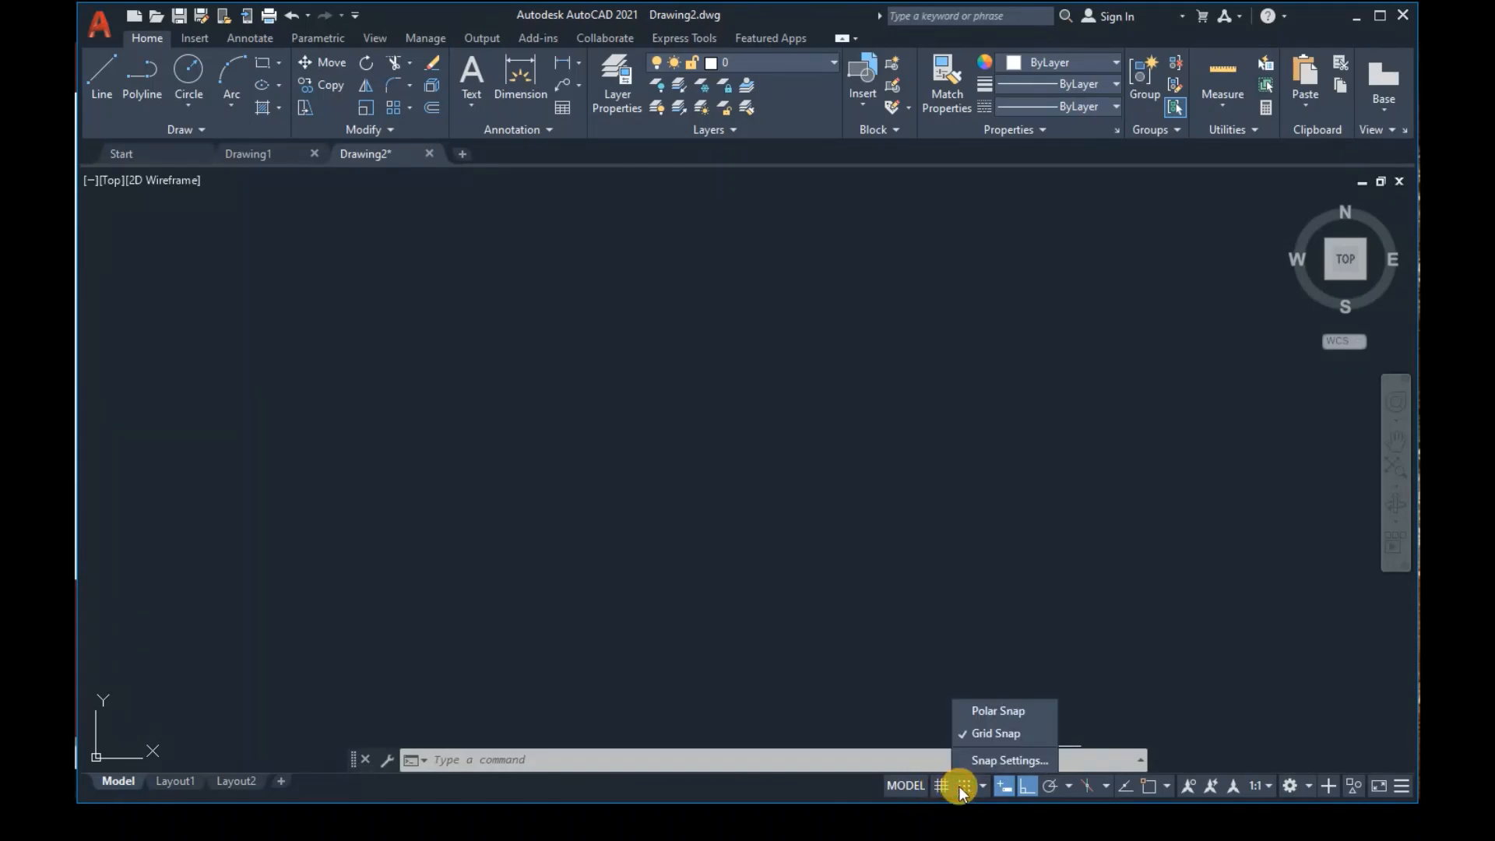
click(1020, 760)
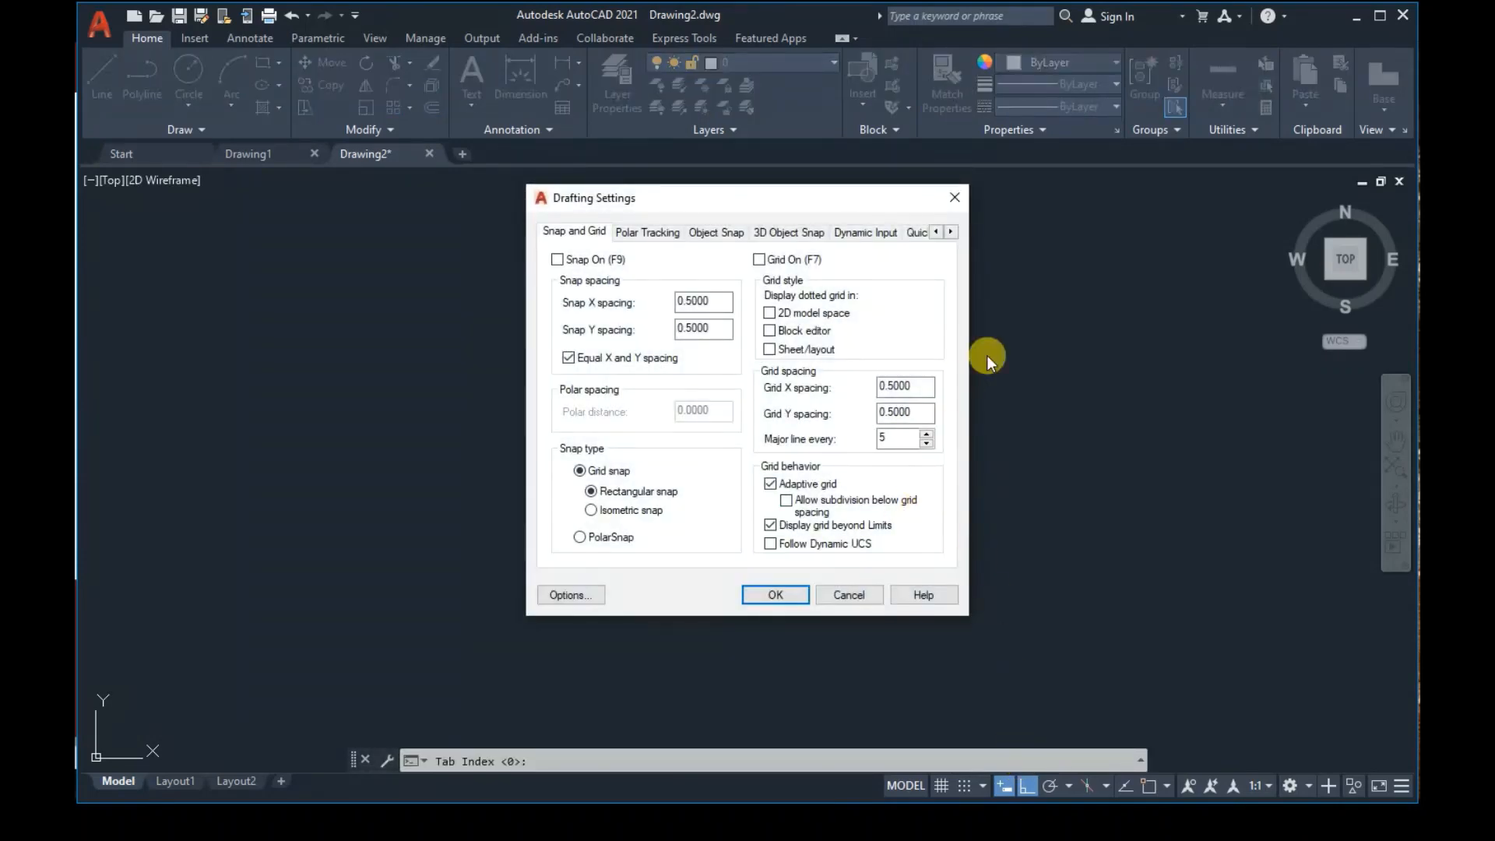
drag(814, 201, 798, 279)
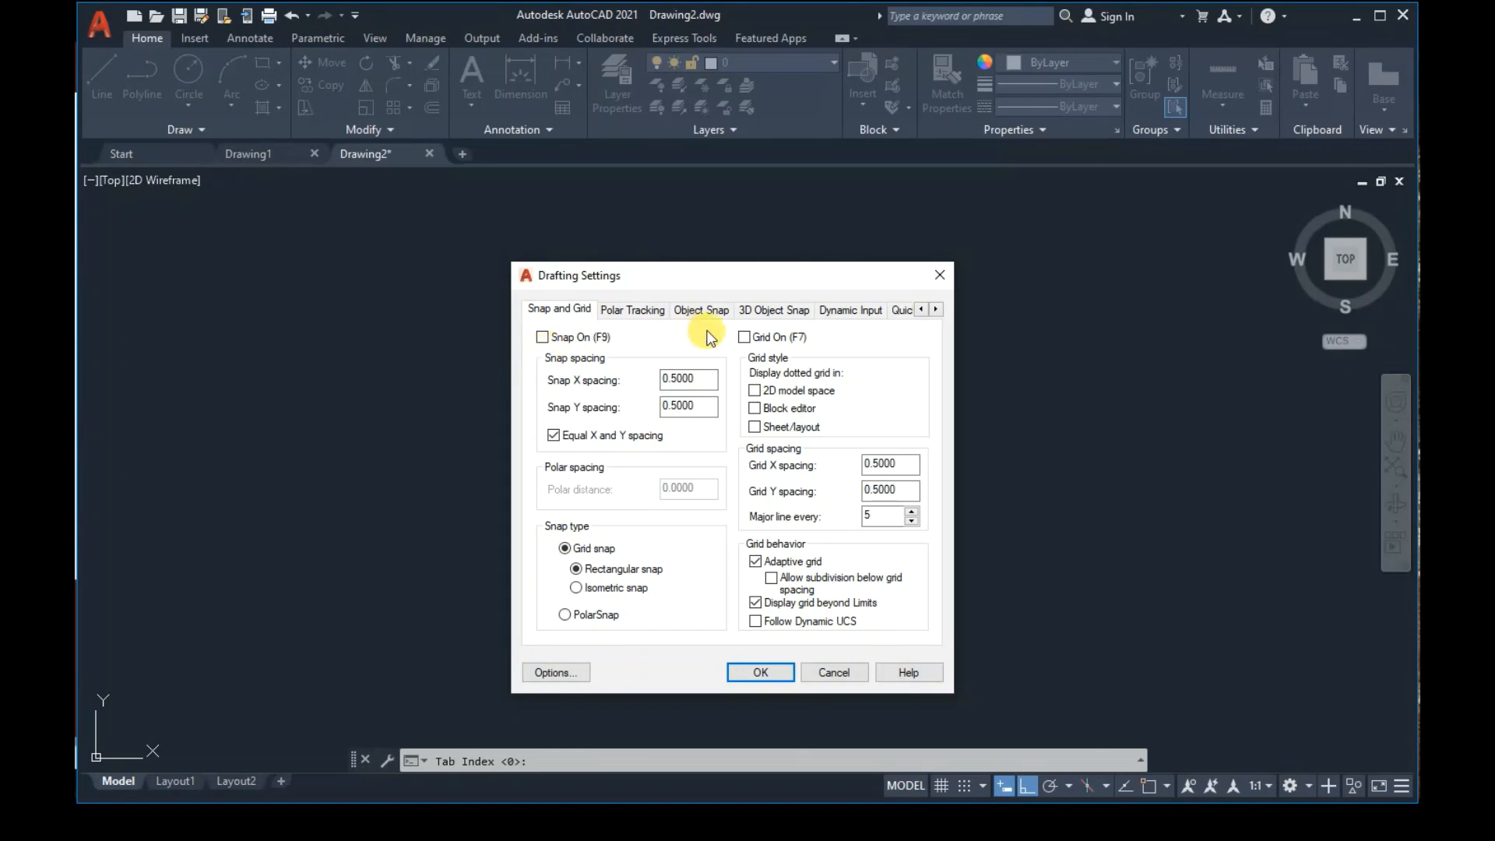
click(741, 343)
click(543, 337)
click(697, 407)
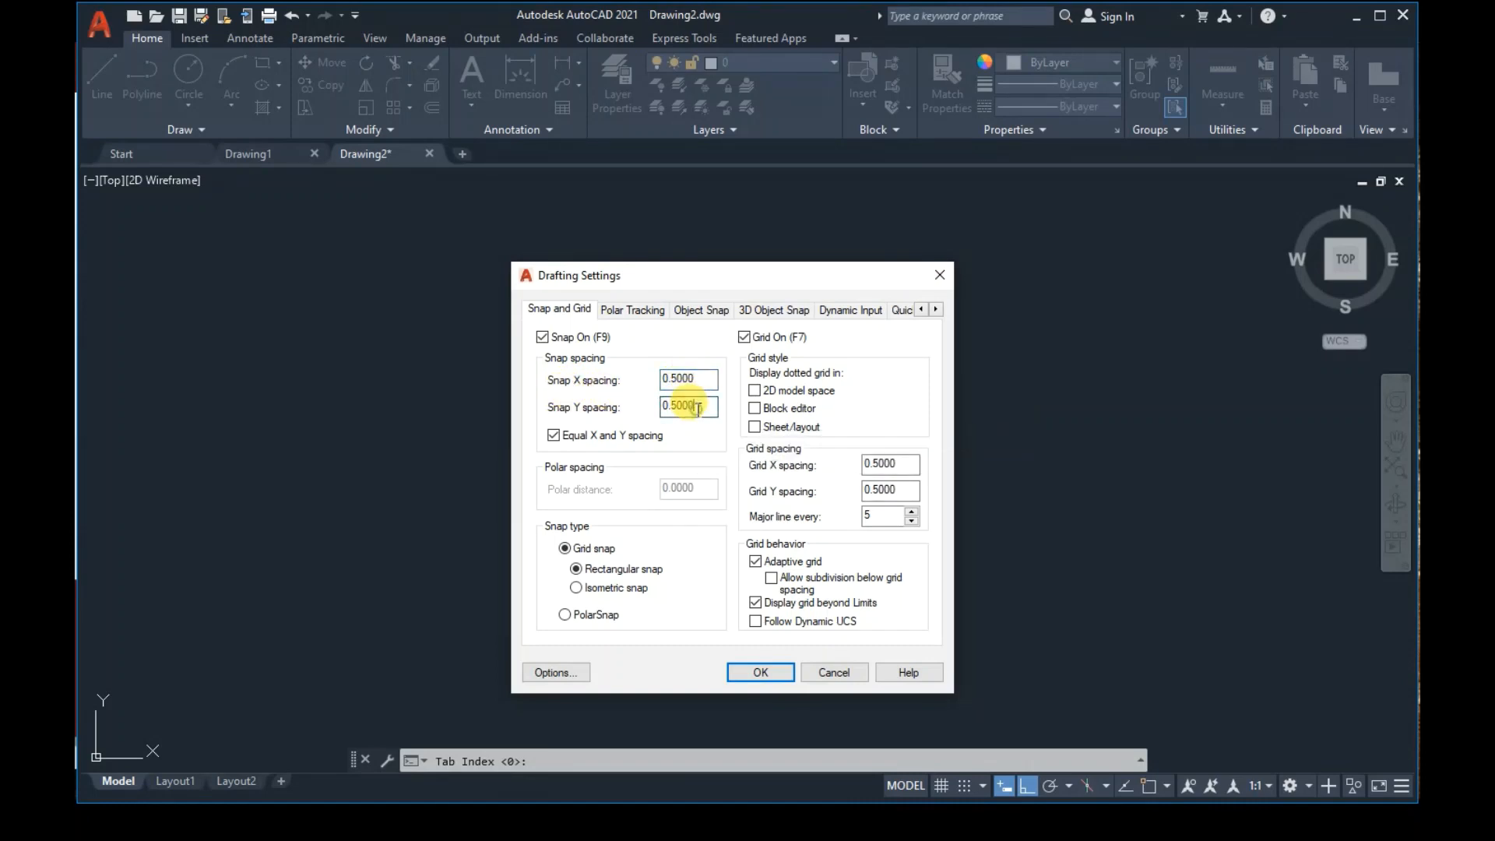
click(889, 462)
click(893, 490)
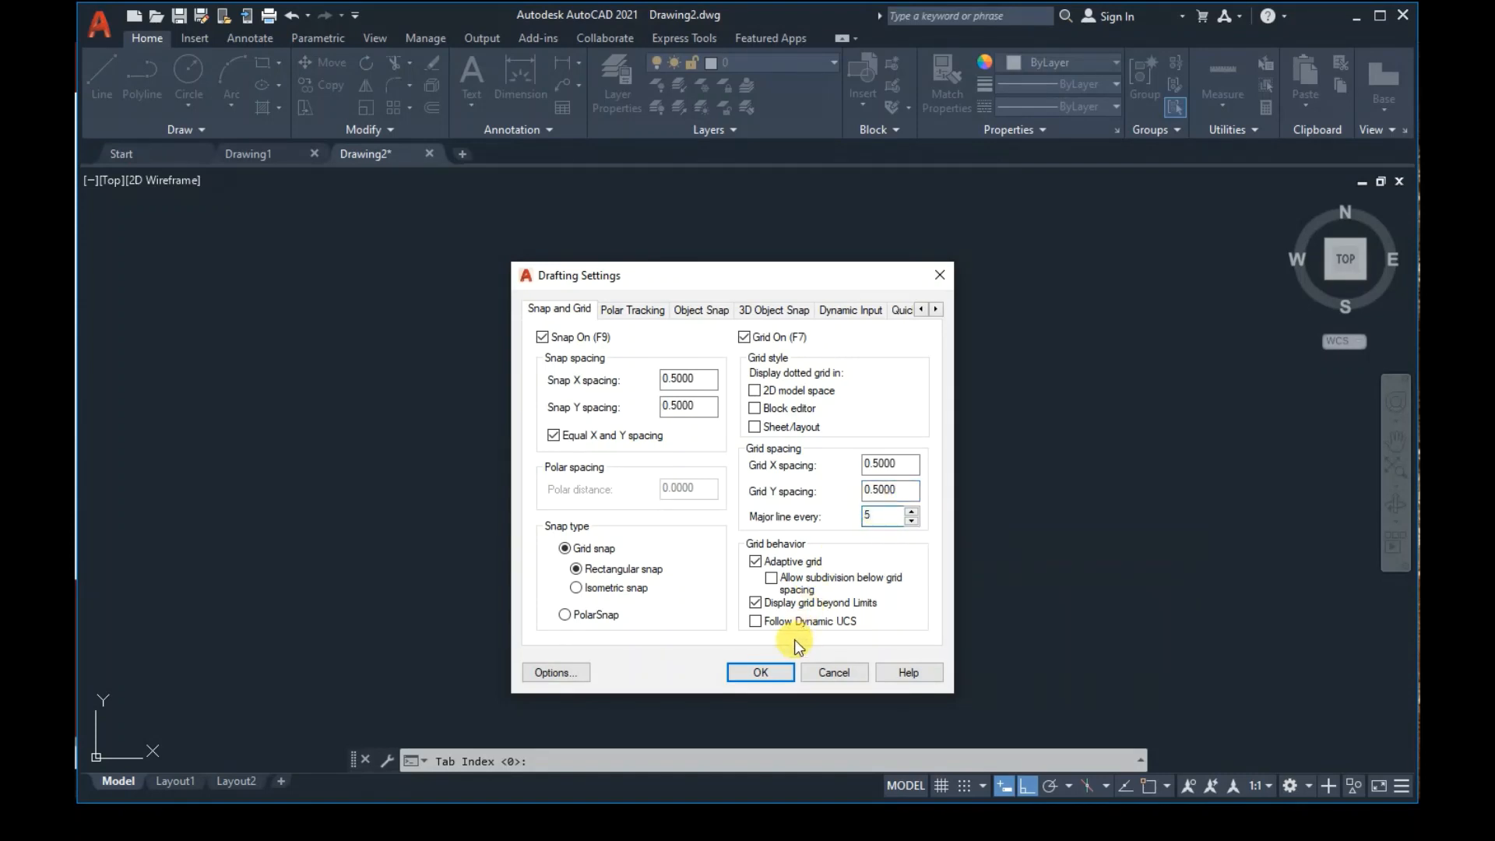
click(760, 672)
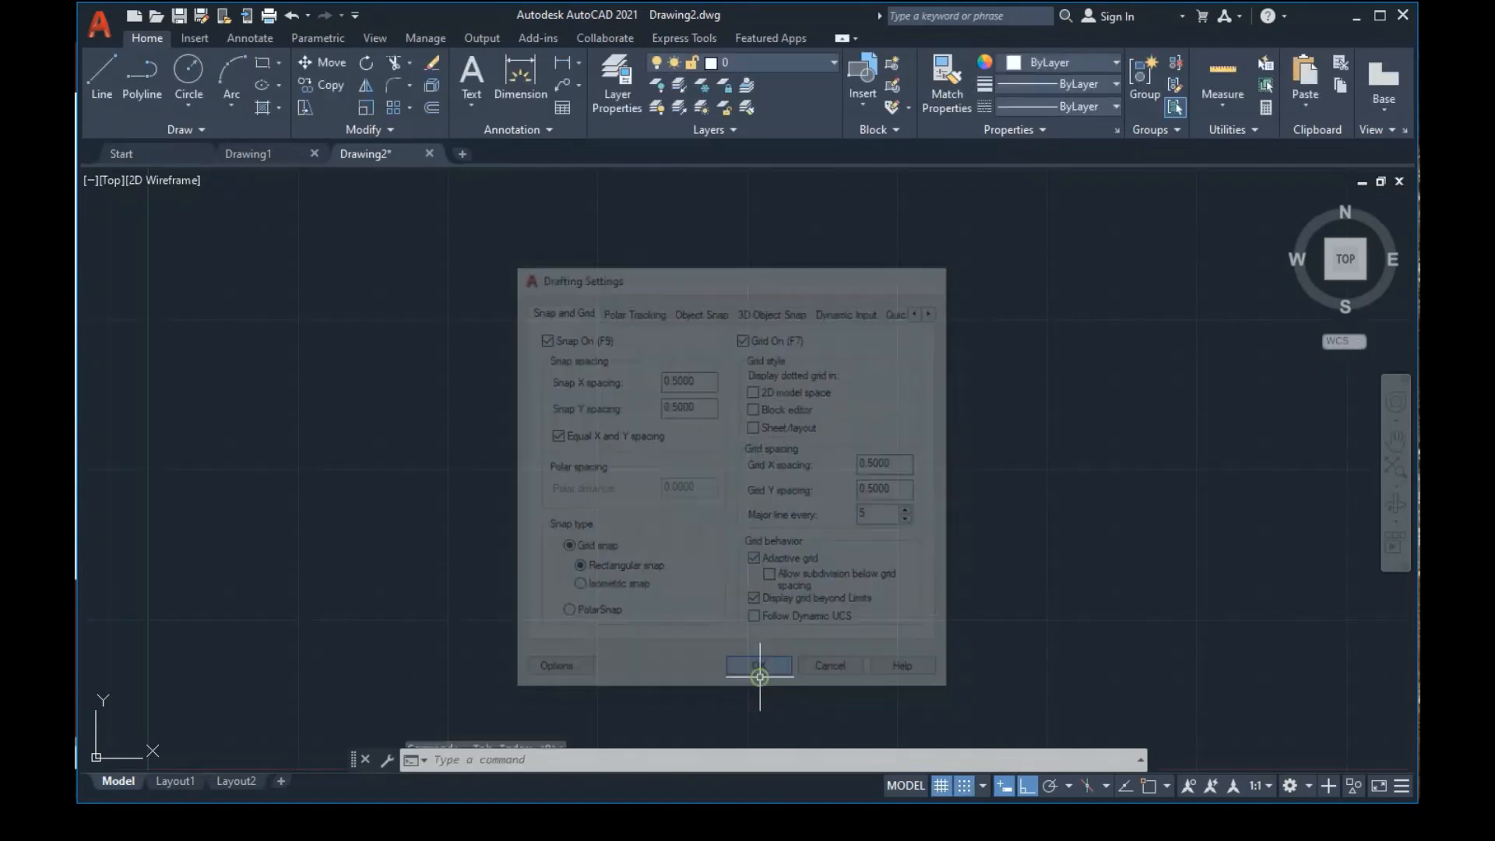
Zoom in and out to inspect the grid, and restore the full limits view with Zoom All
scroll(833, 330, up, 2)
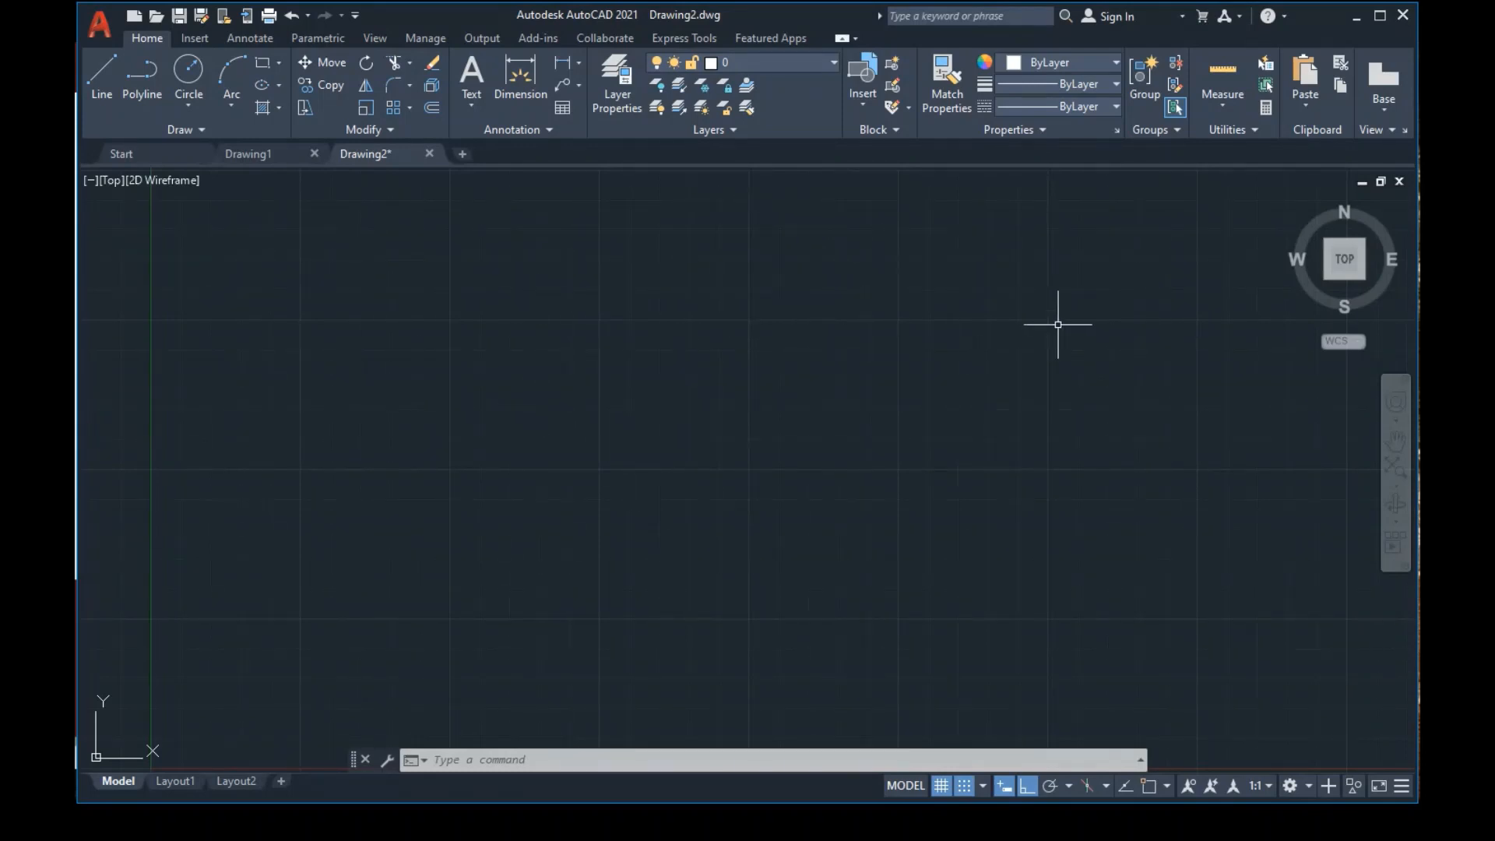
scroll(814, 413, down, 2)
scroll(813, 415, down, 5)
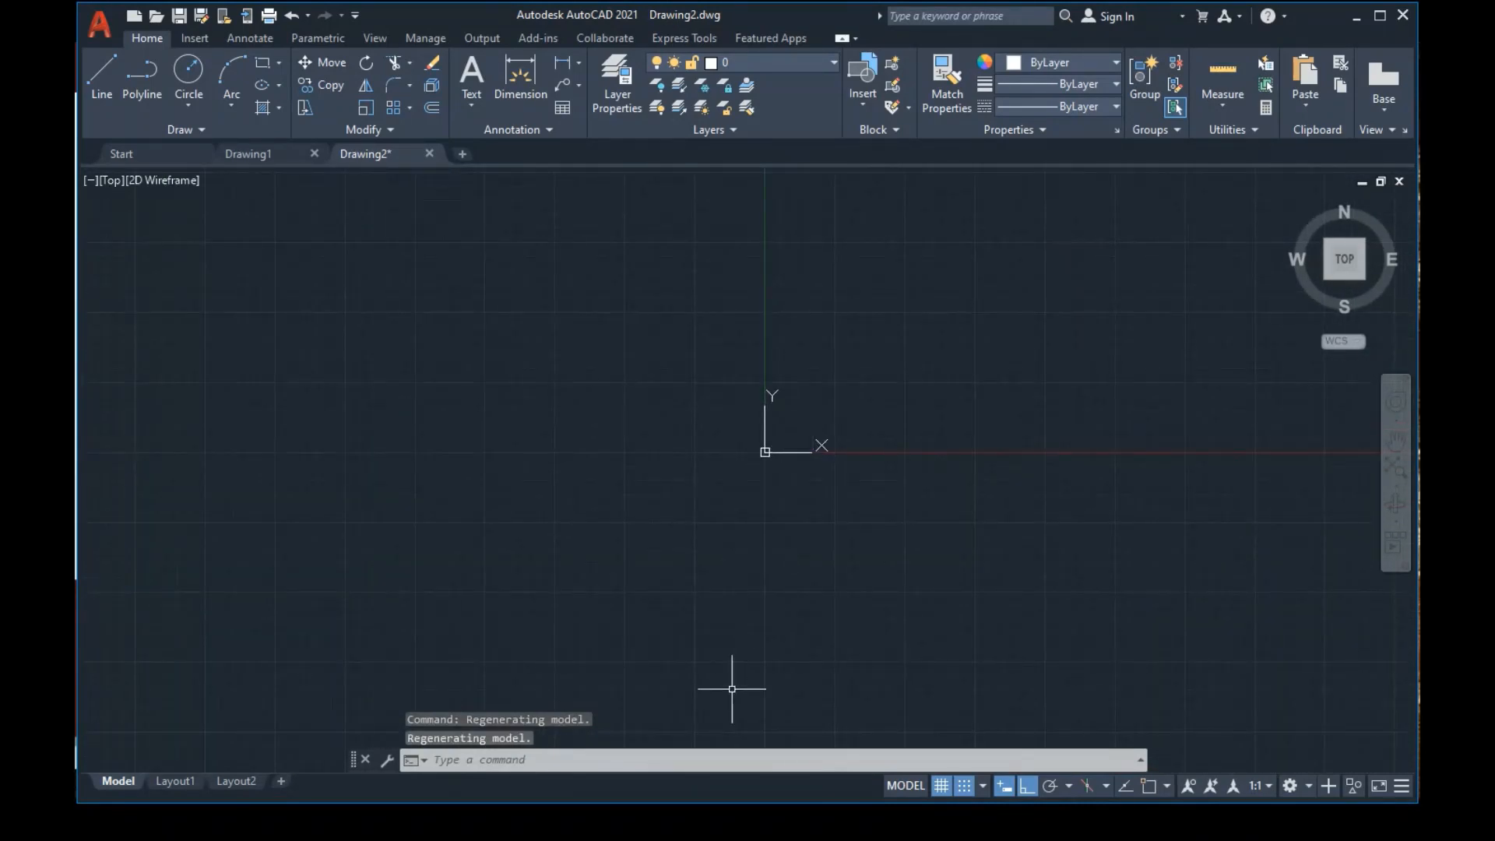
click(702, 760)
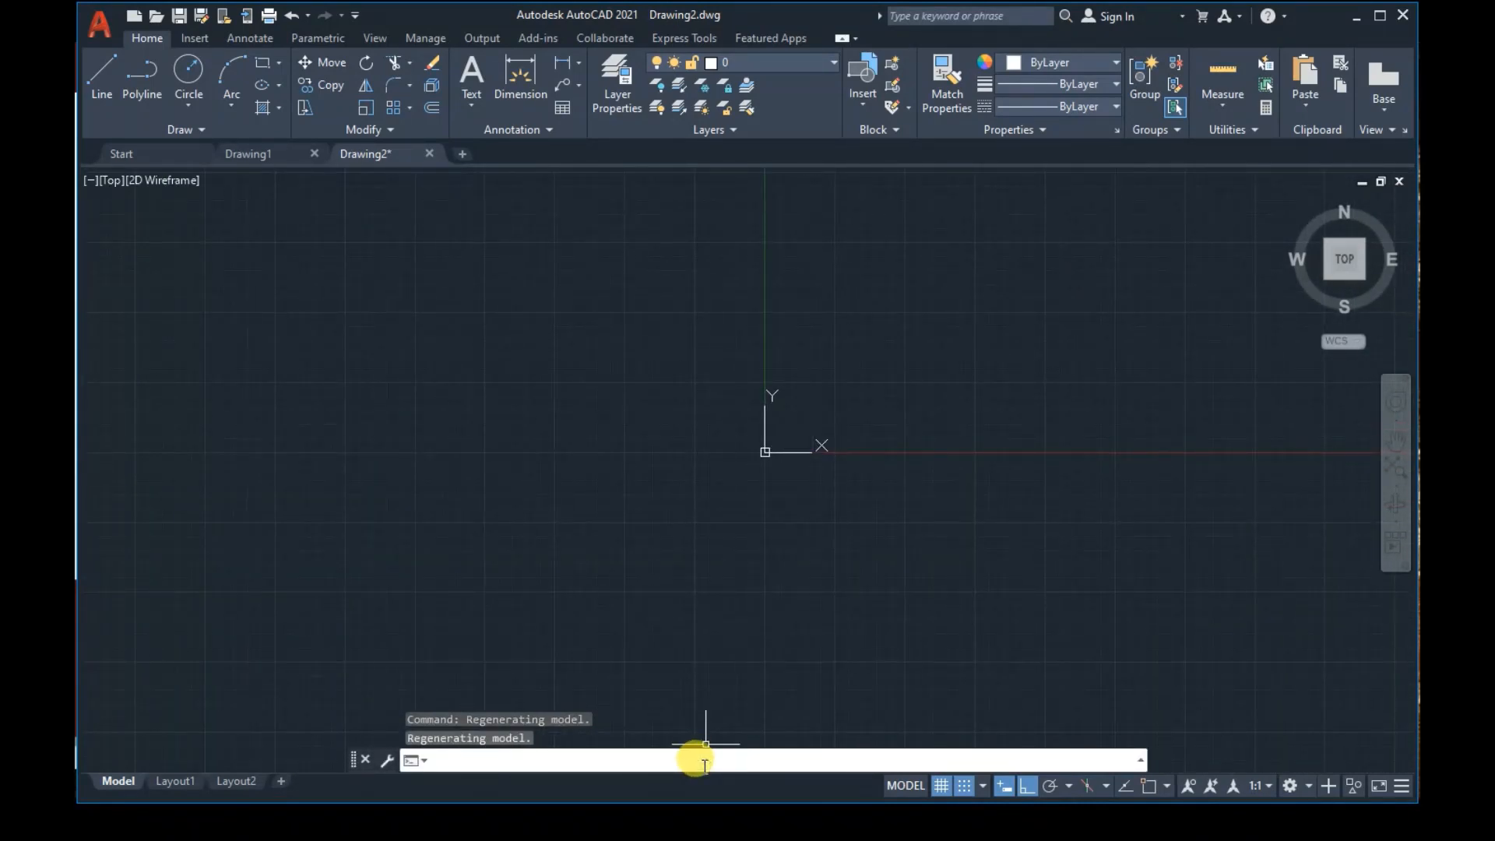
text(z)
key(Return)
text(a)
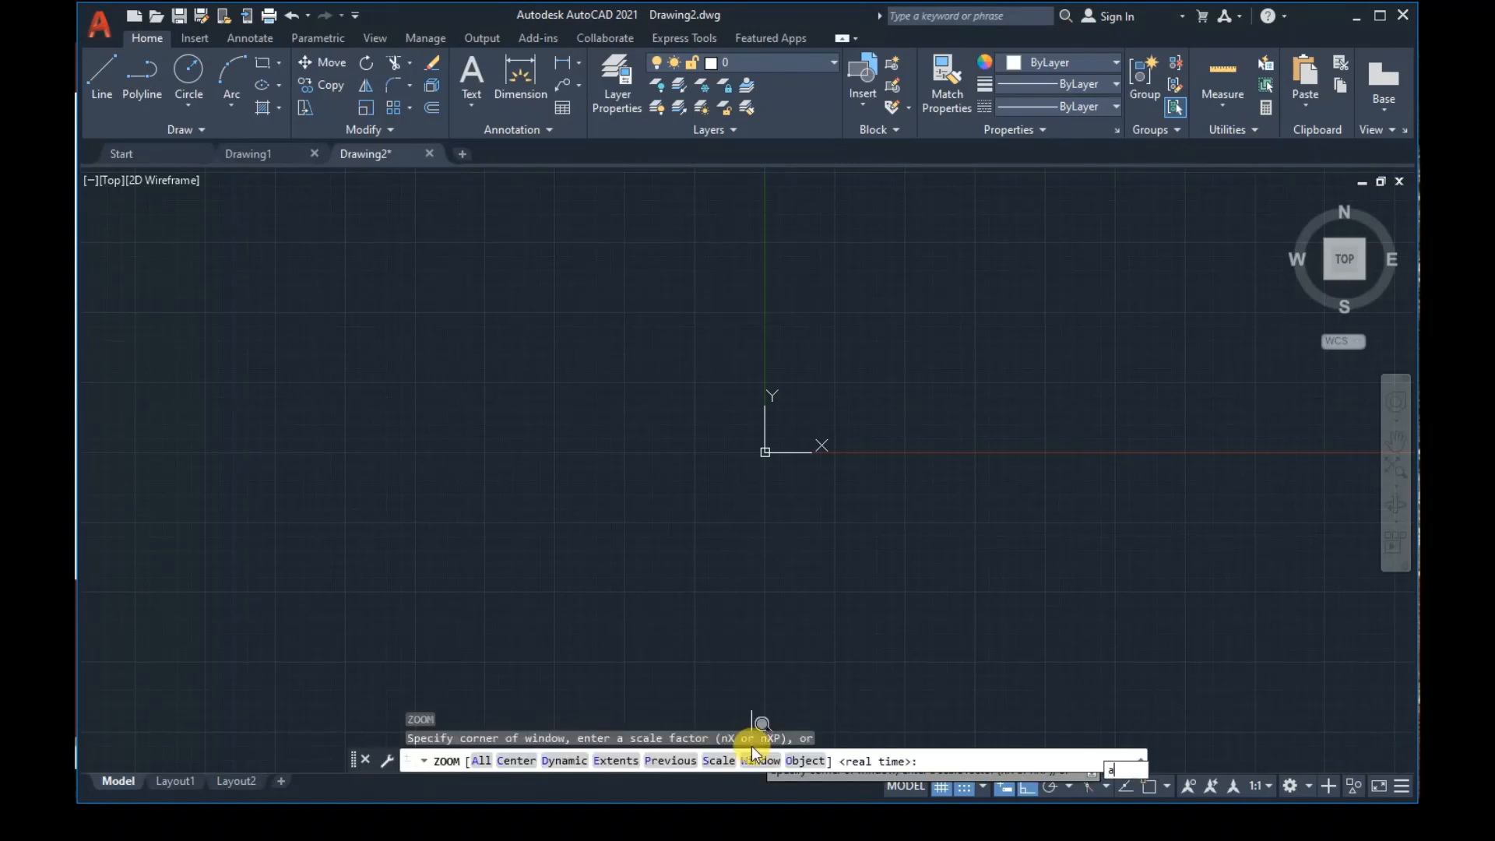
key(Return)
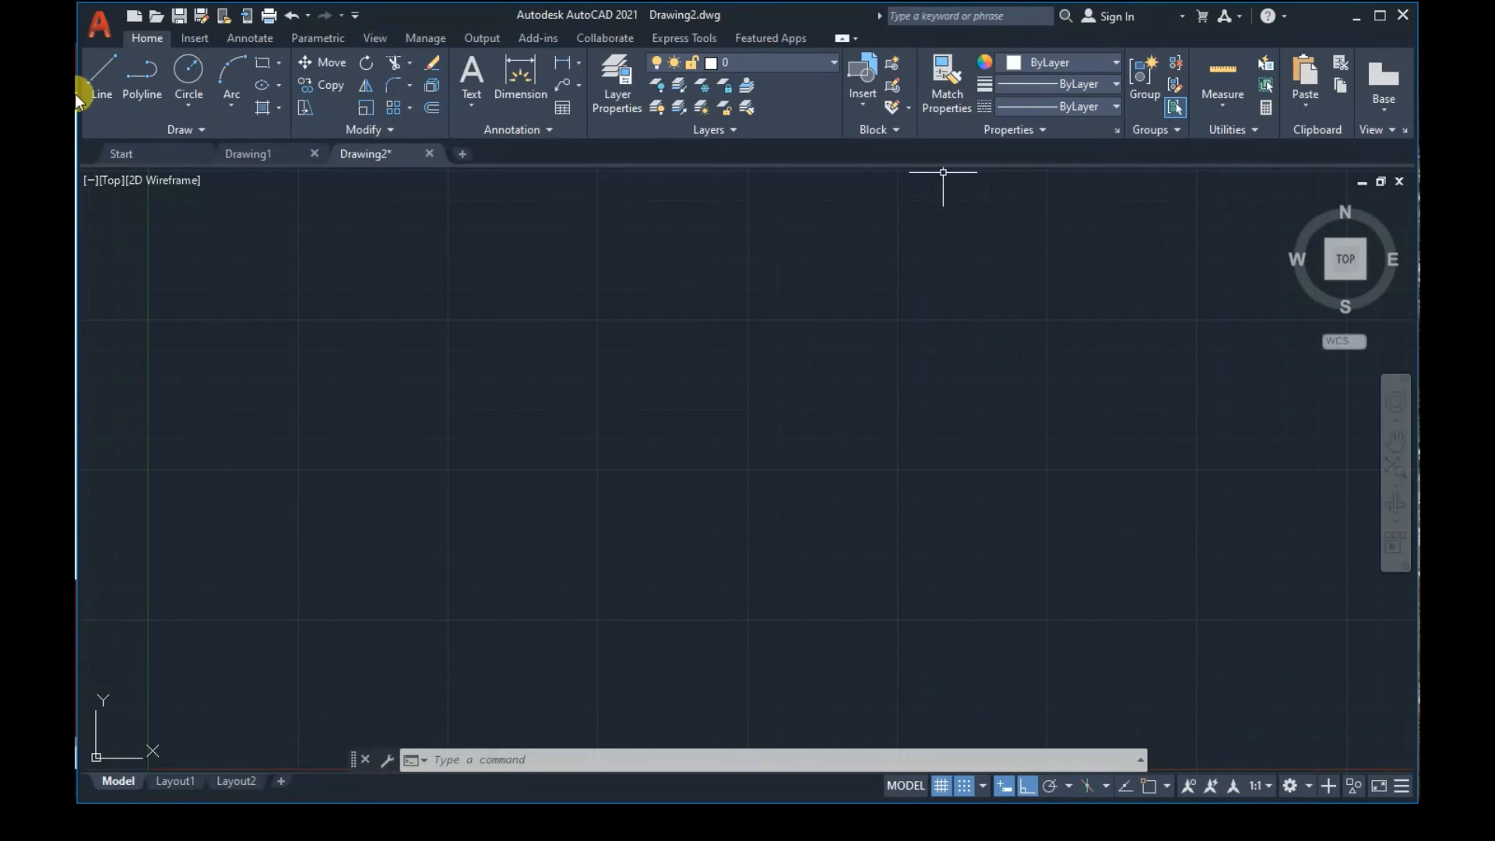
Save the drawing in the Documents folder under the file name "tutorial 2 base plate" as an AutoCAD 2018 drawing
click(95, 30)
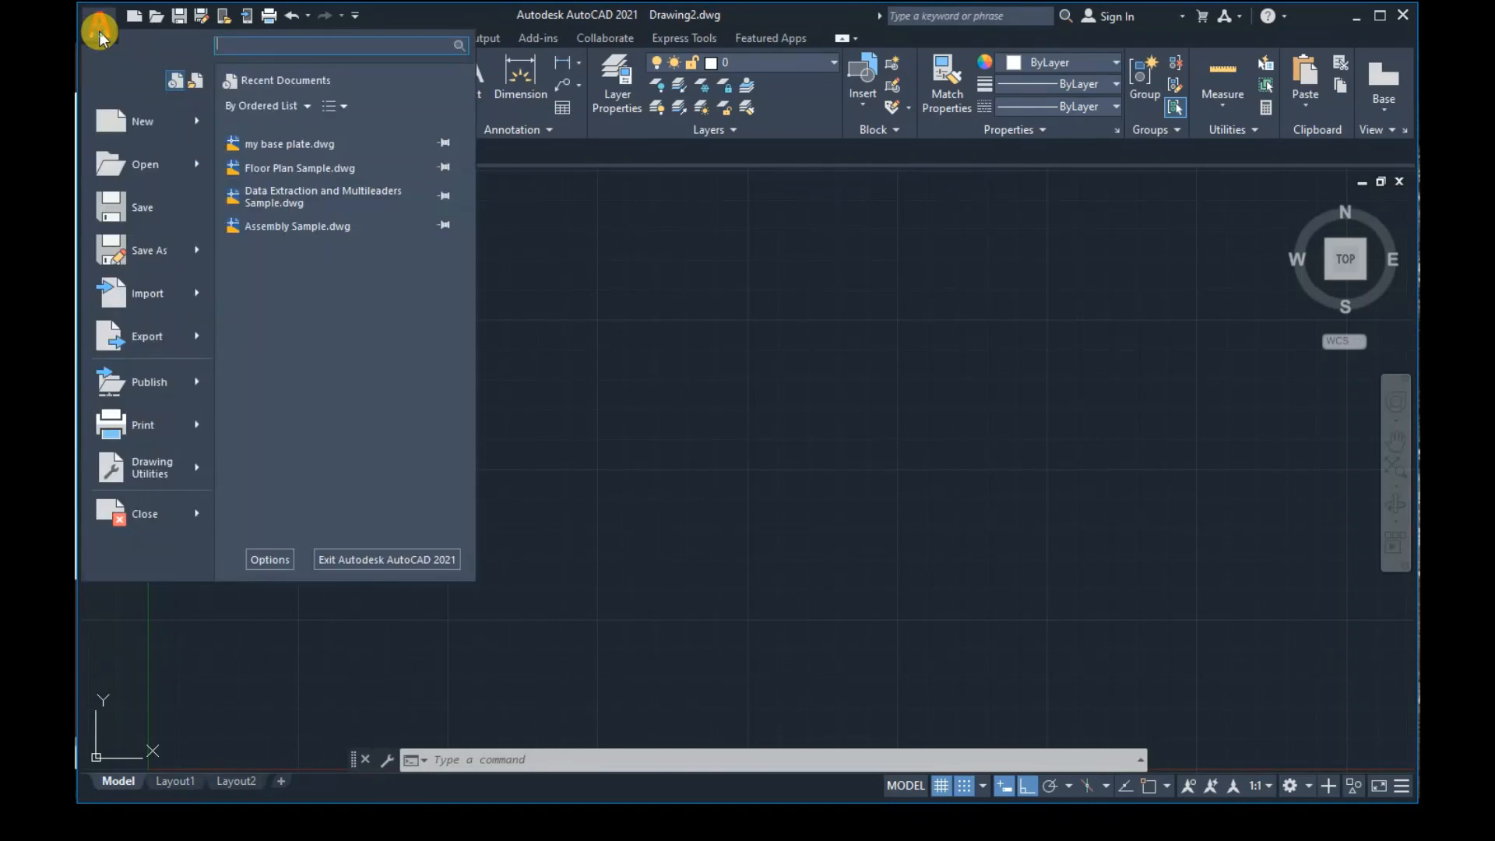
click(148, 209)
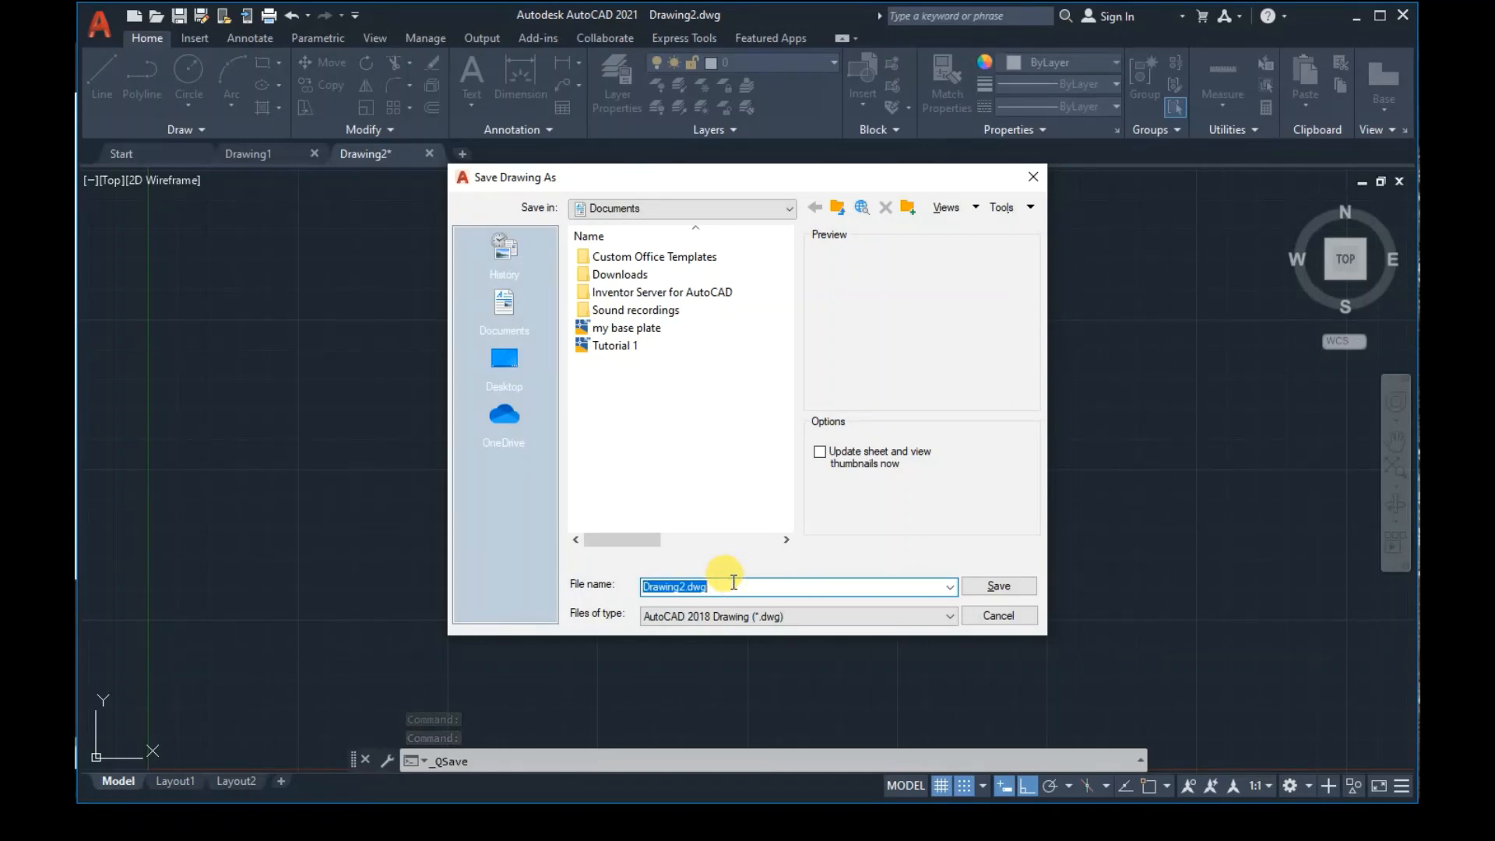
text(tutorial 2 )
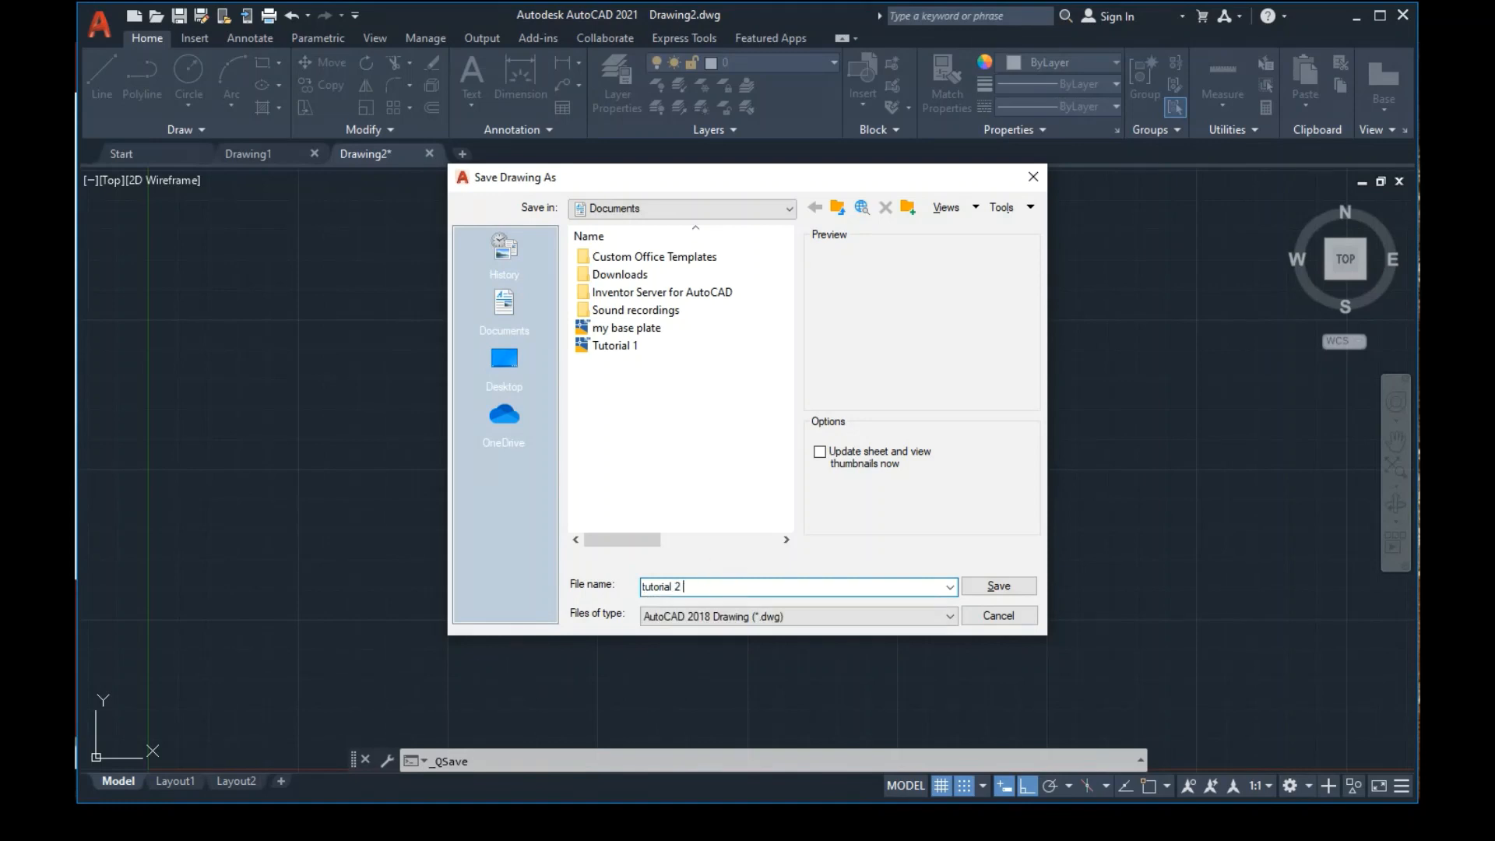
text(base plate)
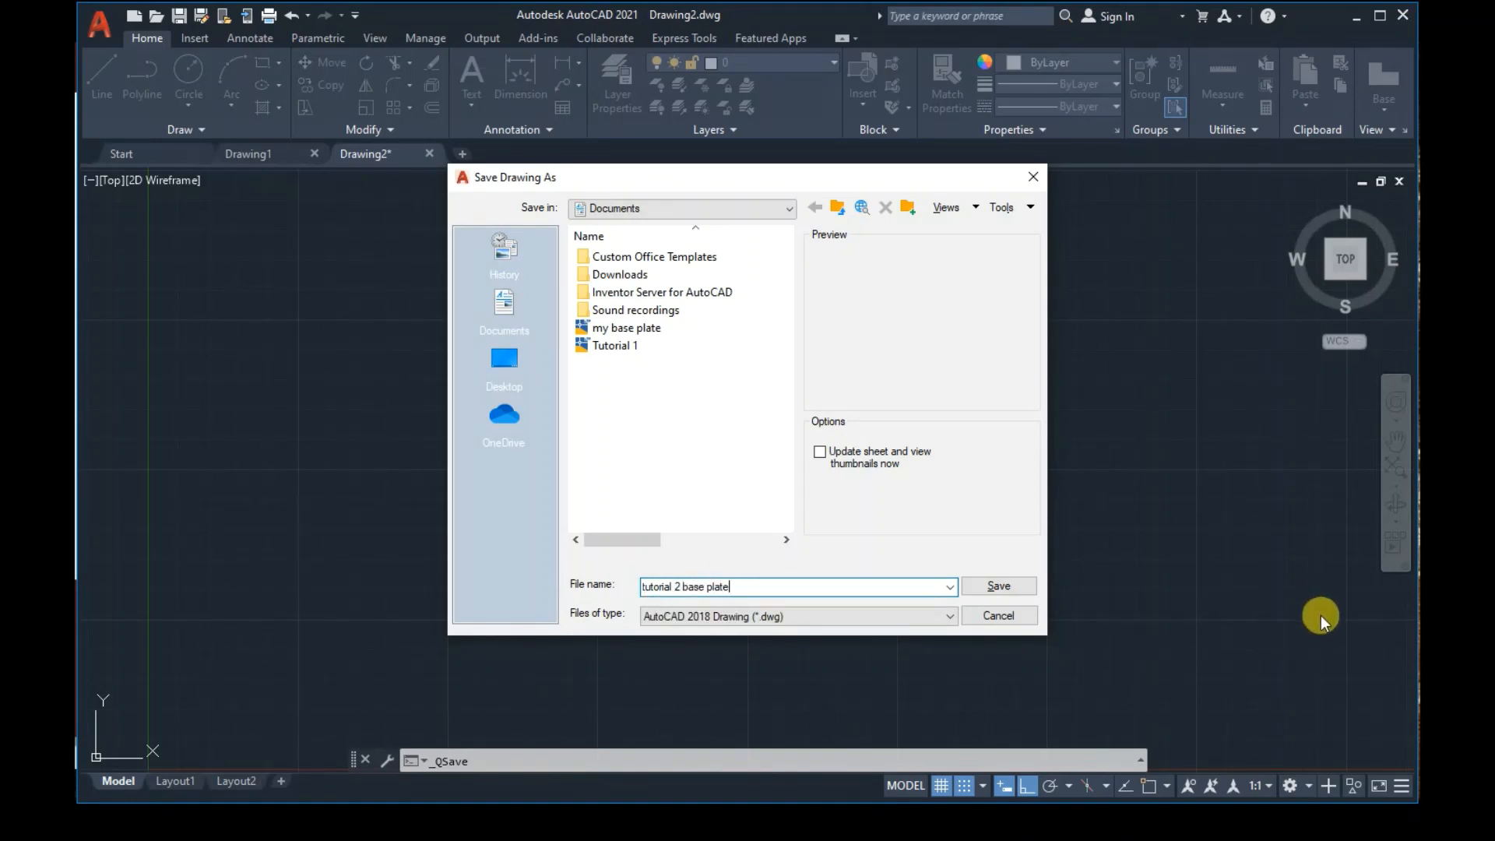
click(1027, 586)
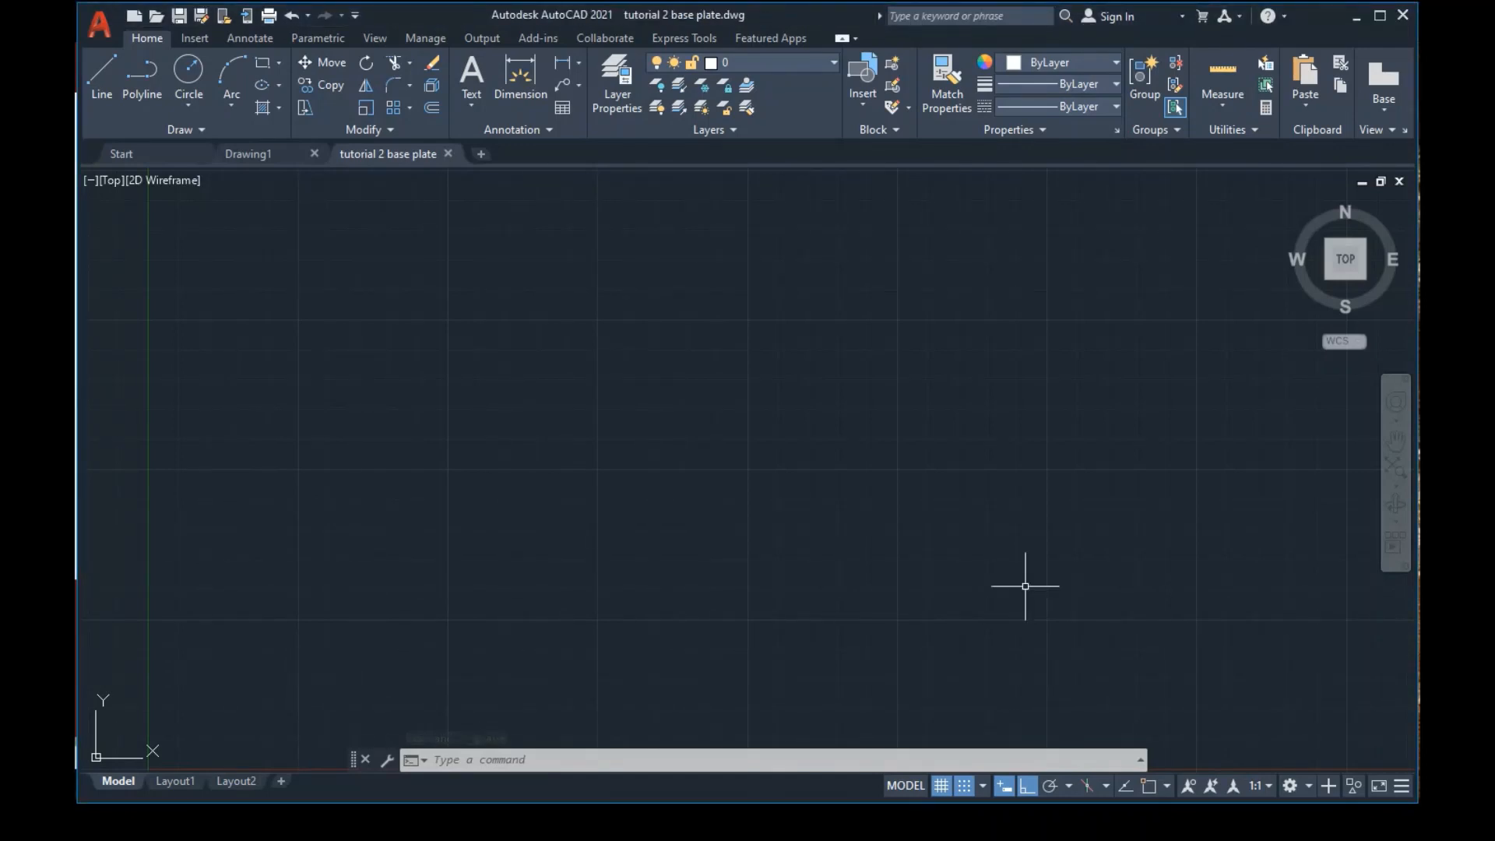
key(alt+Tab)
click(666, 447)
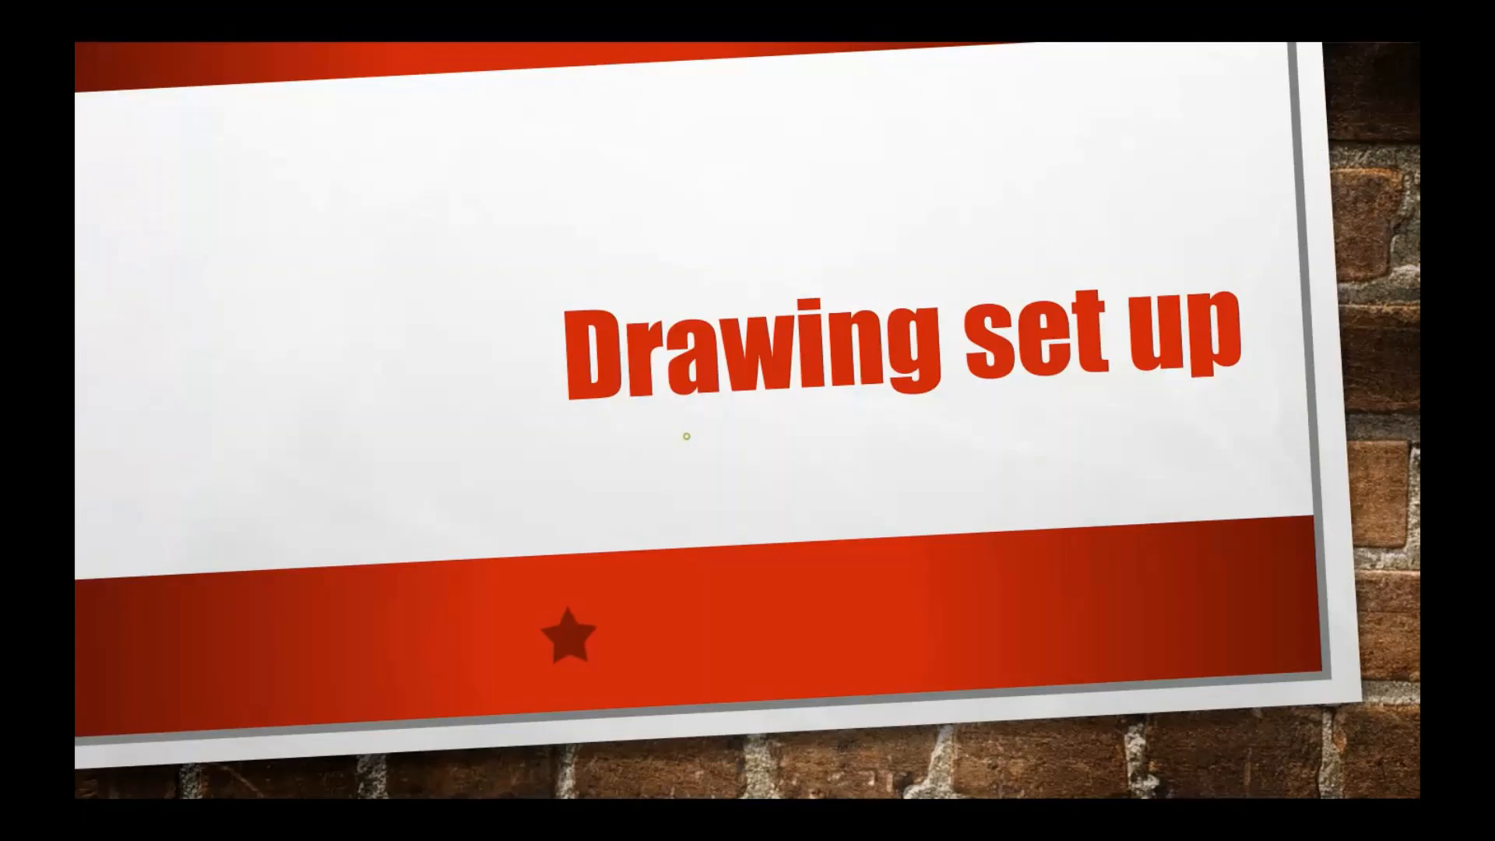
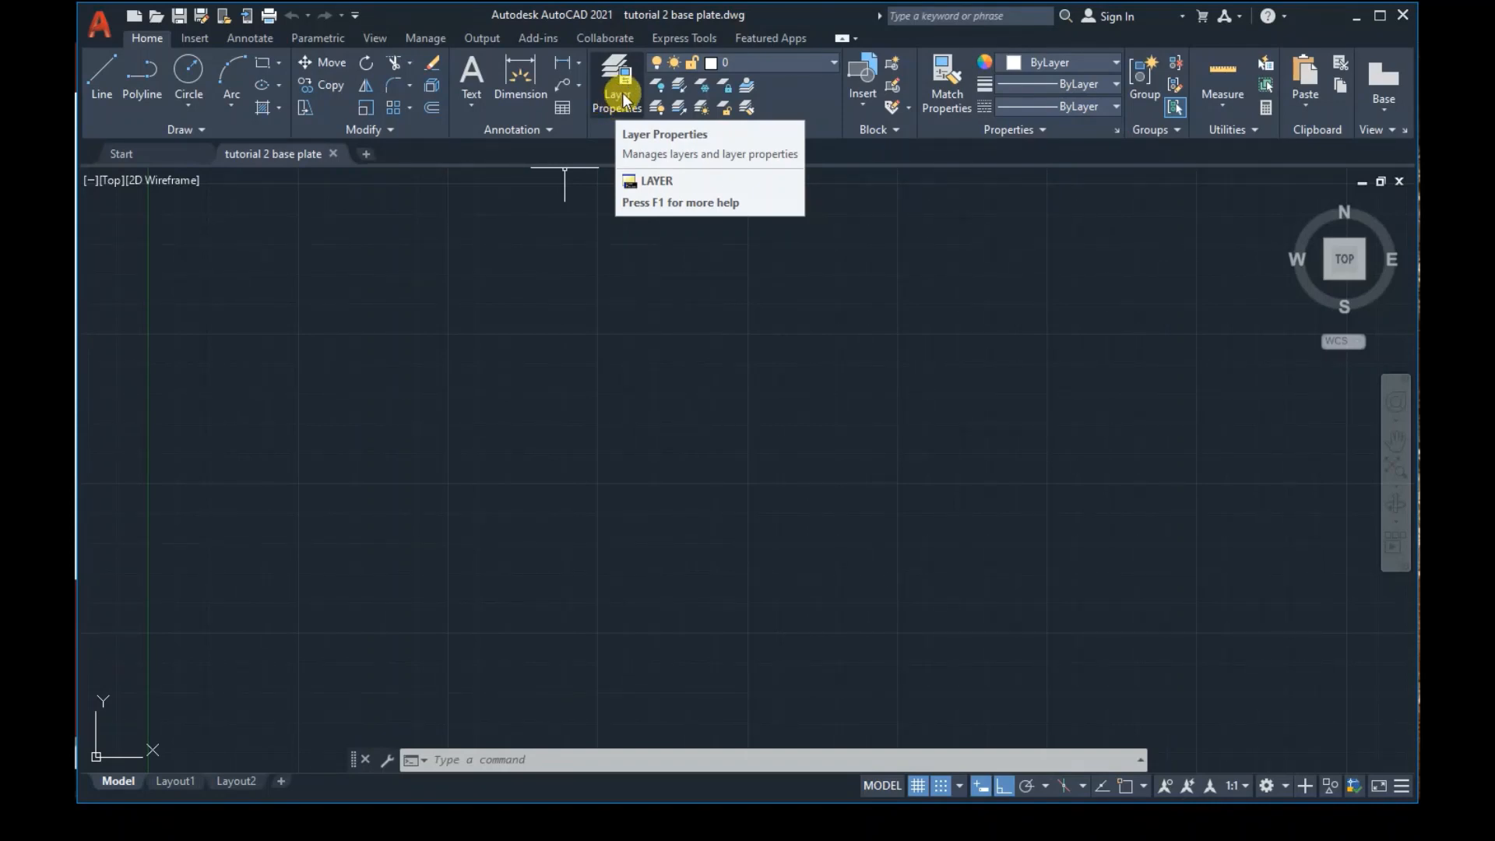
click(623, 92)
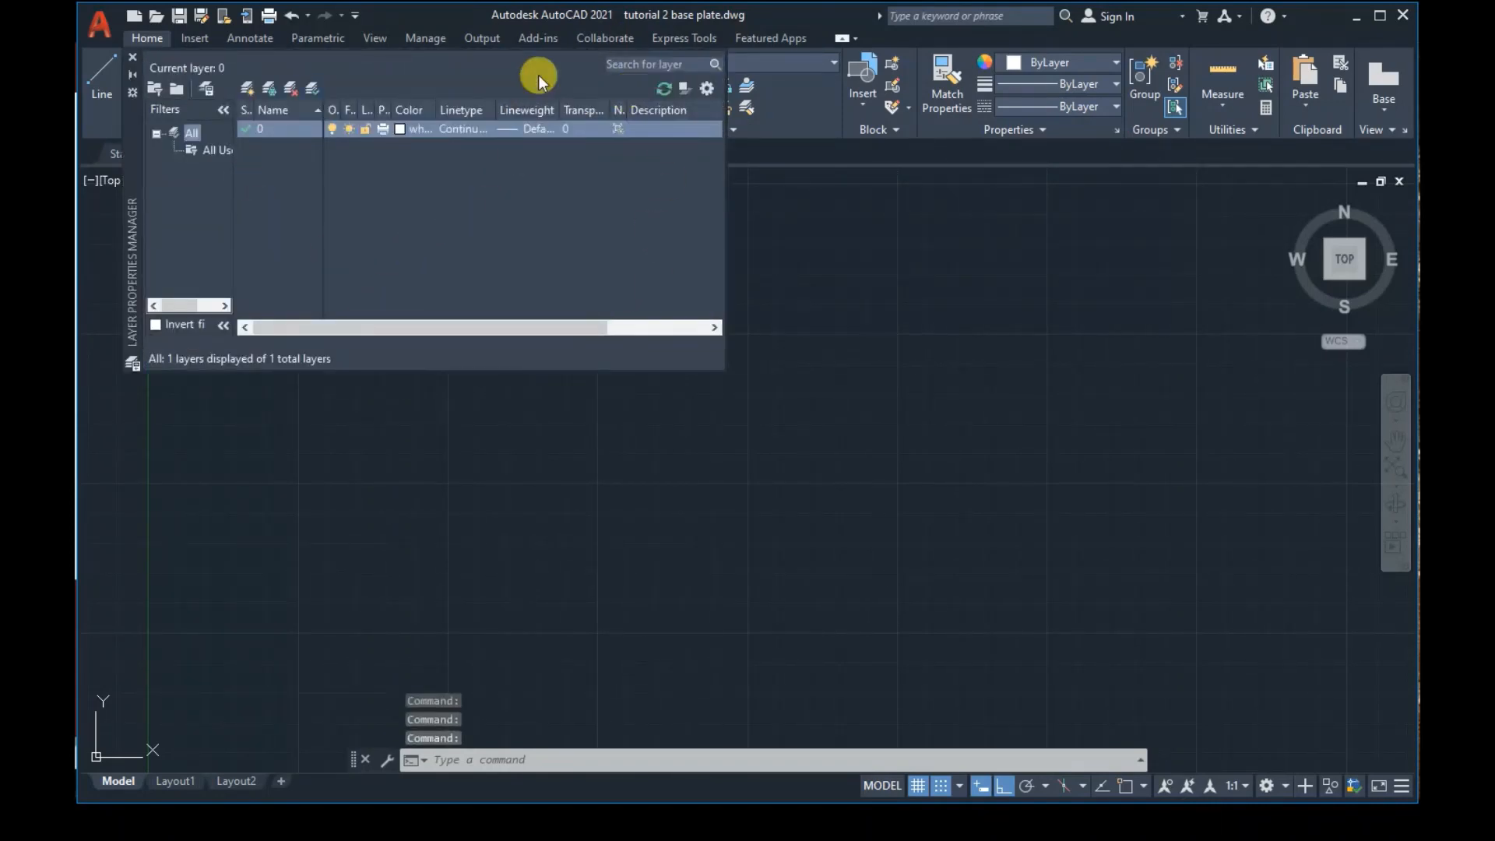
click(133, 57)
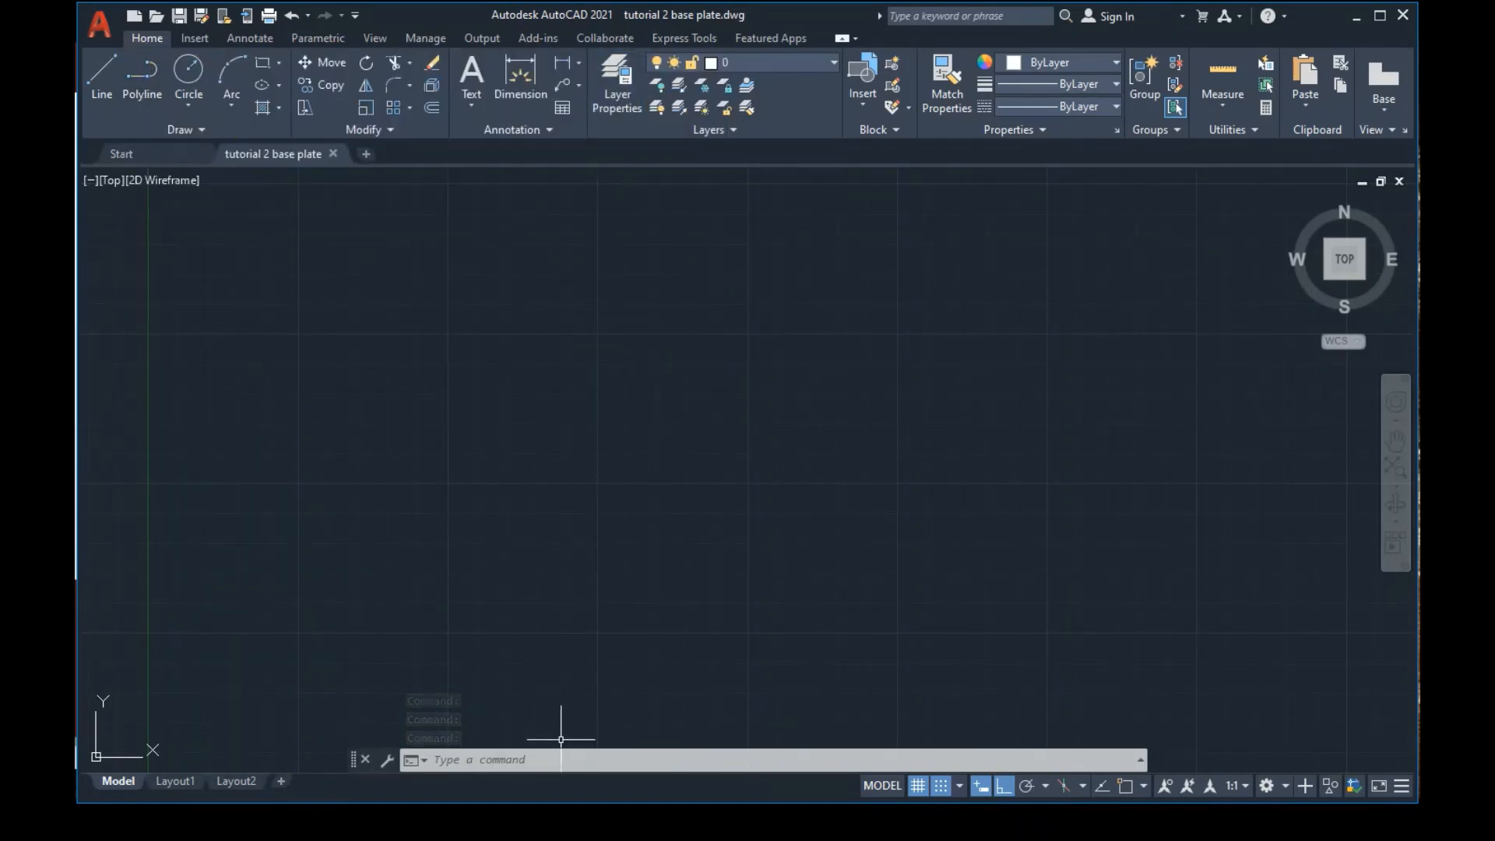
click(545, 760)
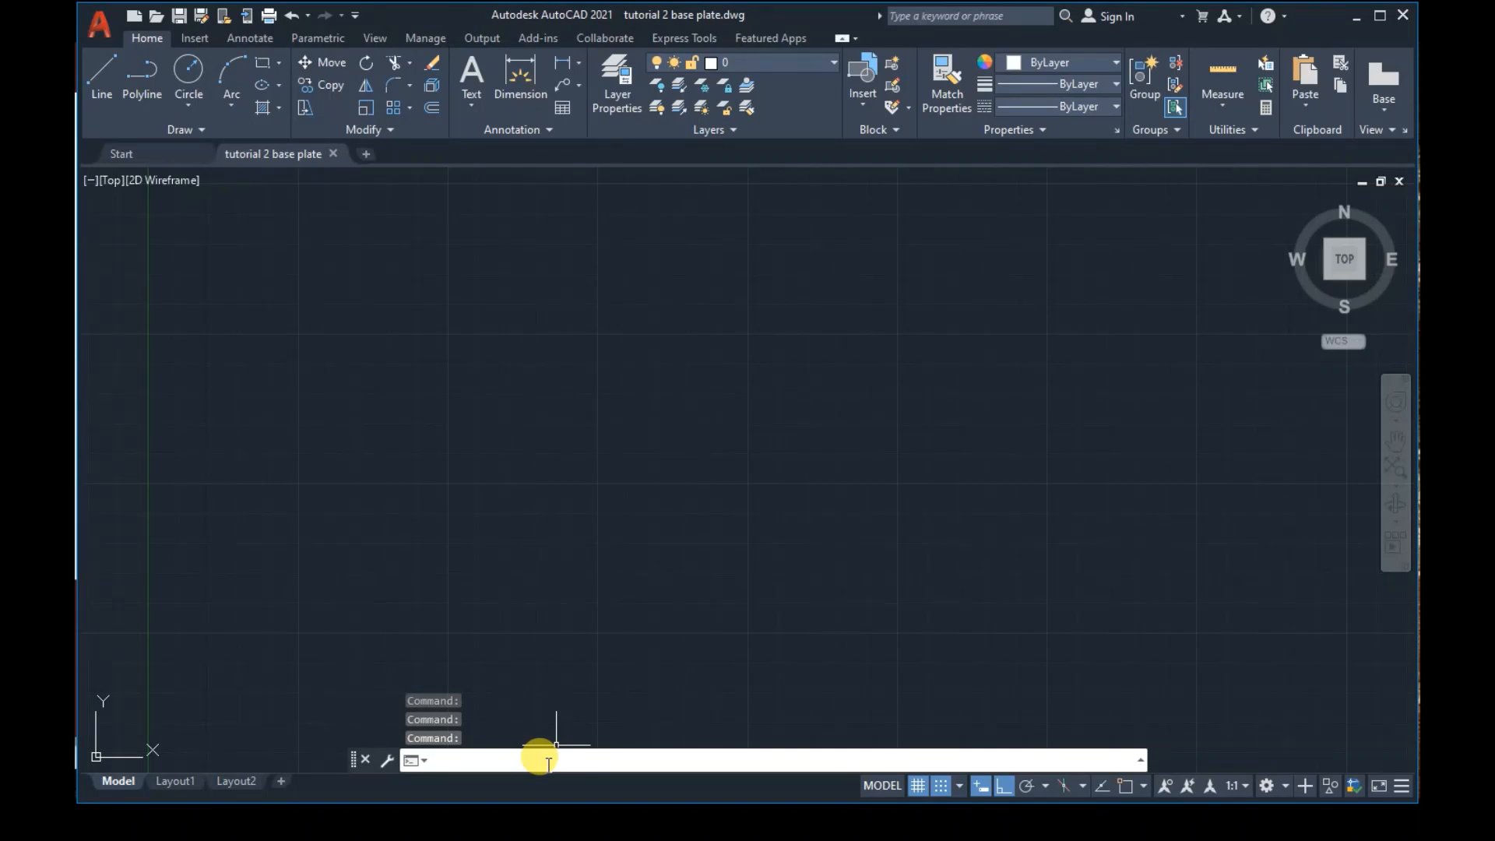
text(l)
key(Return)
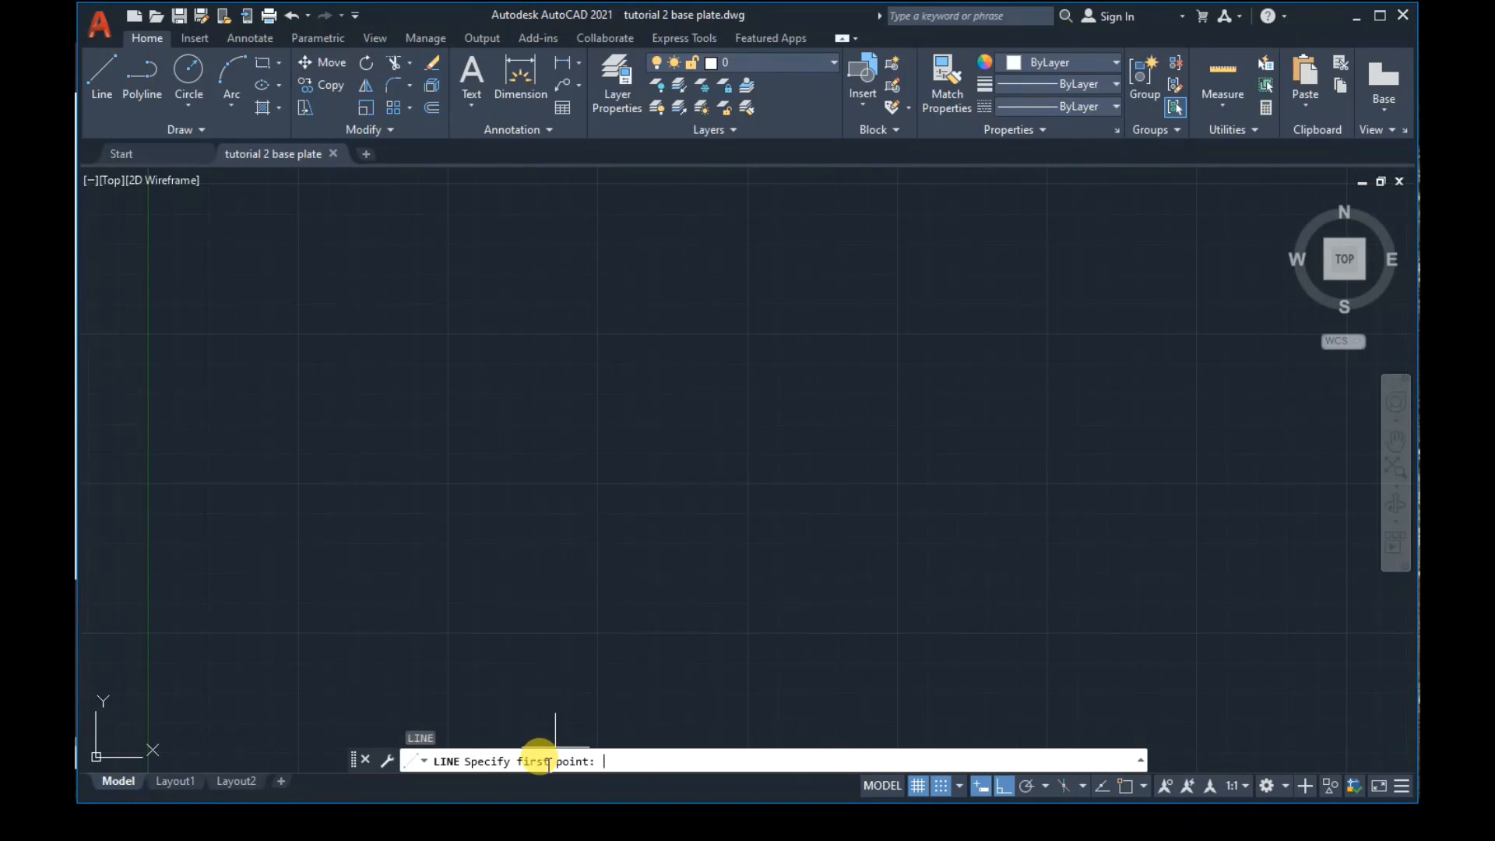
key(Escape)
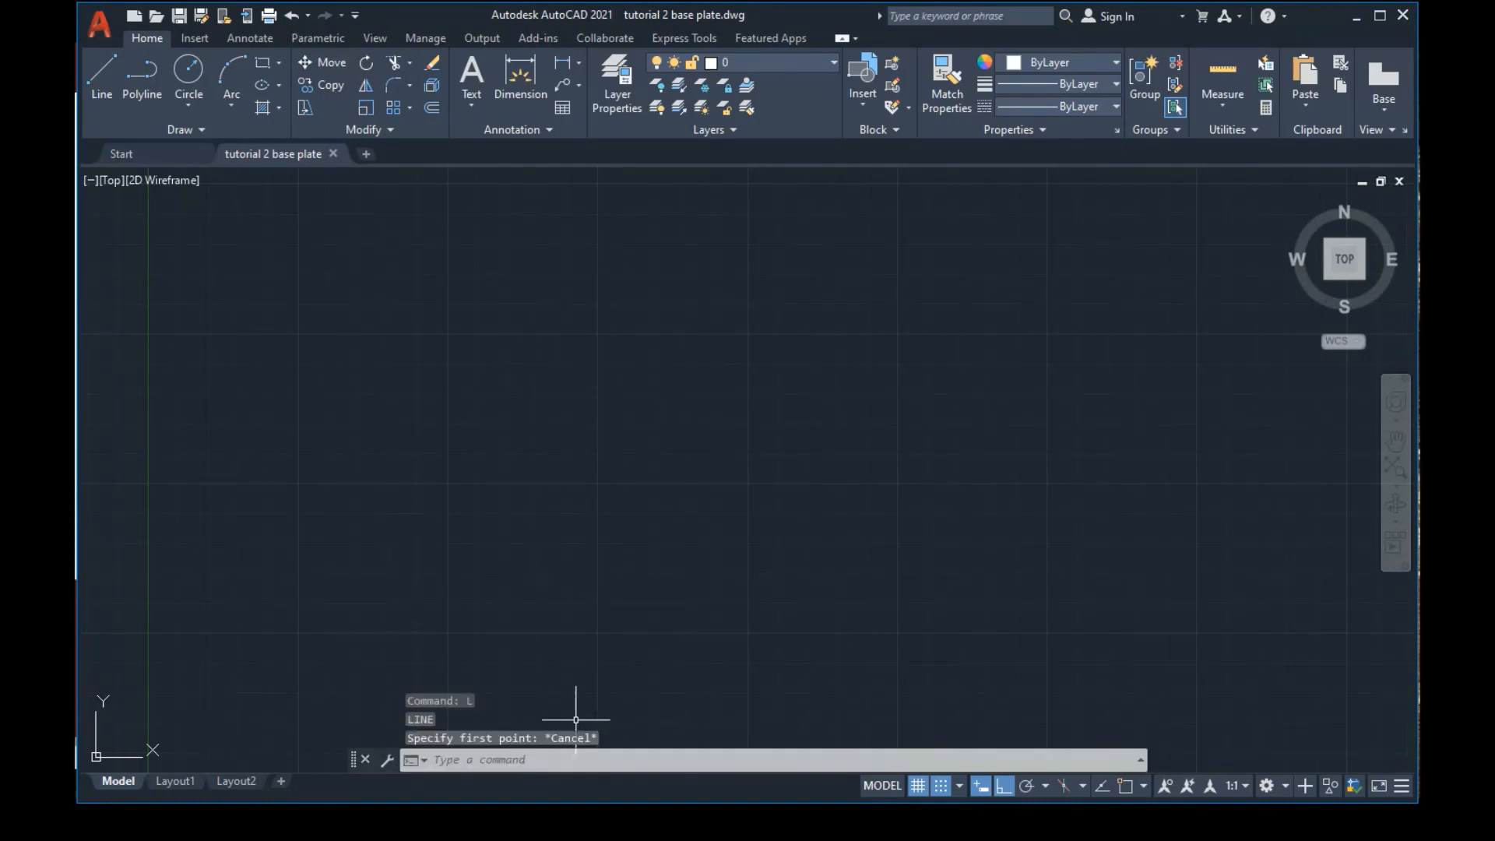
Open the Layer Properties Manager with the LA command and create a new layer named Plate
click(552, 760)
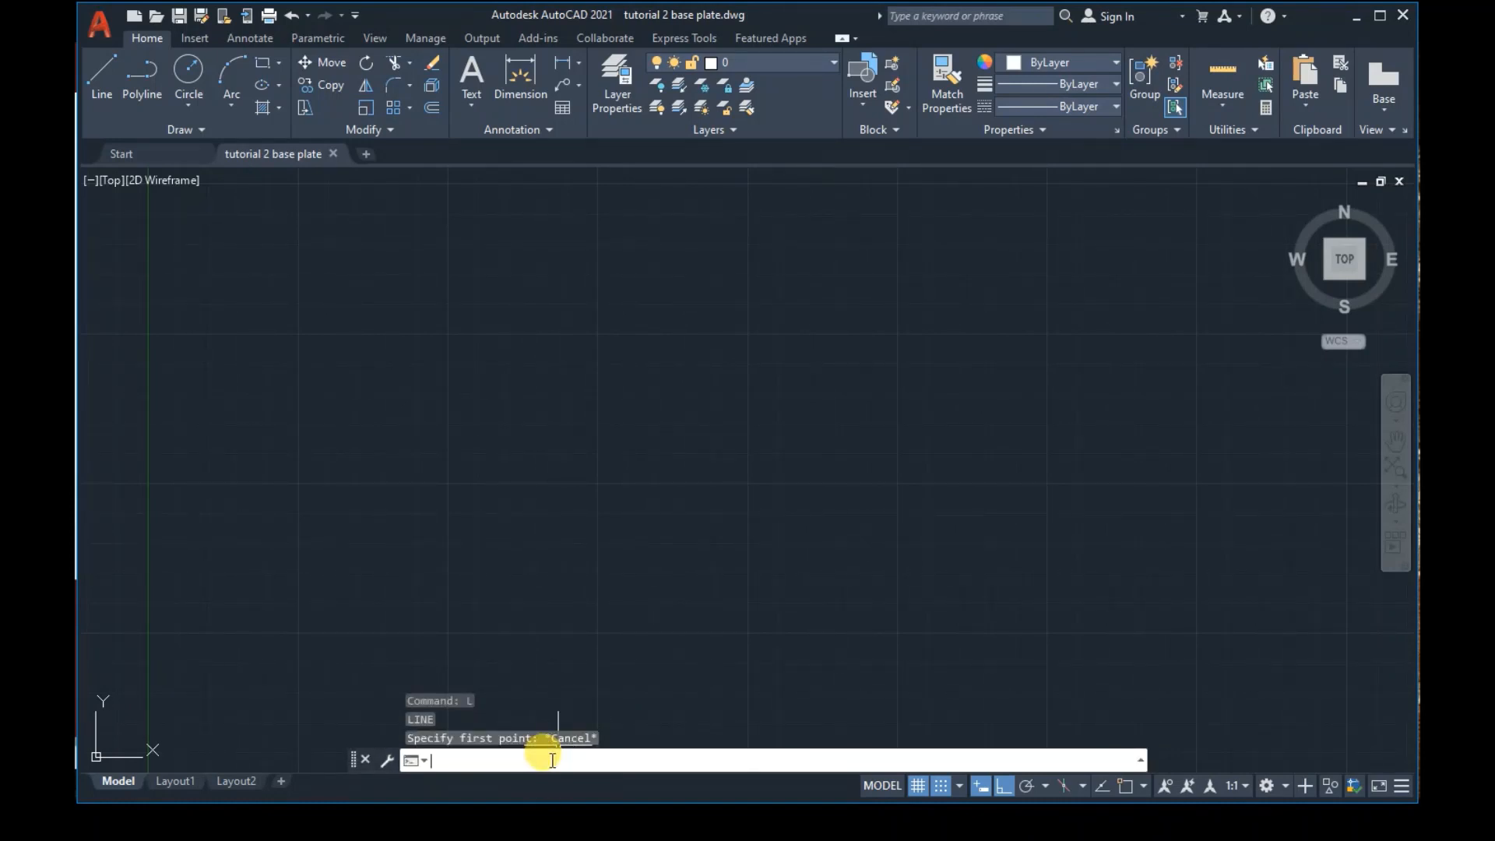
text(la)
key(Return)
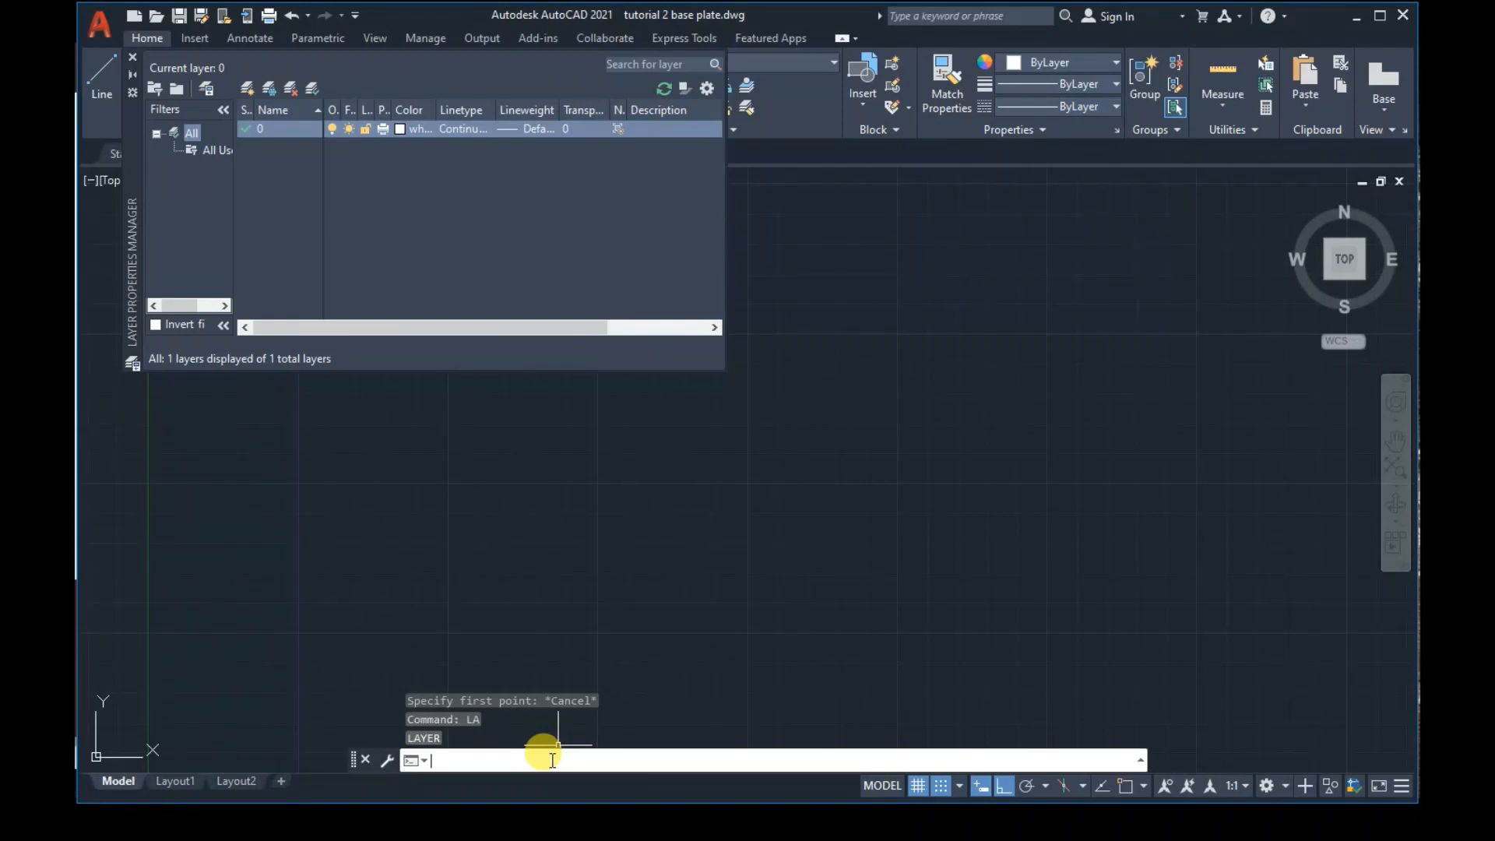
click(246, 88)
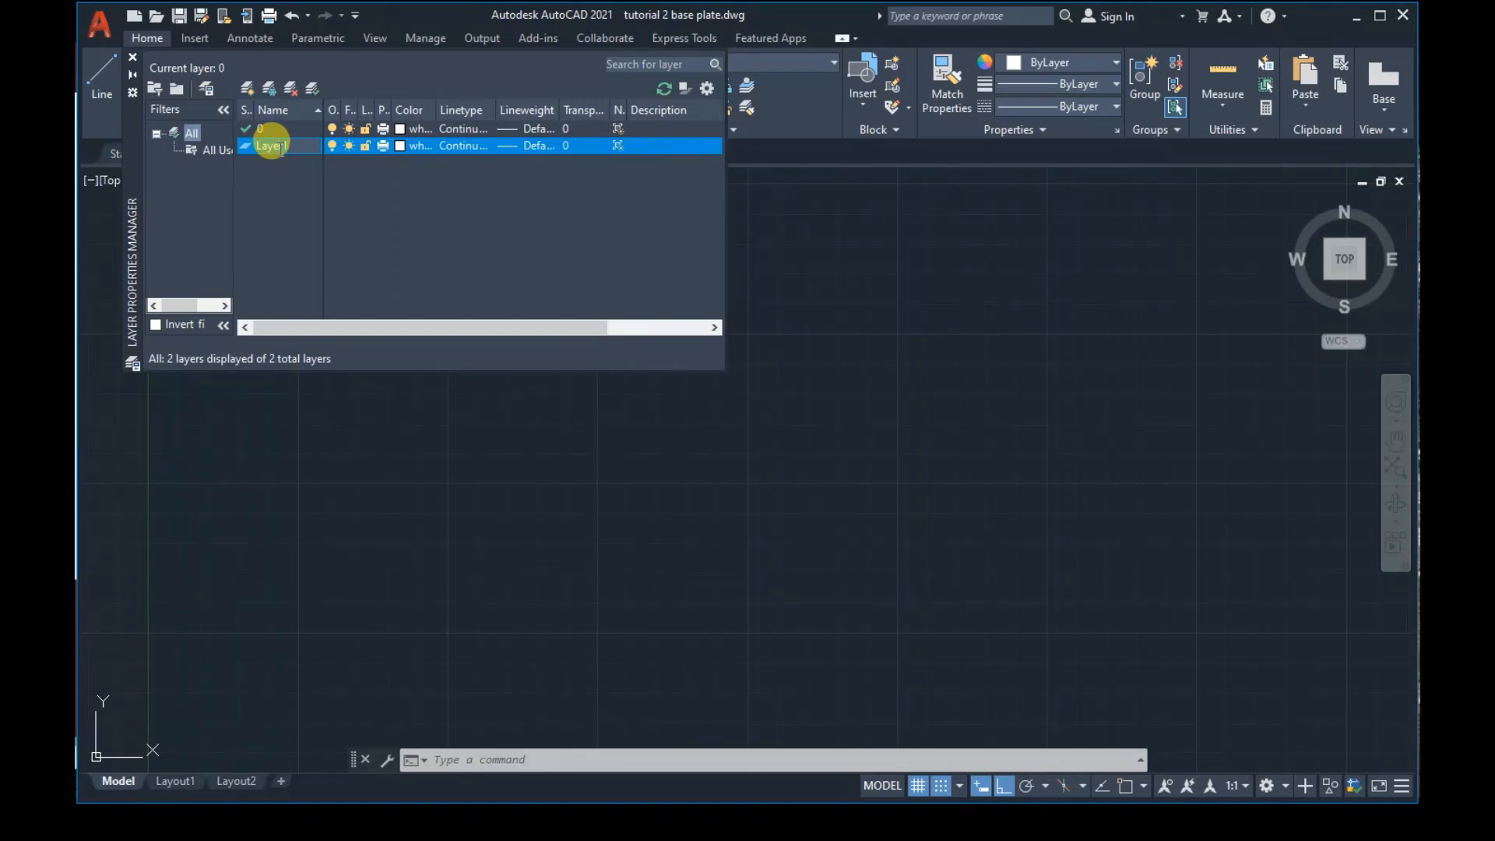
text(Plate)
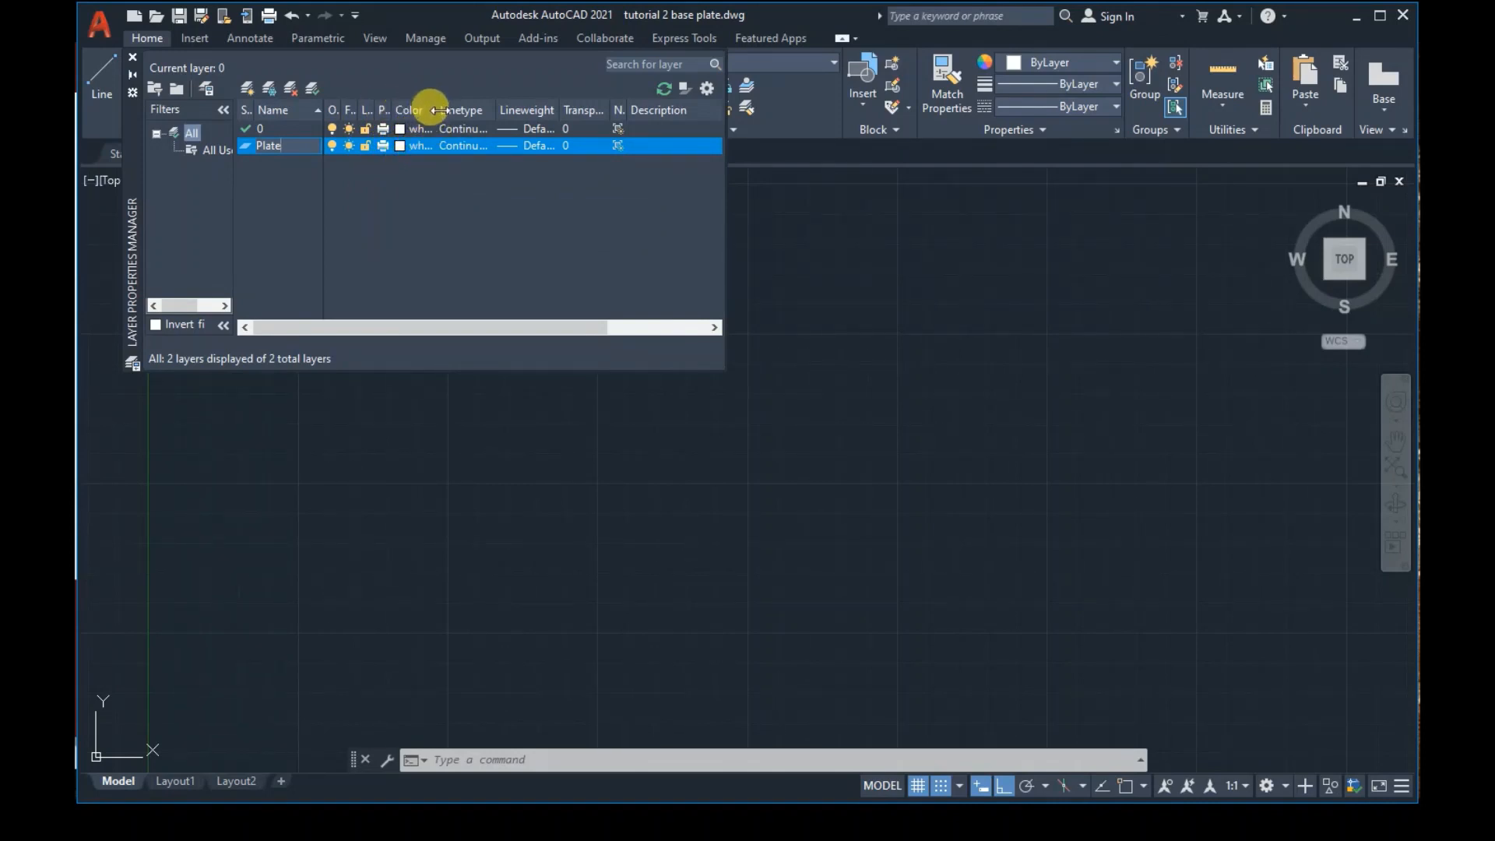
Widen the Color column of the layer list and set the Plate layer's color to cyan
drag(436, 110, 478, 120)
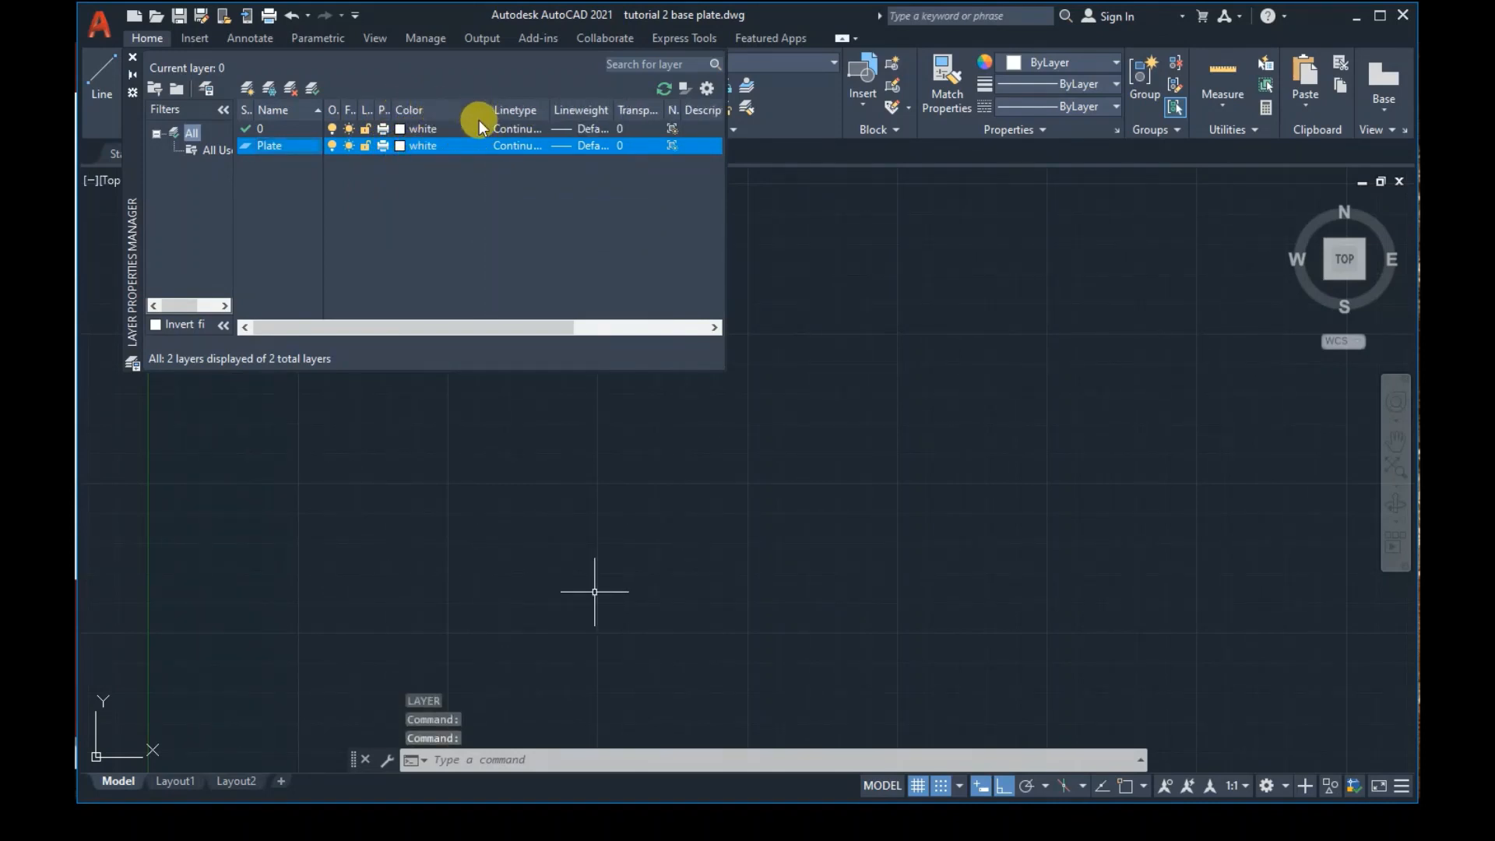
click(441, 145)
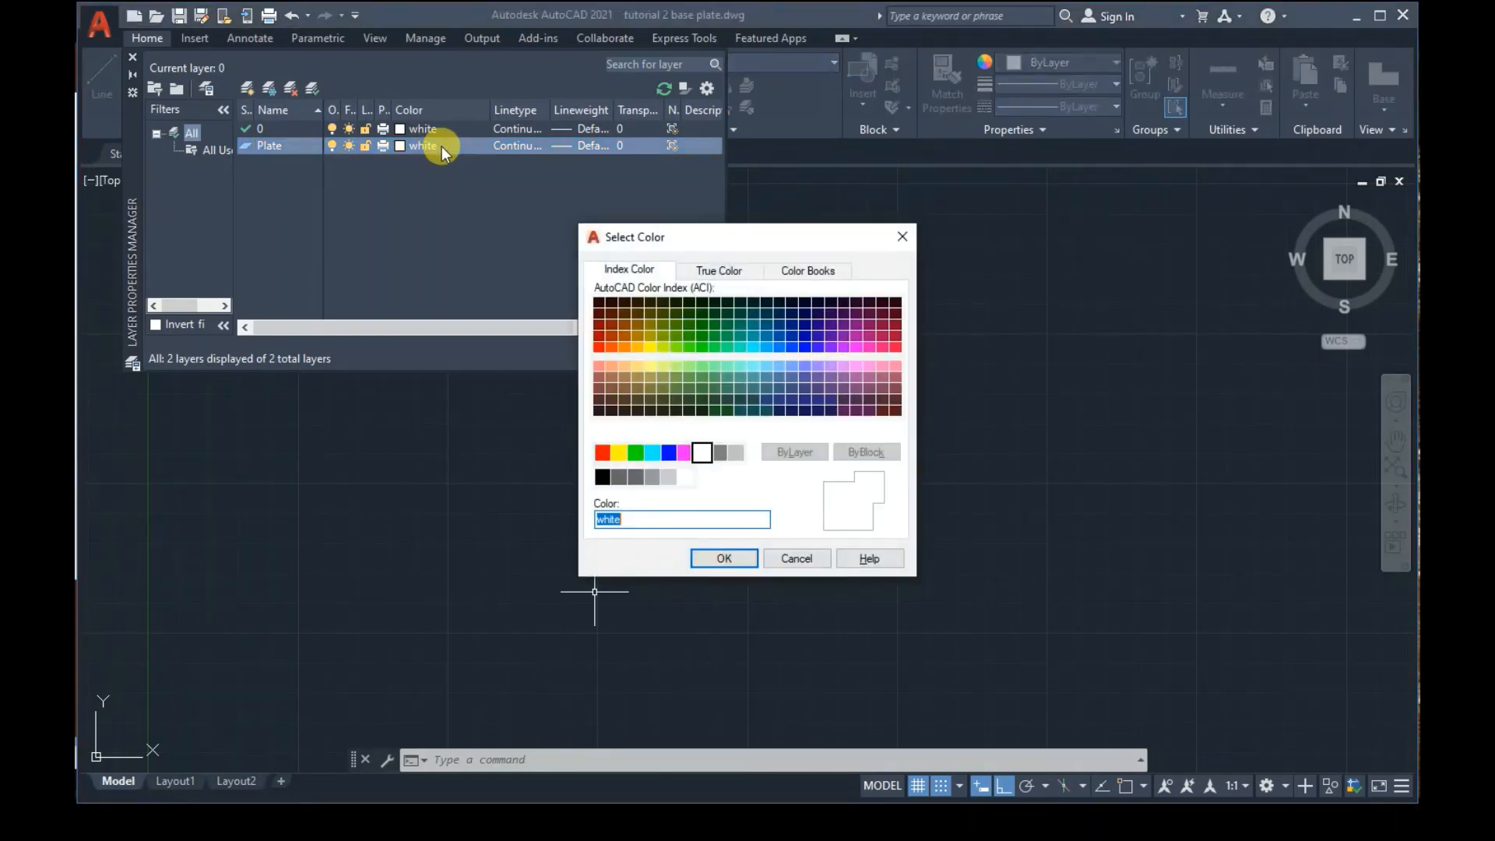
click(657, 458)
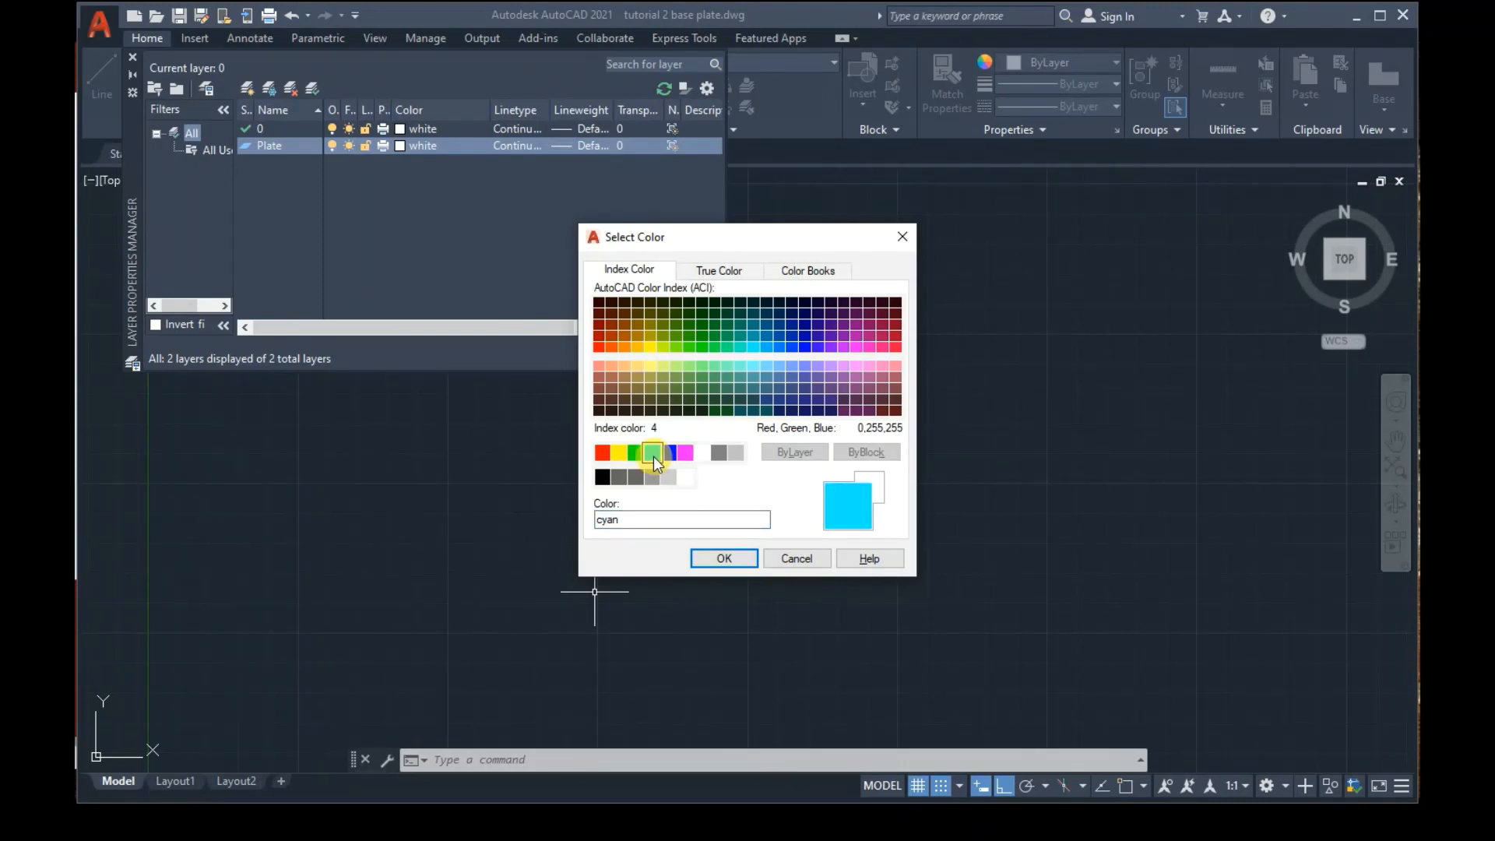
click(724, 558)
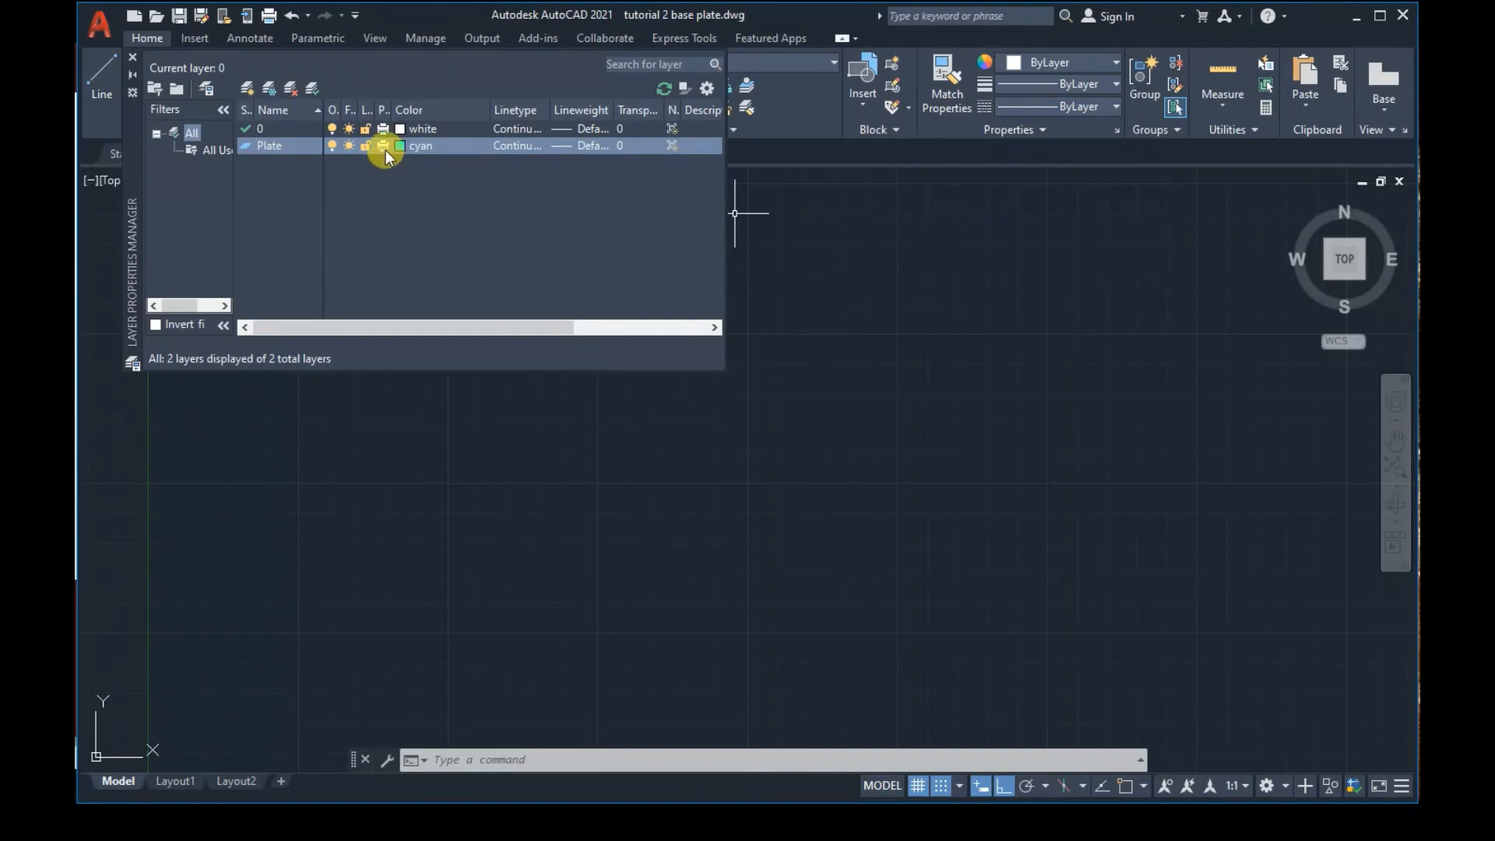
Create a new layer named Column and set its color to blue
click(246, 91)
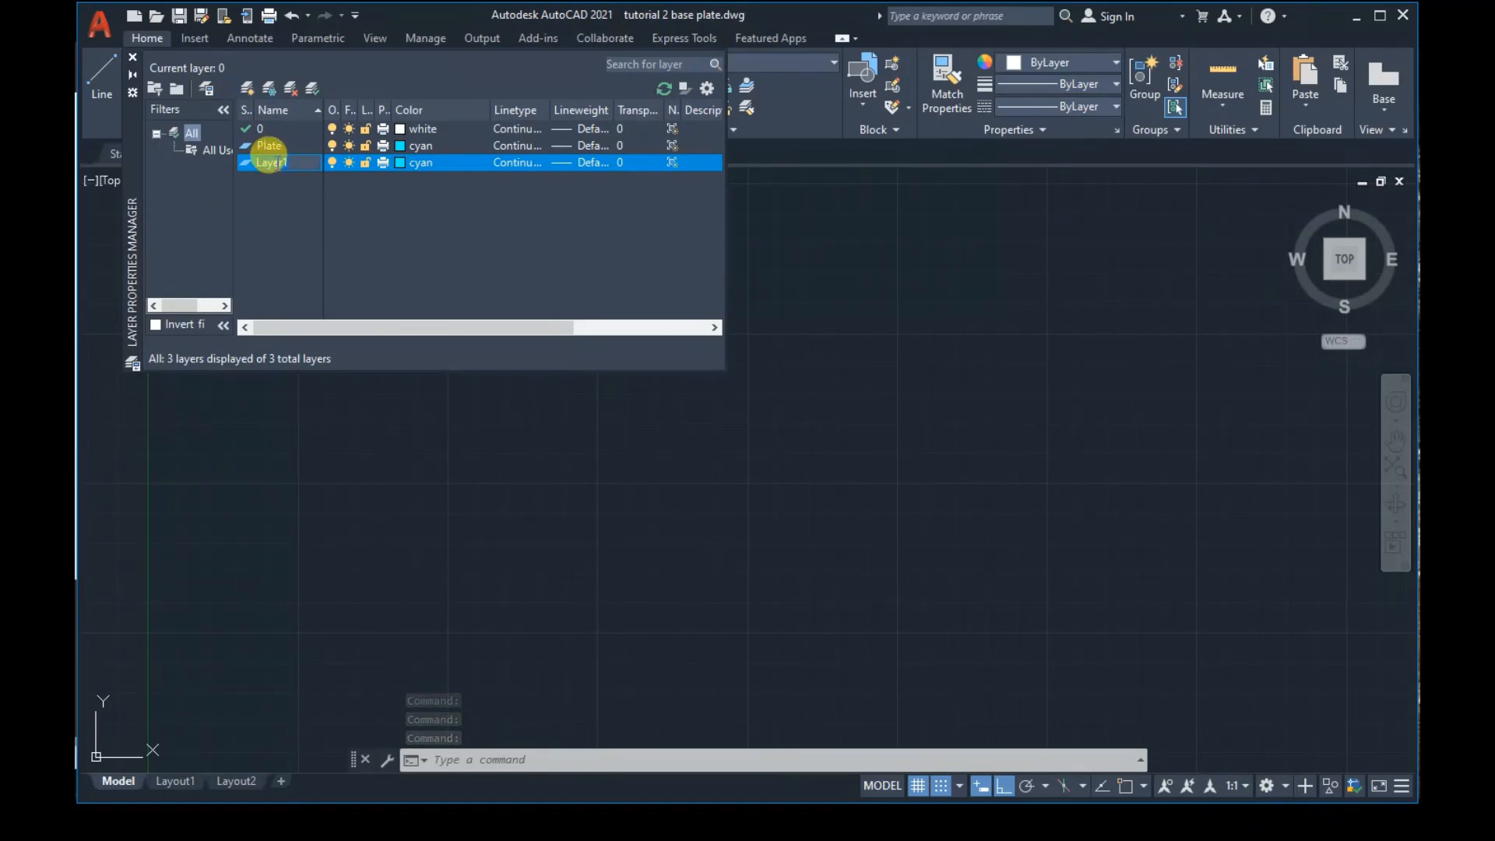
text(Co)
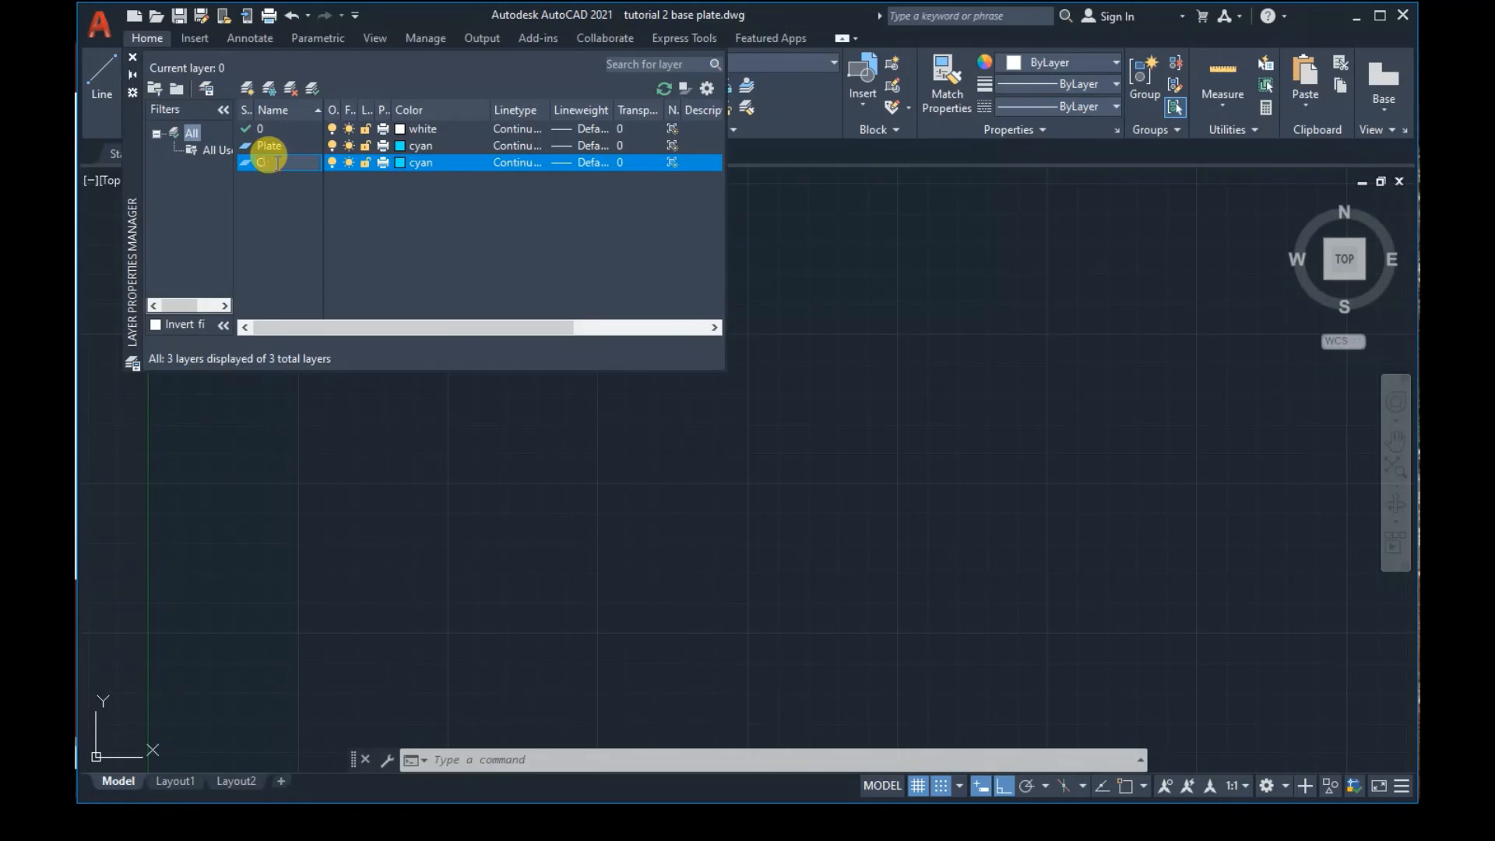
key(BackSpace)
text(Column)
key(Return)
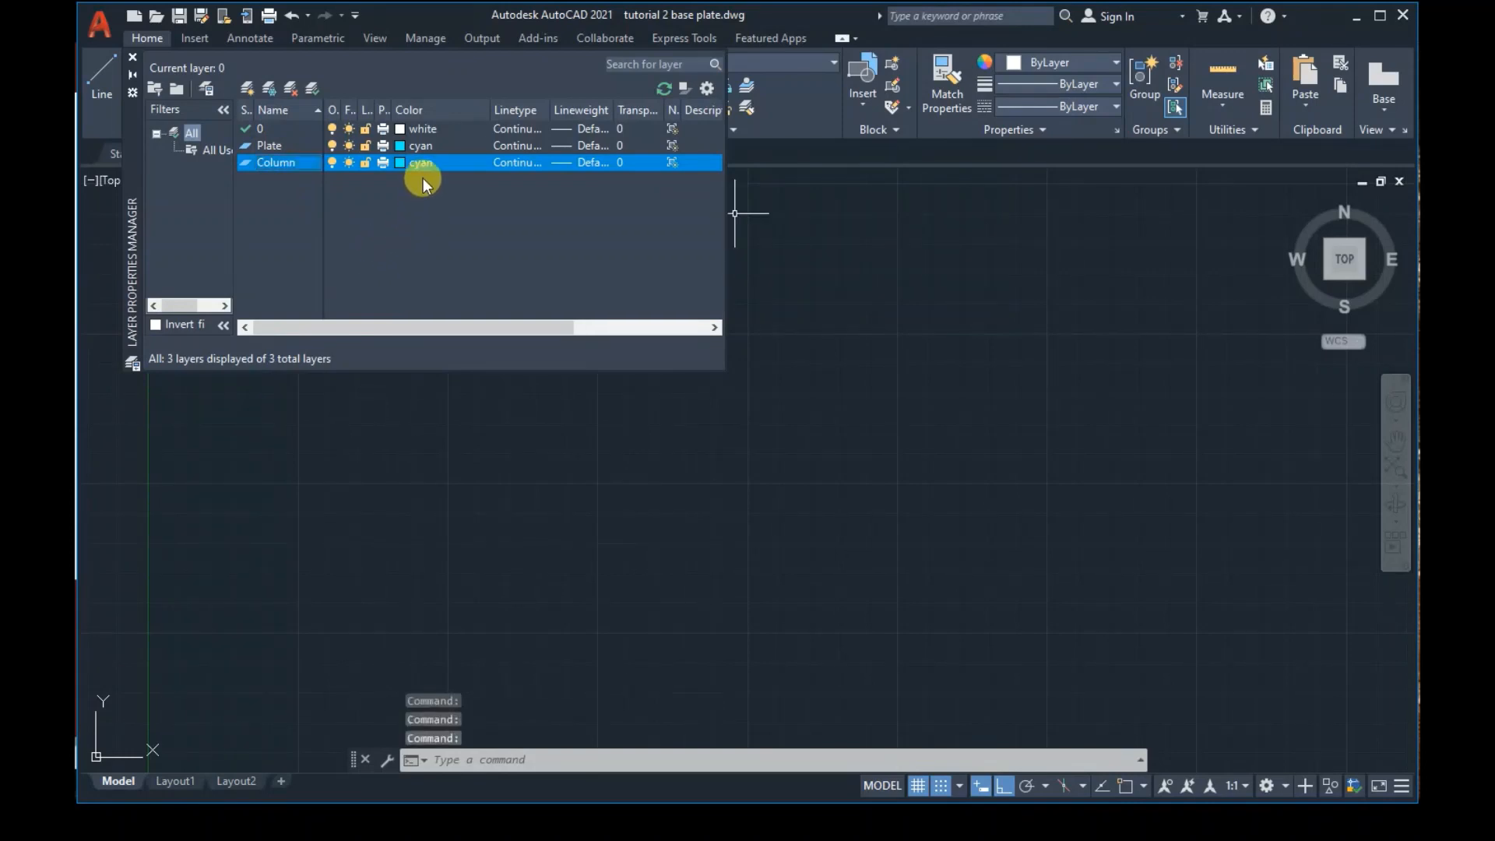
click(428, 162)
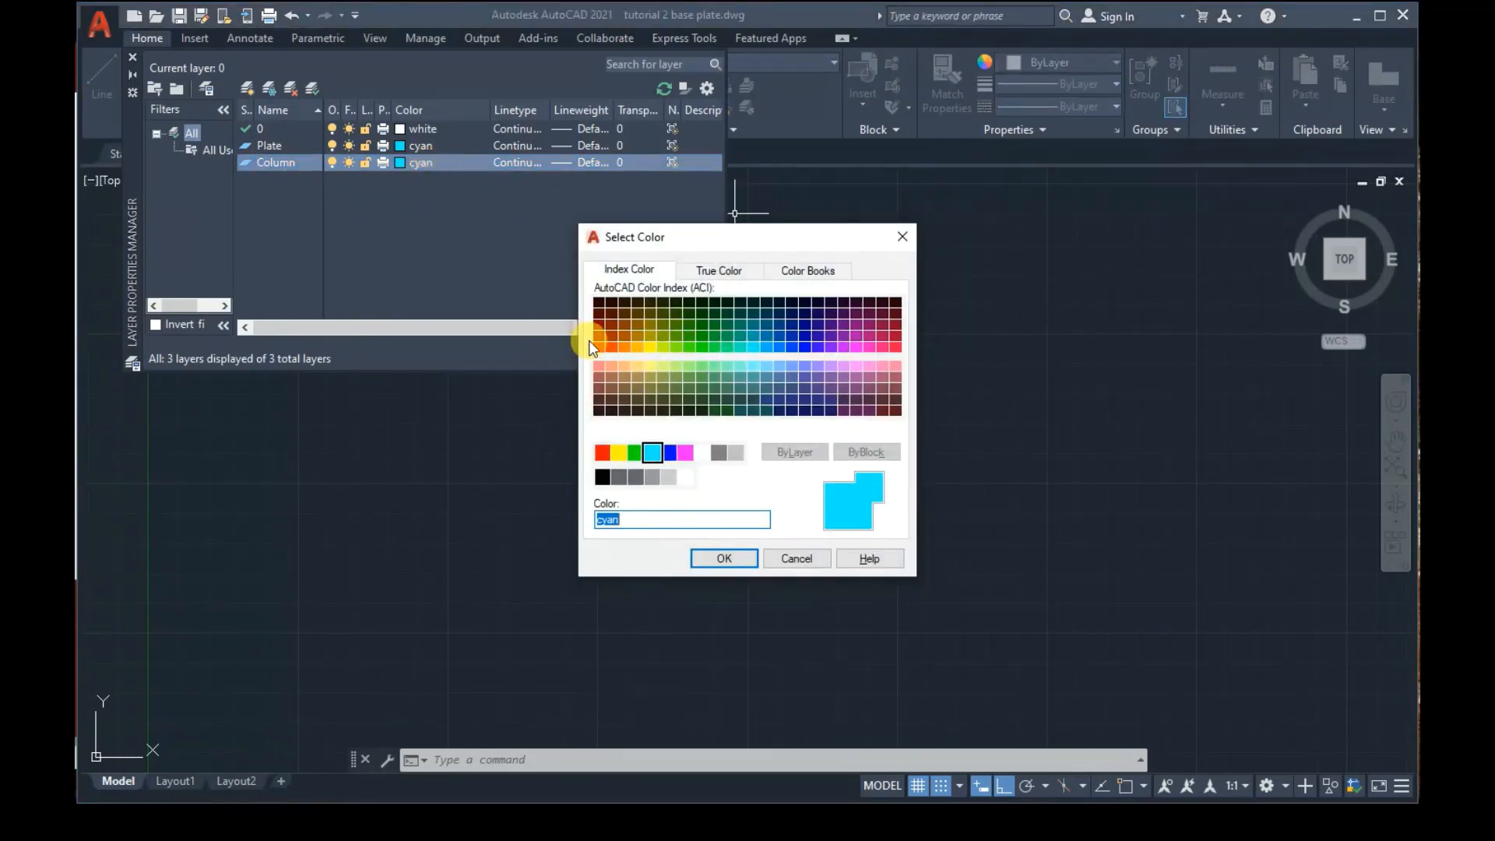
click(672, 450)
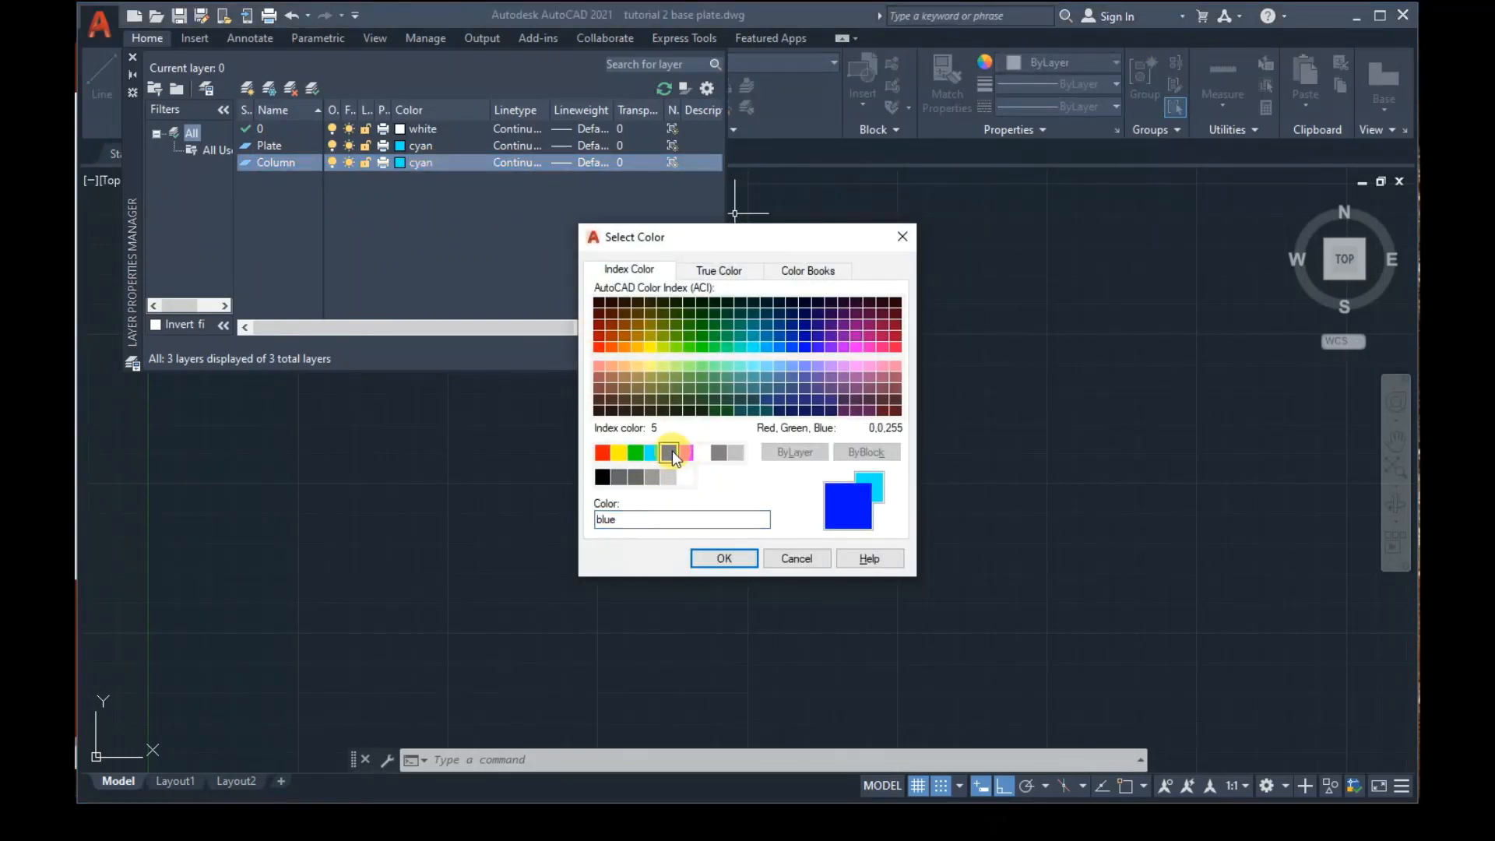
click(737, 556)
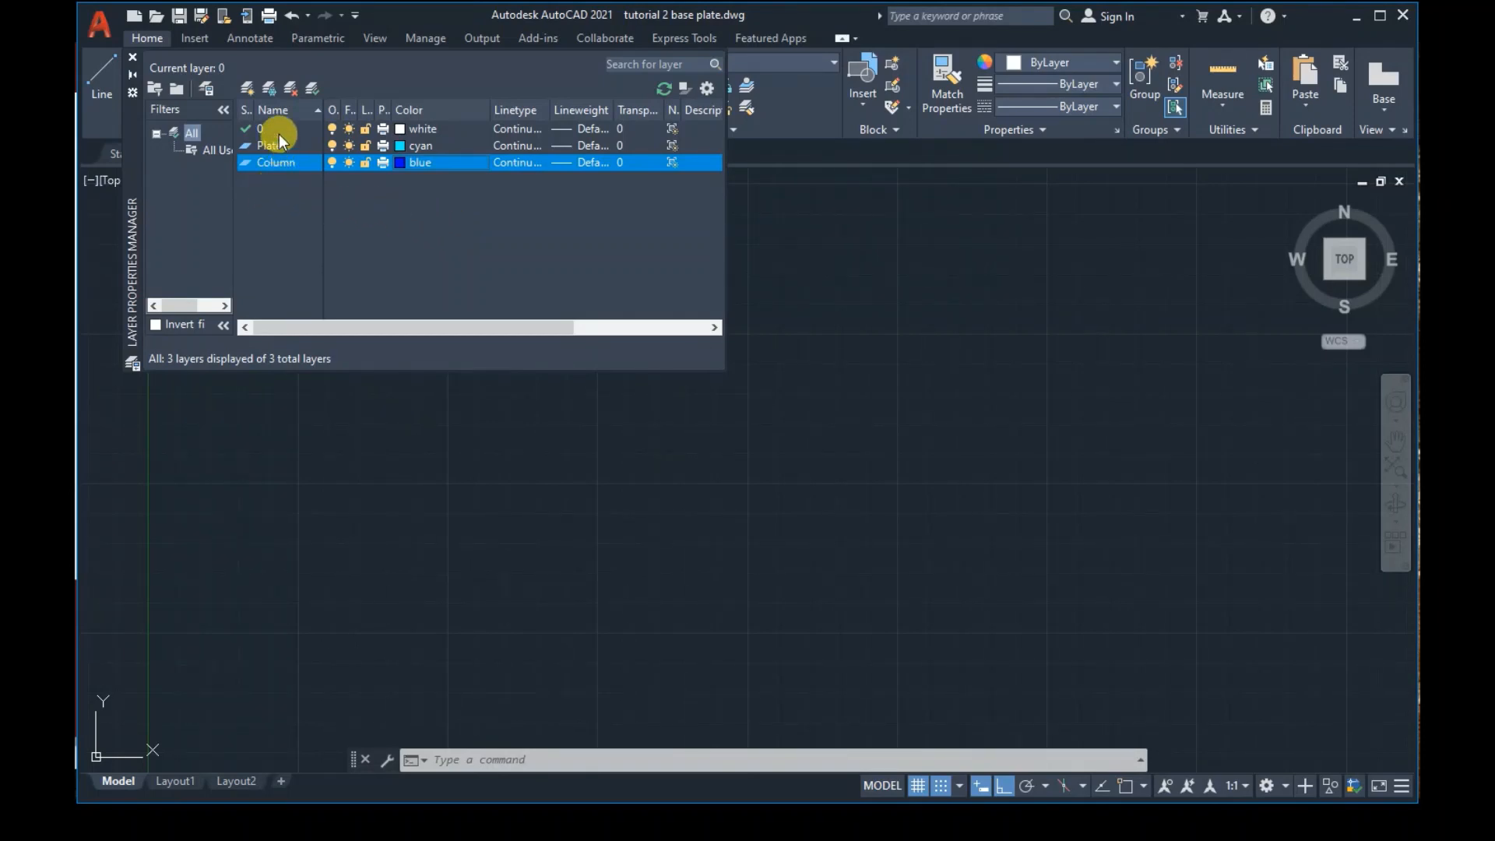
Create a new layer named Anchor bolts and set its color to green
click(245, 89)
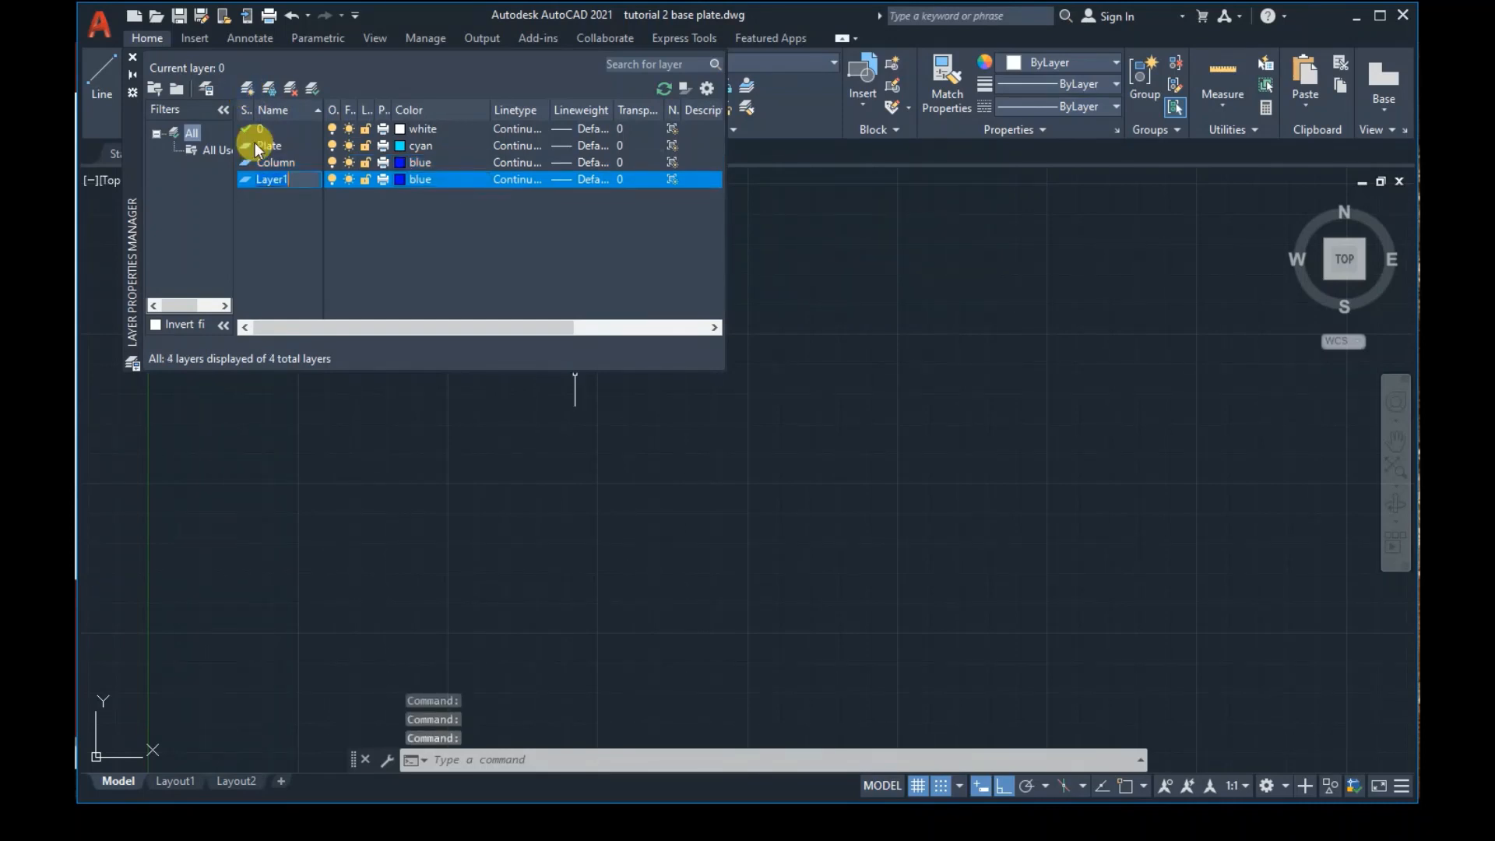
text(A)
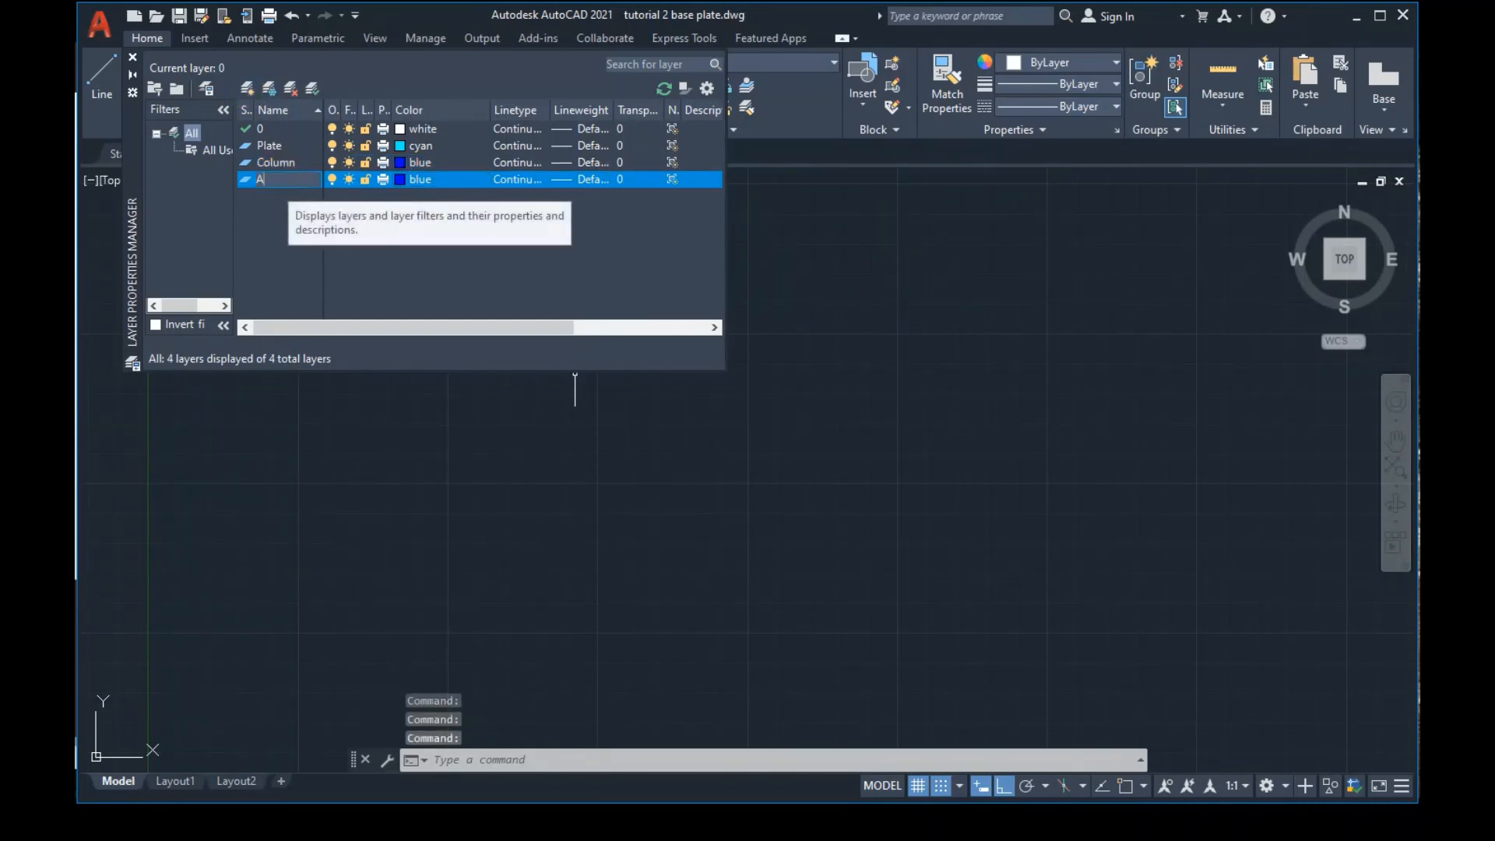
text(nc)
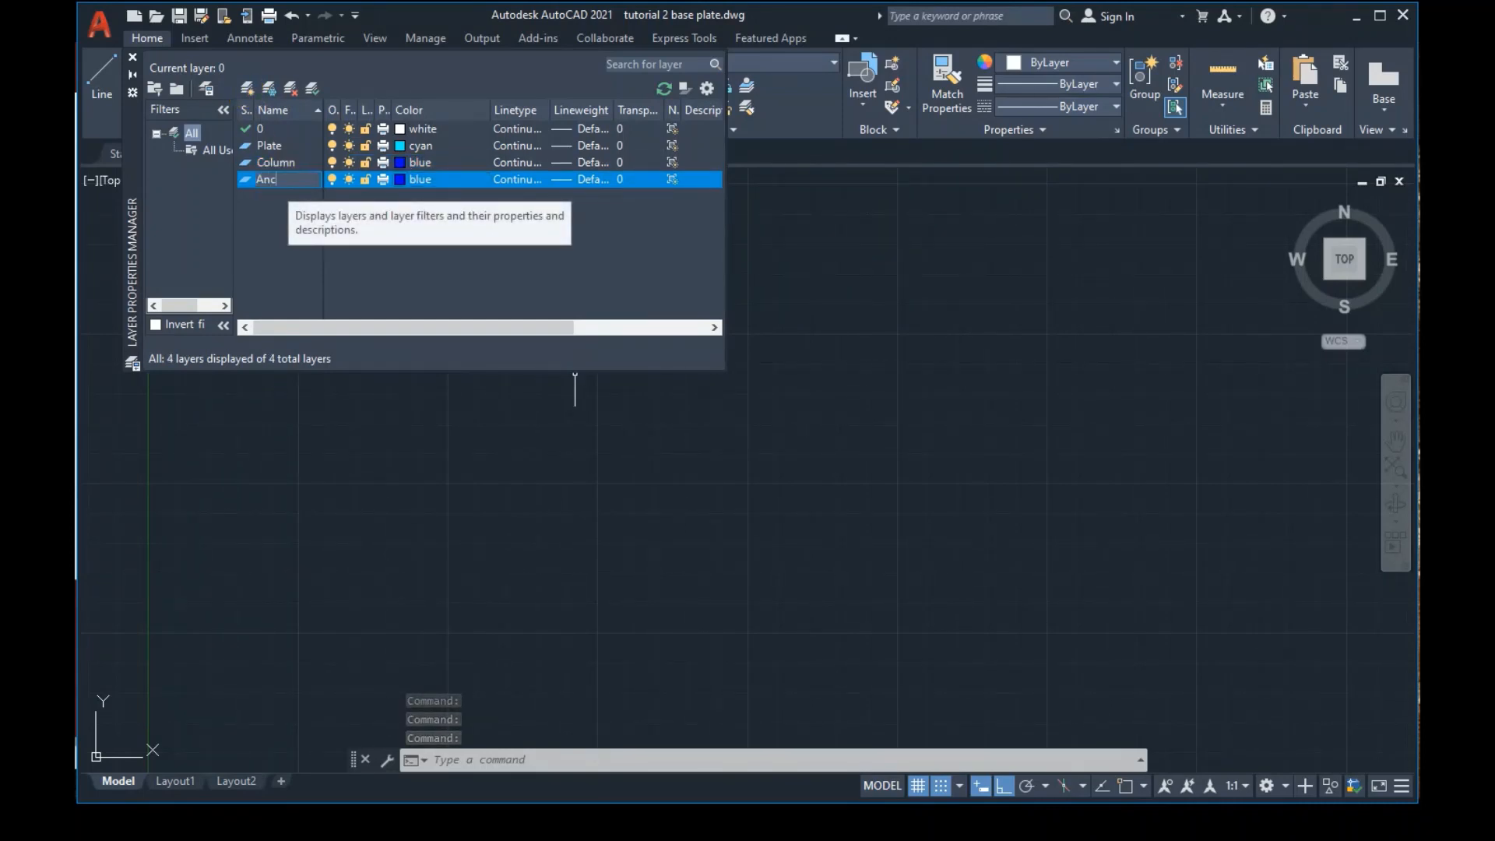
text(hor bolts)
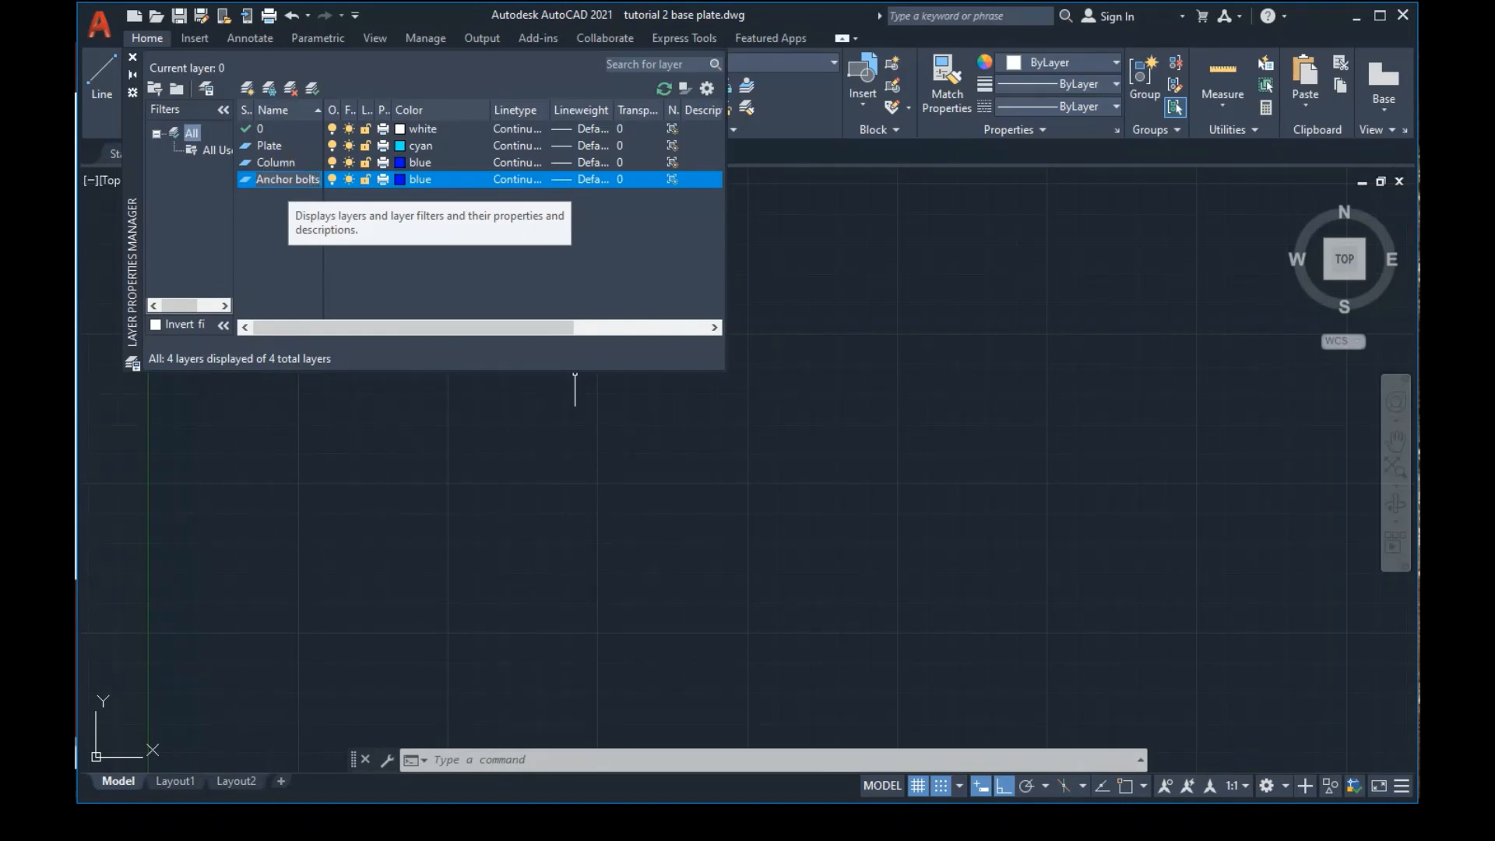
click(162, 100)
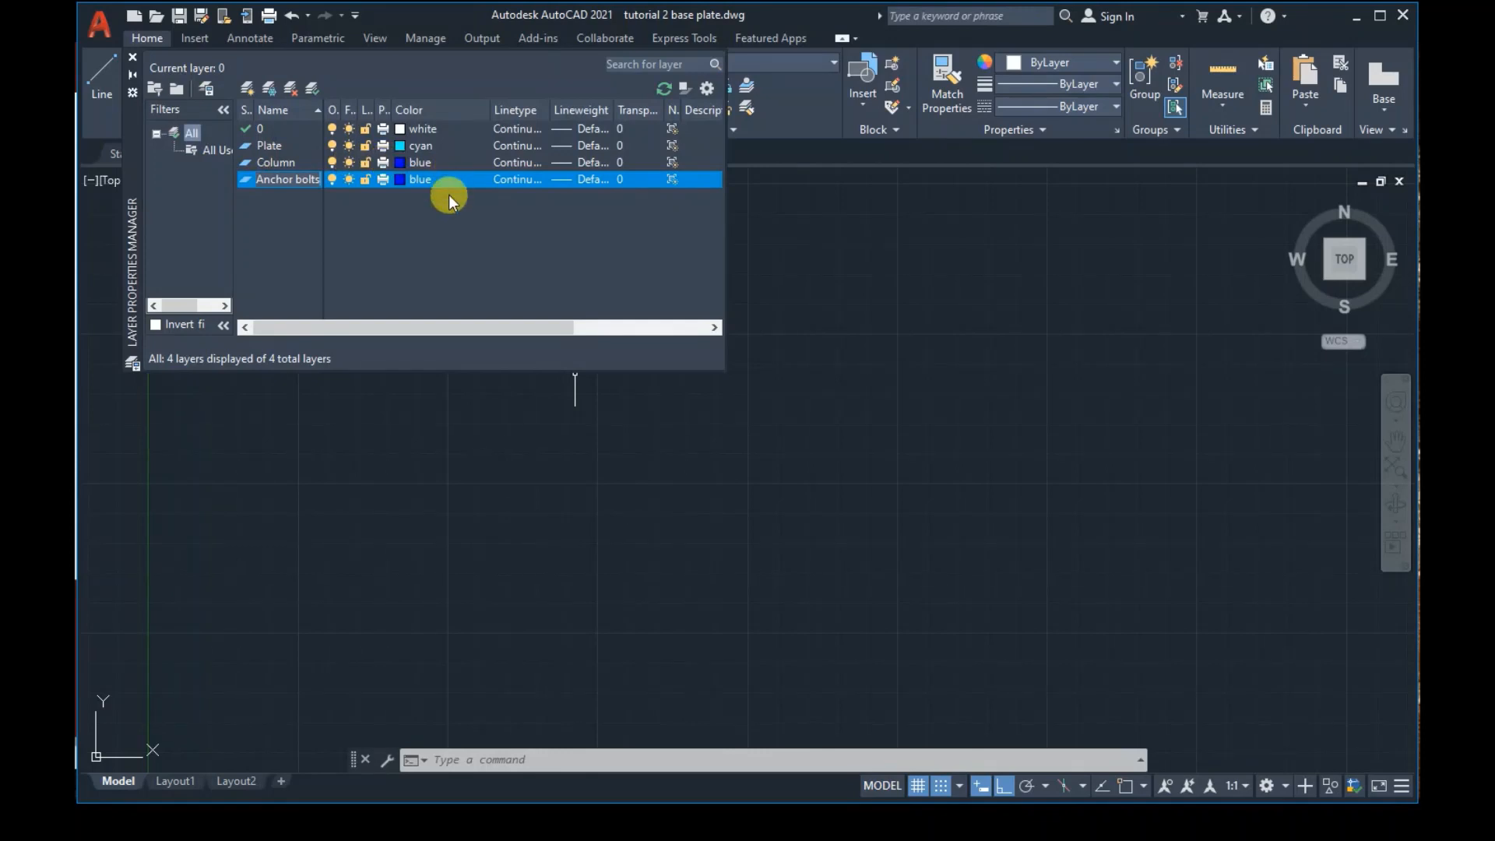
click(419, 181)
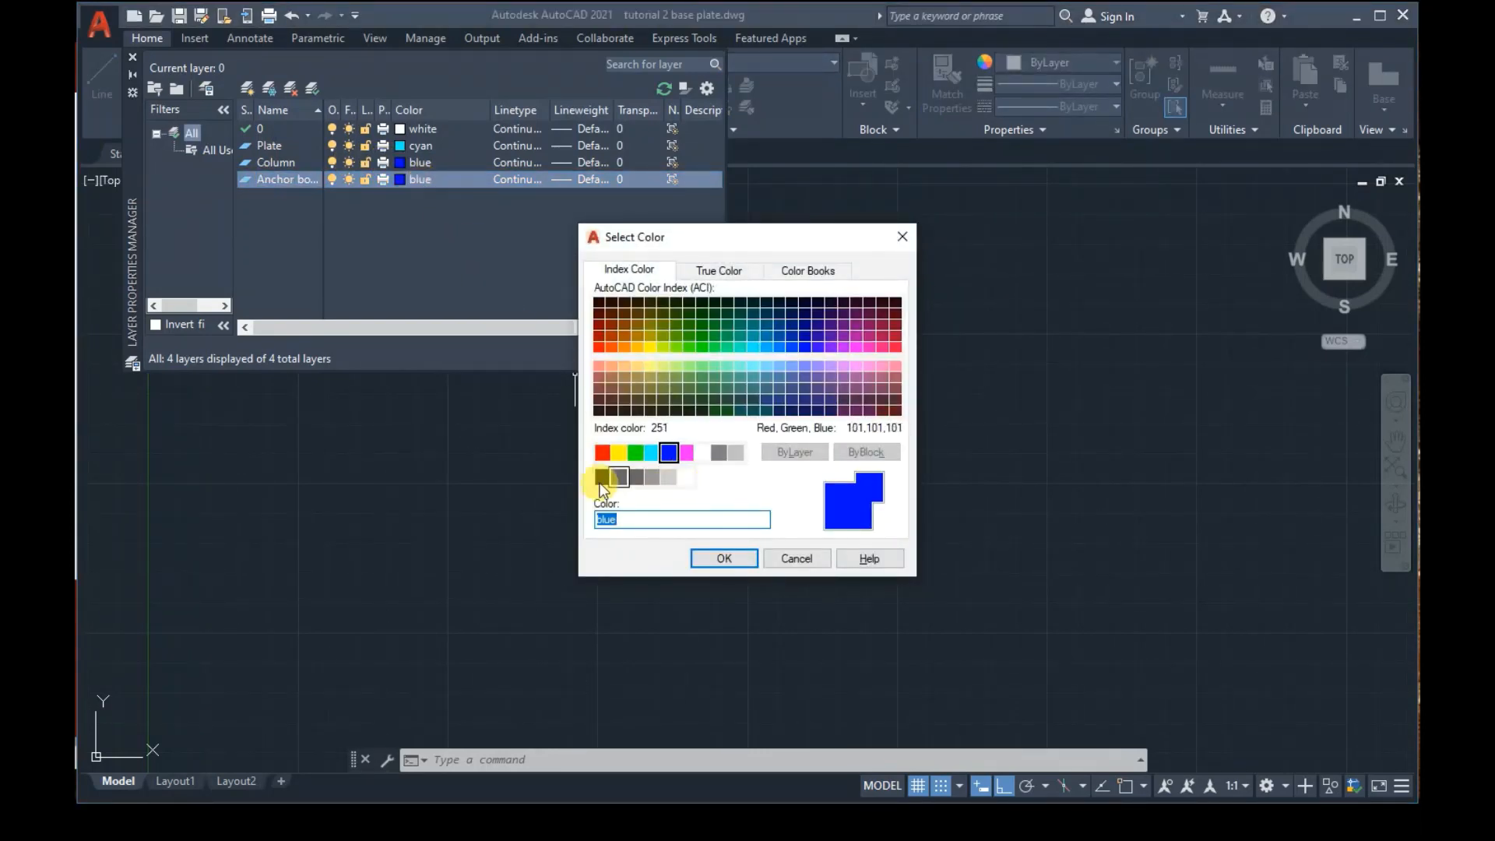
click(636, 452)
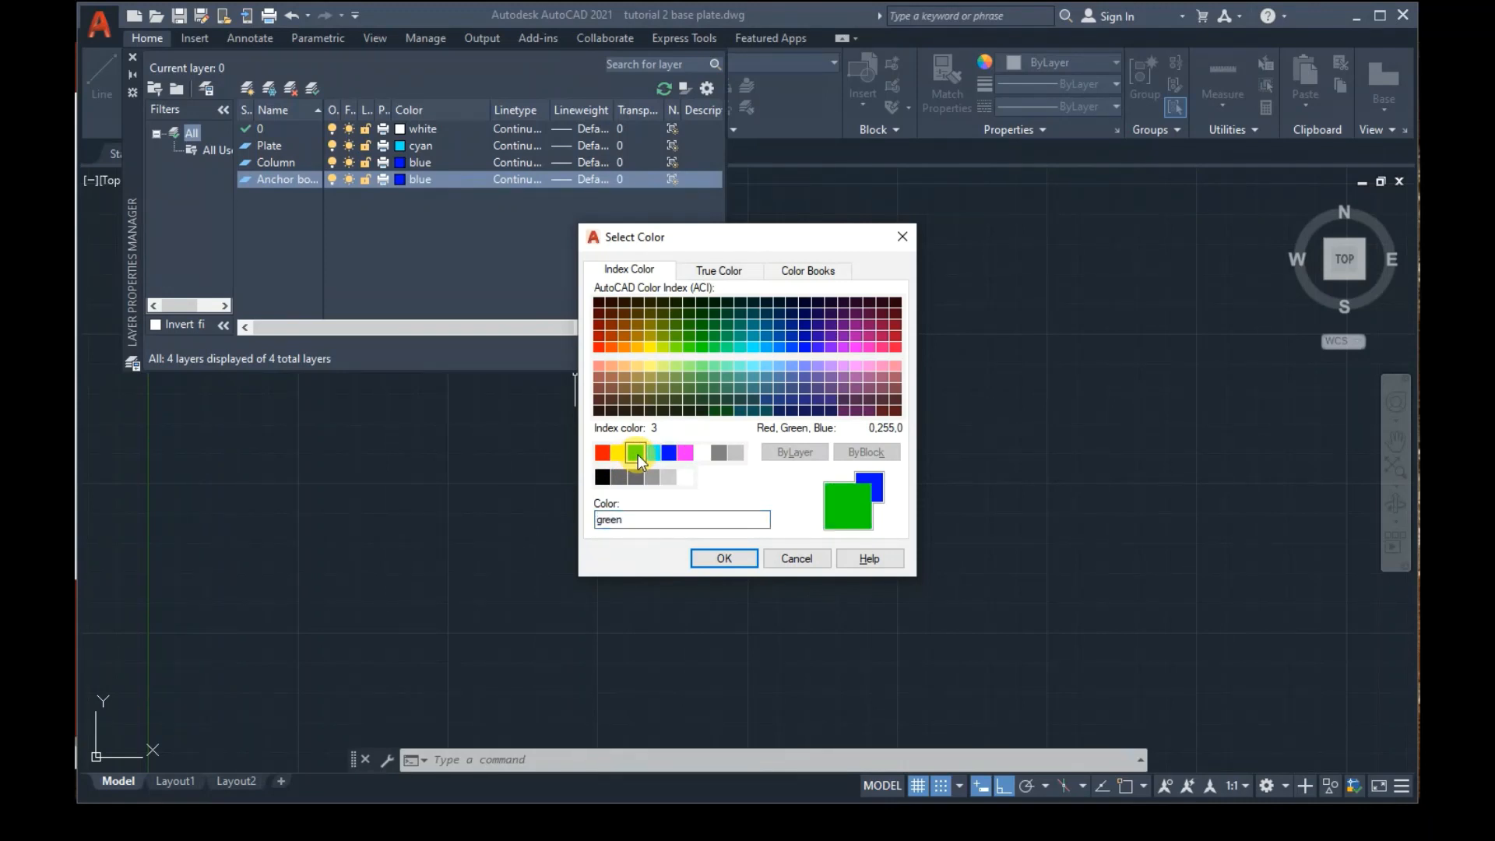
click(724, 559)
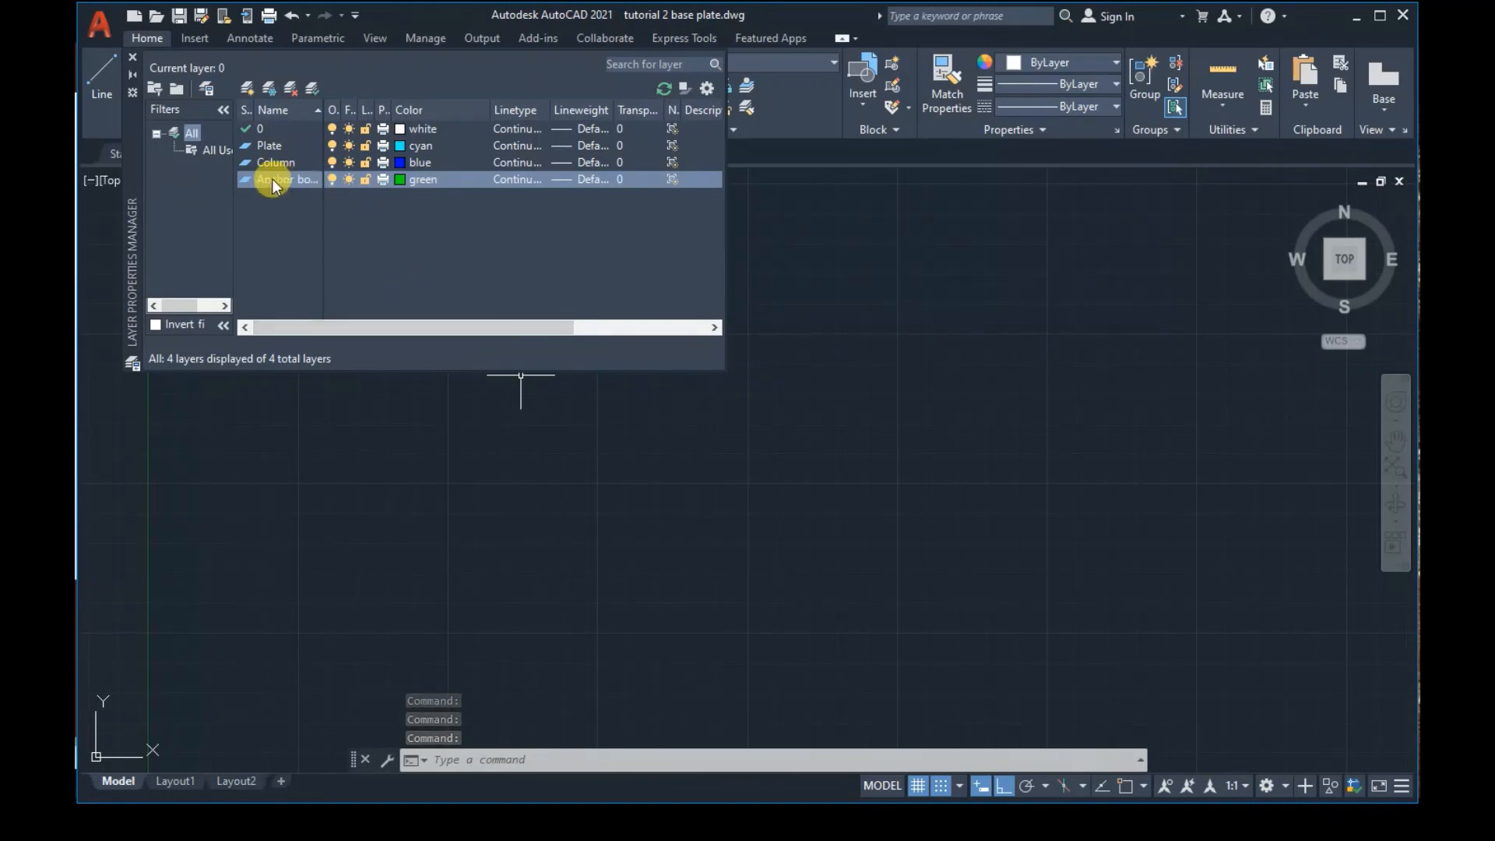
Create a new layer named Nuts and set its color to red
click(246, 90)
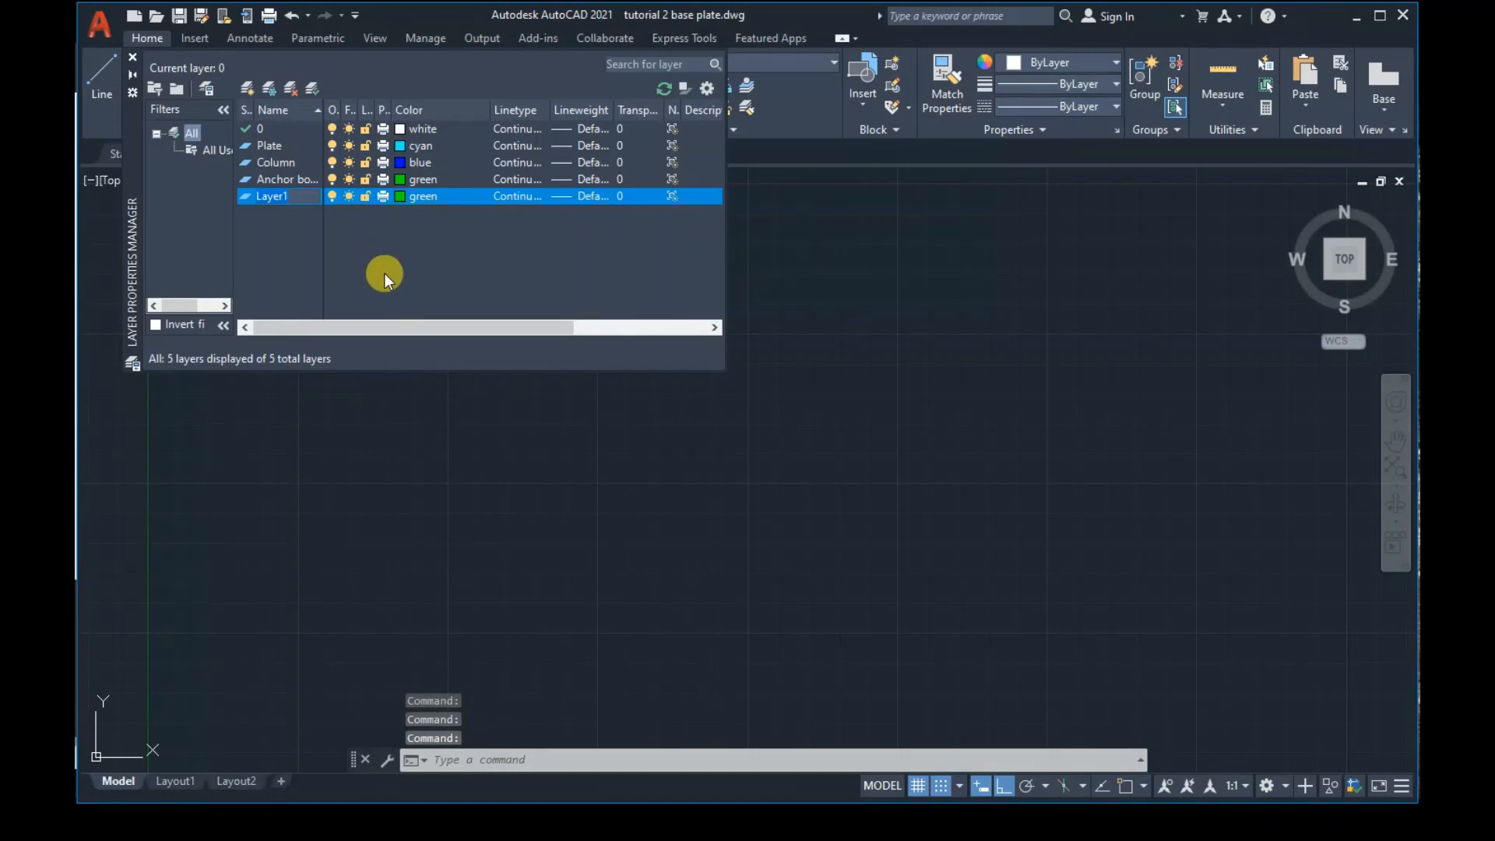
text(Nu)
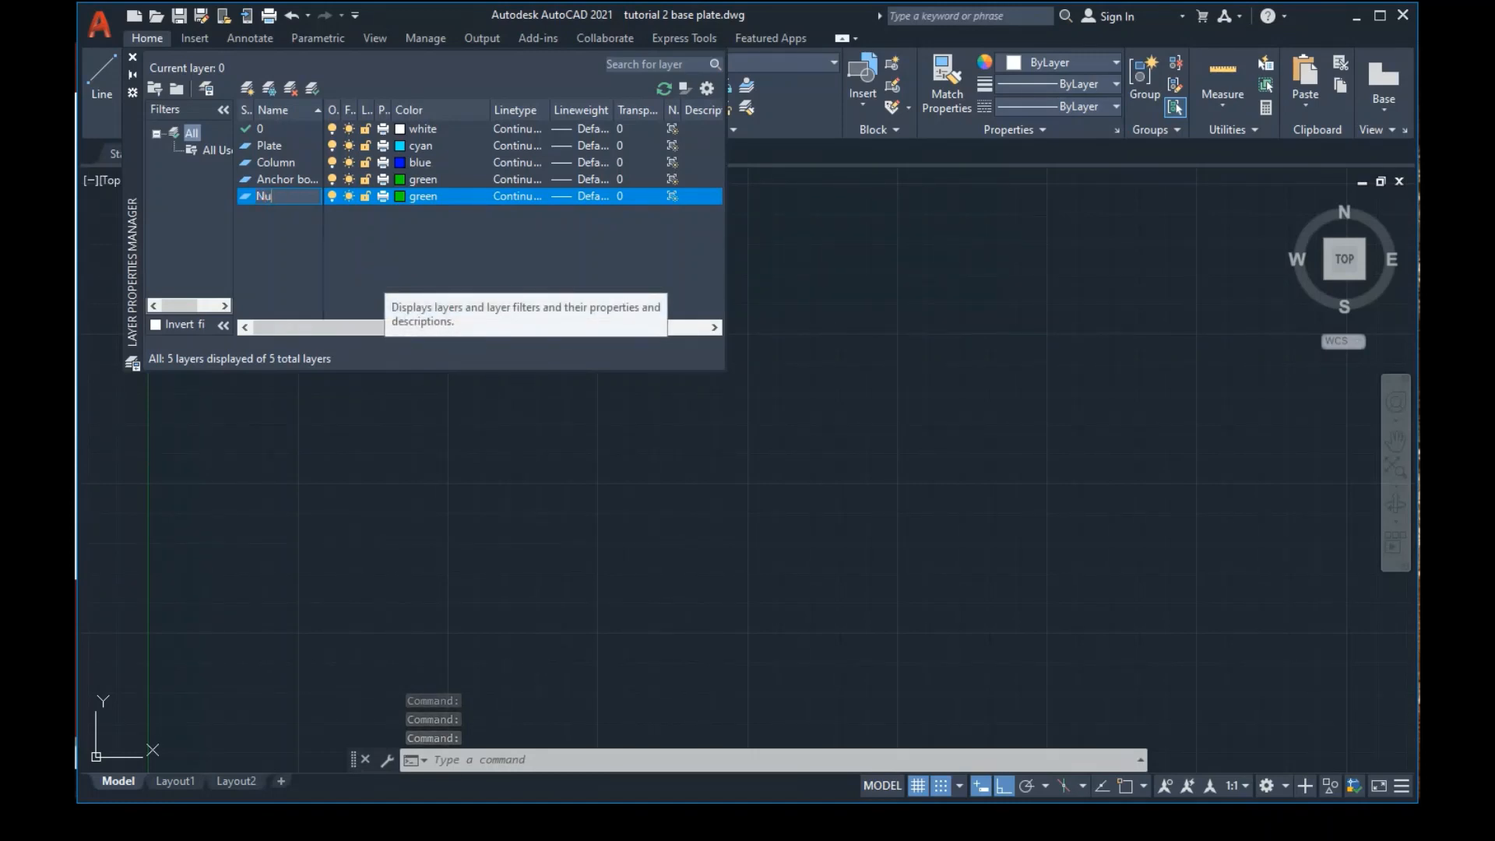
text(ts)
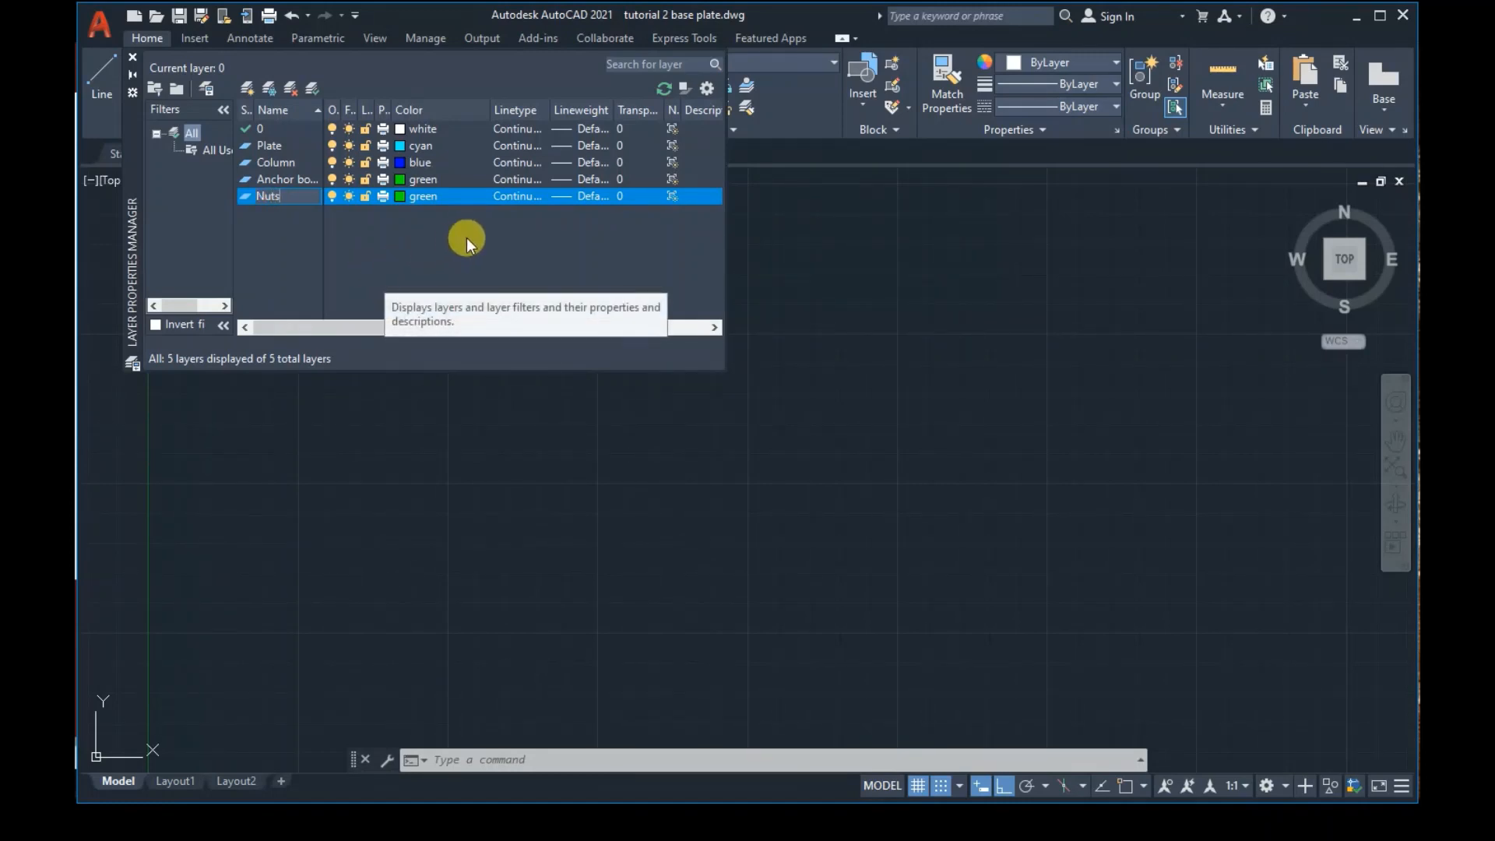
click(422, 200)
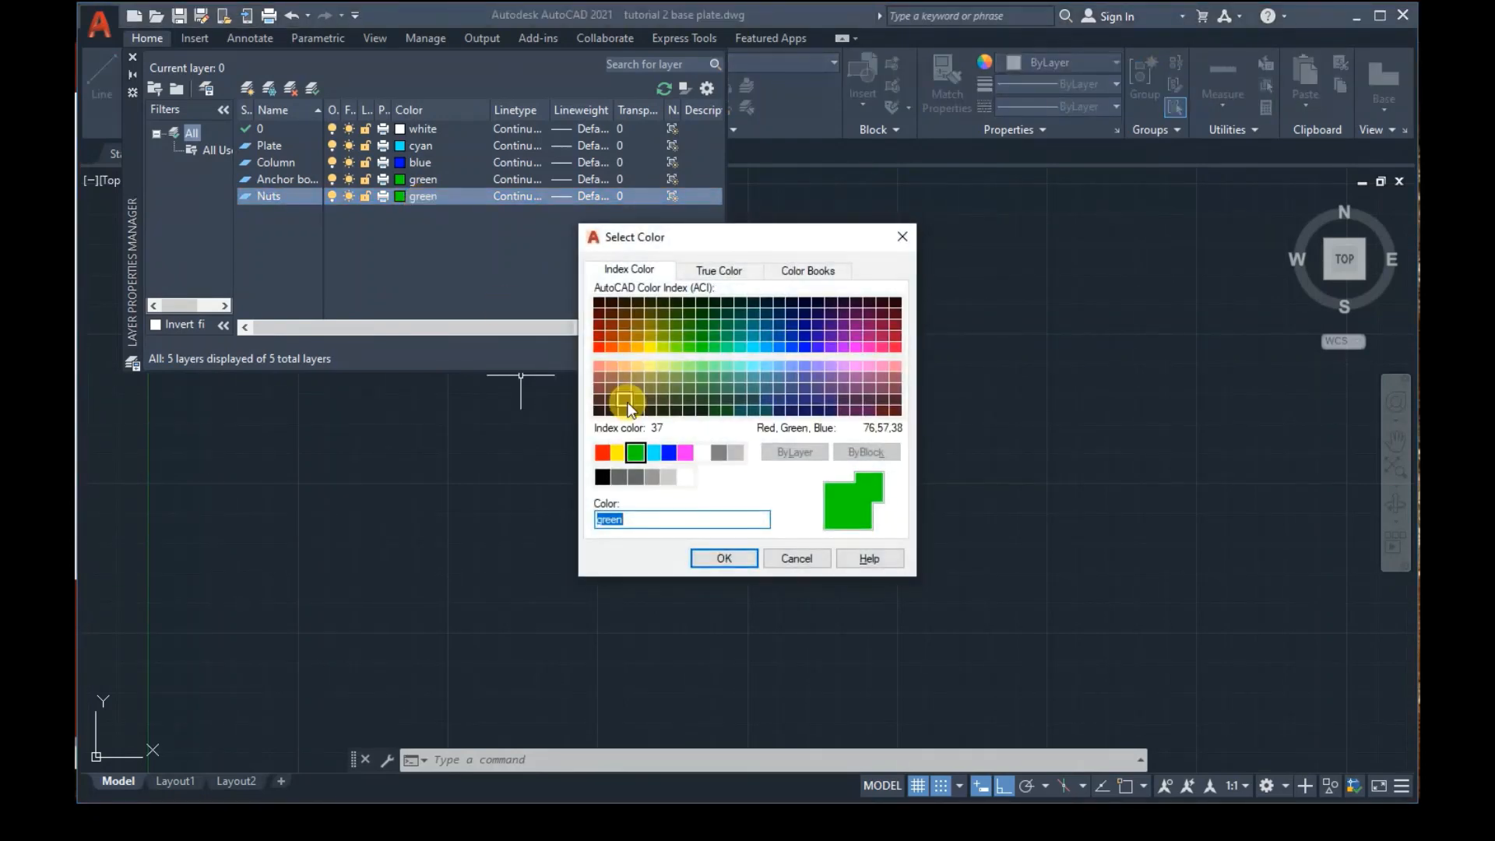
click(603, 451)
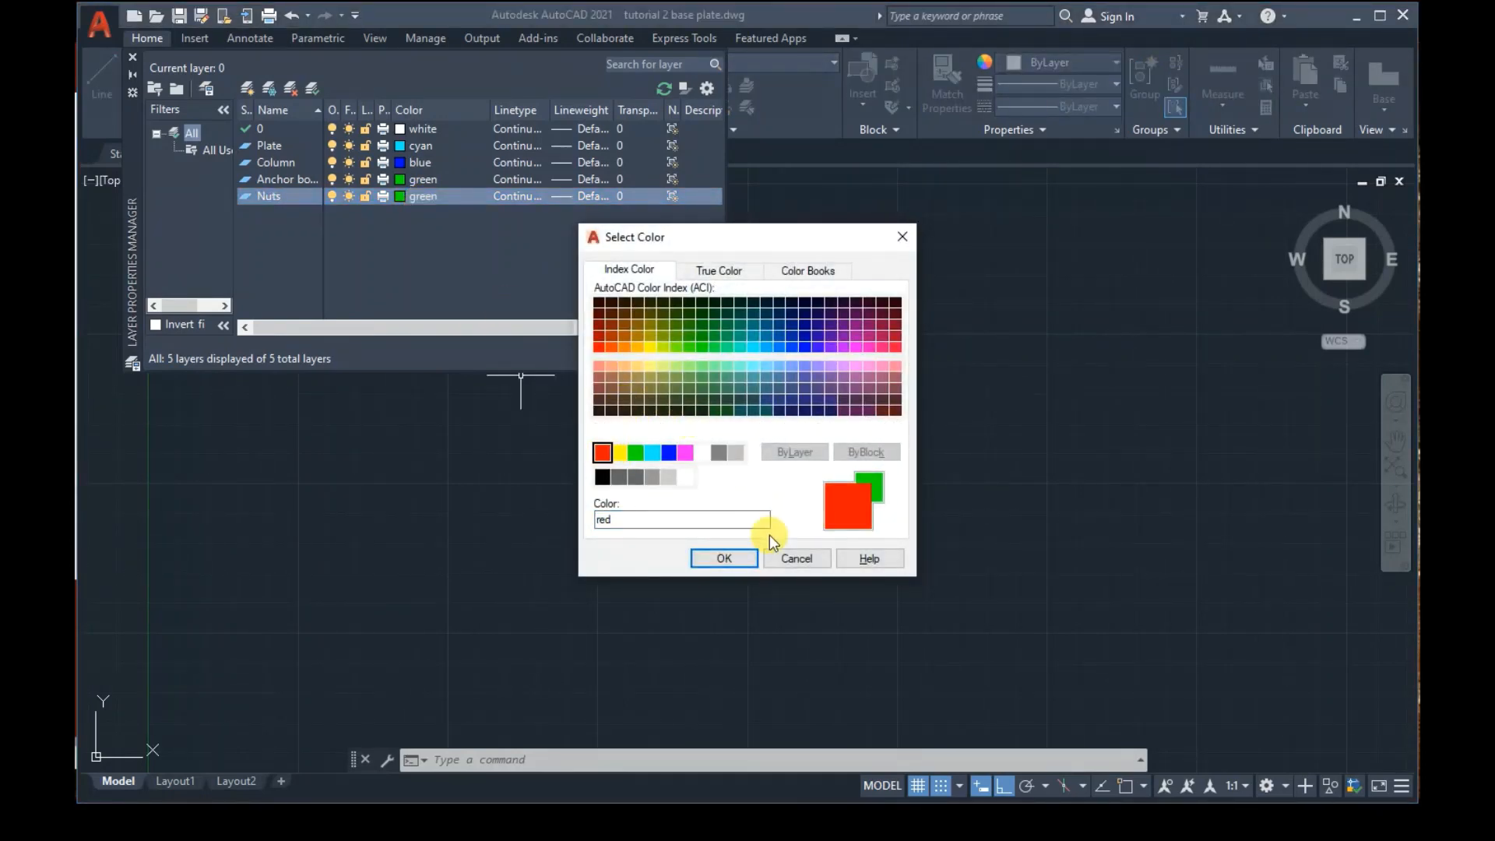
click(713, 560)
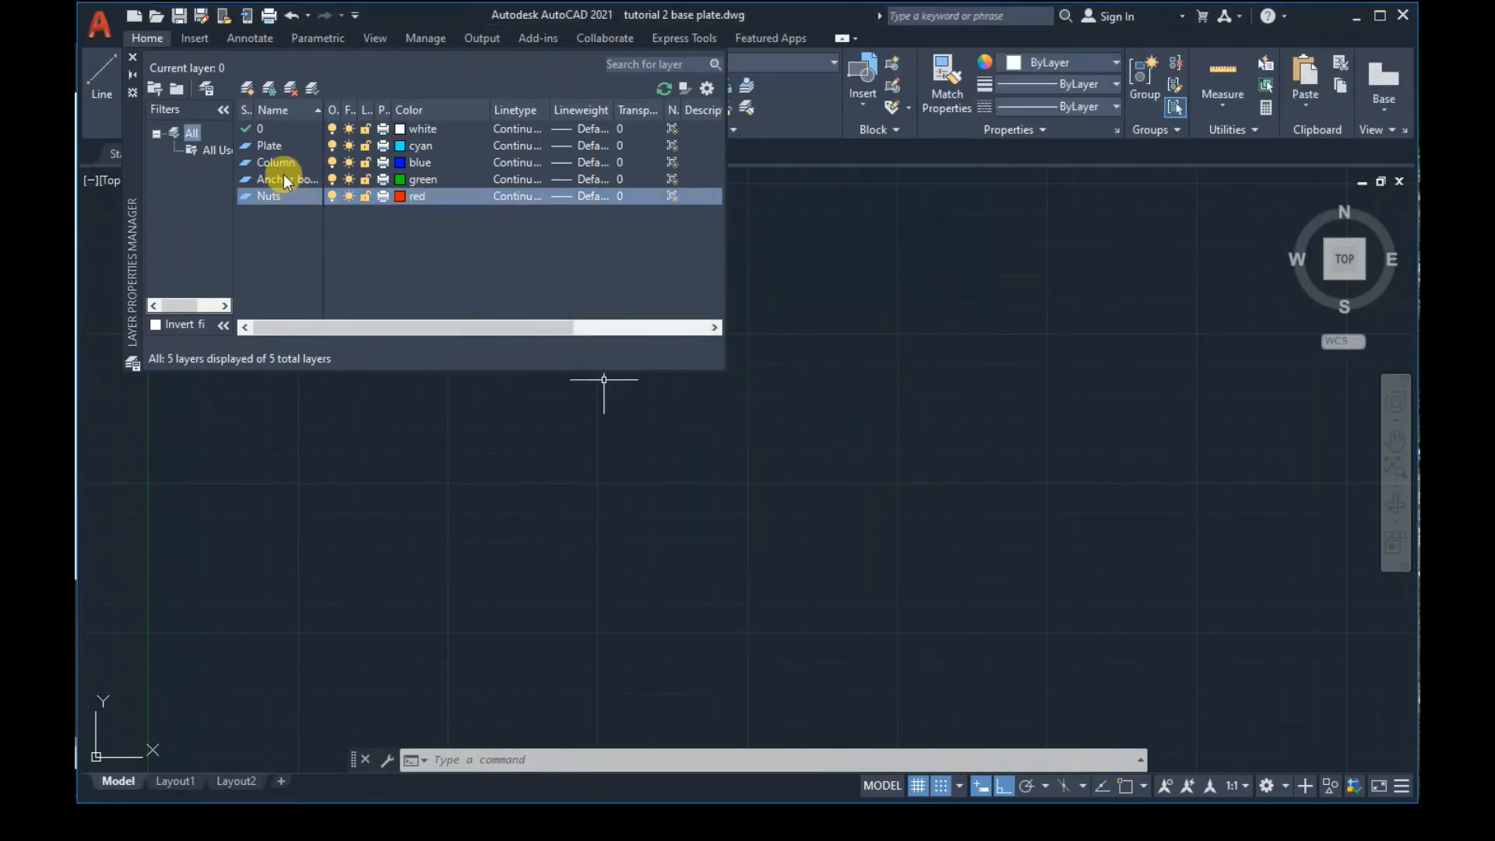
Create a new layer named hatch and set its color to magenta
click(248, 91)
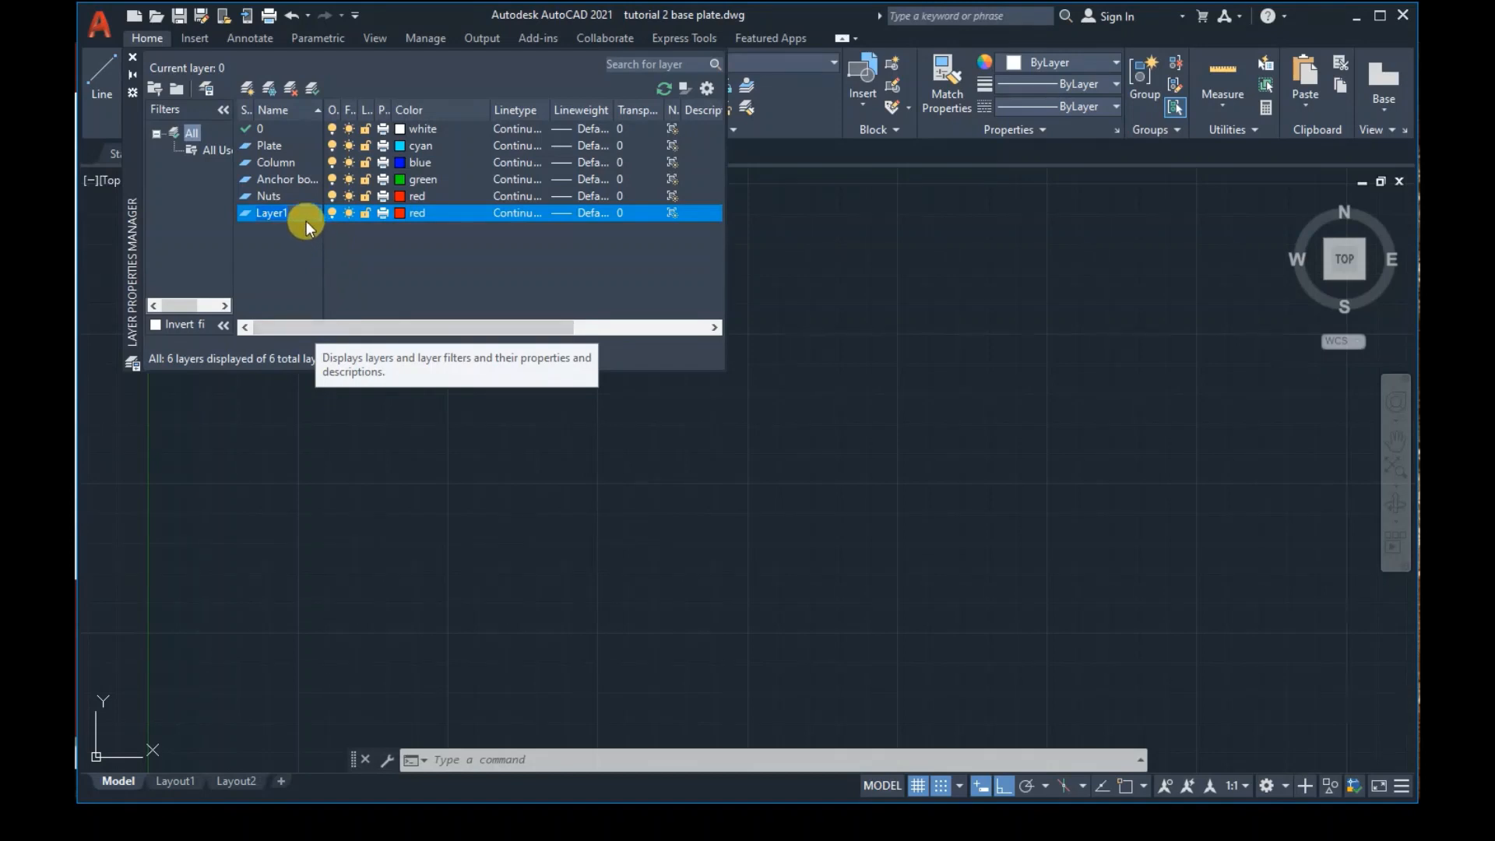
text(hatch)
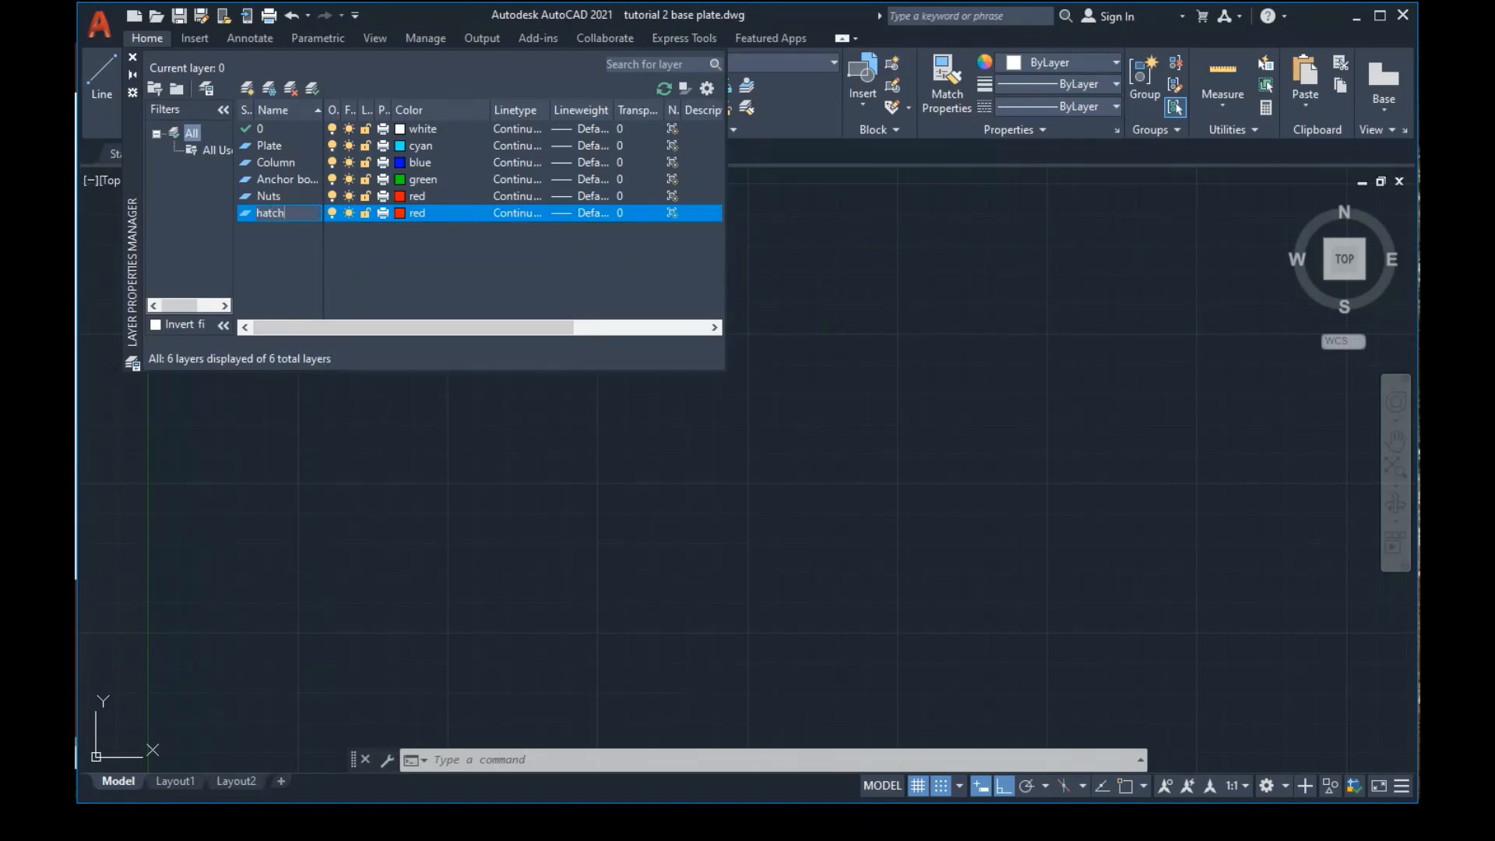
click(400, 218)
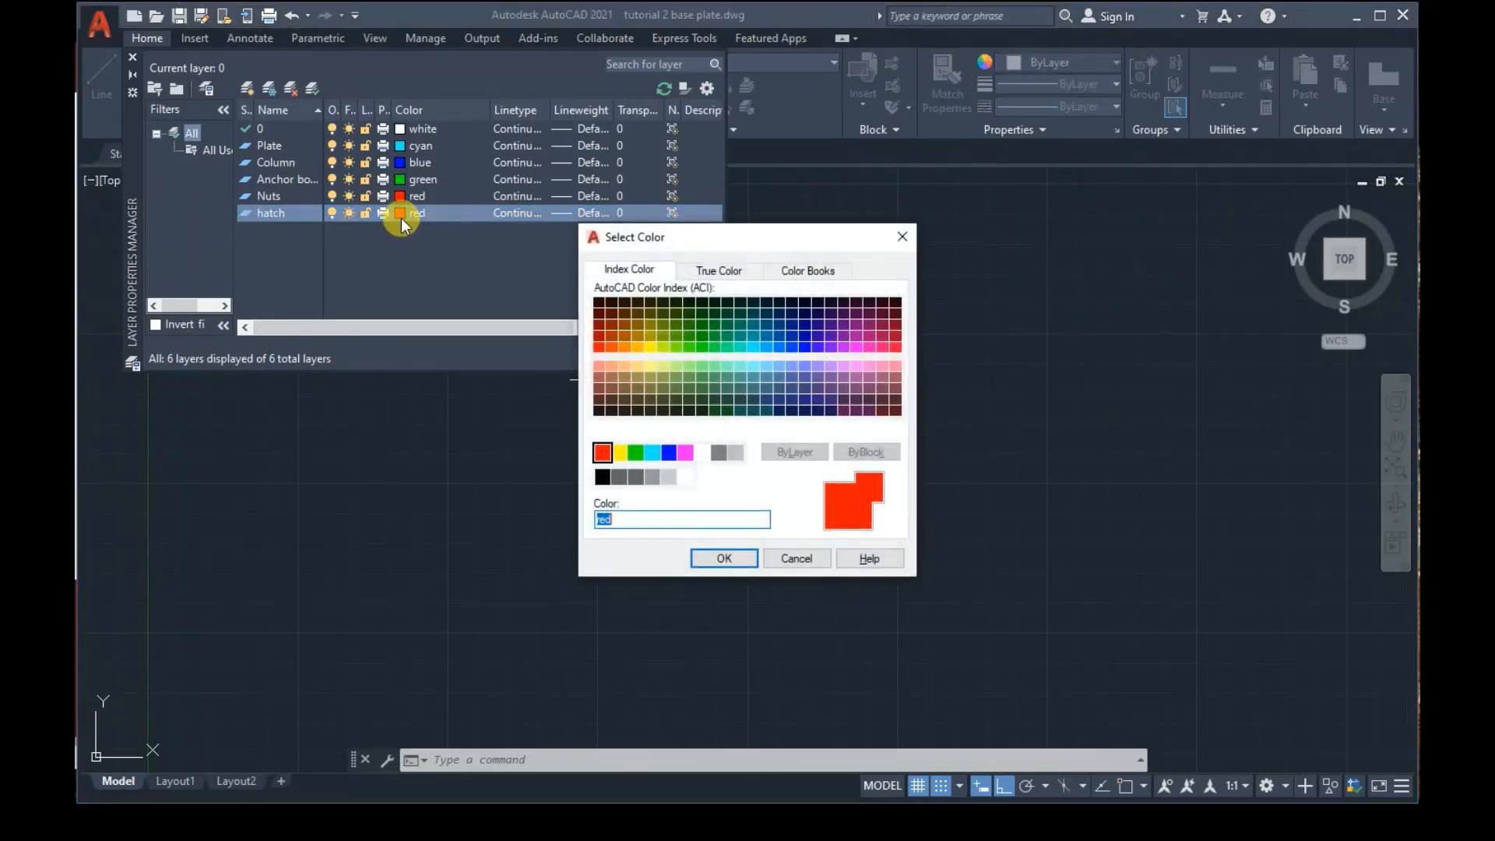
click(686, 454)
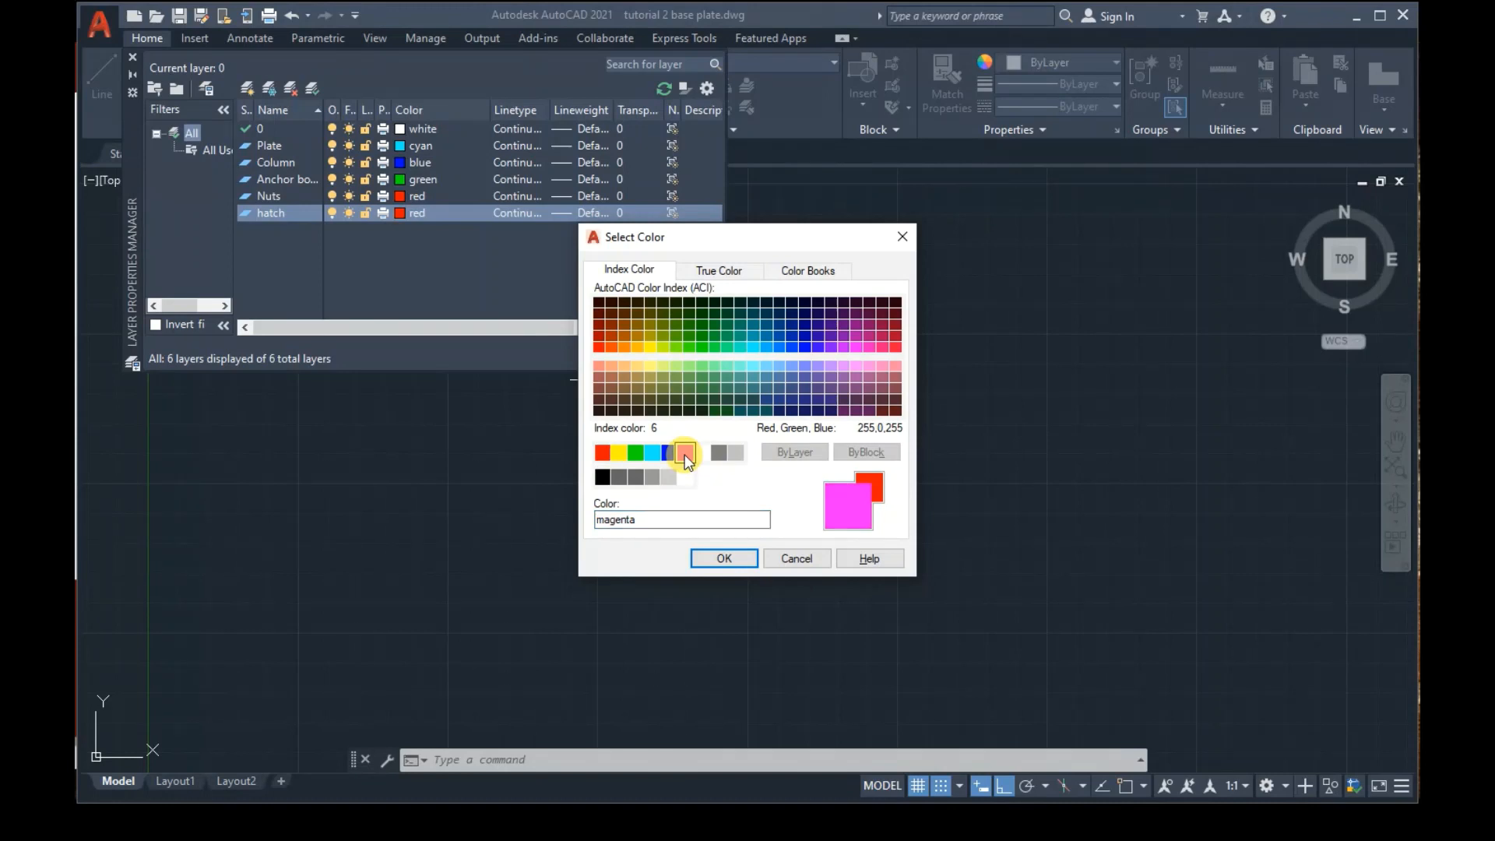
click(724, 559)
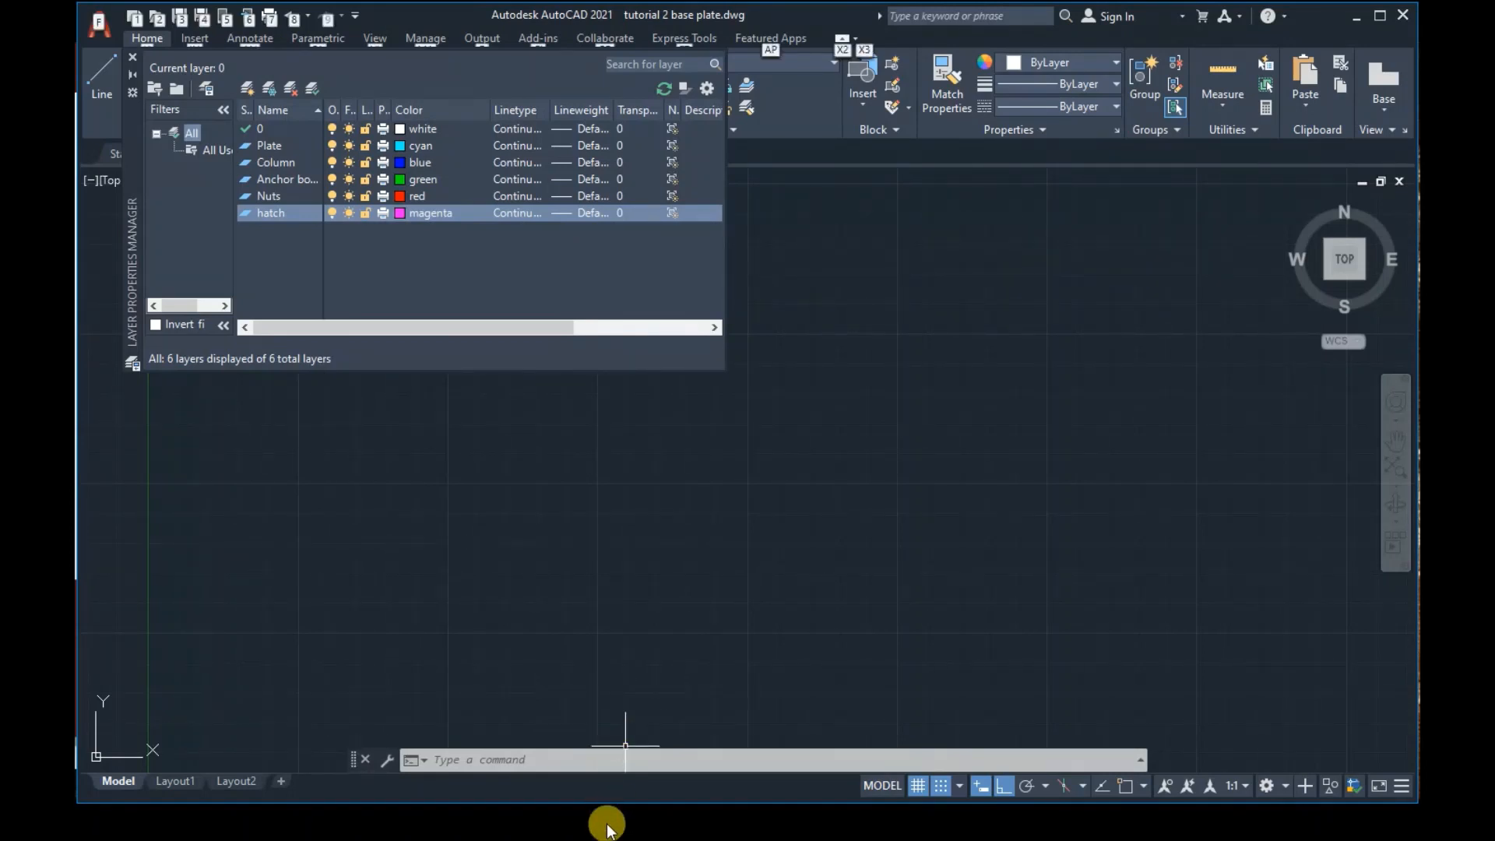
key(alt+Tab)
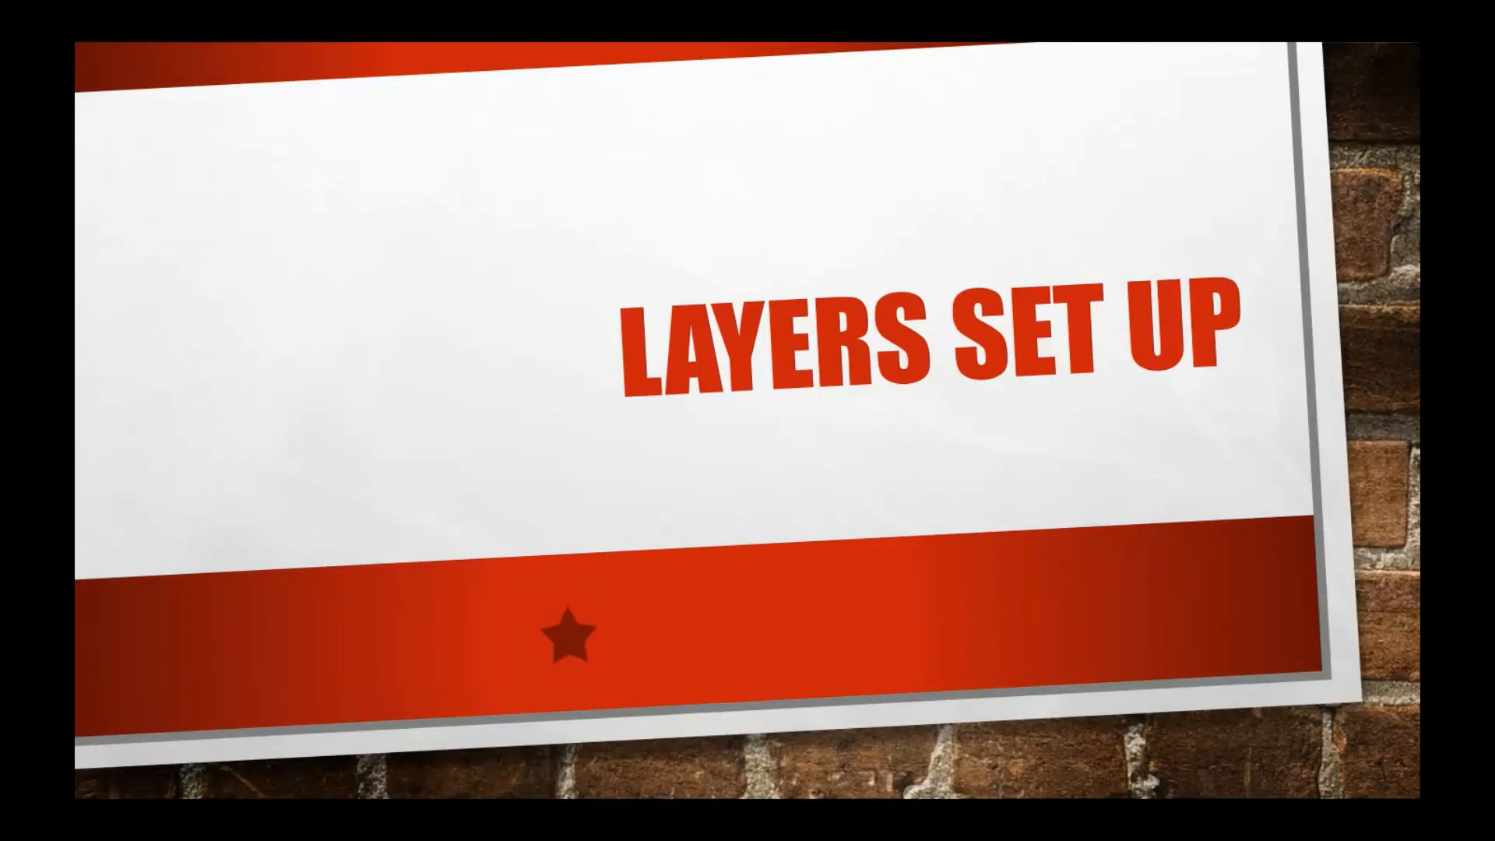
key(Right)
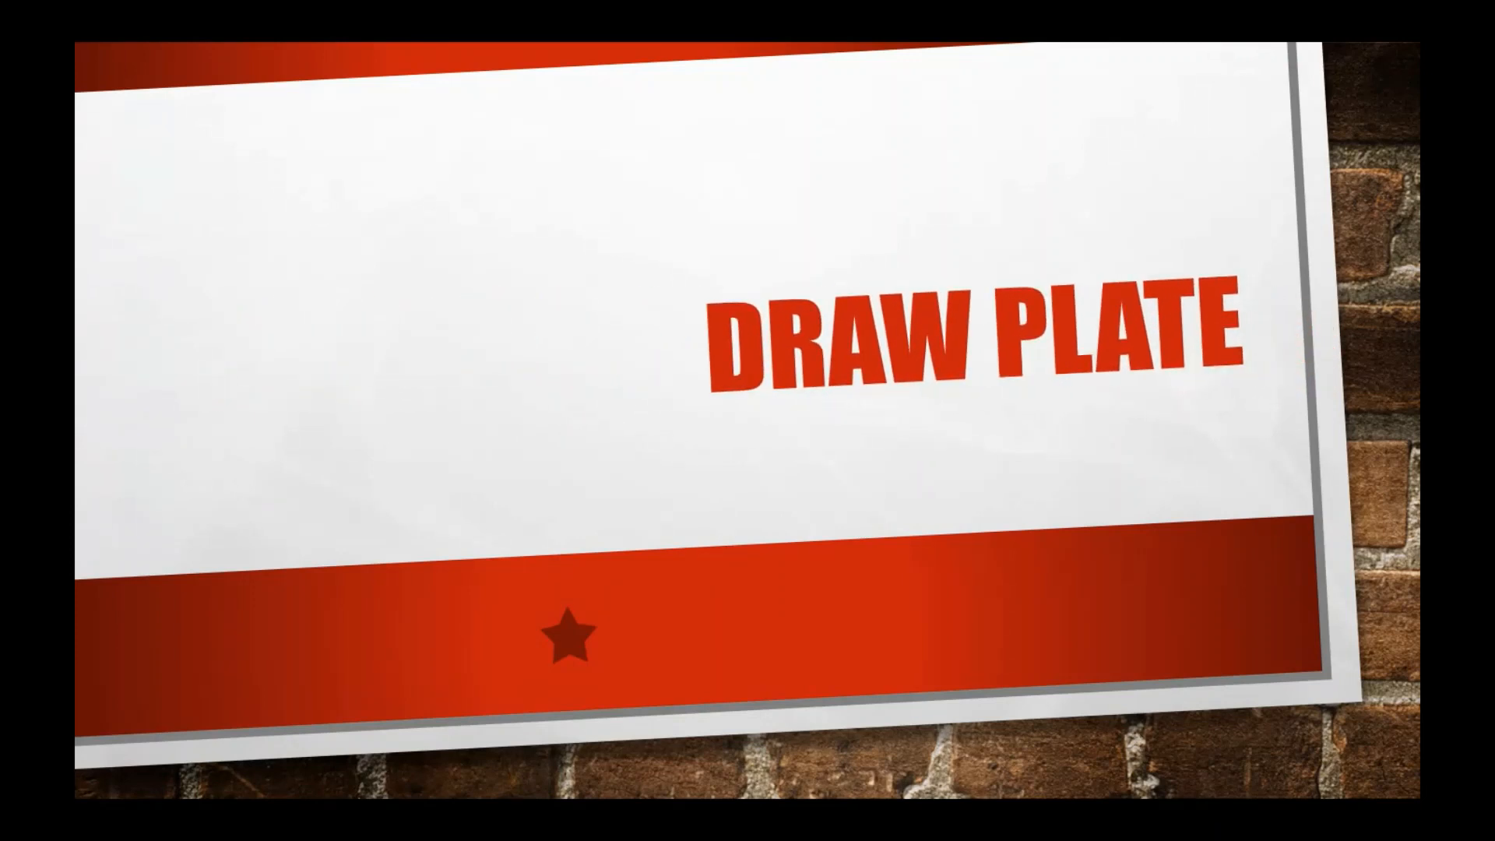
key(Right)
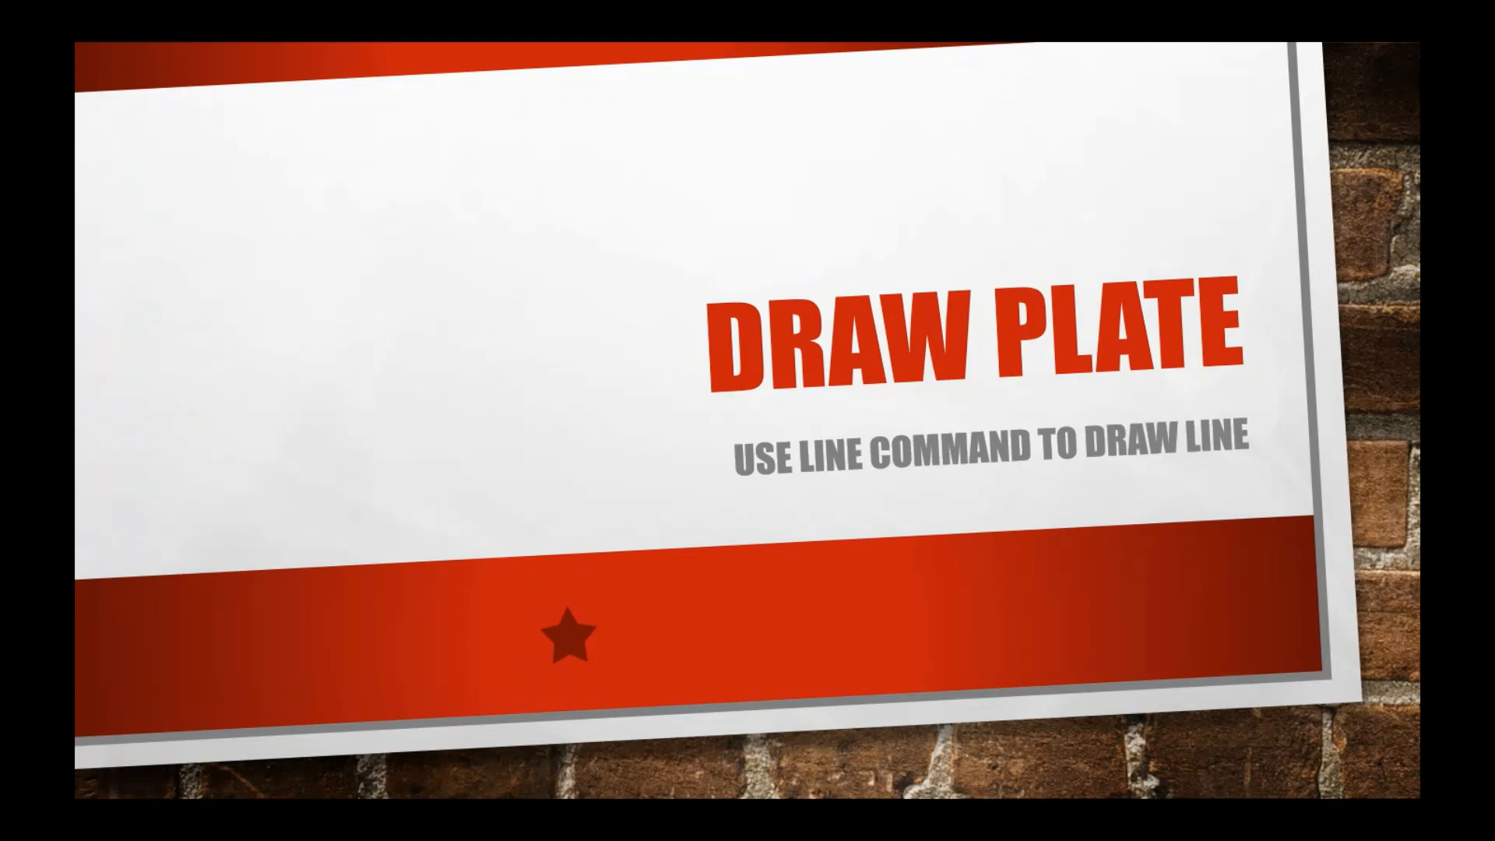
key(alt+Tab)
key(alt+Tab)
key(alt+Tab)
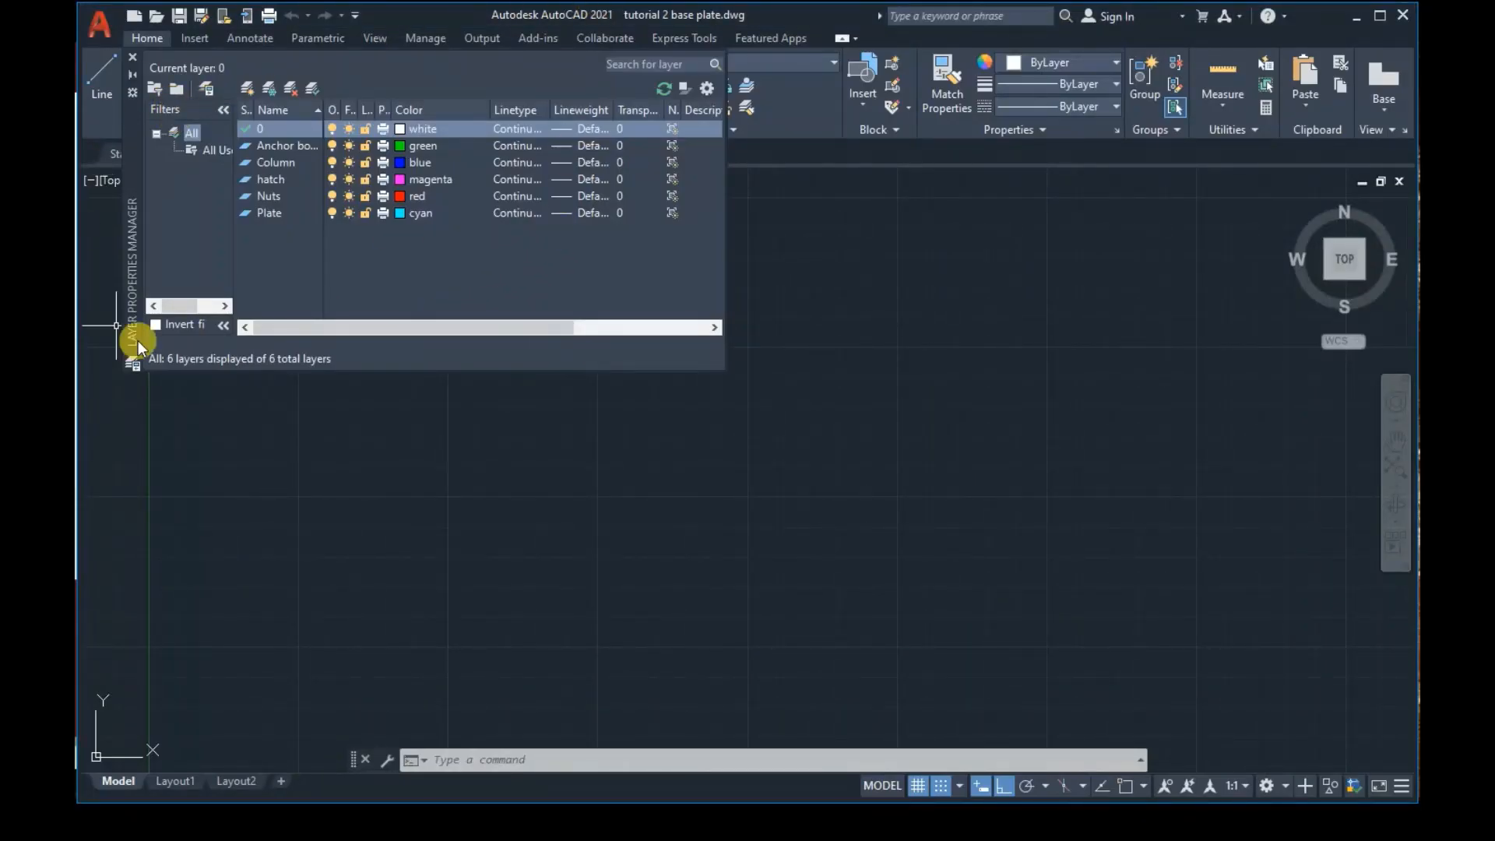
Make Plate the current layer and close the Layer Properties Manager
double_click(263, 213)
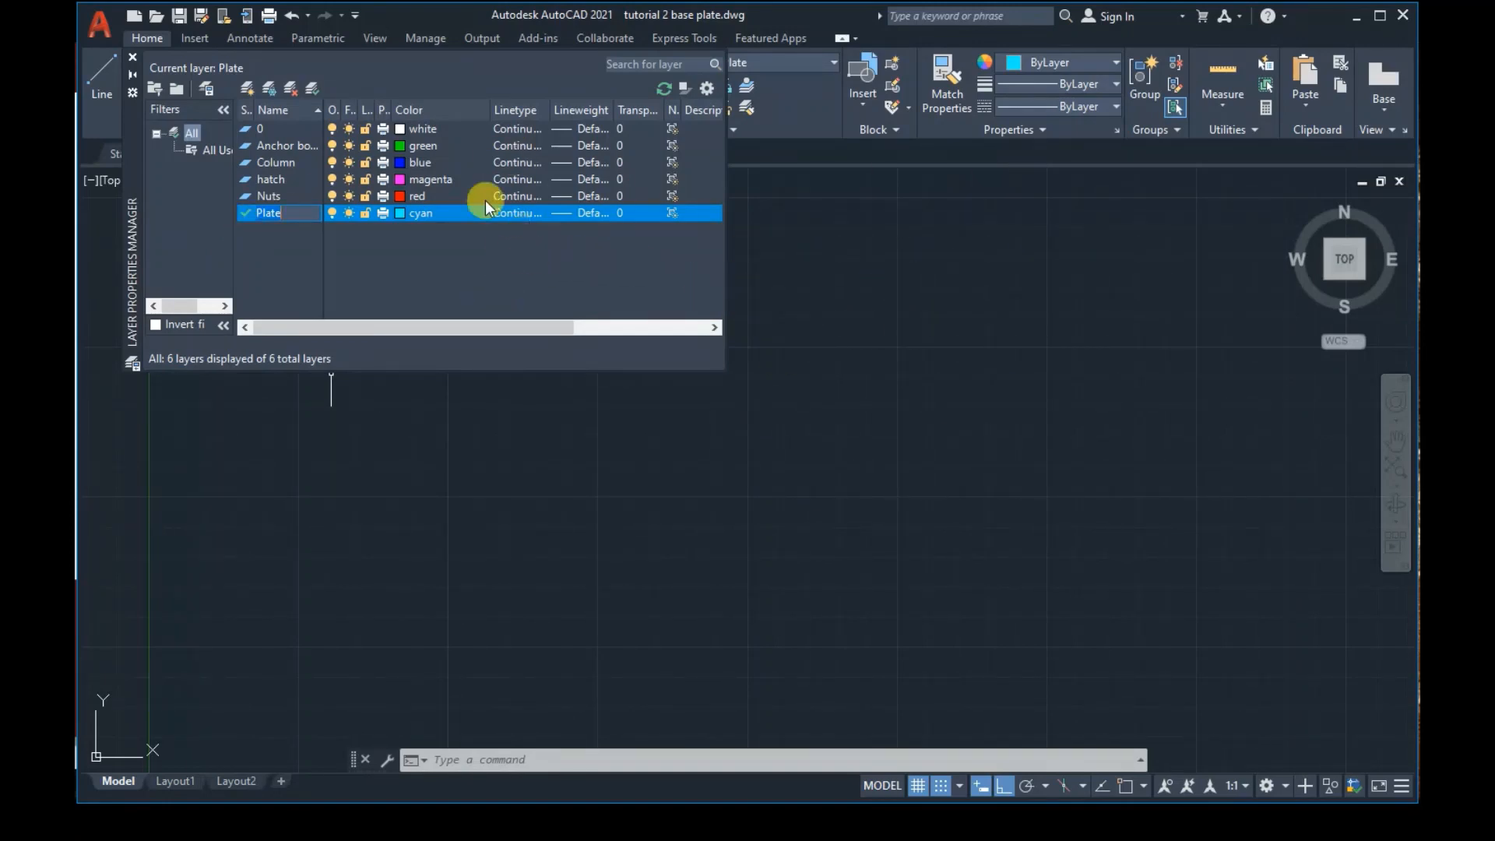
key(F2)
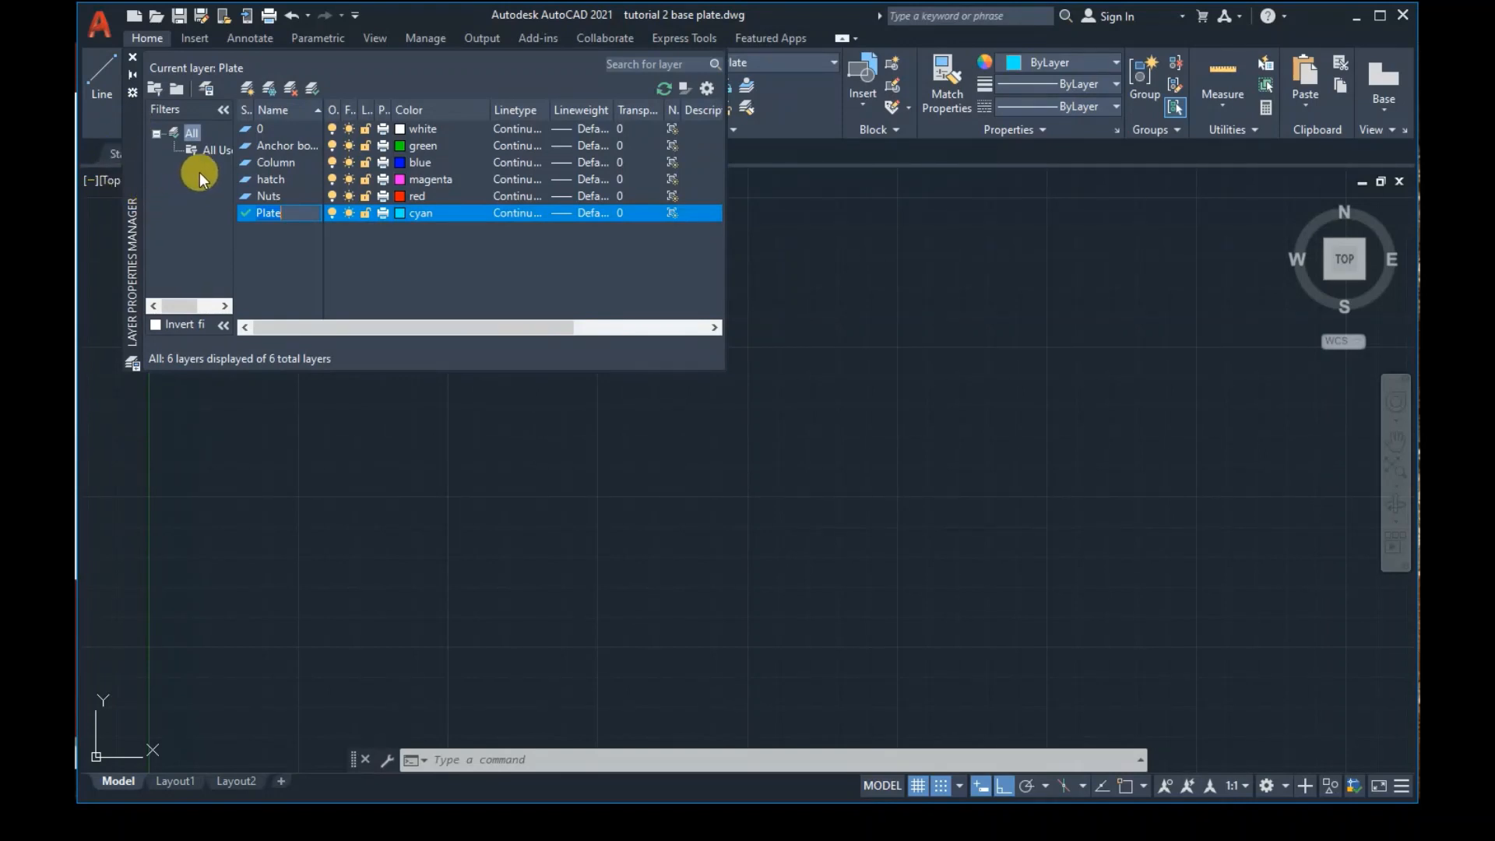
click(132, 60)
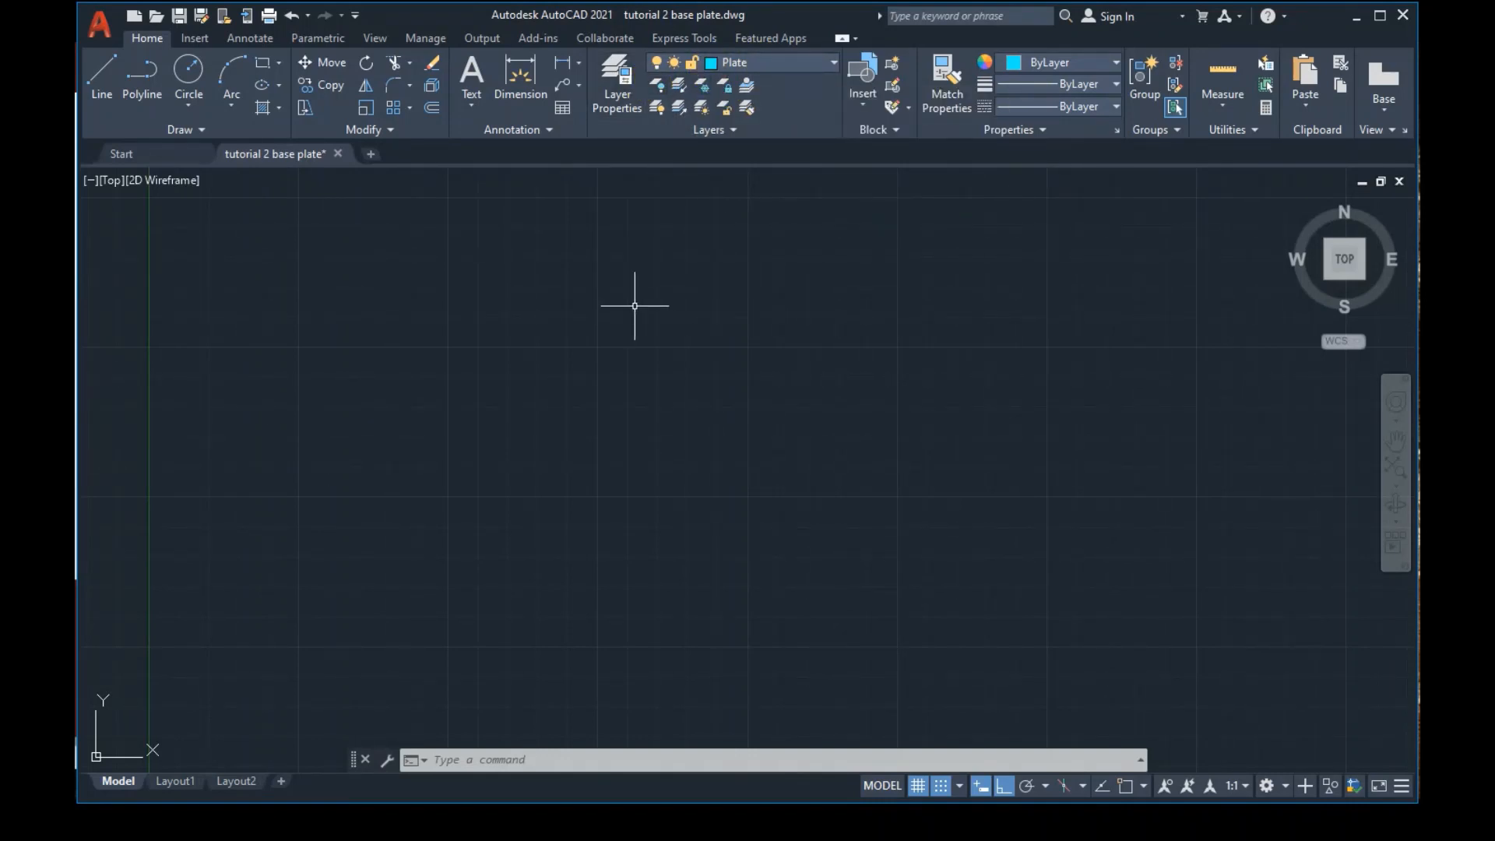
Start a line at 68,7 and draw the plate's bottom edge 36 units long in the 180° direction
click(570, 761)
click(100, 78)
click(487, 759)
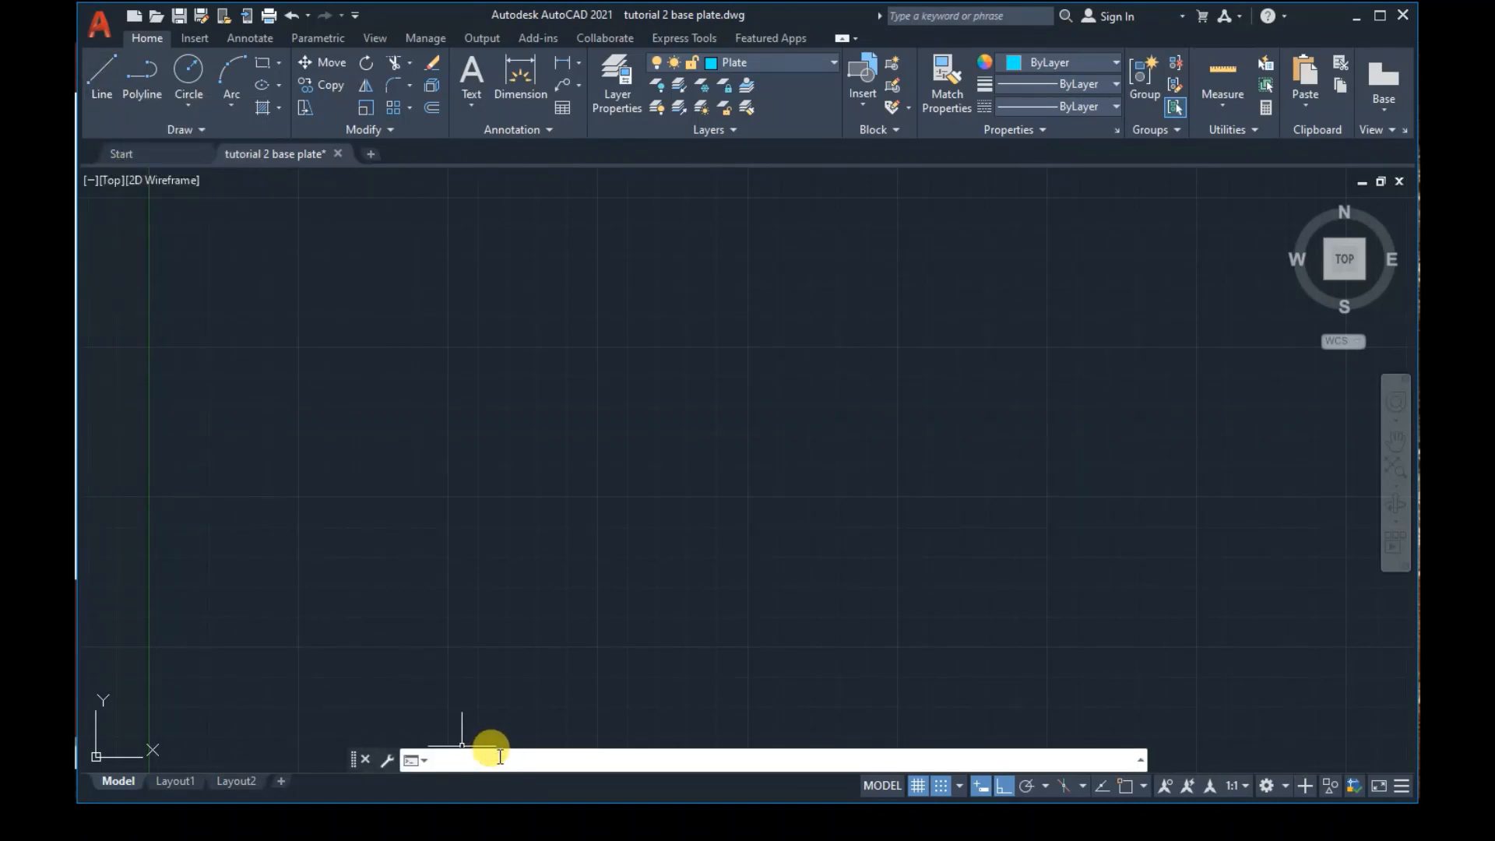
text(1)
key(Return)
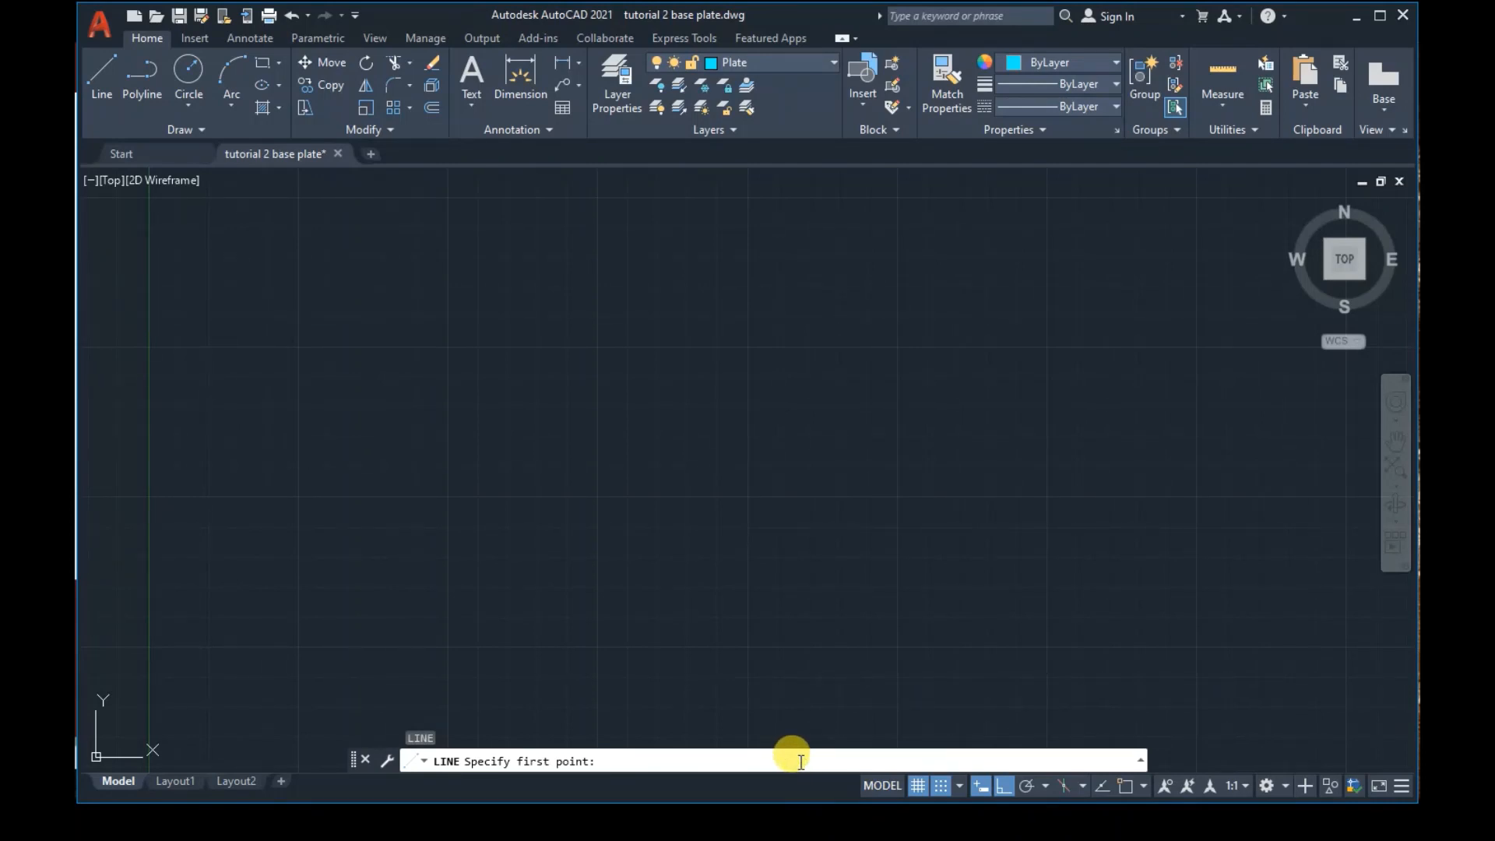
text(68,7)
key(Return)
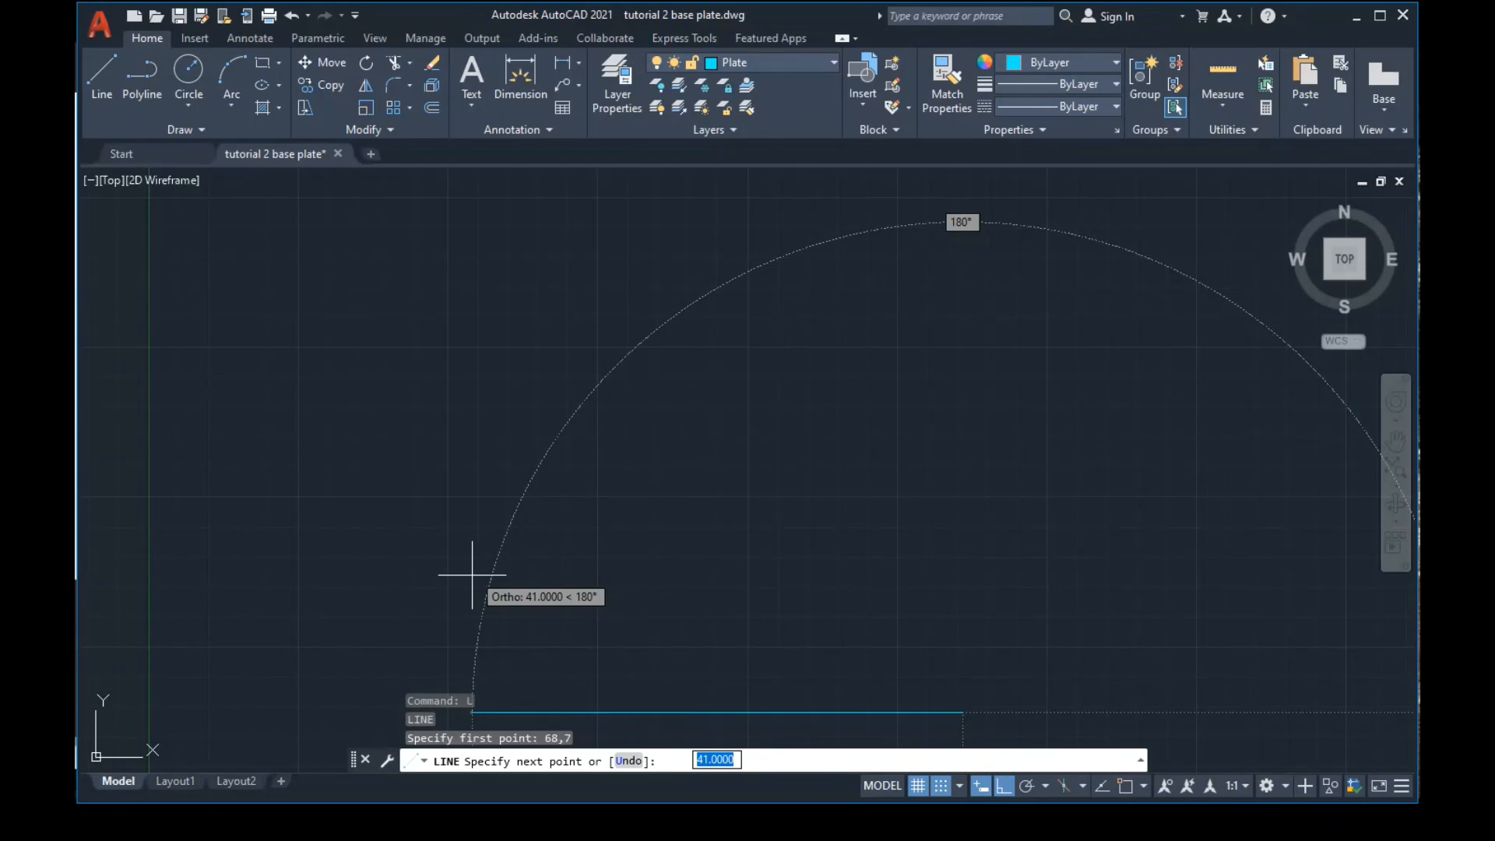
text(36)
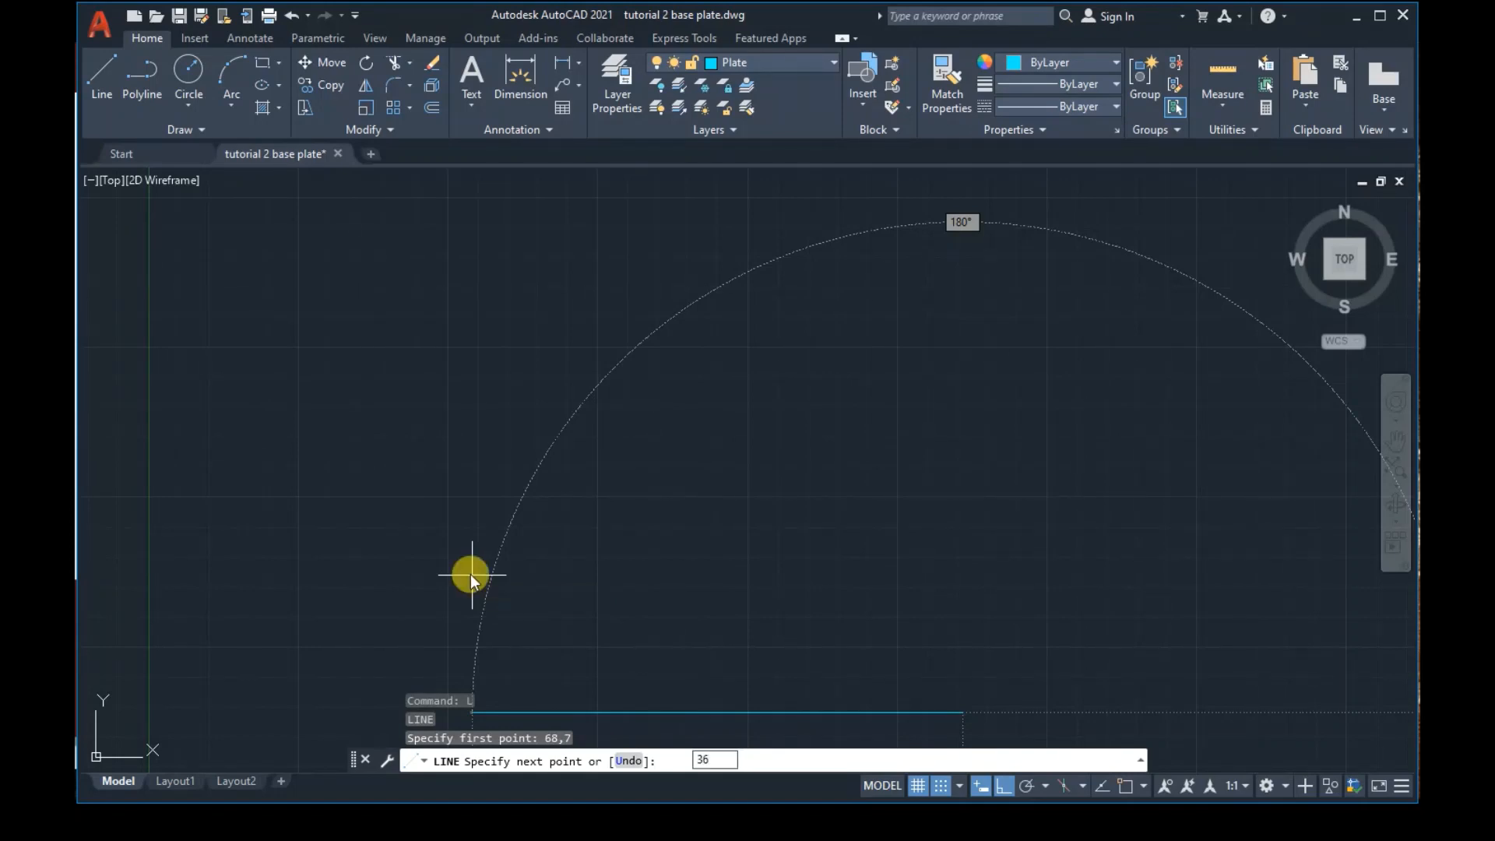
key(Return)
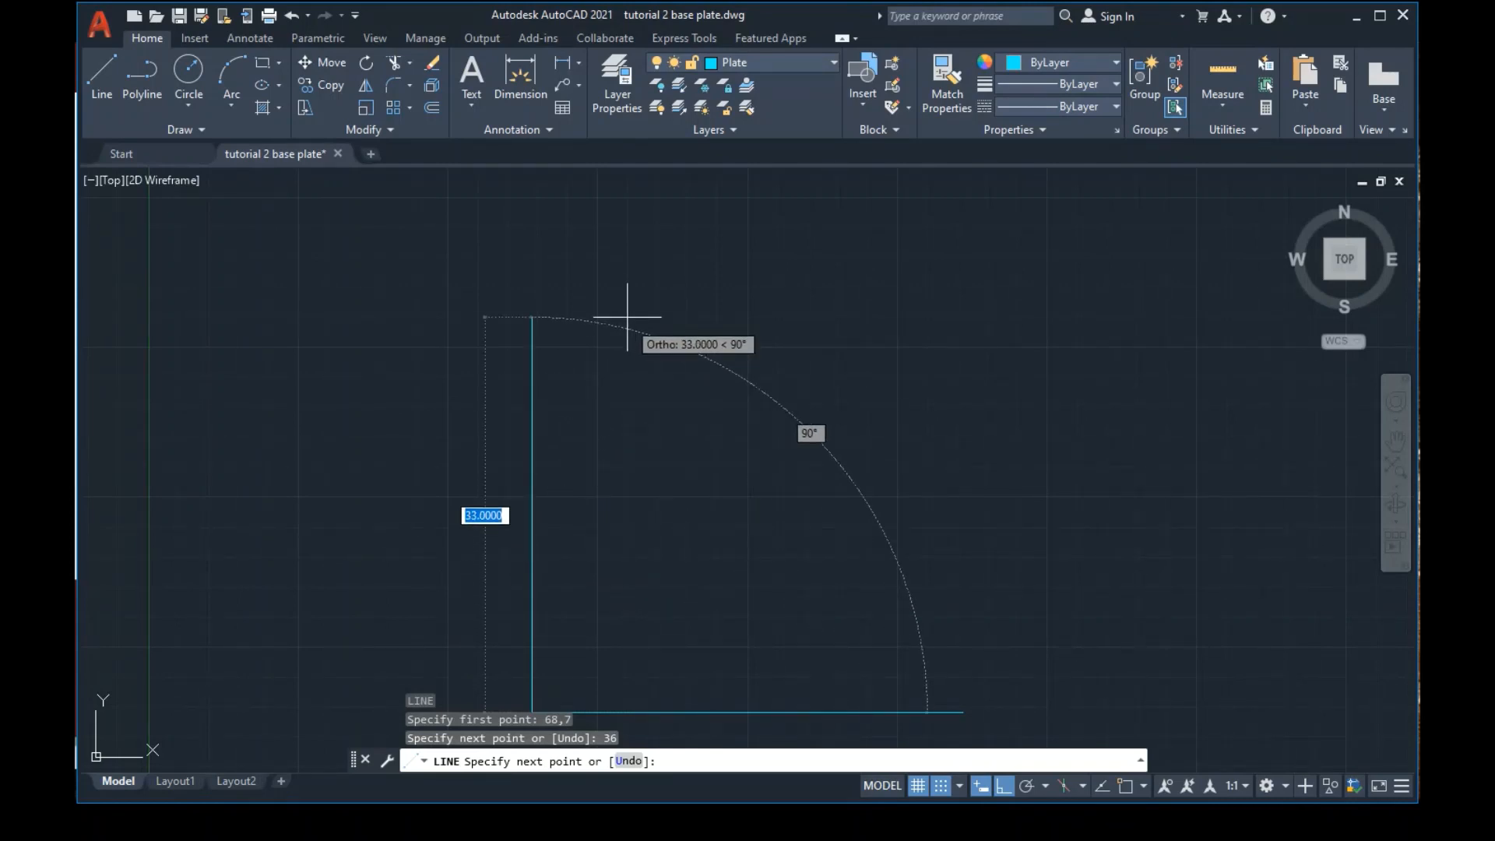
Continue the line 36 units up and 36 units along the plate's top edge, and close the outline
text(36)
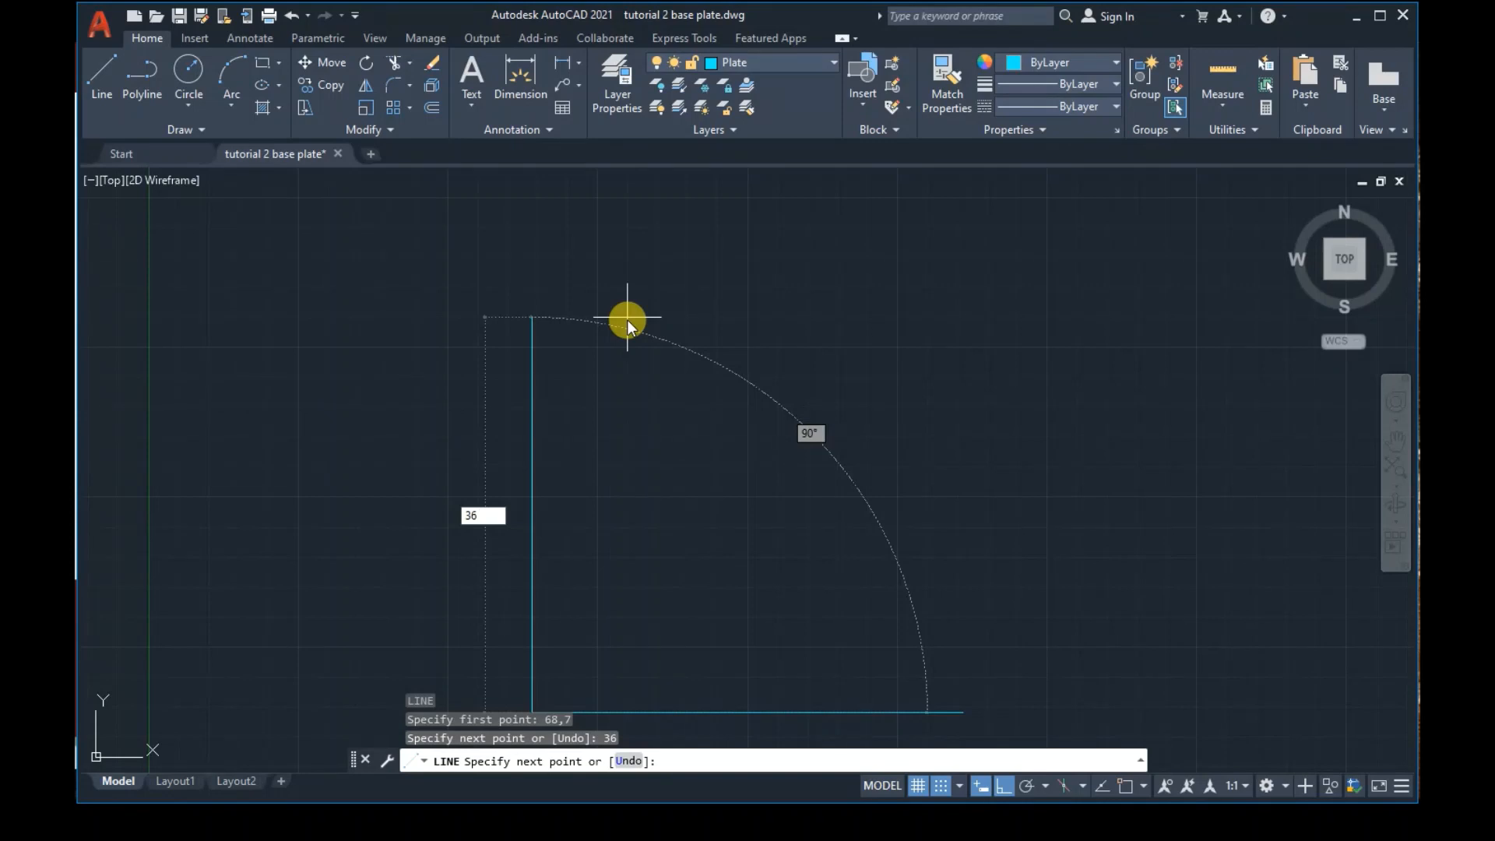
key(Return)
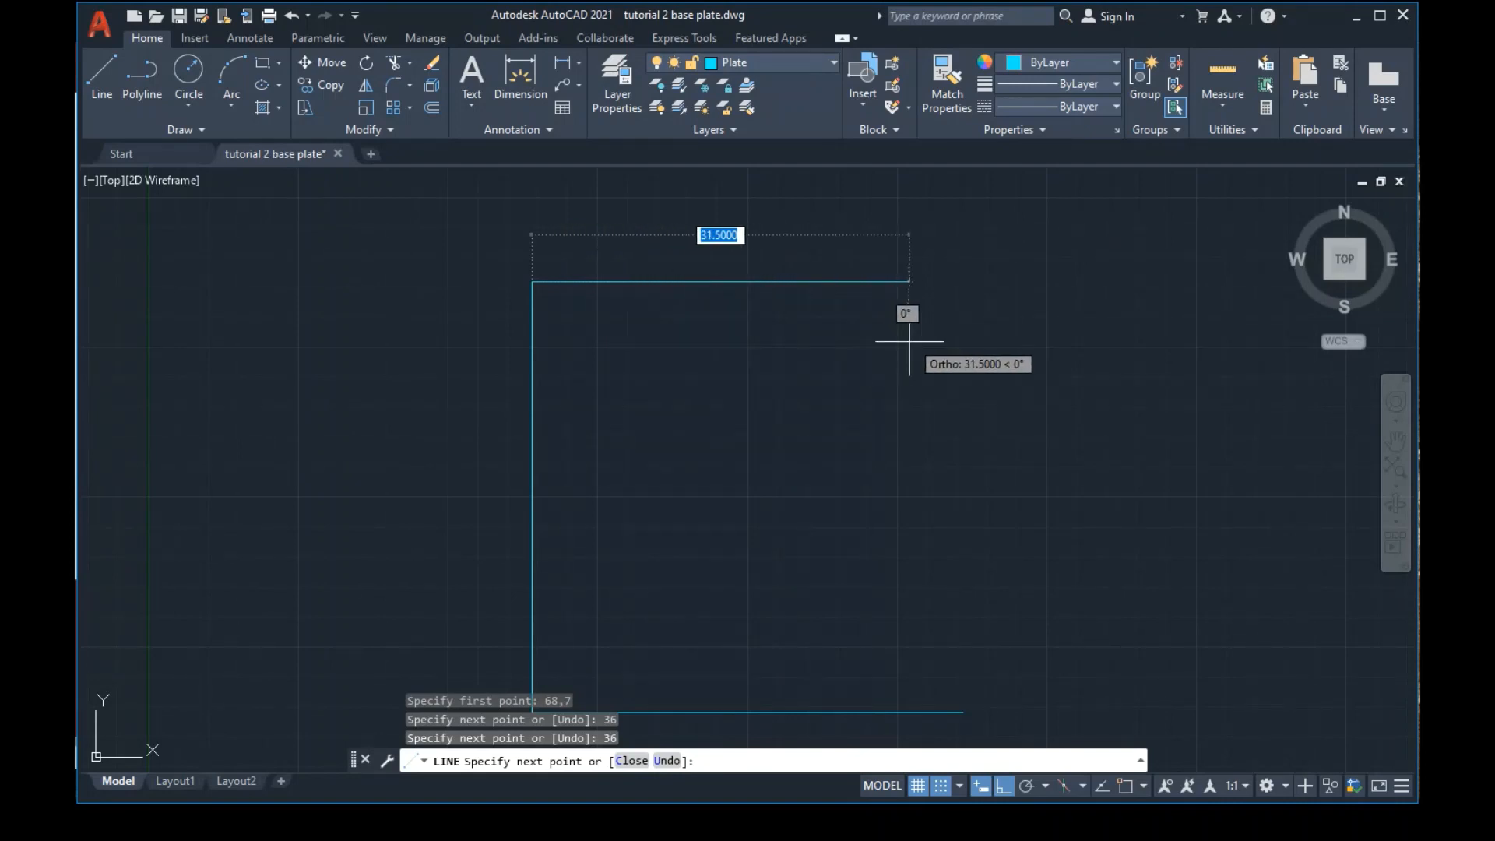
text(36)
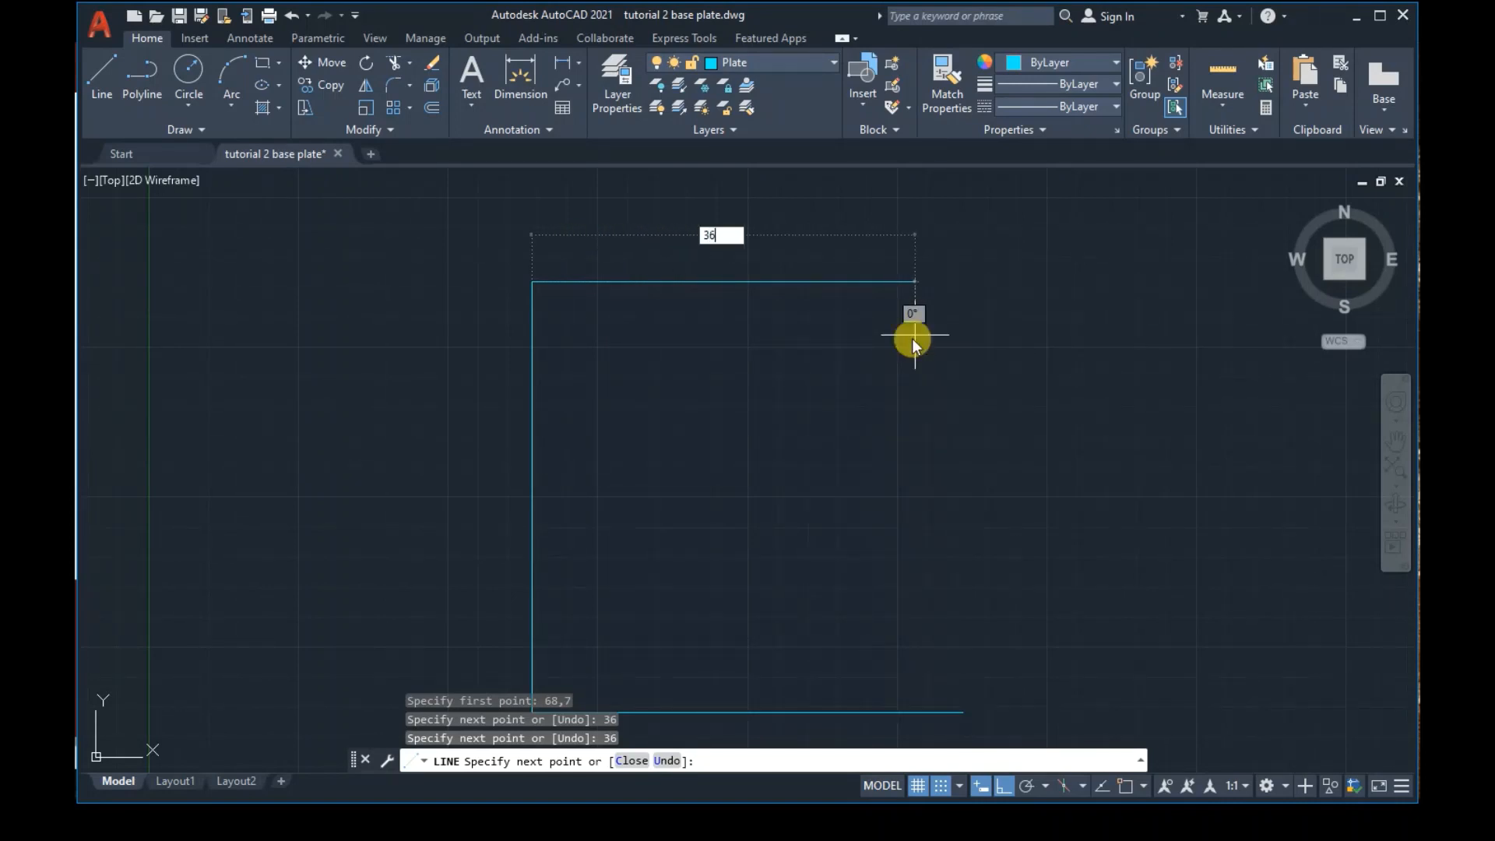
key(Return)
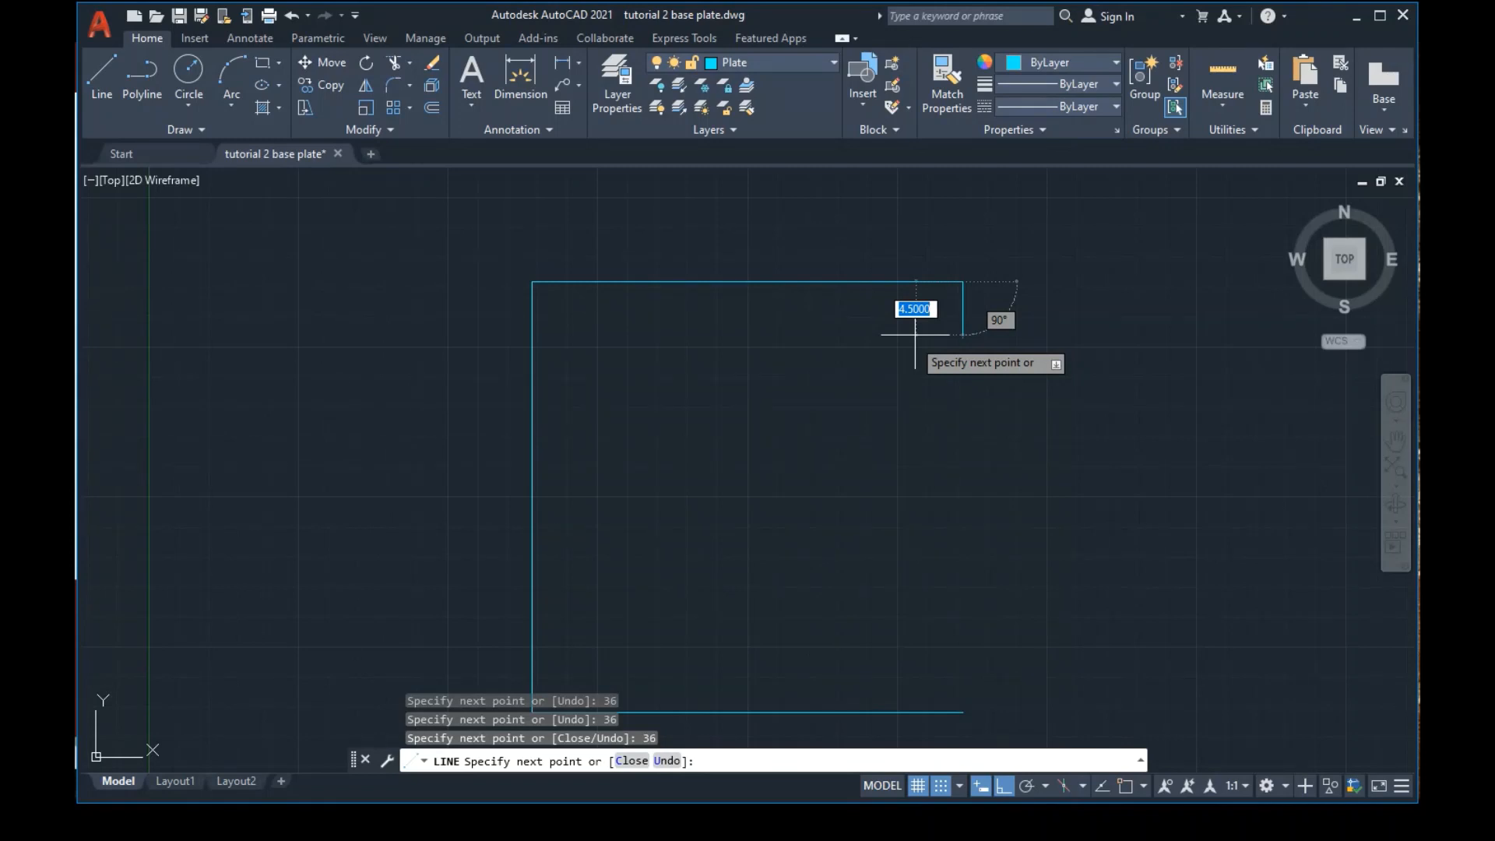
text(c)
key(Return)
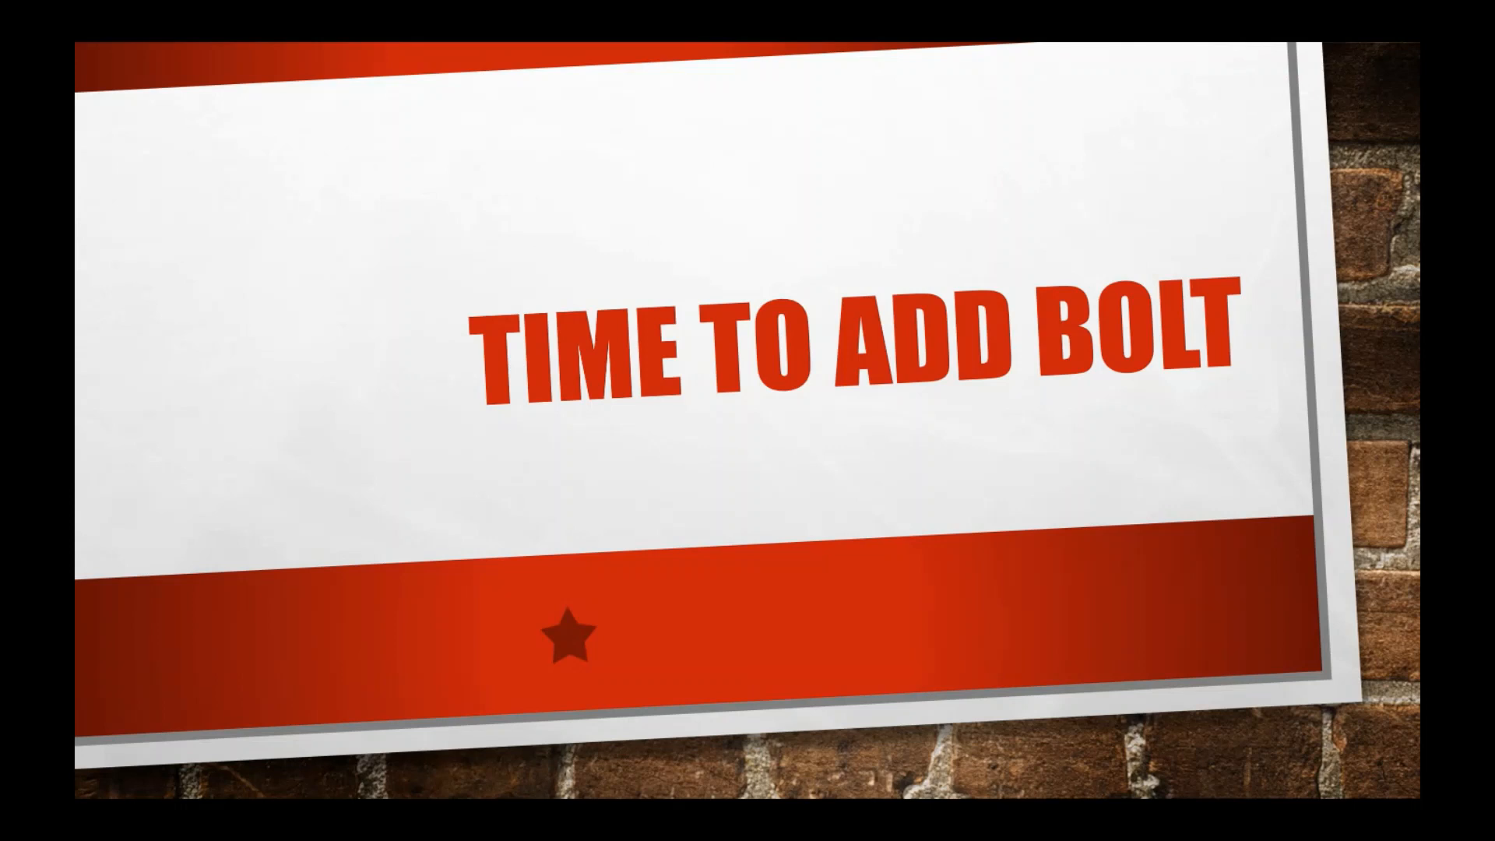
Switch back to AutoCAD and make Anchor bolts the current layer
key(alt+Tab)
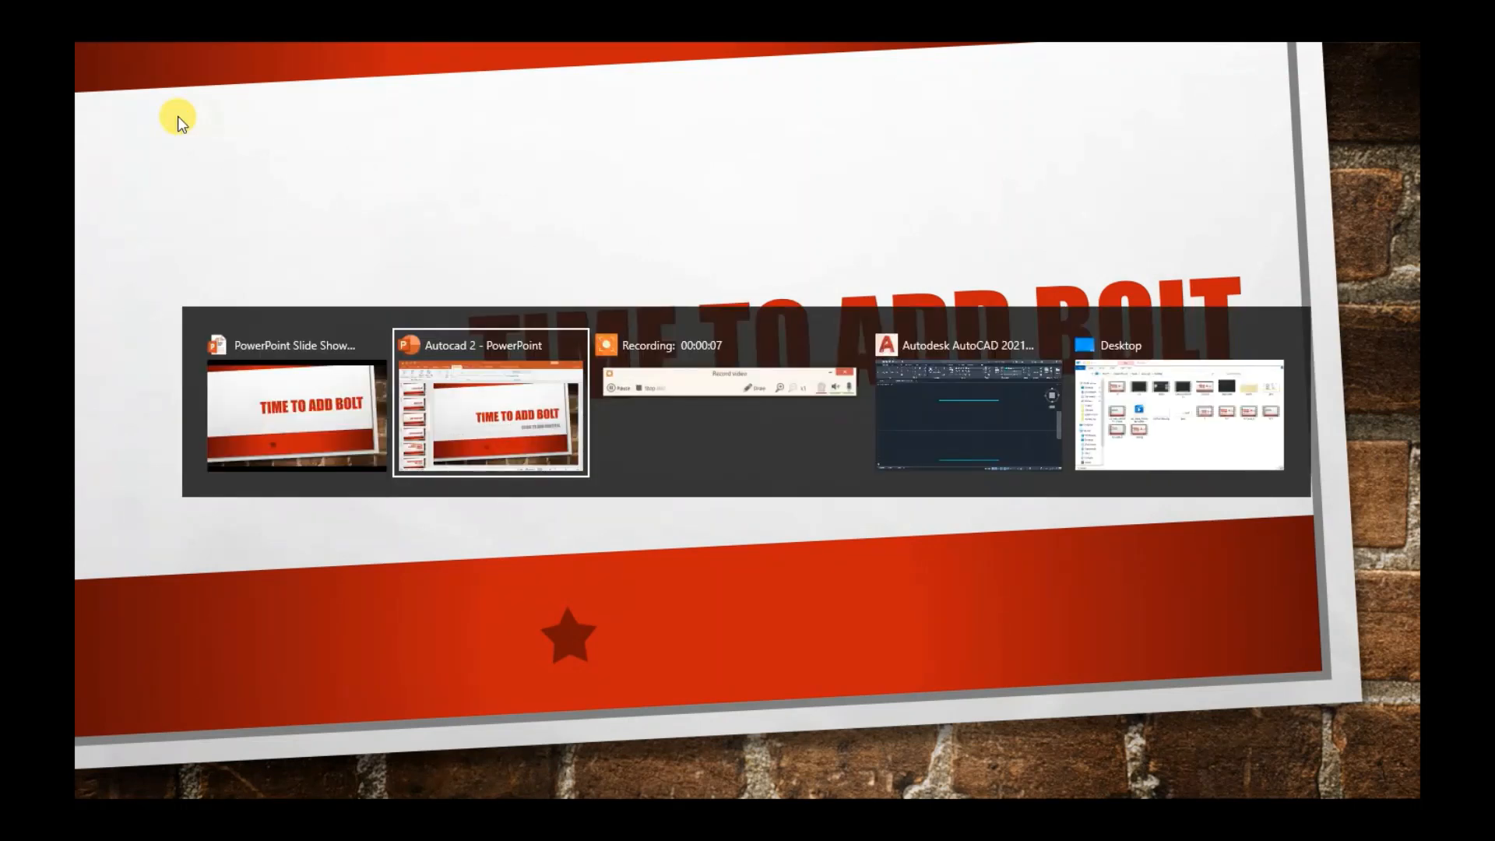
click(1012, 442)
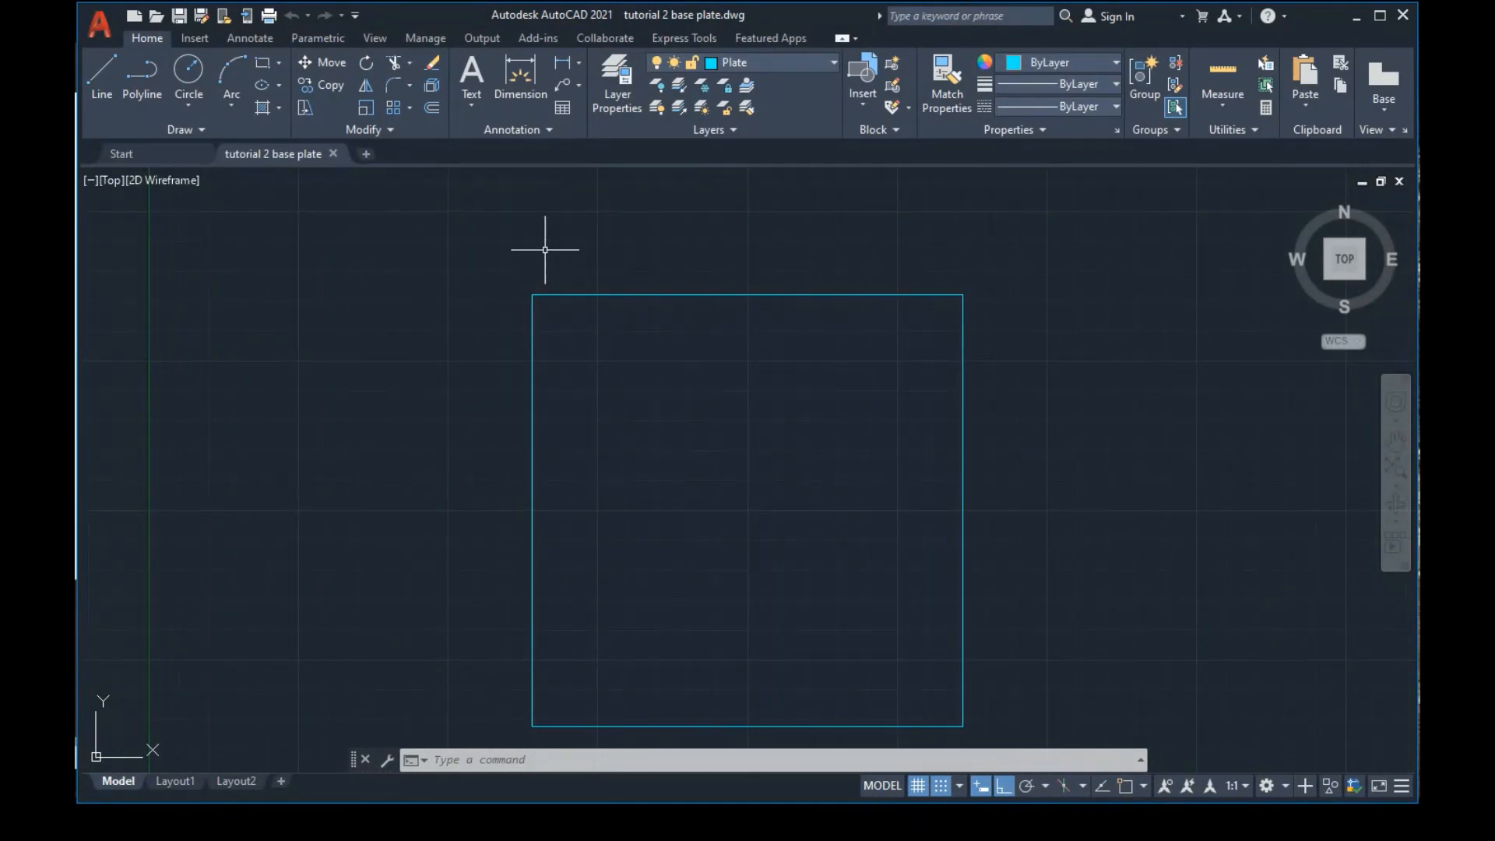
click(811, 60)
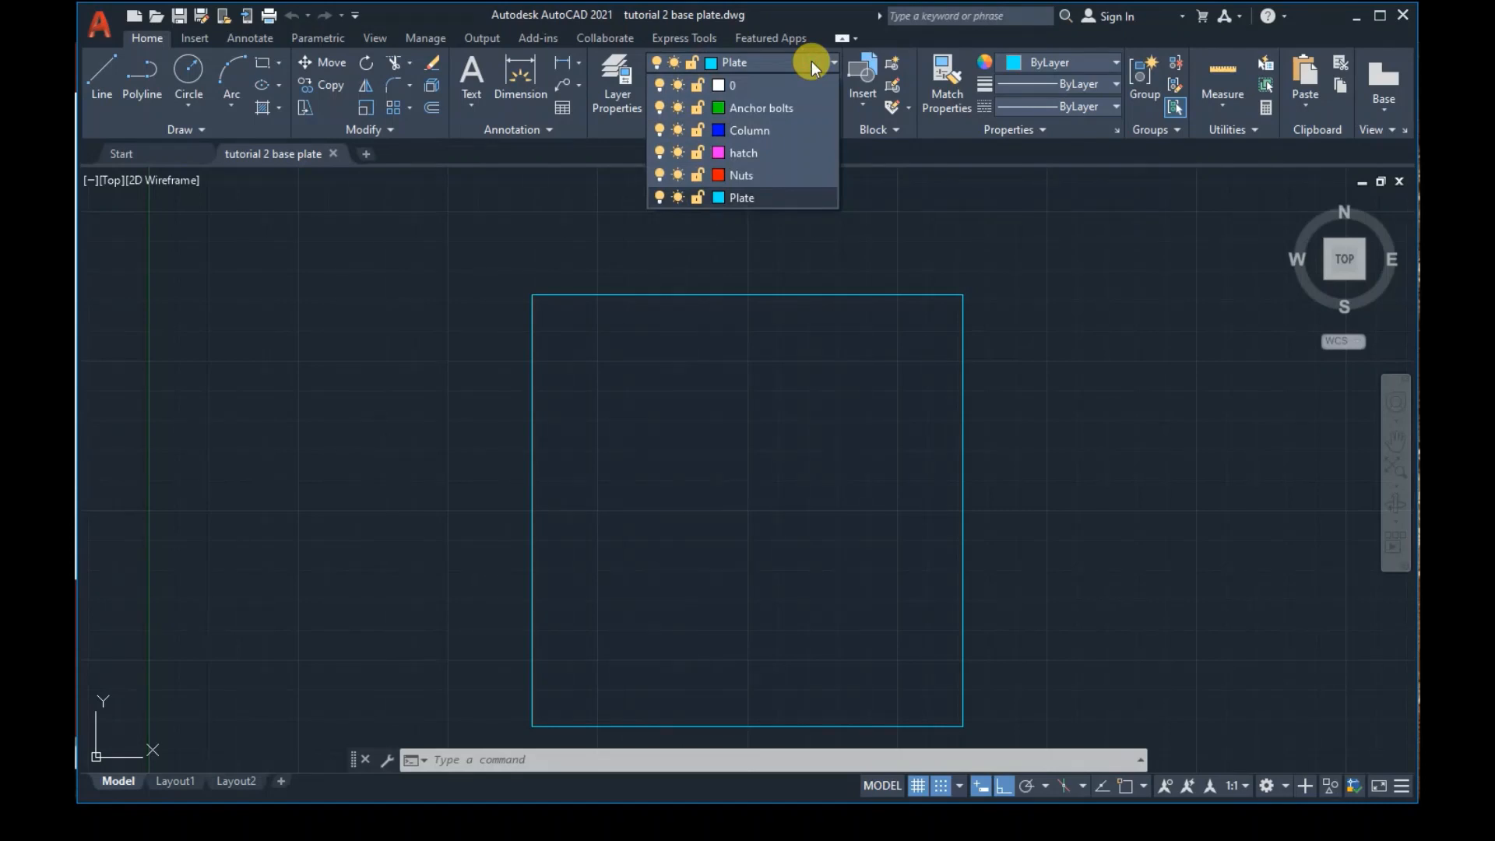
click(796, 115)
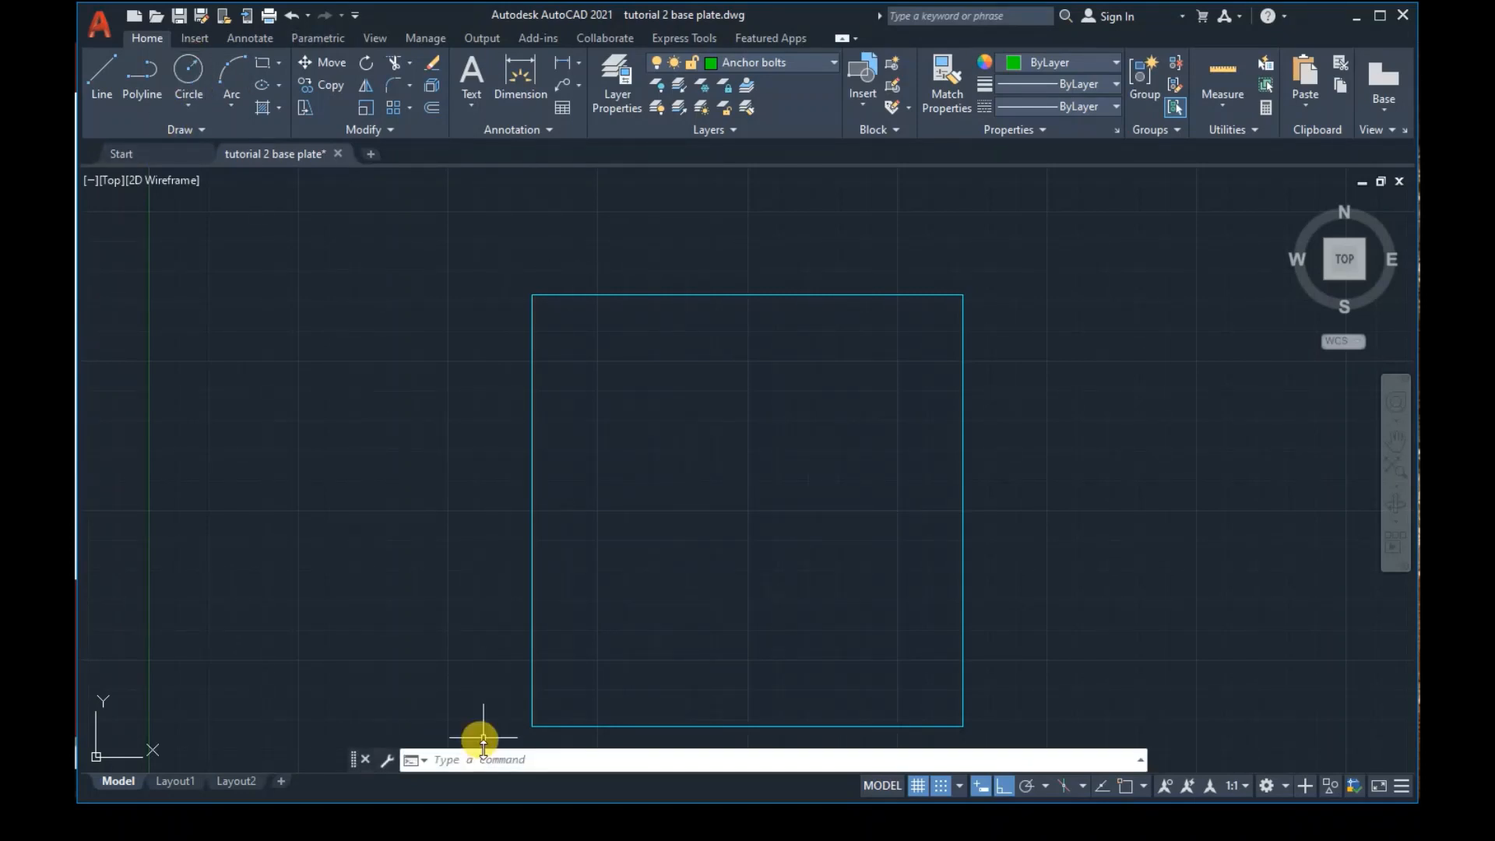
Draw a circle with a diameter of 1.5 centered on the plate's lower-left corner intersection
click(508, 761)
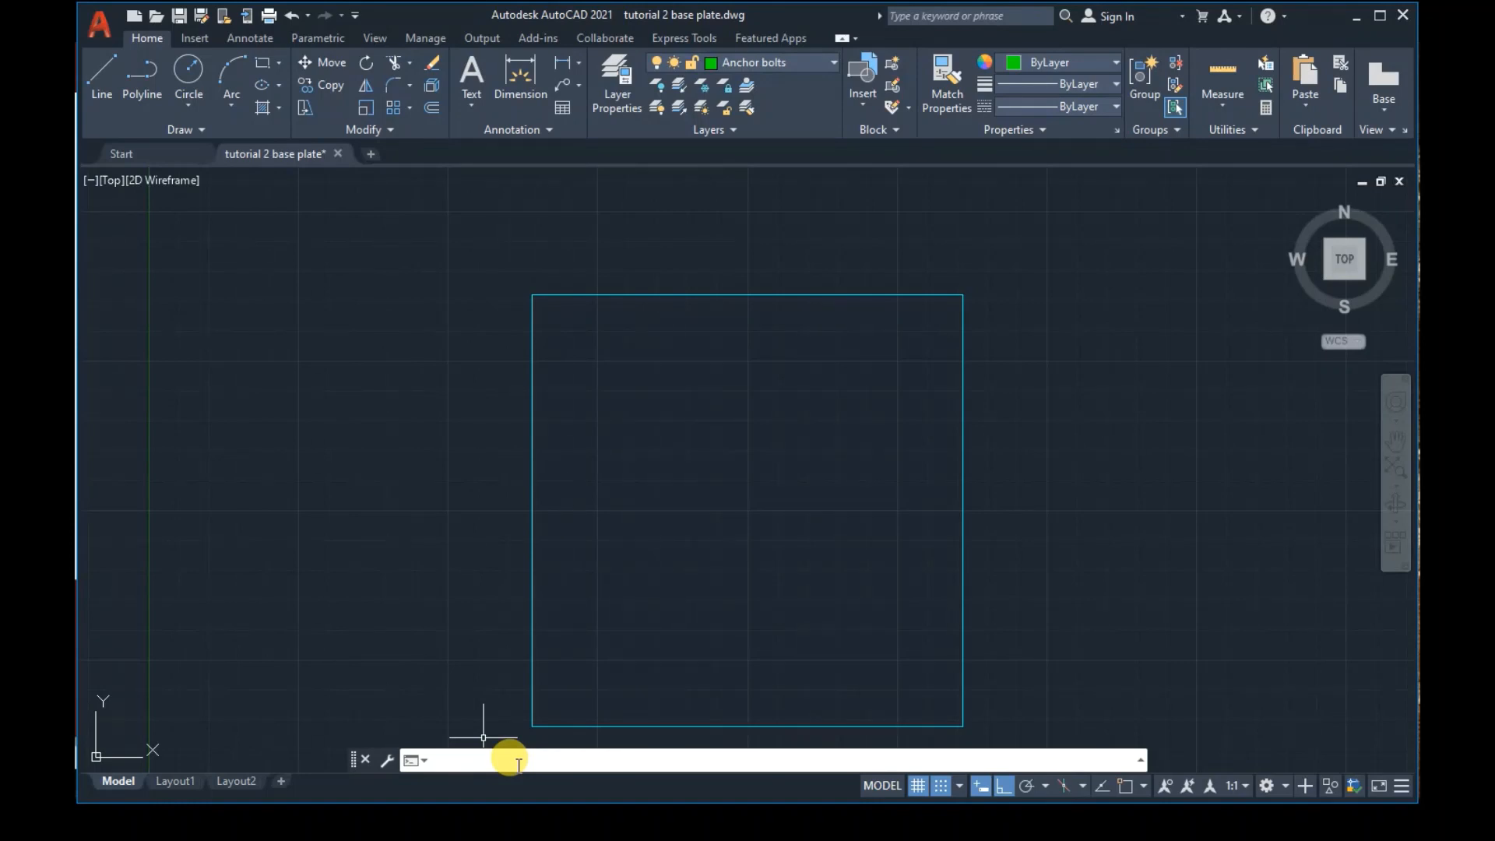
text(c)
key(Return)
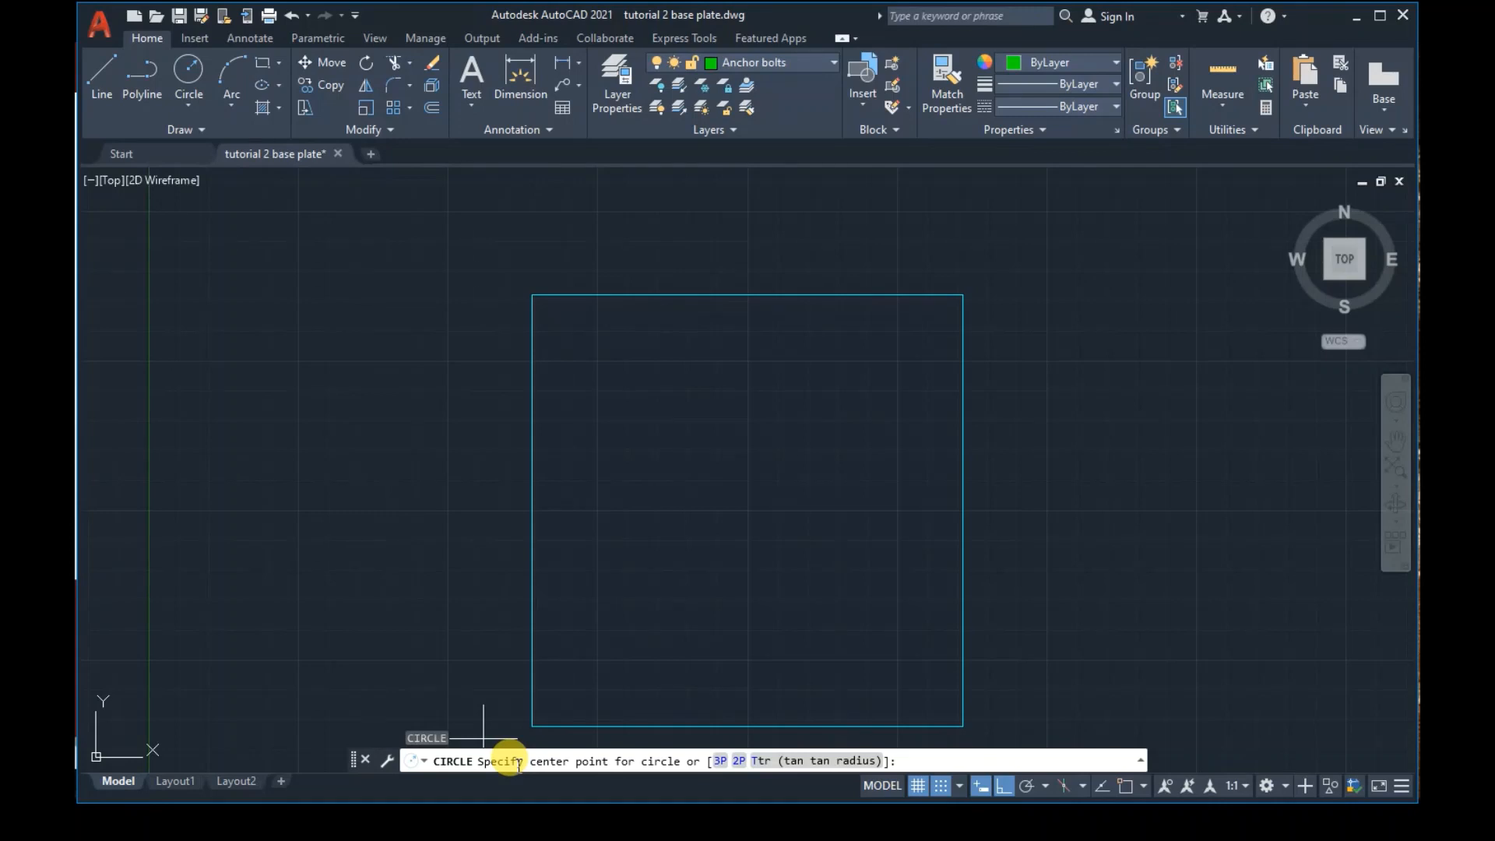
text(int)
key(Return)
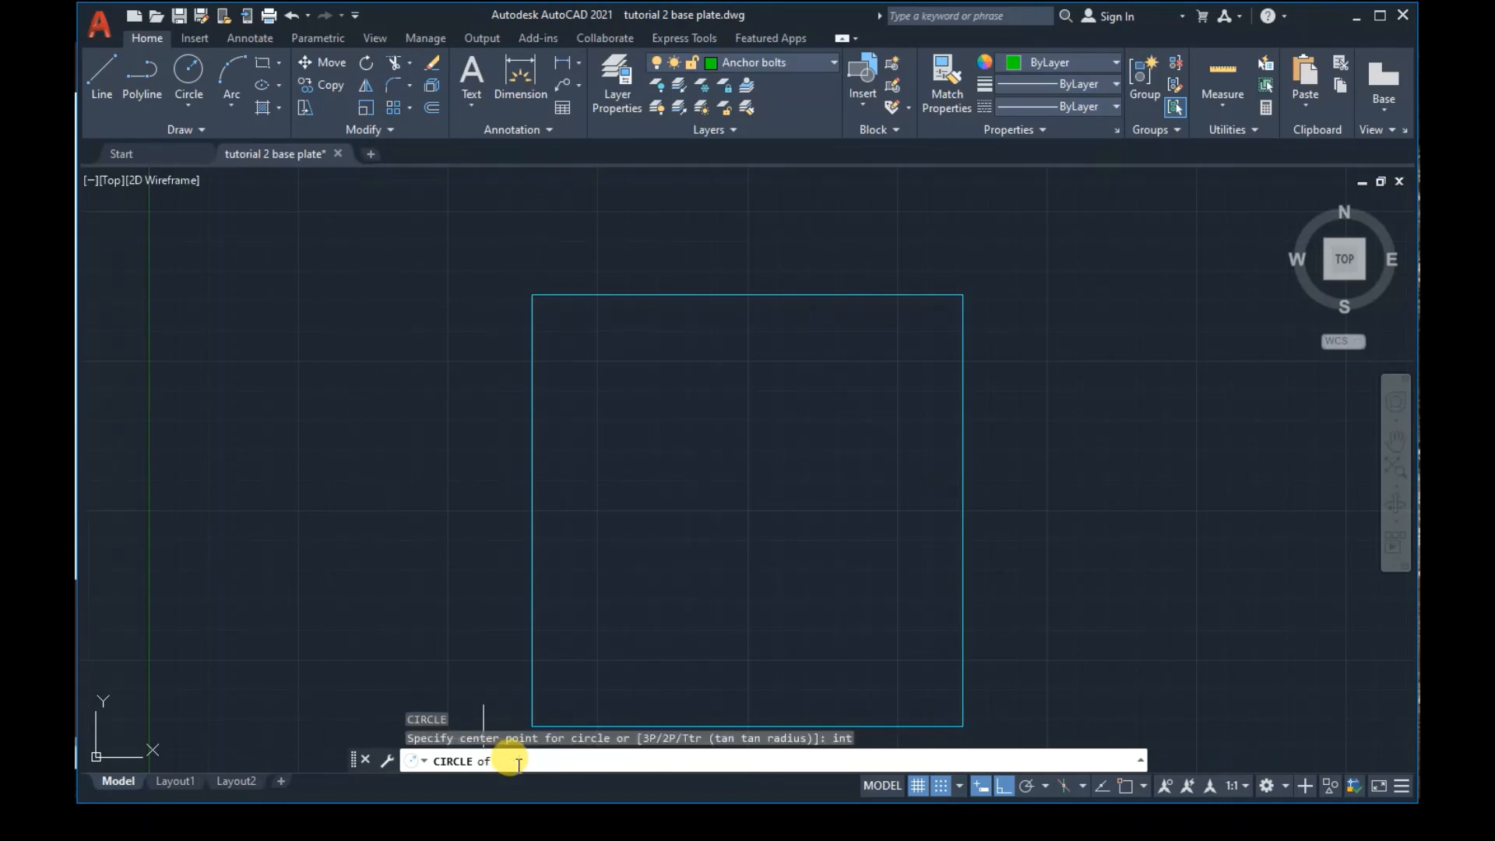
click(532, 726)
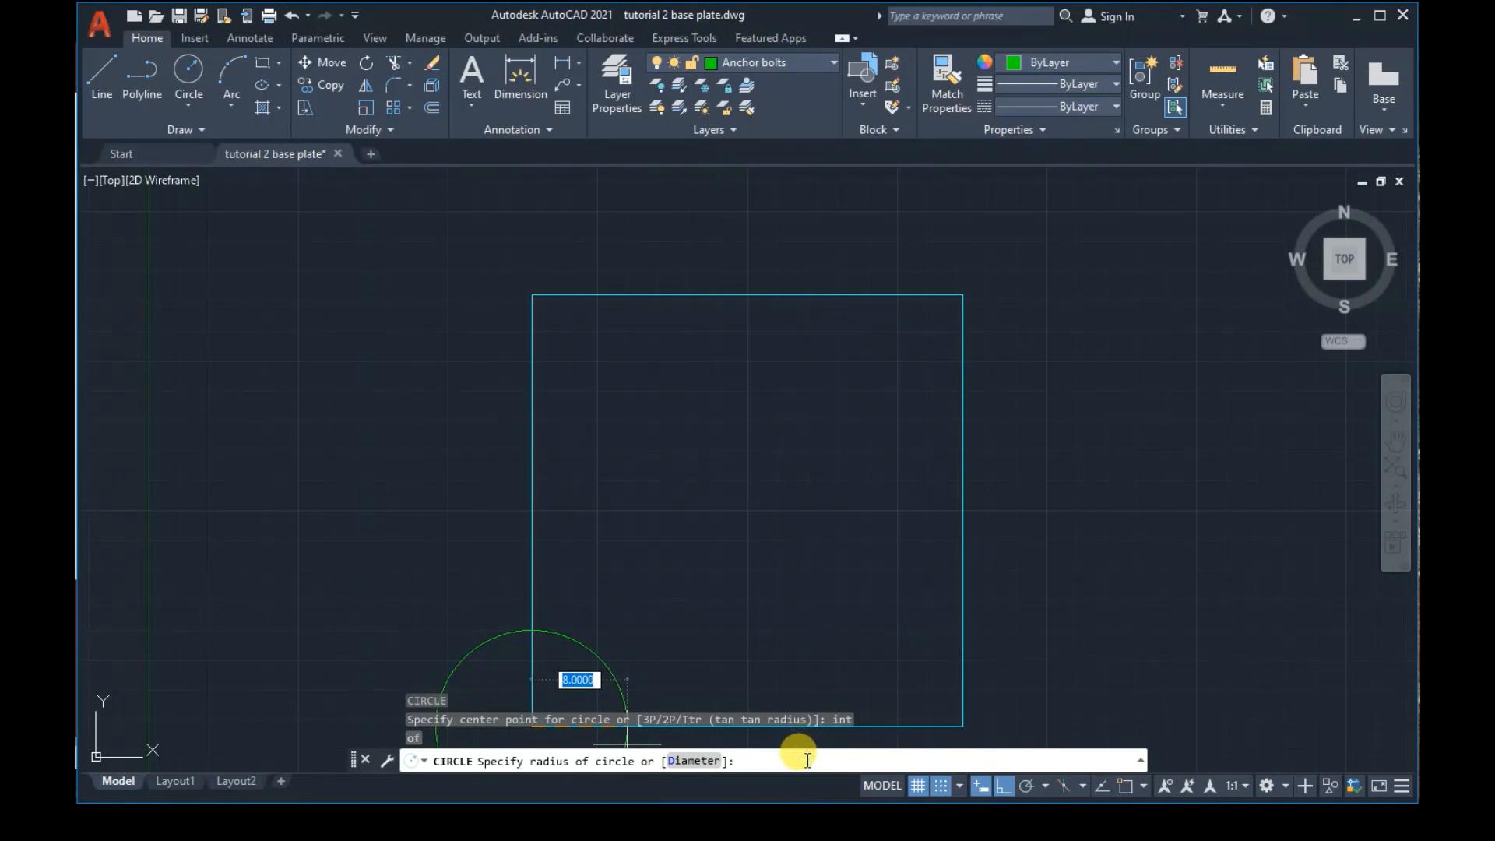
text(d)
key(Return)
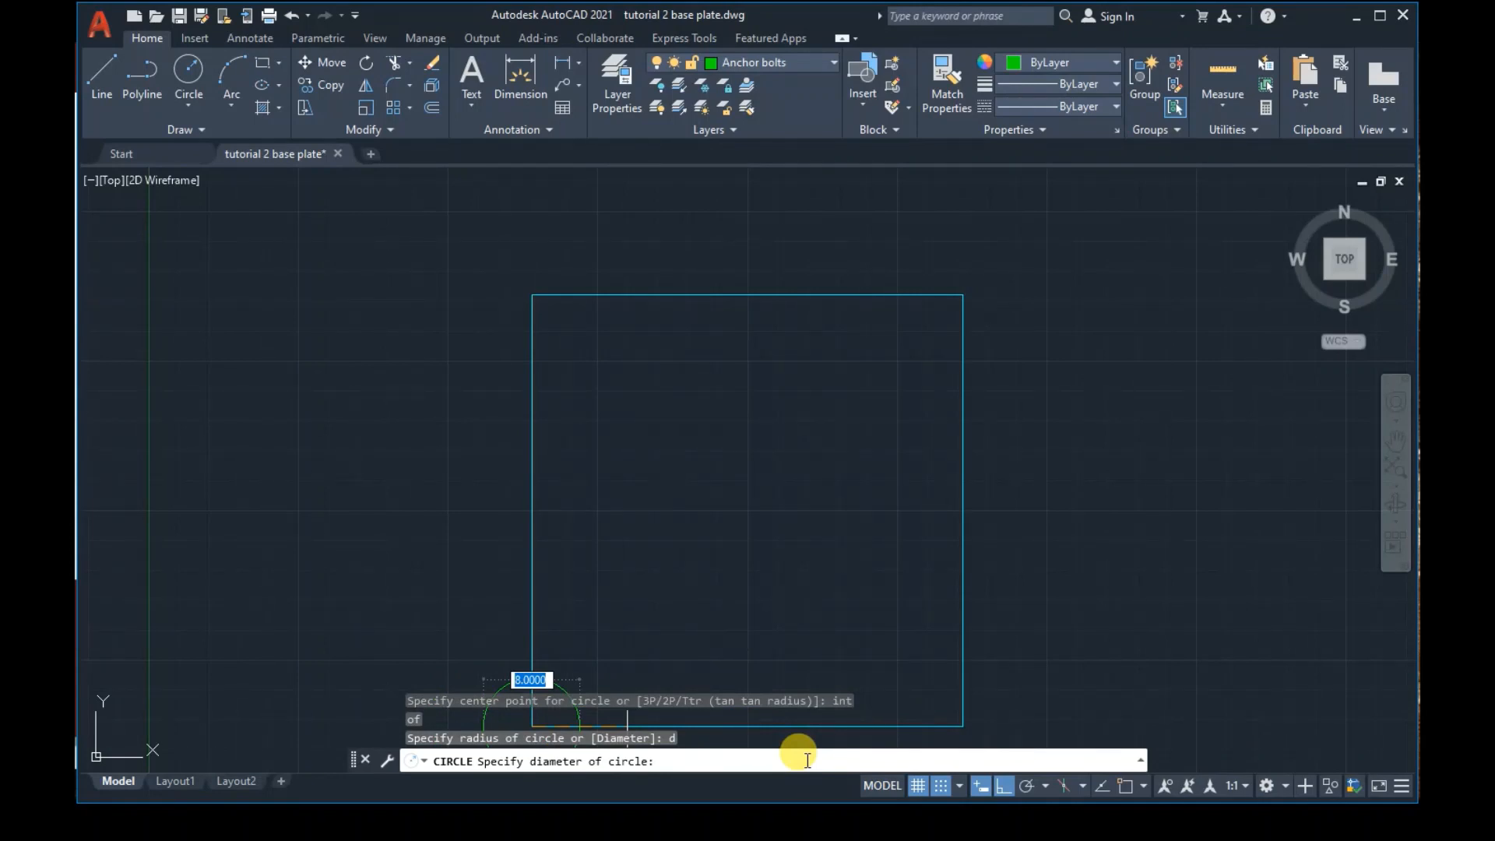
text(1.5)
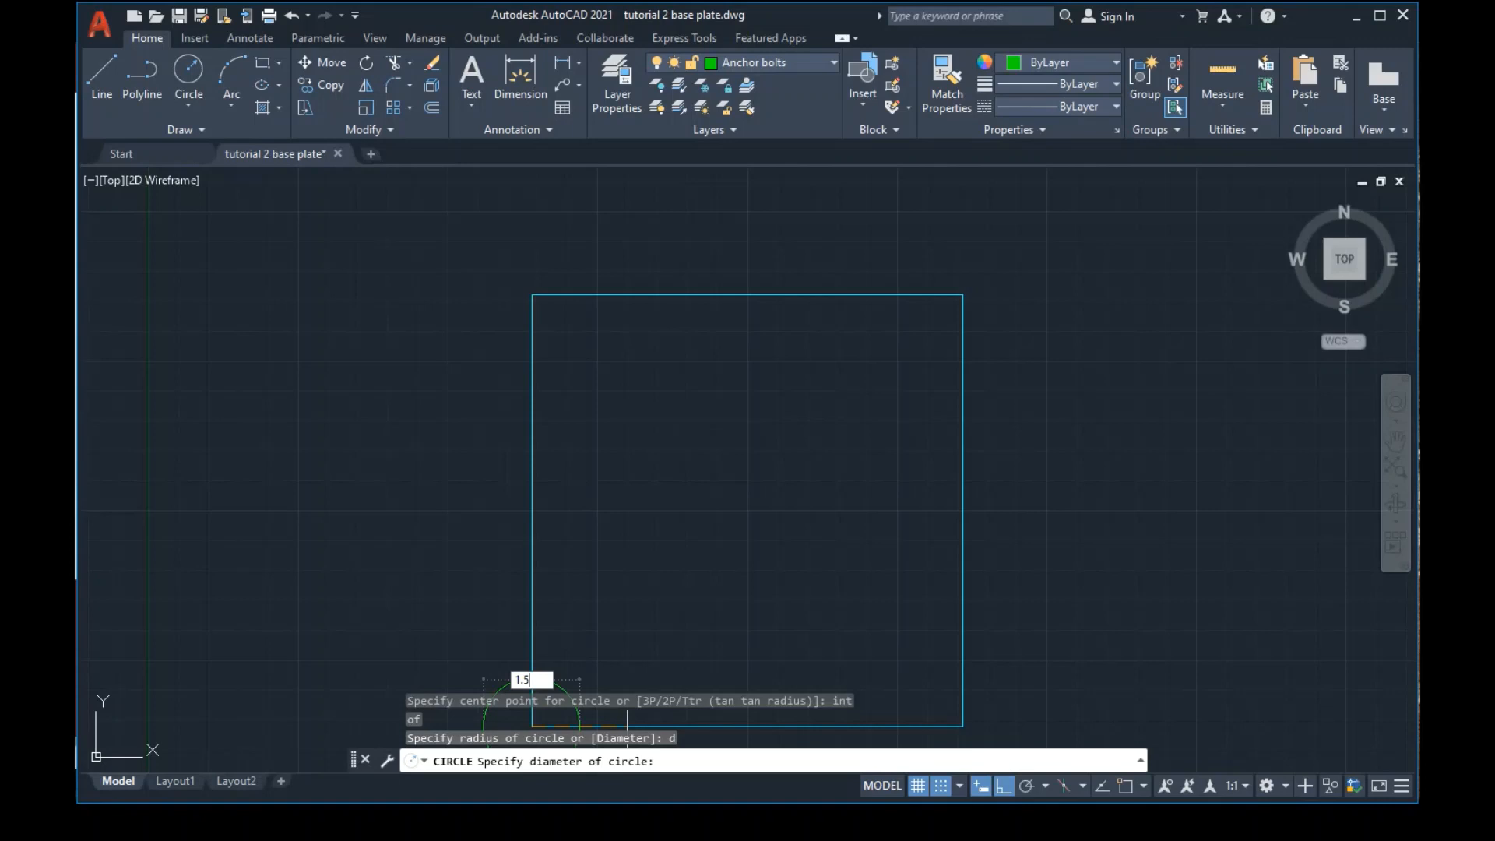
key(Return)
click(806, 759)
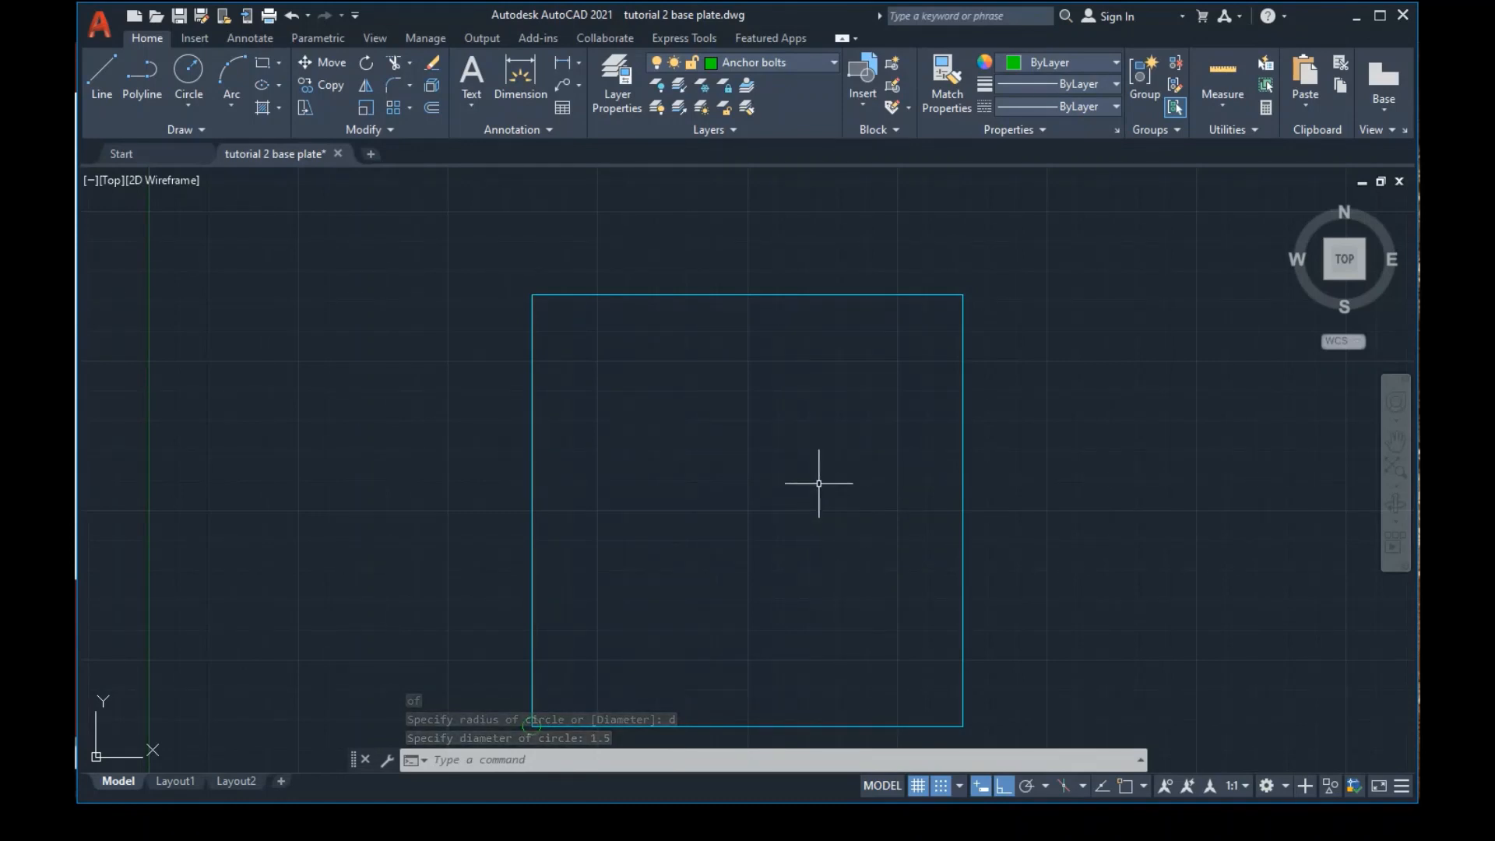
Examine the anchor bolt circle at the plate's lower-left corner up close
scroll(818, 484, down, 3)
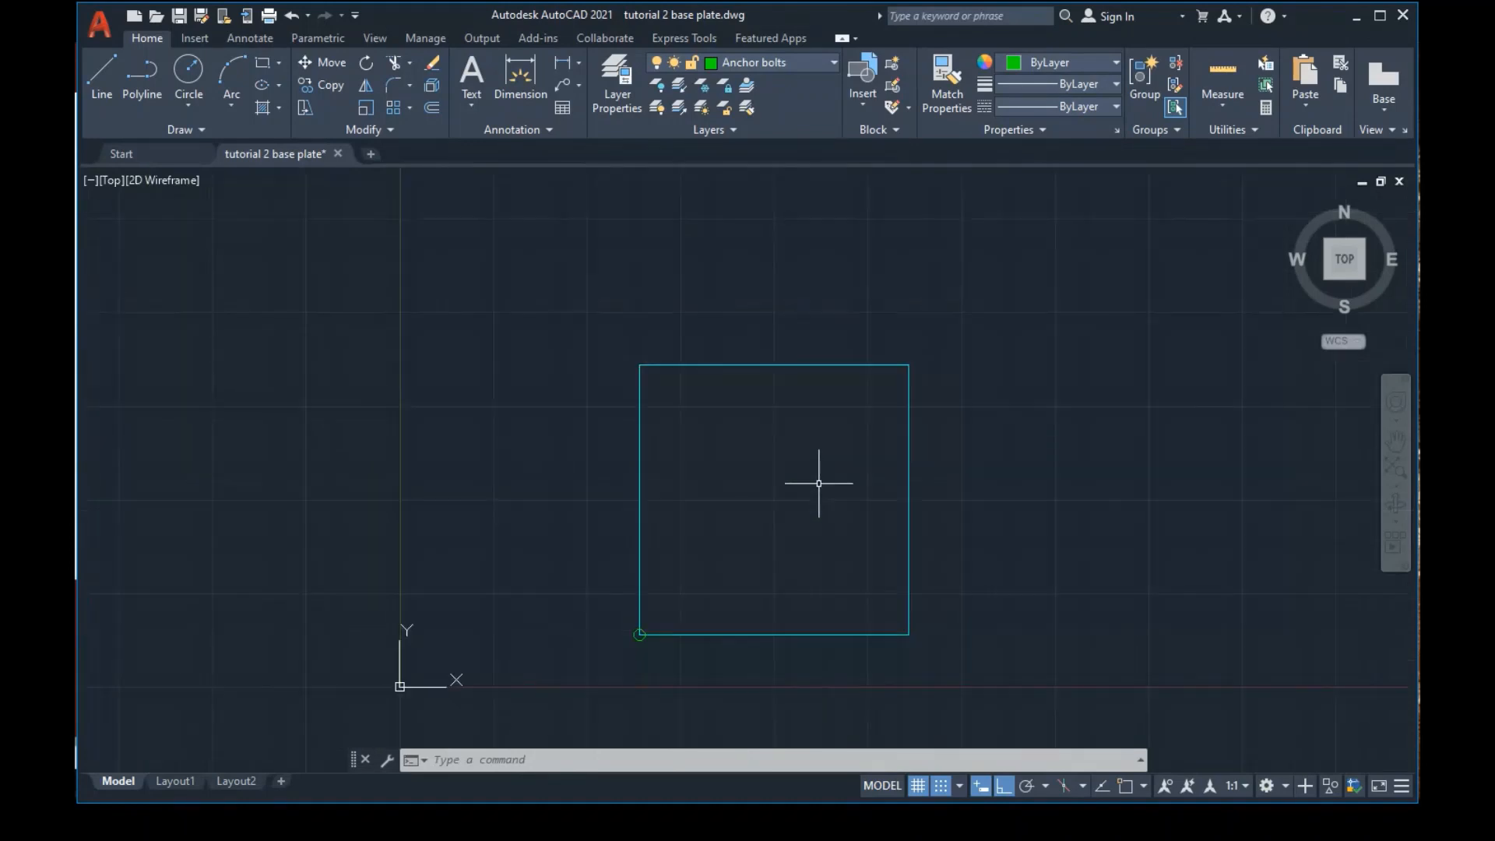
scroll(819, 483, up, 4)
scroll(818, 483, down, 2)
scroll(818, 483, up, 8)
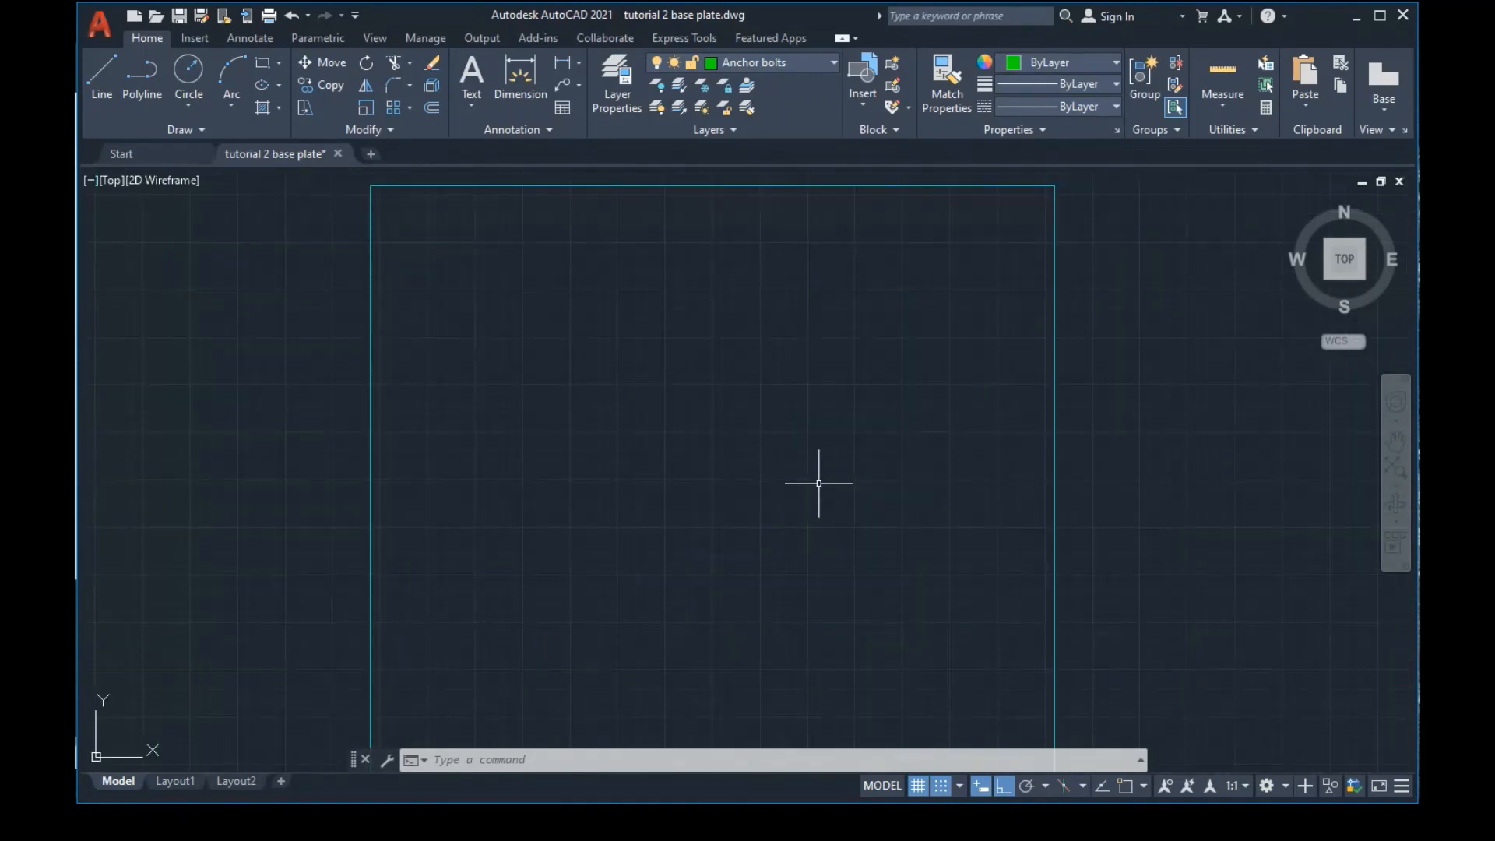
scroll(818, 484, down, 6)
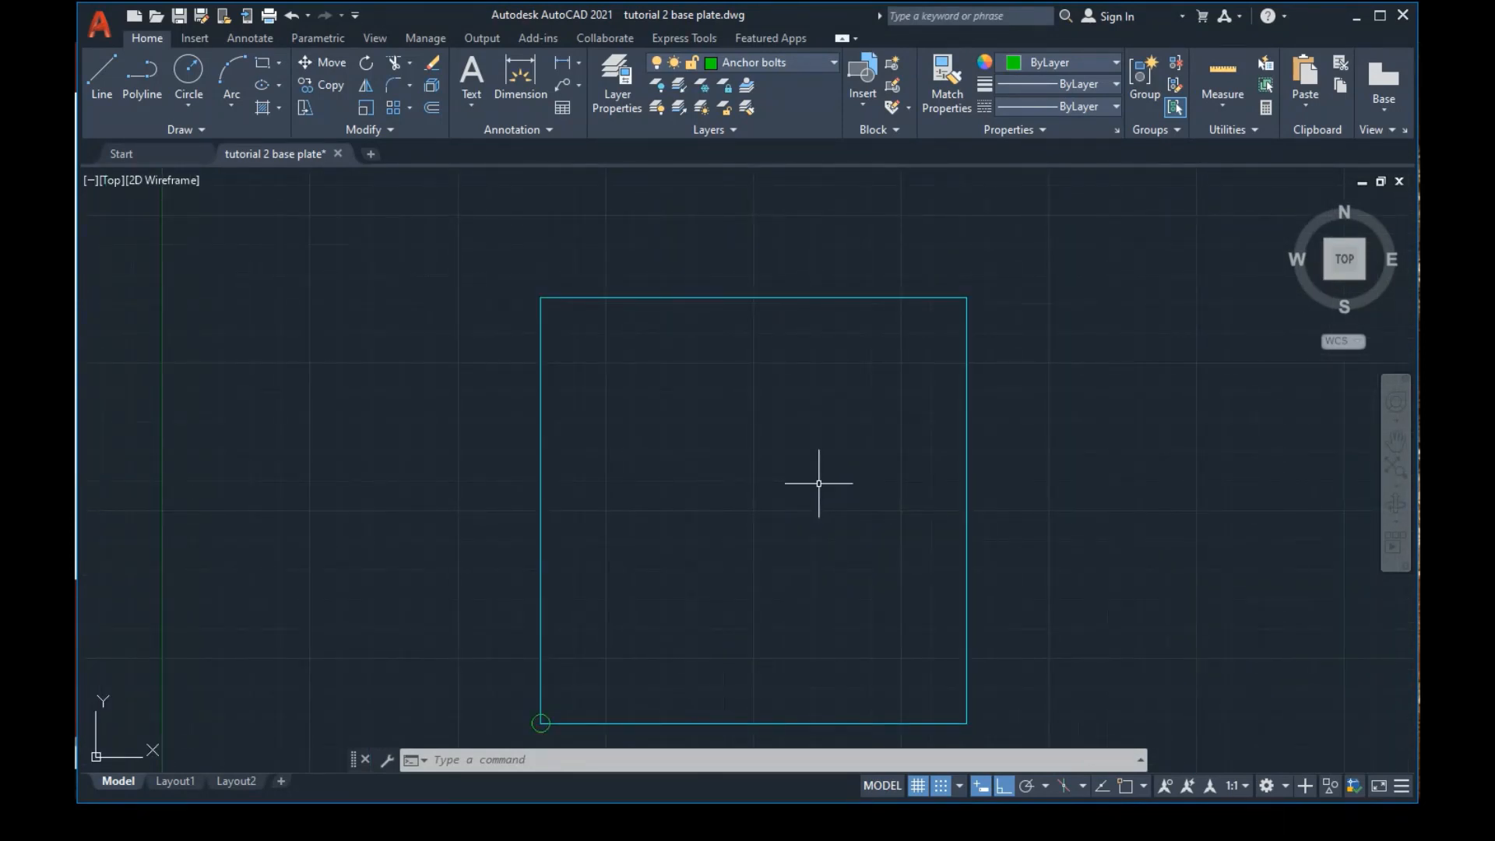
mouse_move(760, 474)
middle_down()
mouse_move(908, 451)
mouse_move(973, 278)
middle_up()
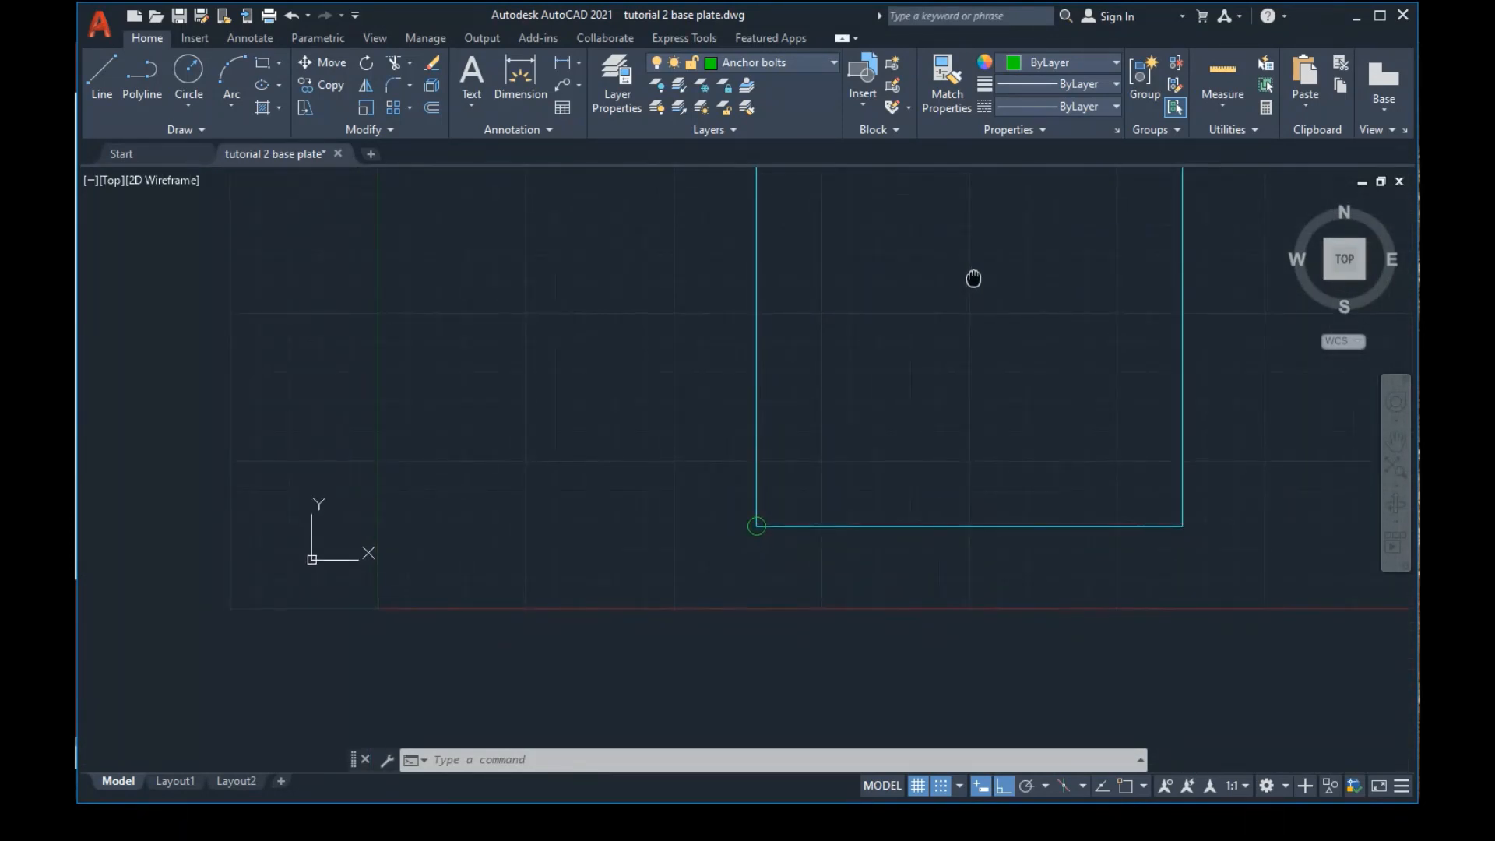
scroll(911, 411, up, 4)
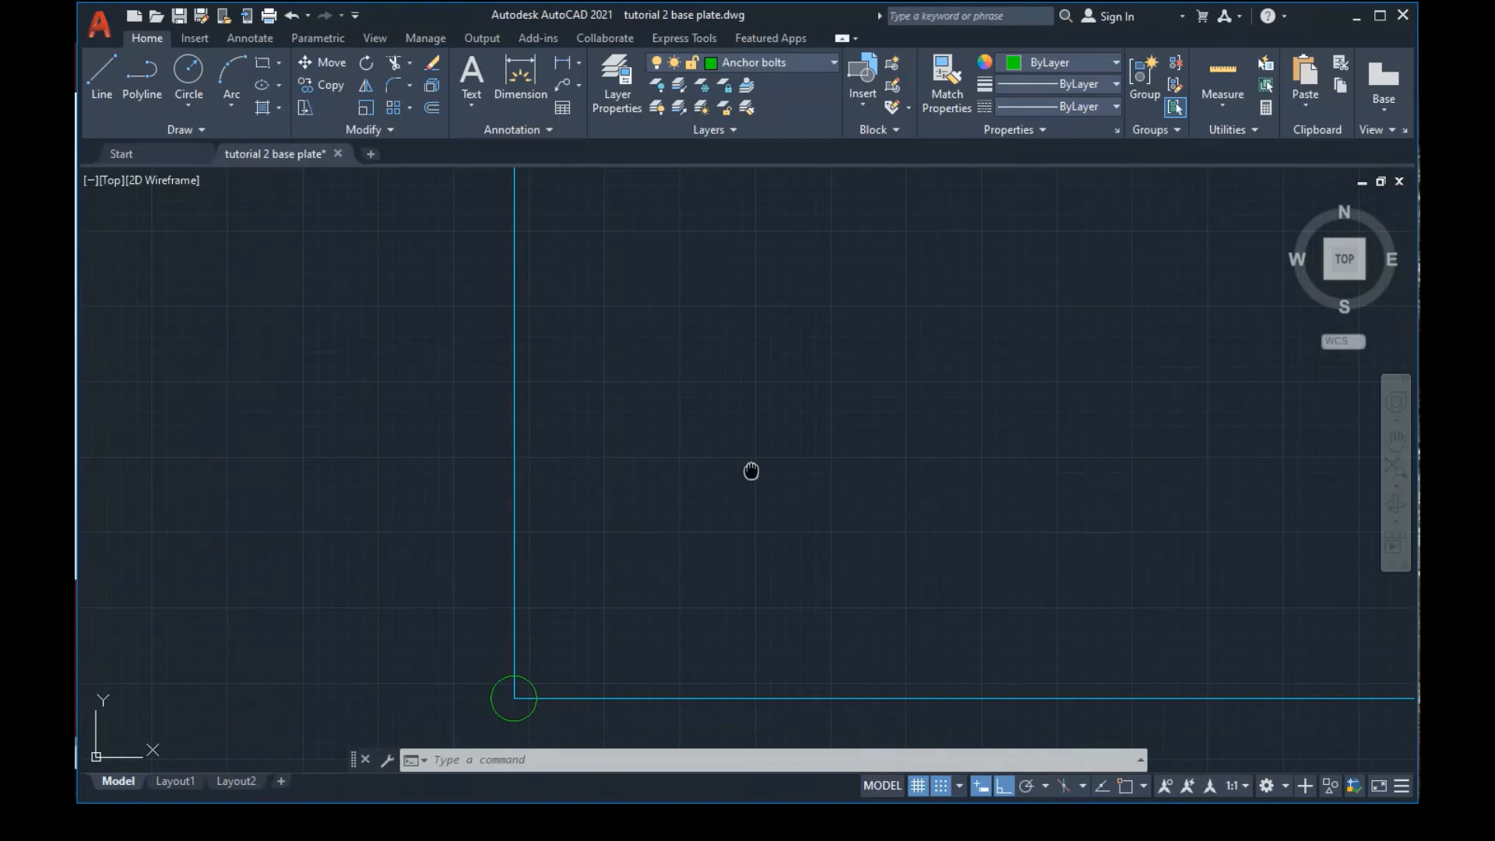
mouse_move(751, 472)
middle_down()
mouse_move(948, 327)
mouse_move(945, 301)
middle_up()
mouse_move(832, 399)
middle_down()
mouse_move(1072, 434)
mouse_move(514, 395)
mouse_move(735, 414)
mouse_move(594, 394)
mouse_move(740, 397)
mouse_move(774, 371)
middle_up()
scroll(593, 389, up, 5)
scroll(594, 388, down, 5)
scroll(593, 389, up, 2)
scroll(774, 371, up, 2)
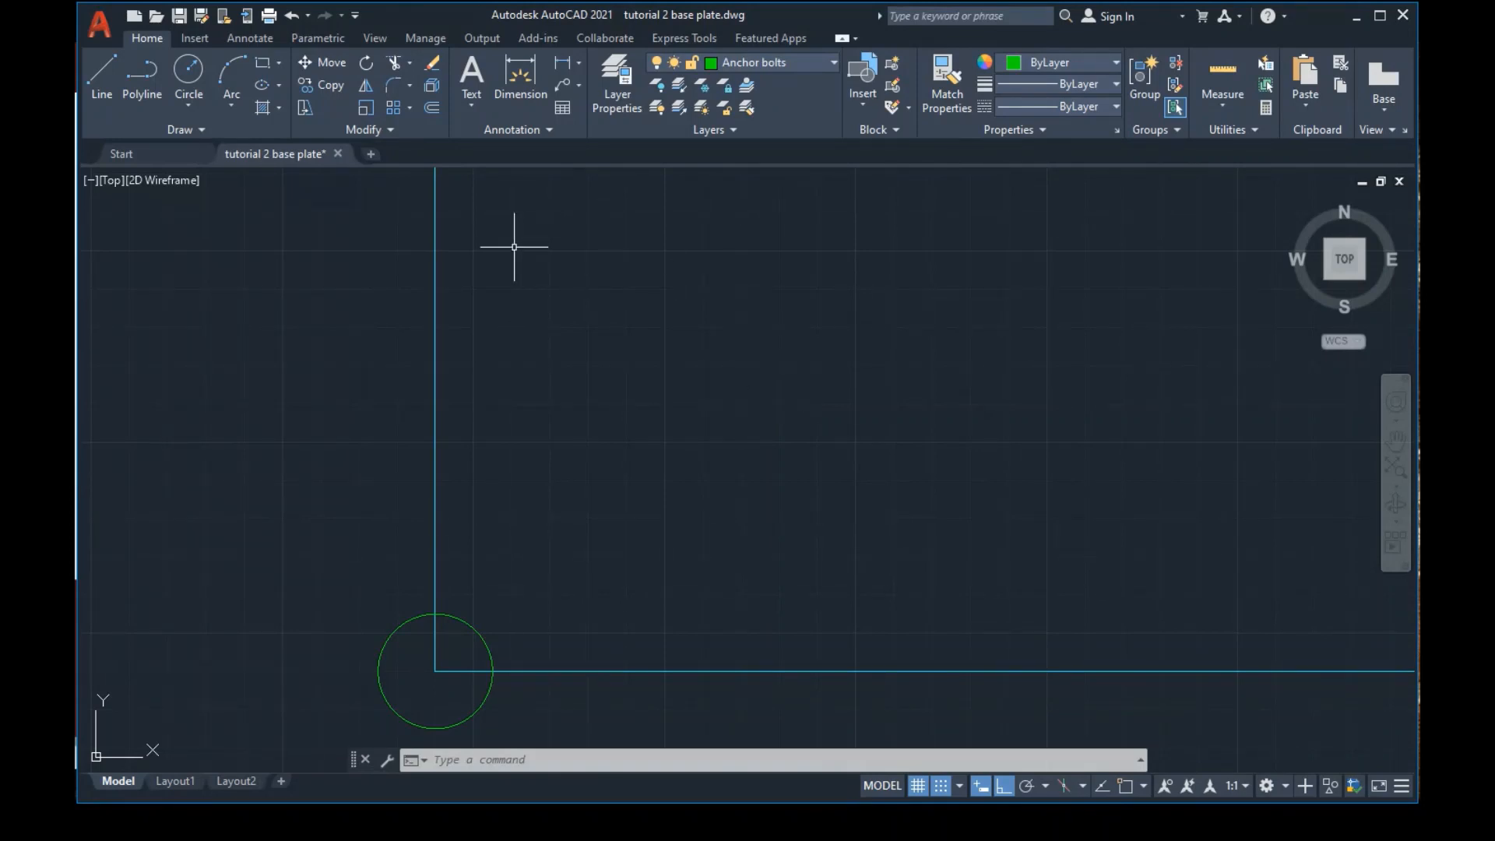
Draw a six-sided polygon centered on the bolt circle, circumscribed about a circle with a radius of 1.5
click(276, 64)
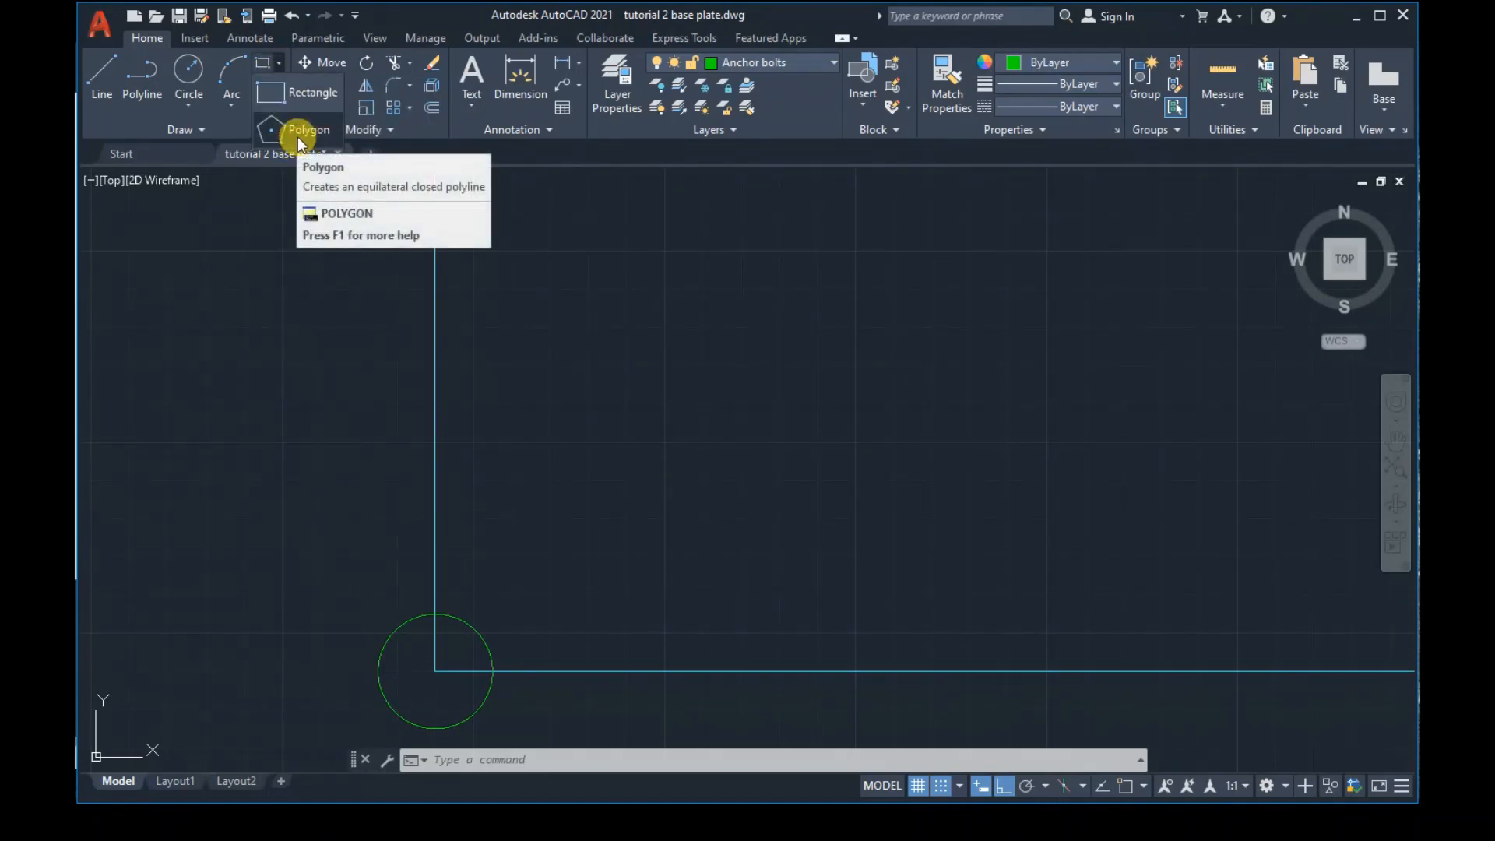
click(547, 758)
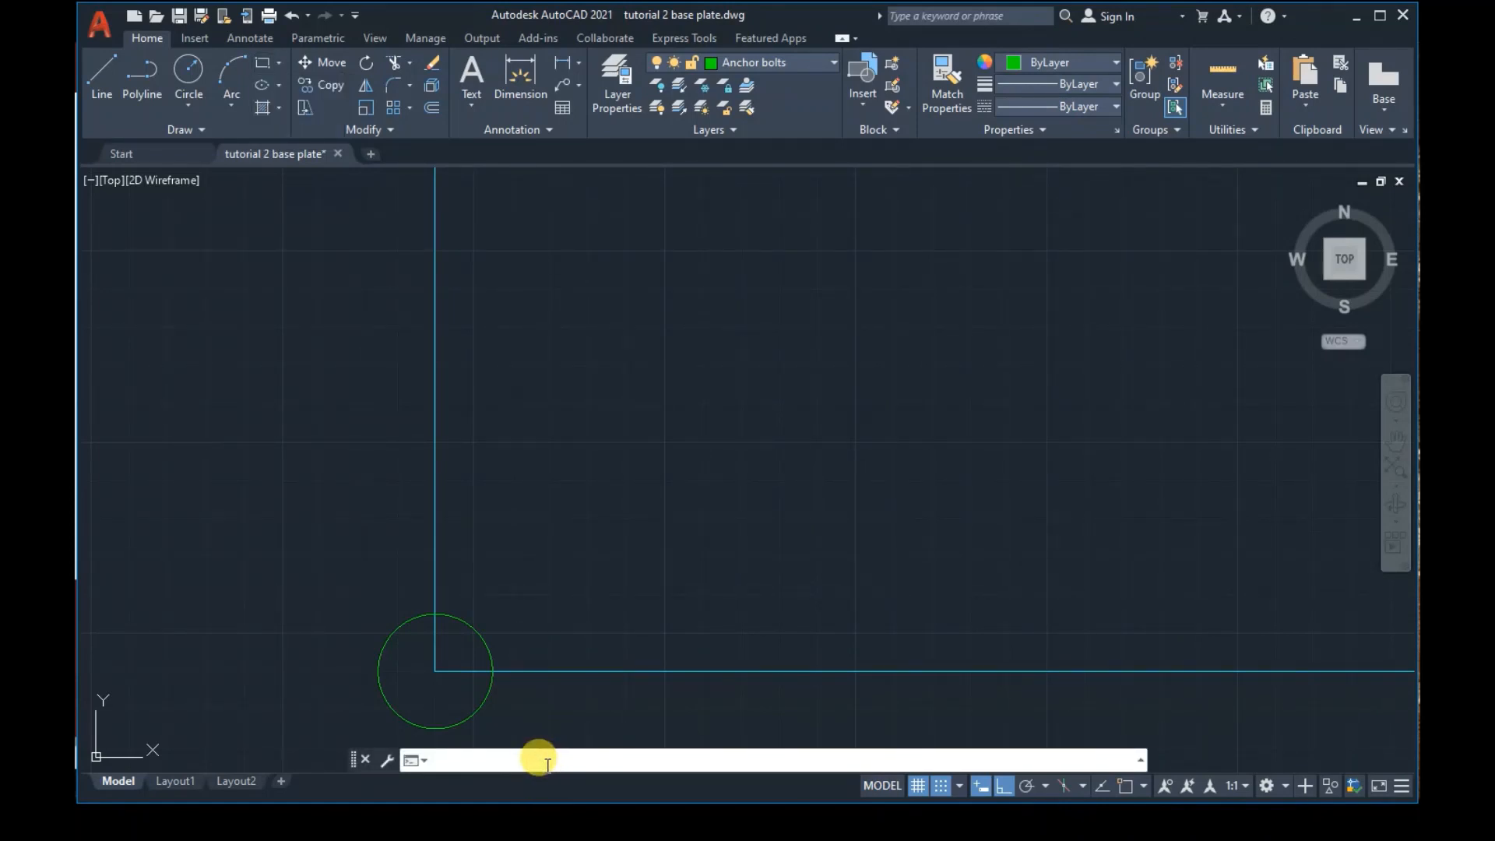
text(POL)
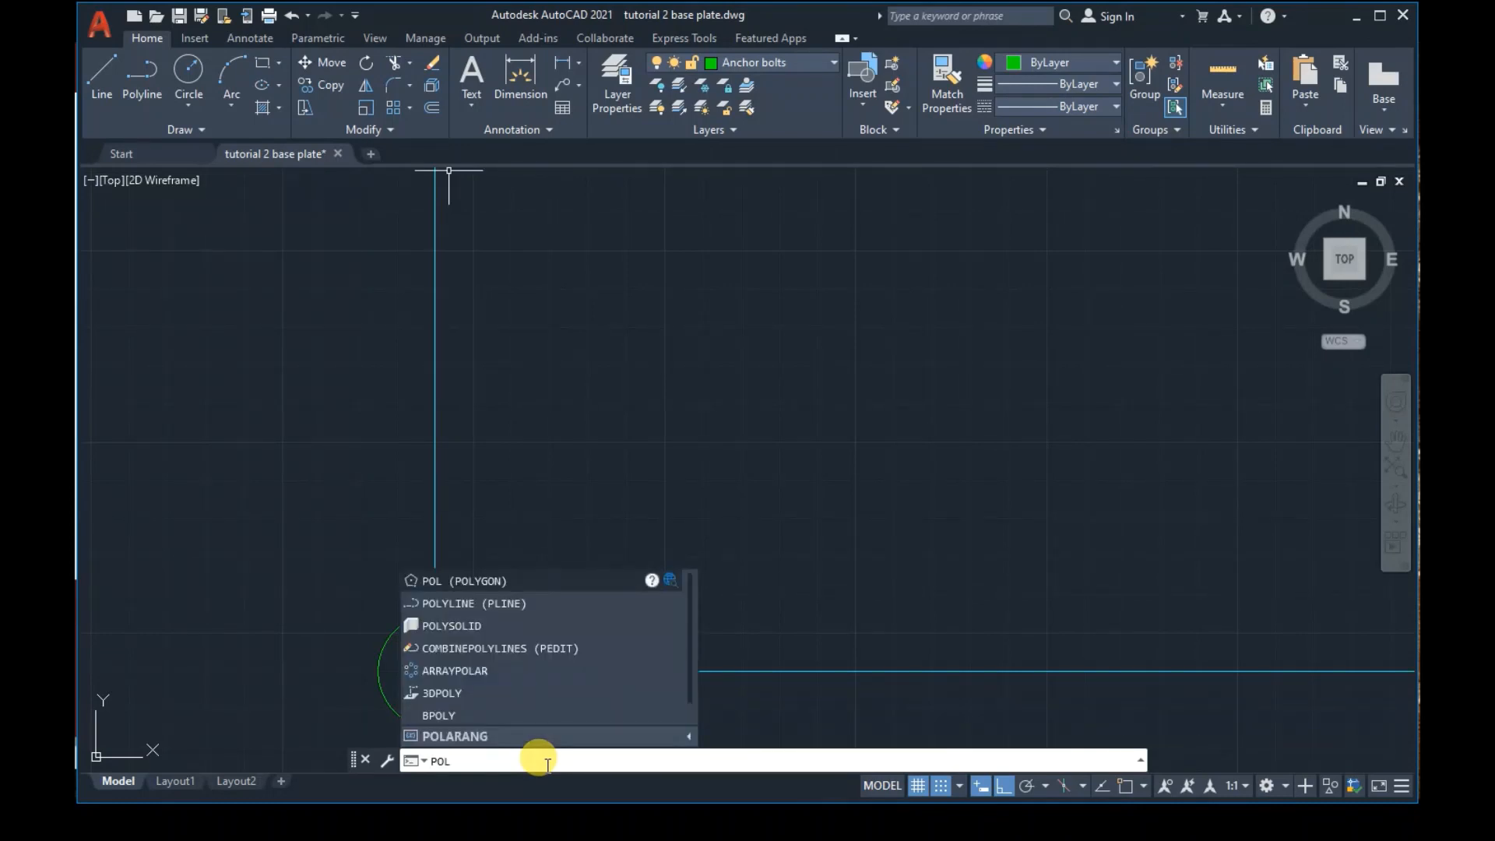
key(Return)
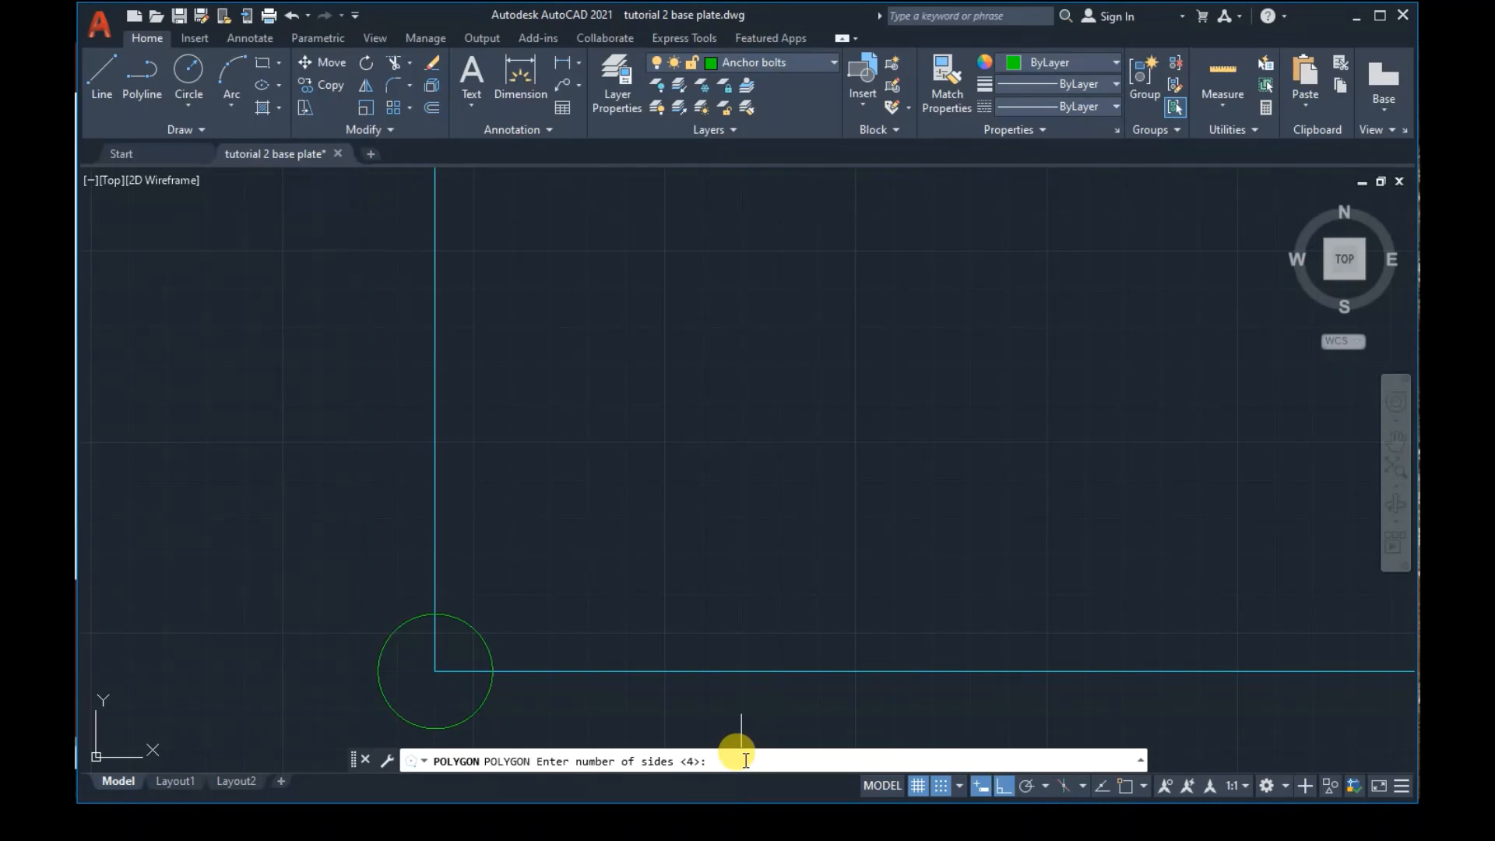
text(6)
key(Return)
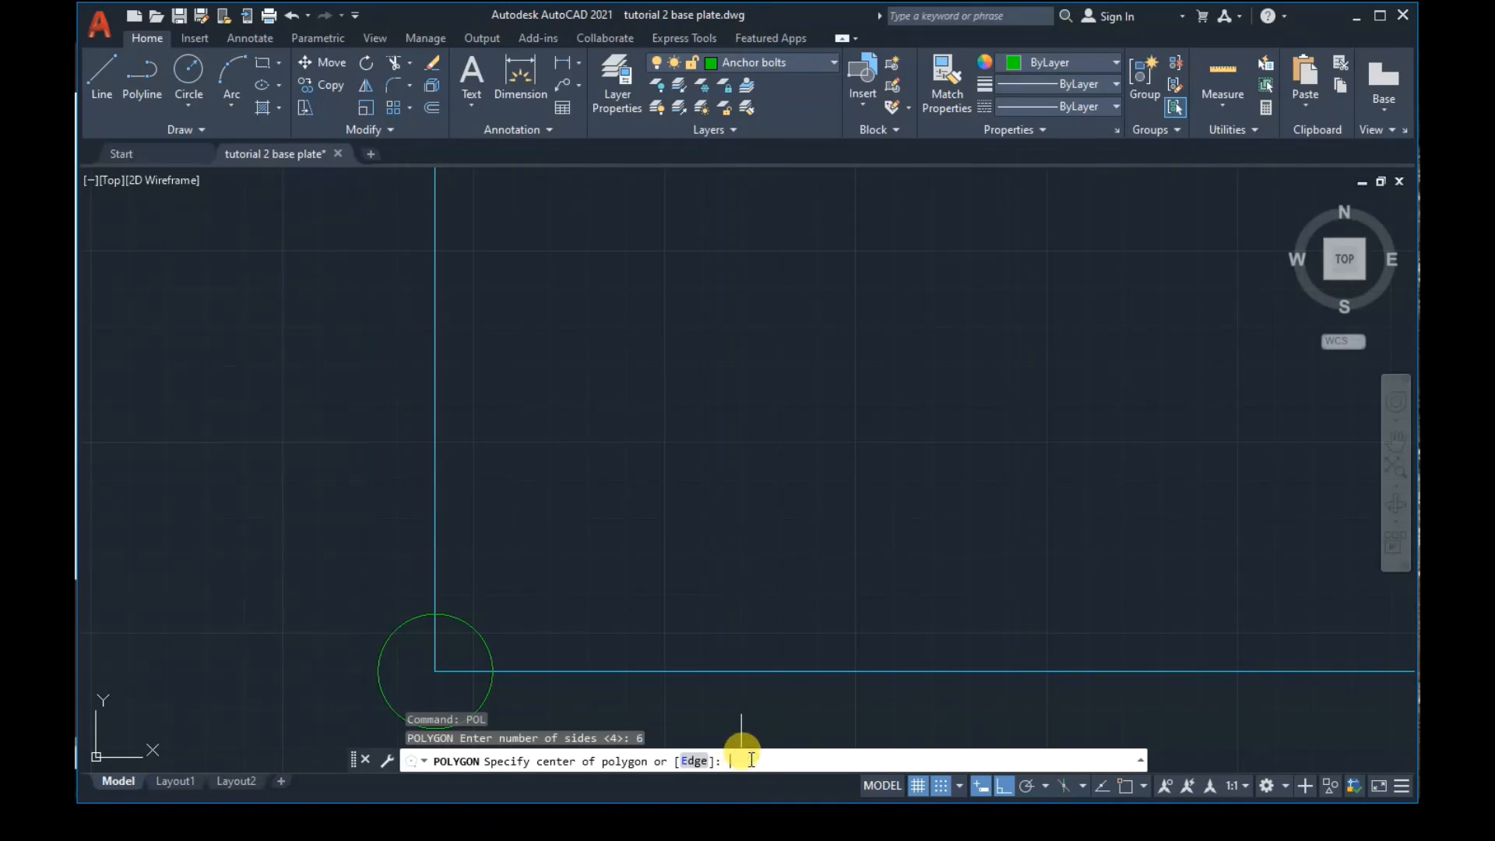
text(cen)
key(Return)
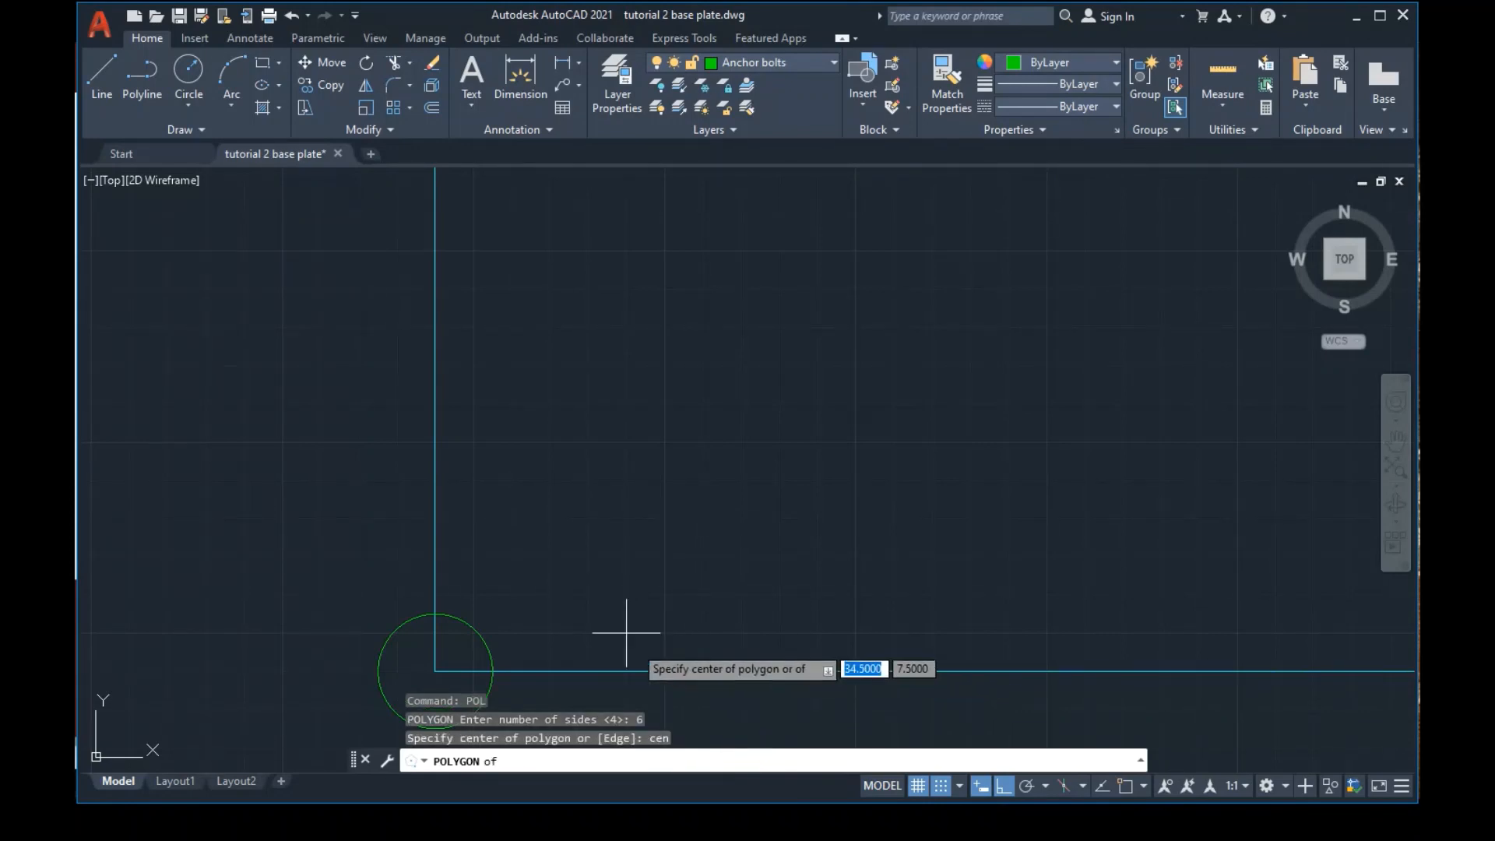
click(474, 632)
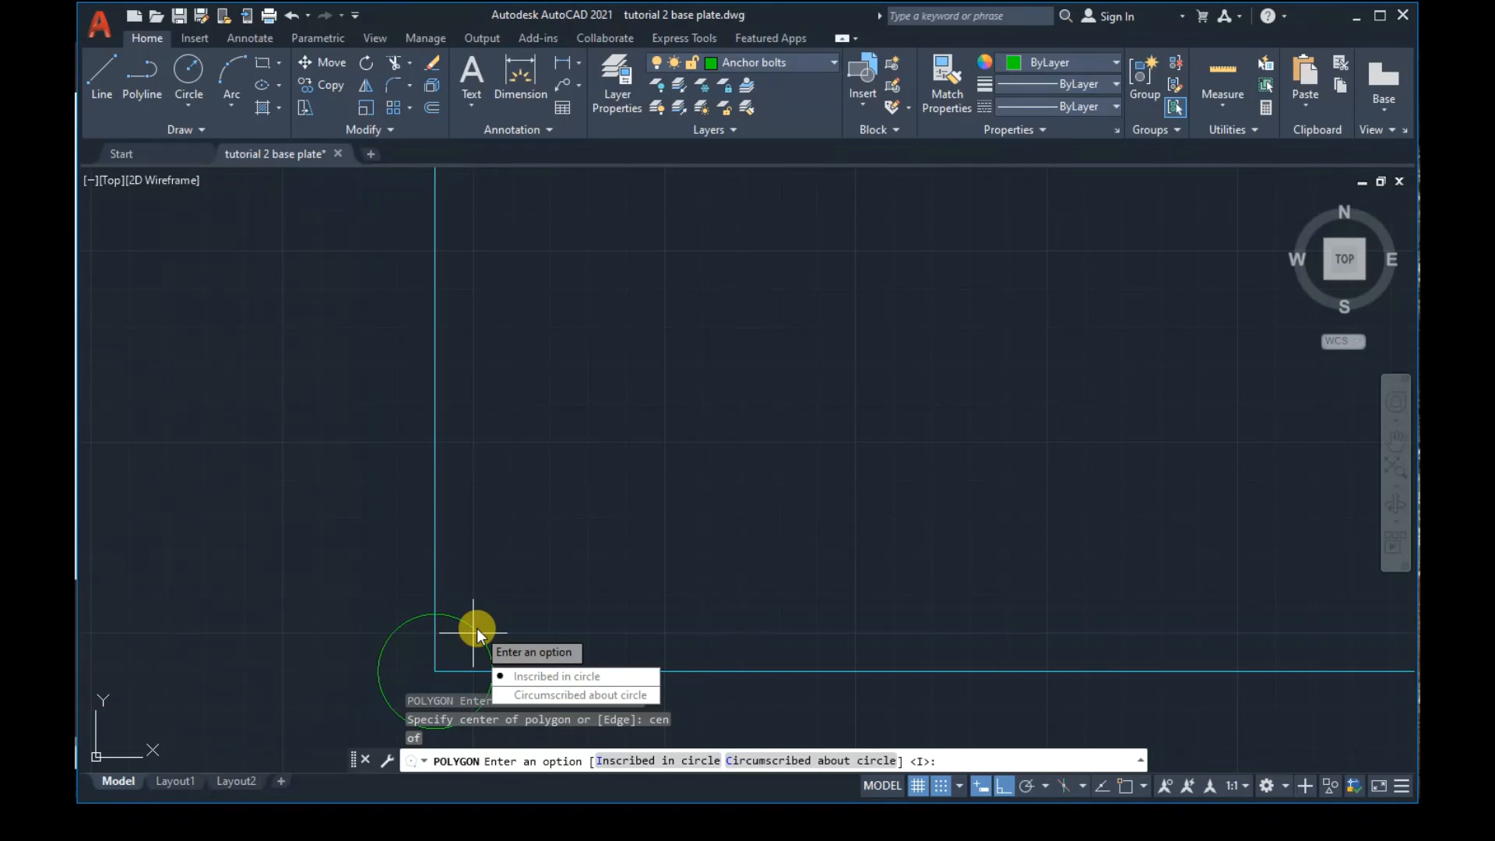
click(557, 697)
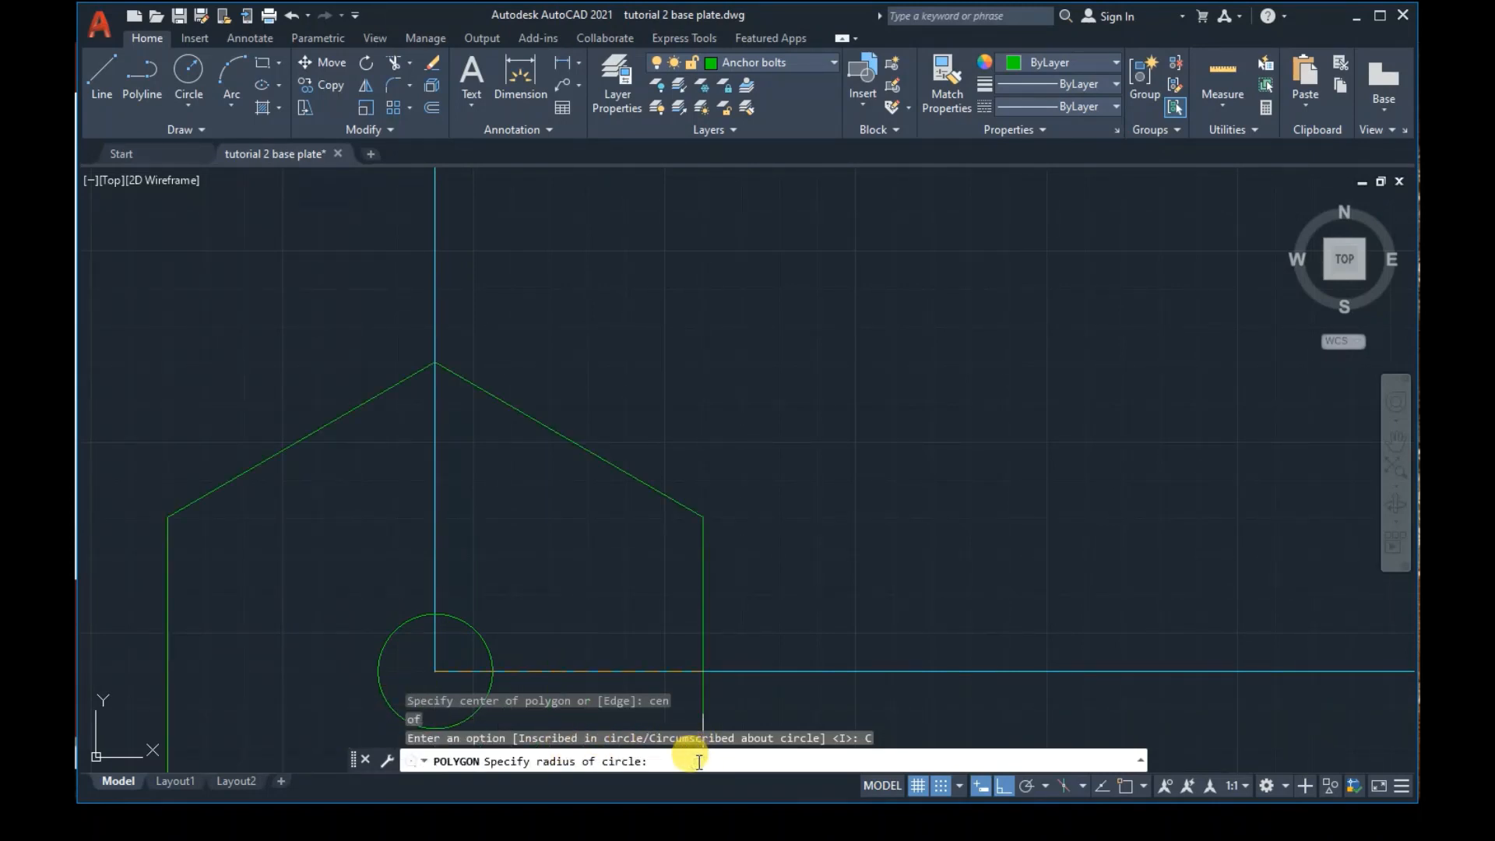
text(1.5)
key(Return)
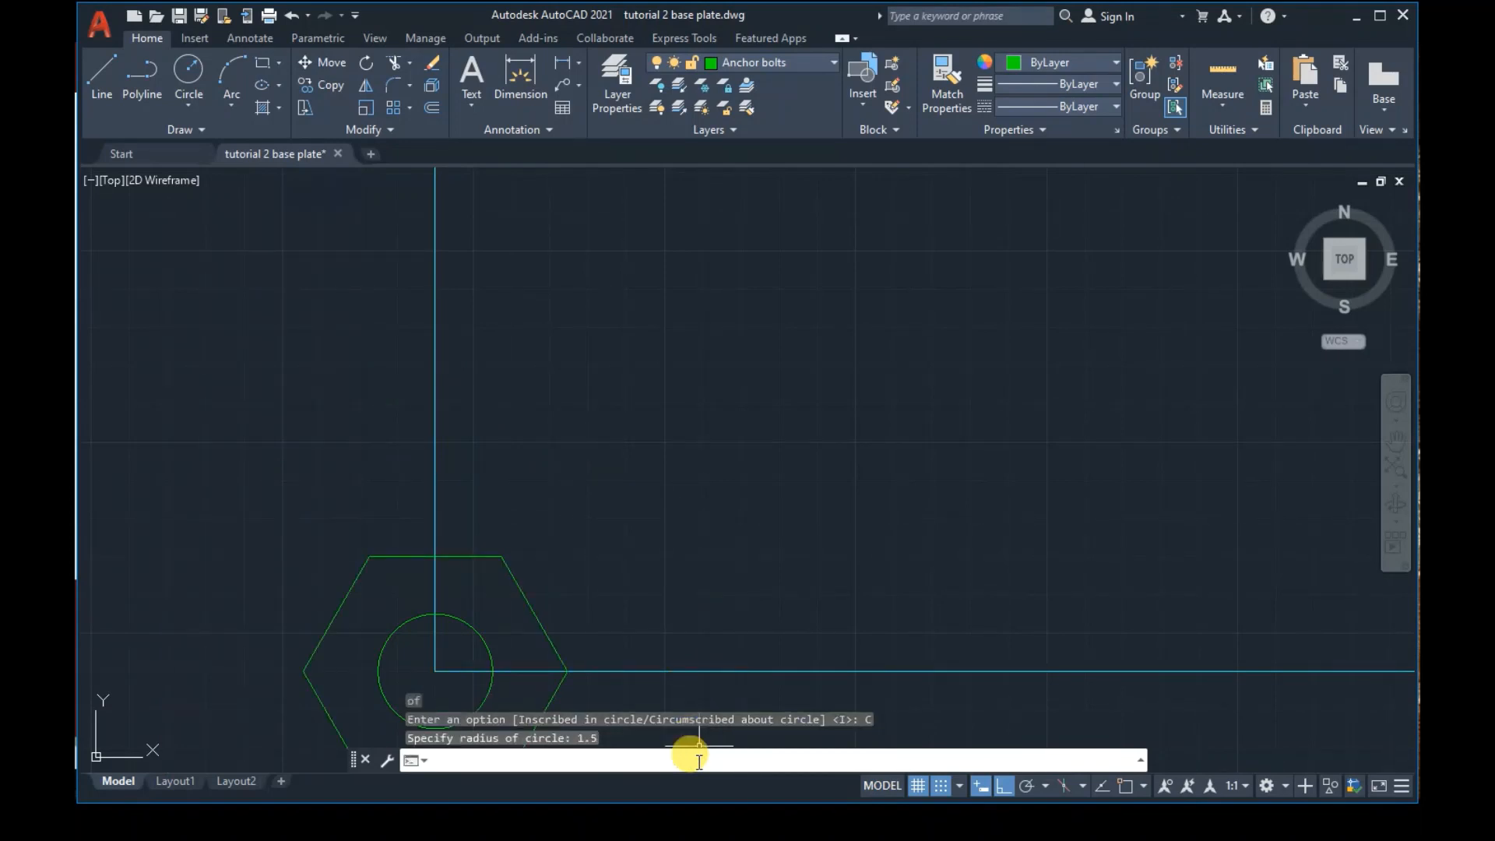
Move the hexagon and bolt circle together into the plate by a displacement of 6,6
scroll(933, 554, down, 3)
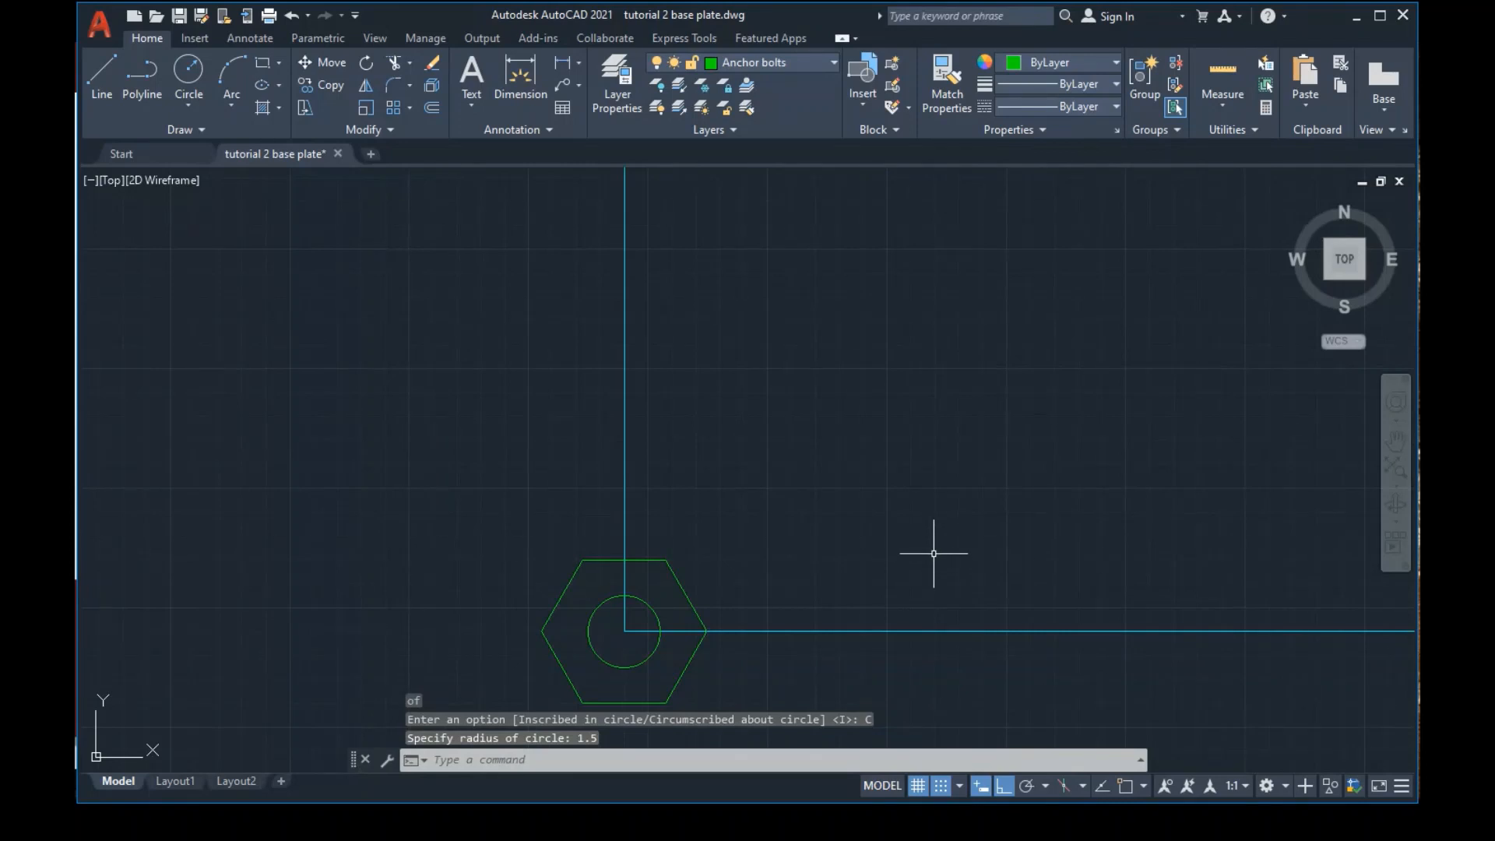
scroll(931, 550, up, 4)
scroll(875, 545, down, 4)
scroll(867, 551, up, 2)
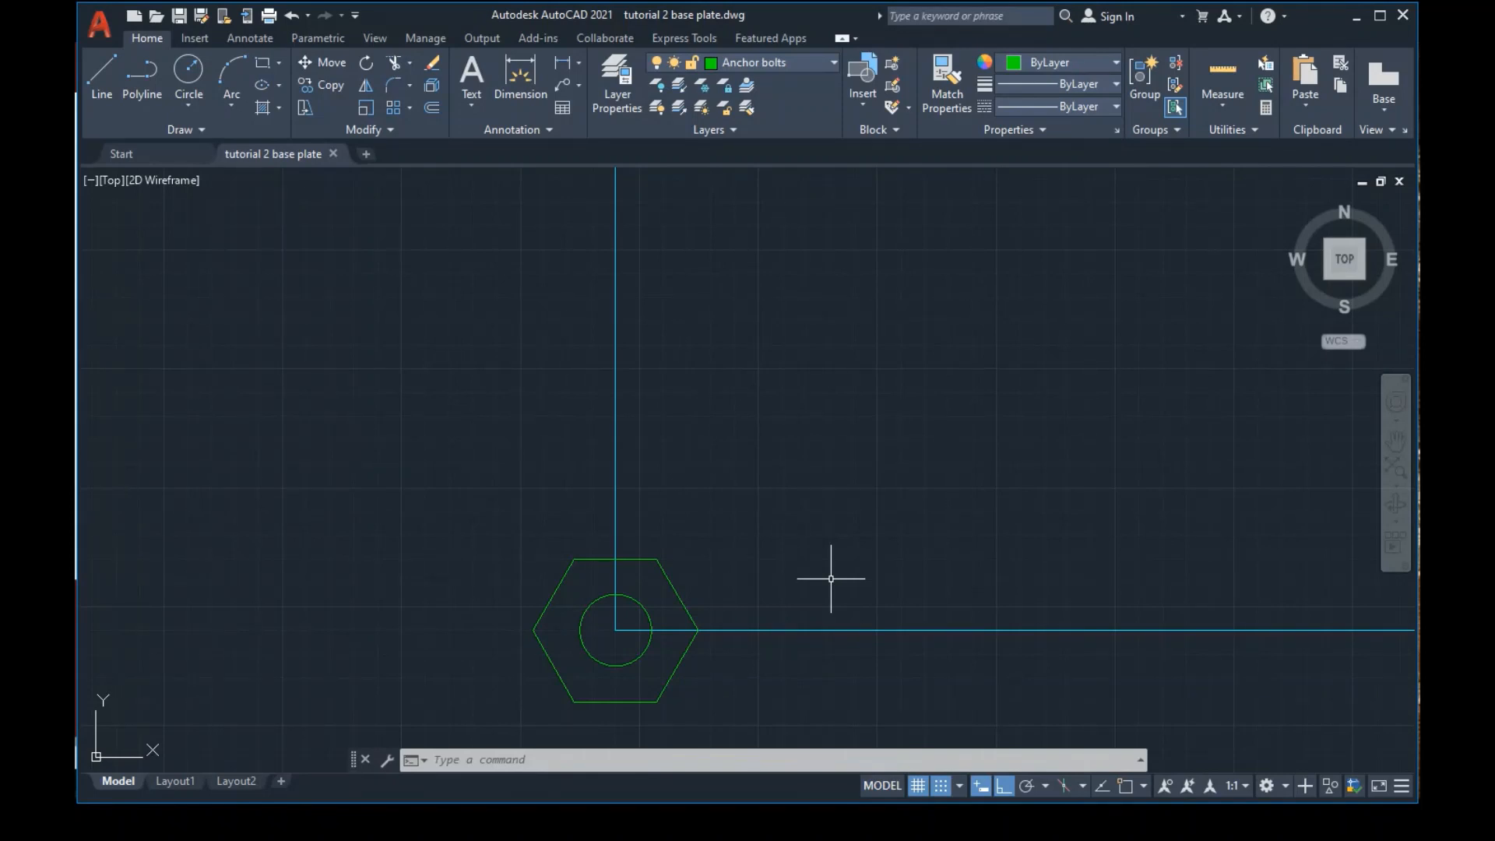
click(664, 563)
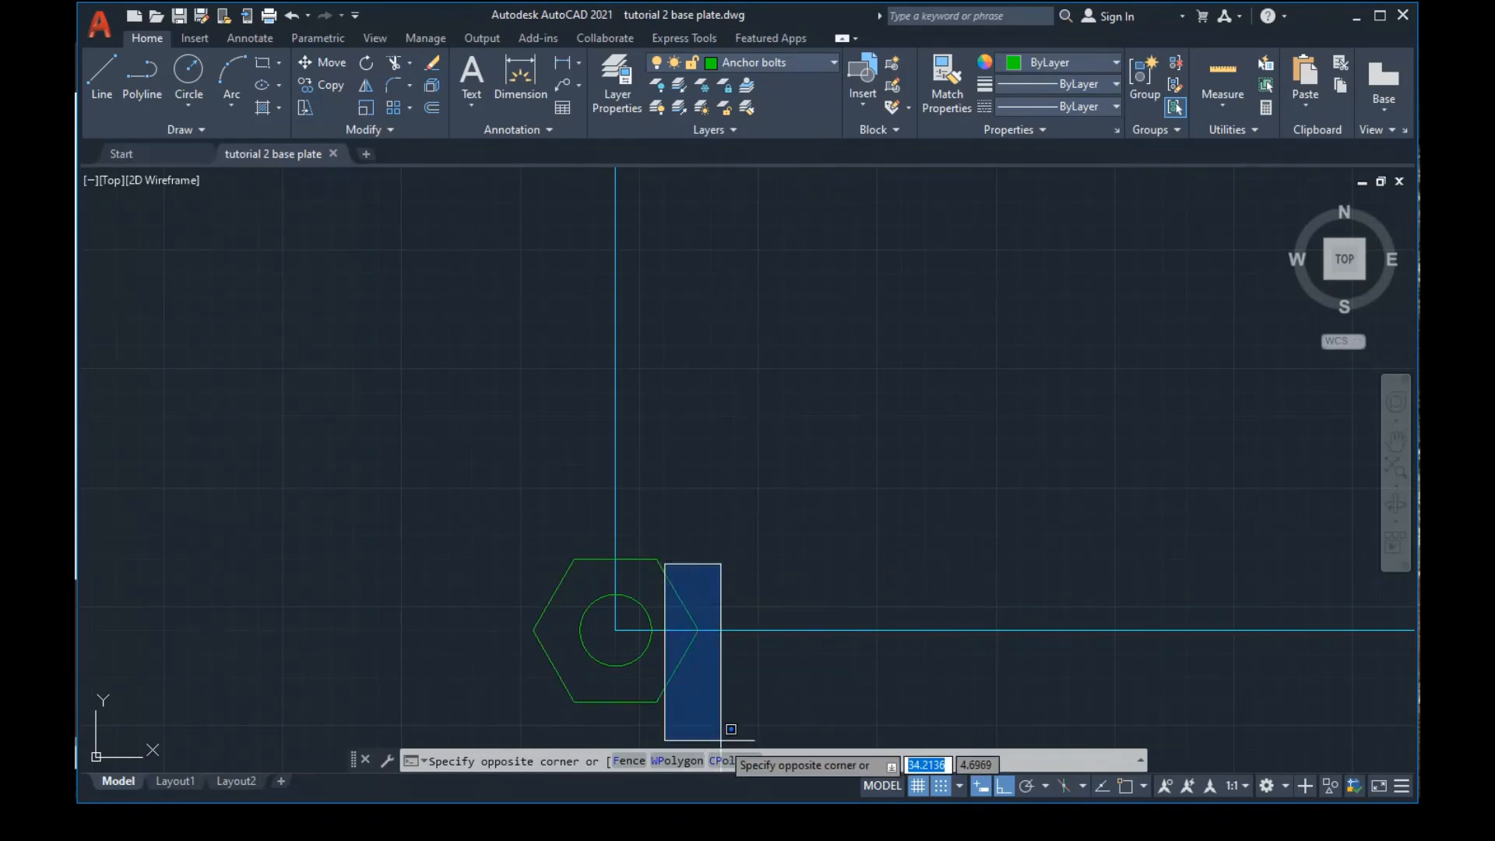
key(Escape)
click(711, 759)
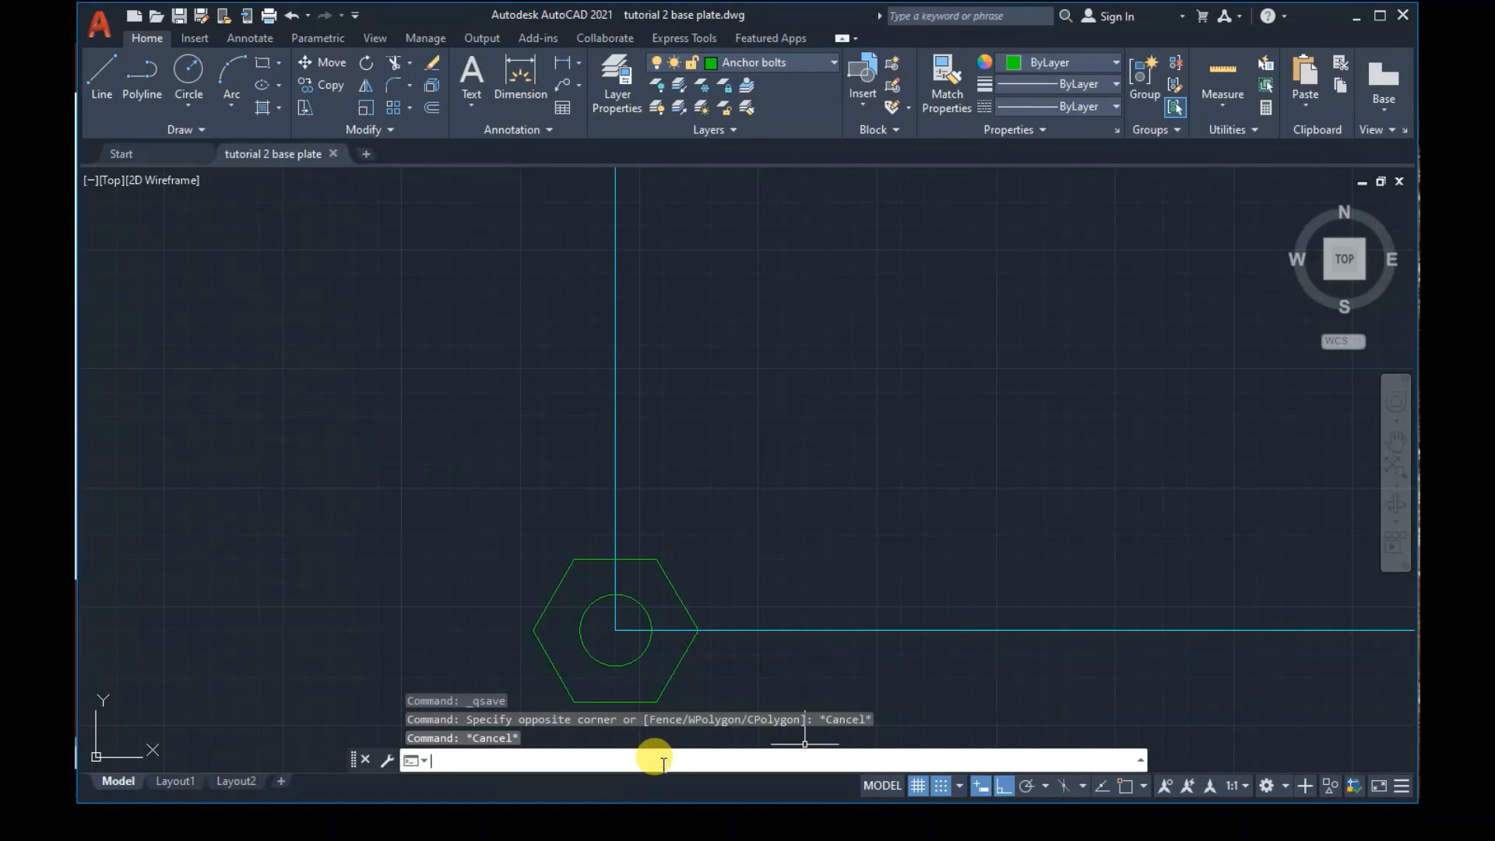
text(MOVe)
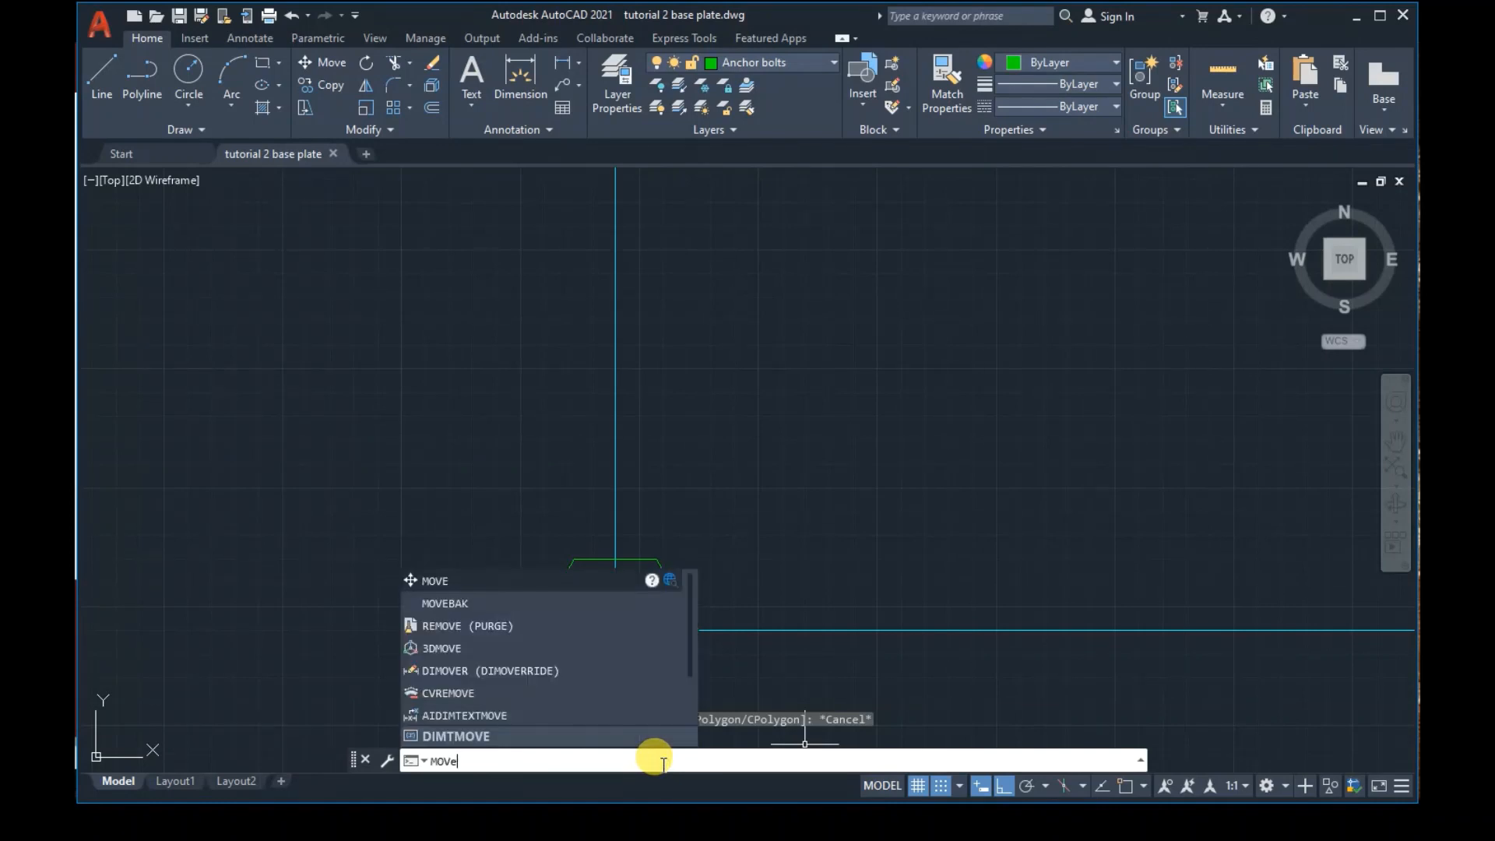
key(Return)
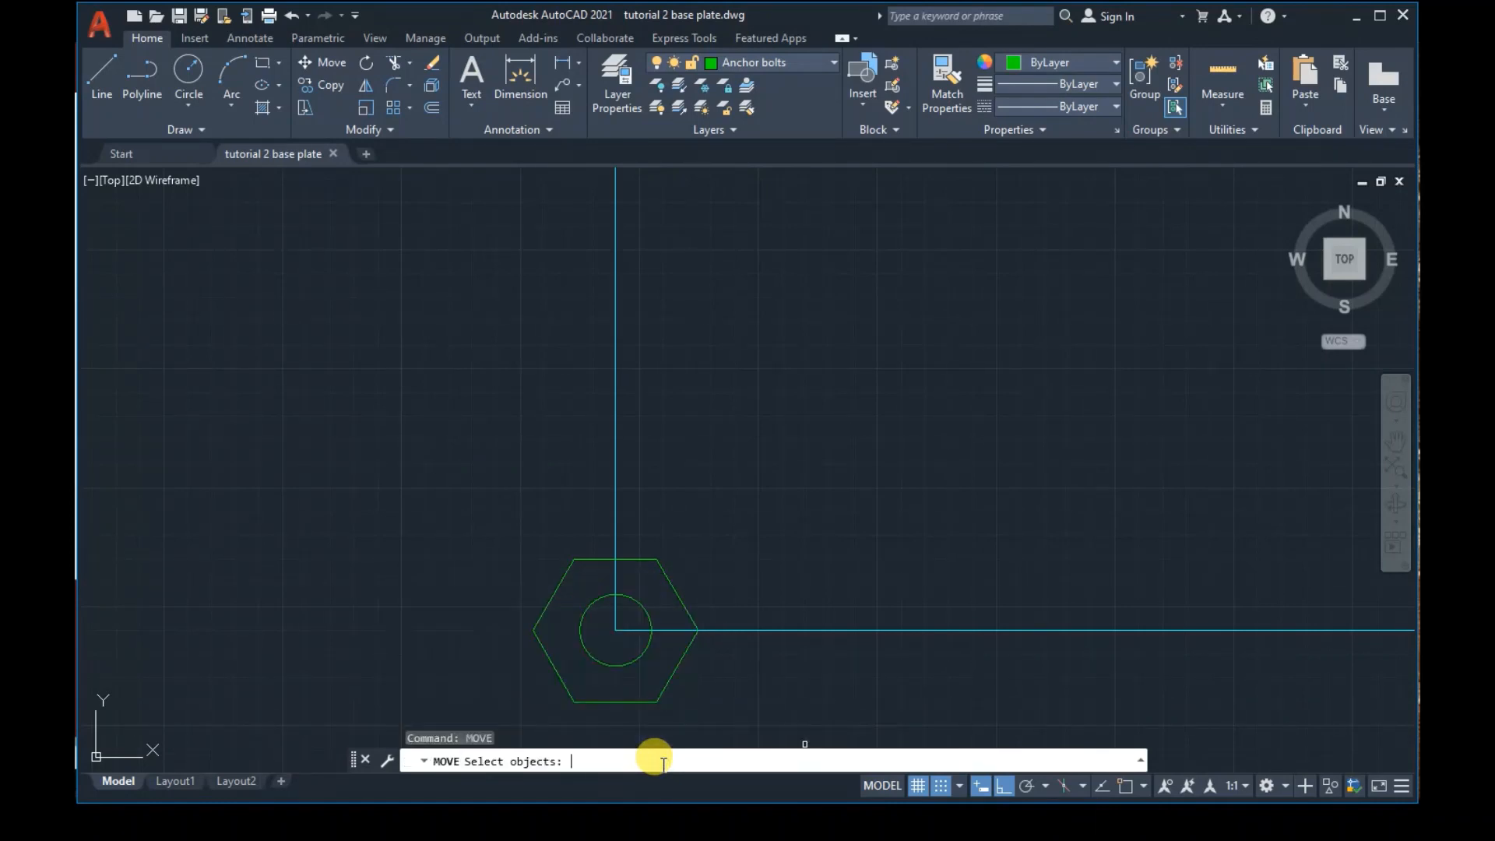
click(667, 583)
click(647, 608)
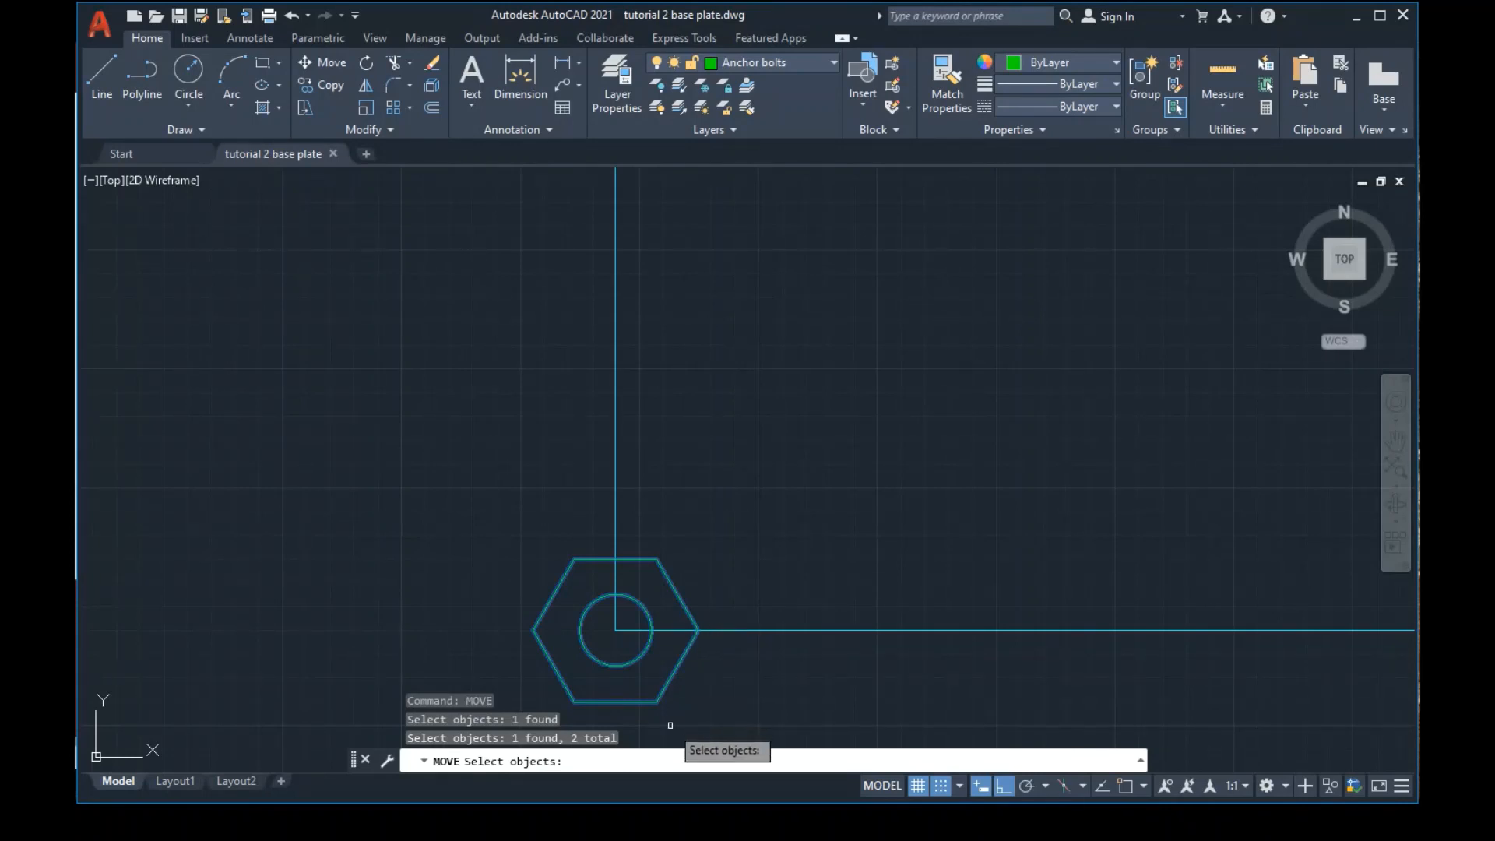
key(Return)
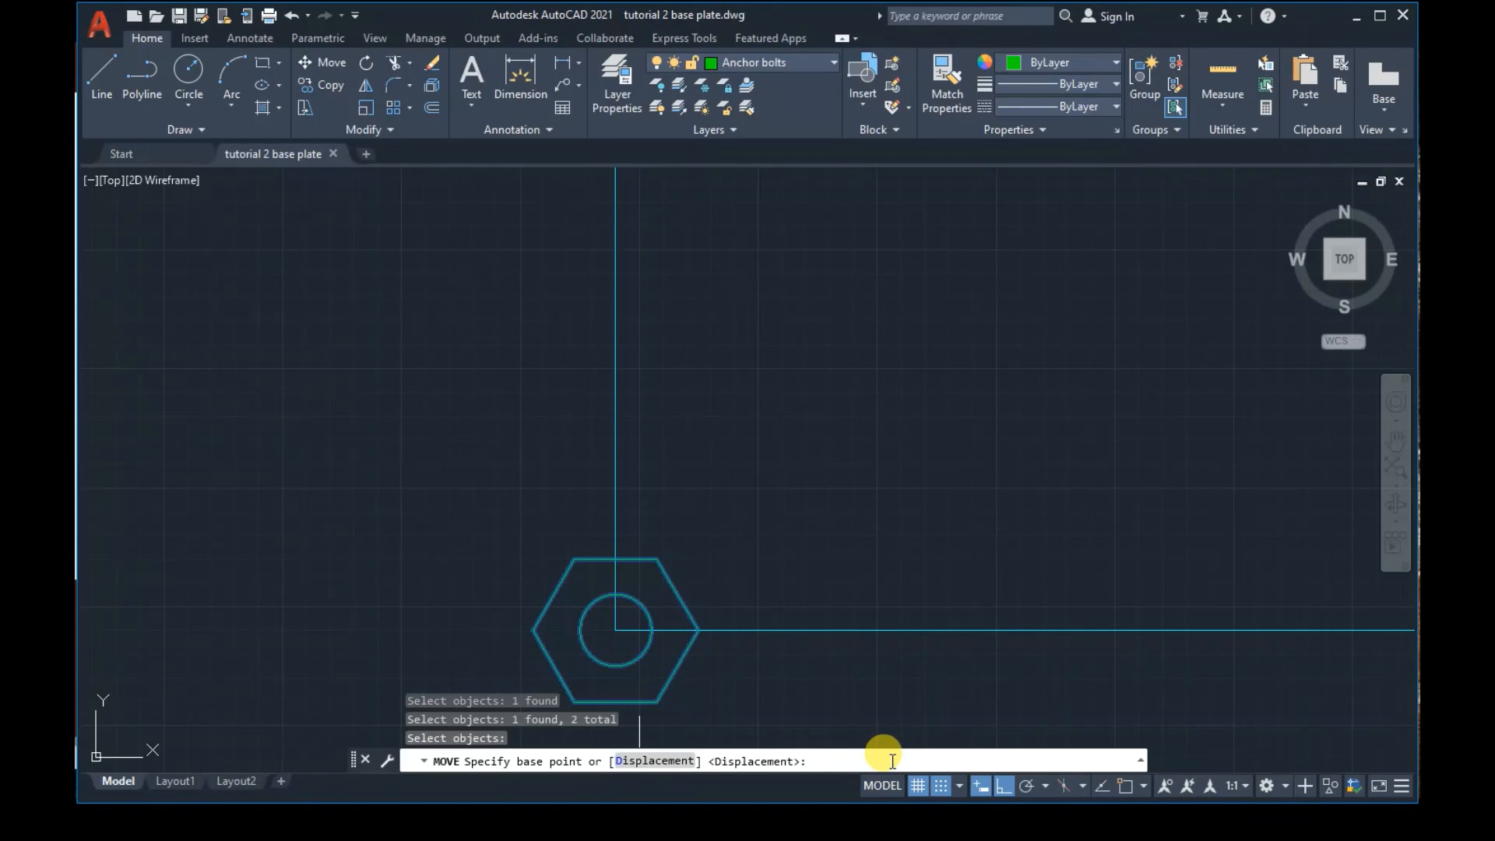
text(6,6)
key(Return)
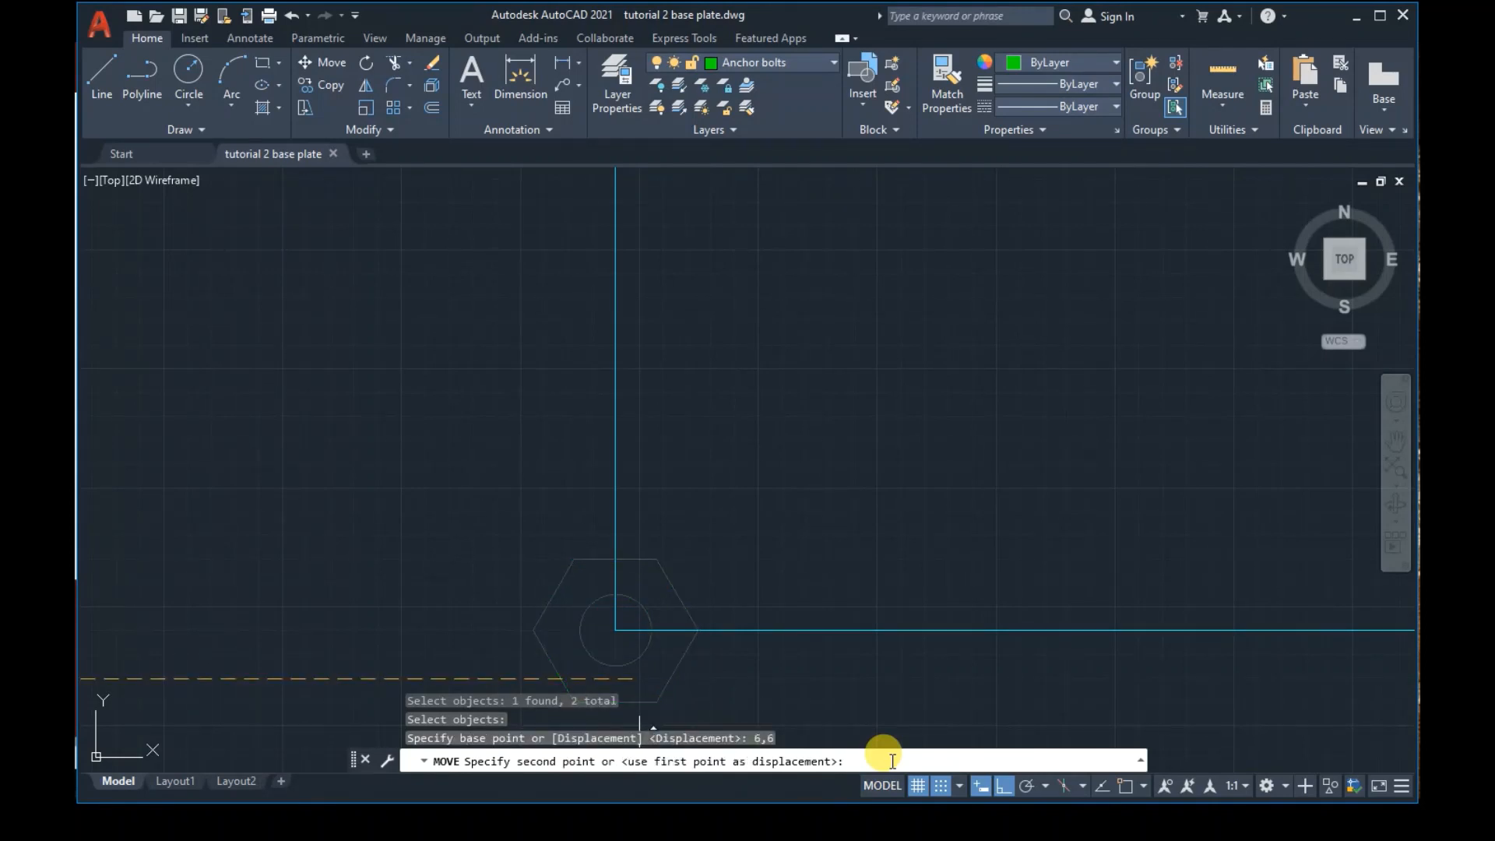
key(Return)
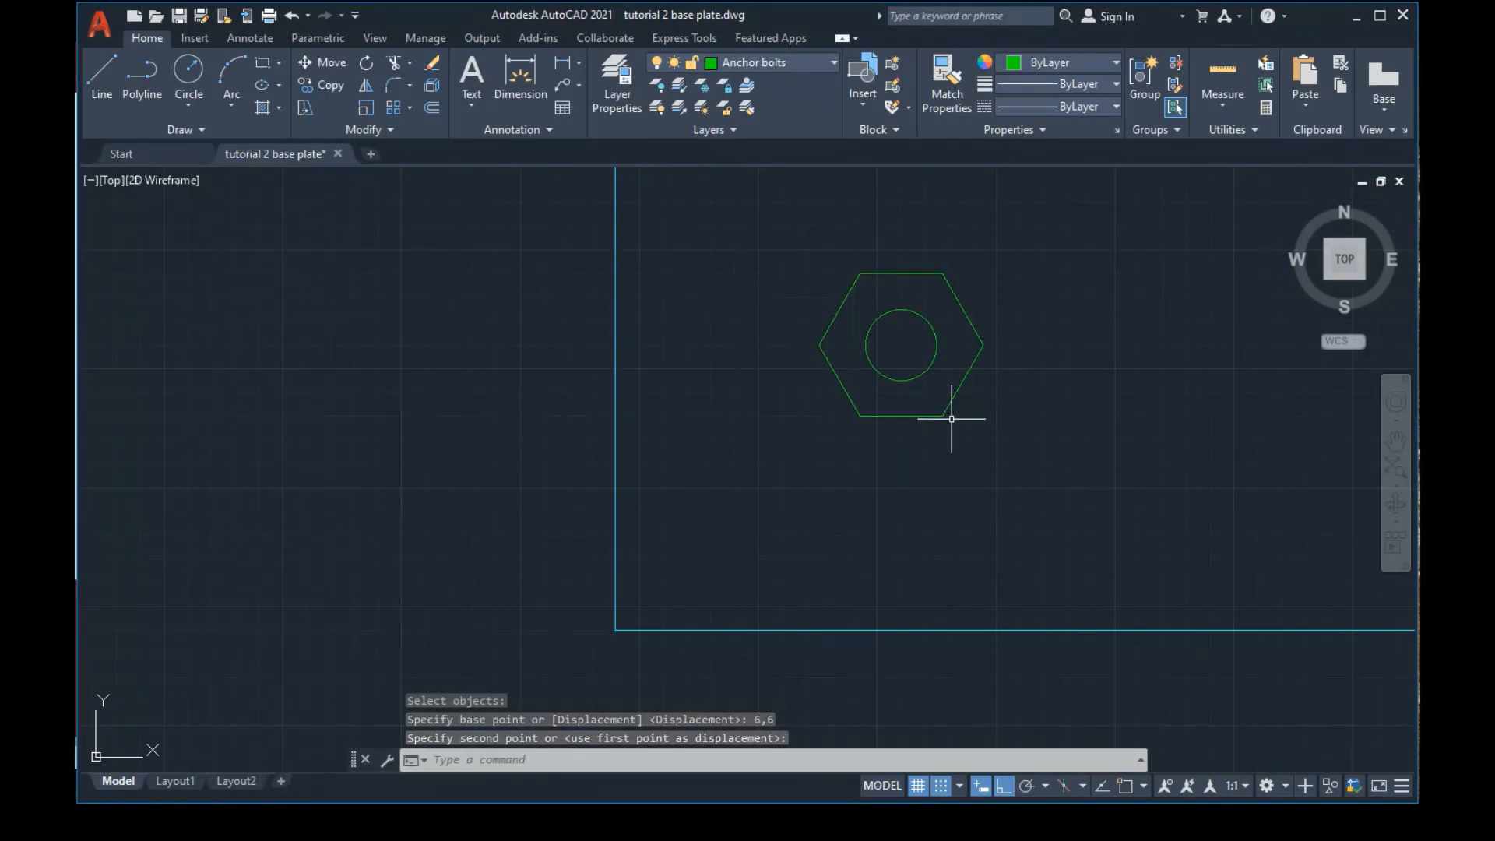
scroll(950, 420, down, 5)
scroll(952, 419, up, 2)
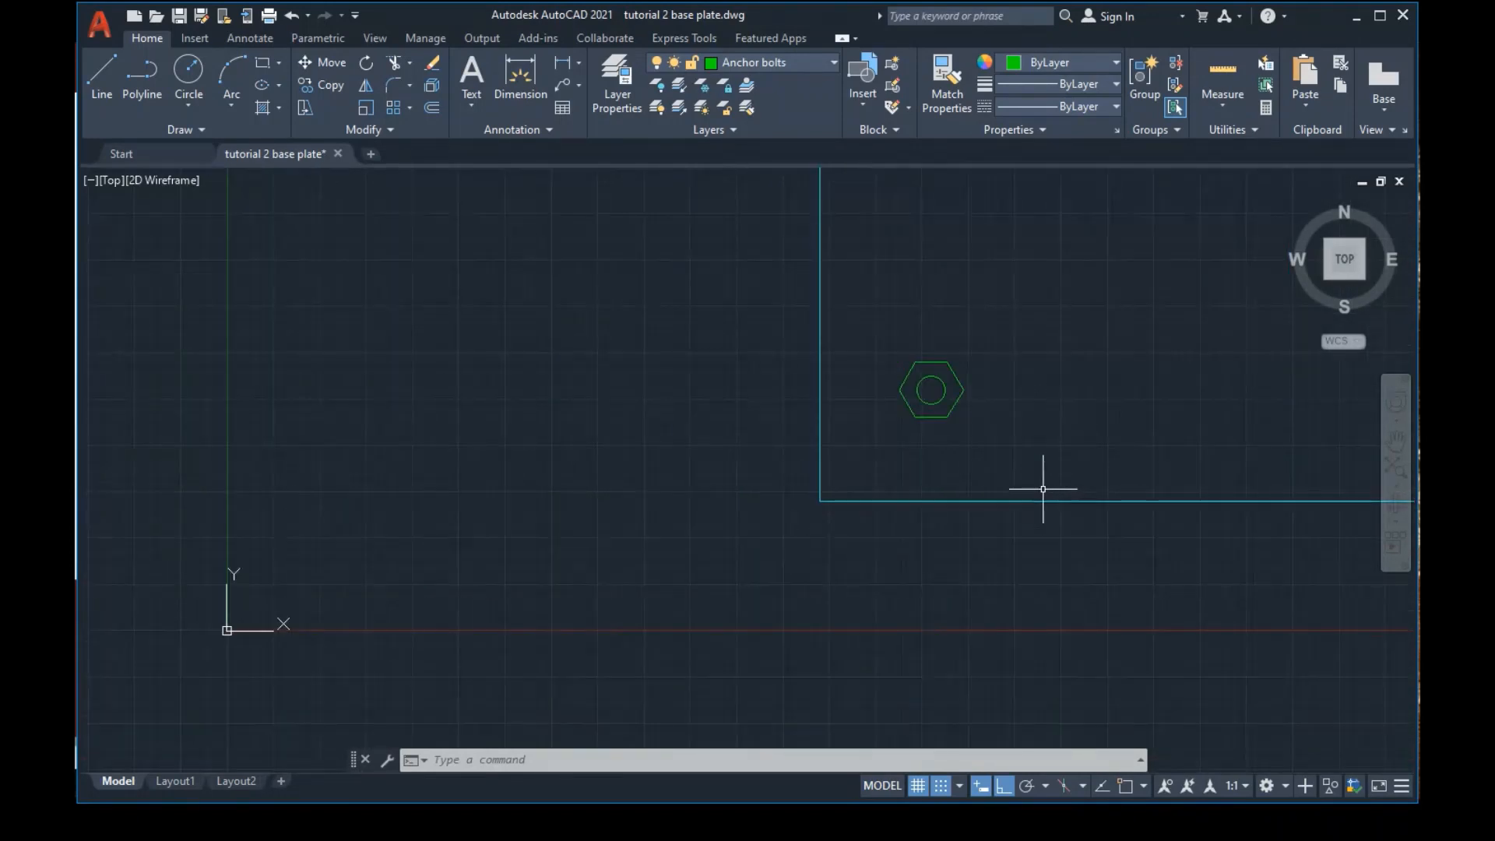
scroll(985, 502, down, 2)
scroll(981, 514, up, 1)
scroll(978, 510, down, 1)
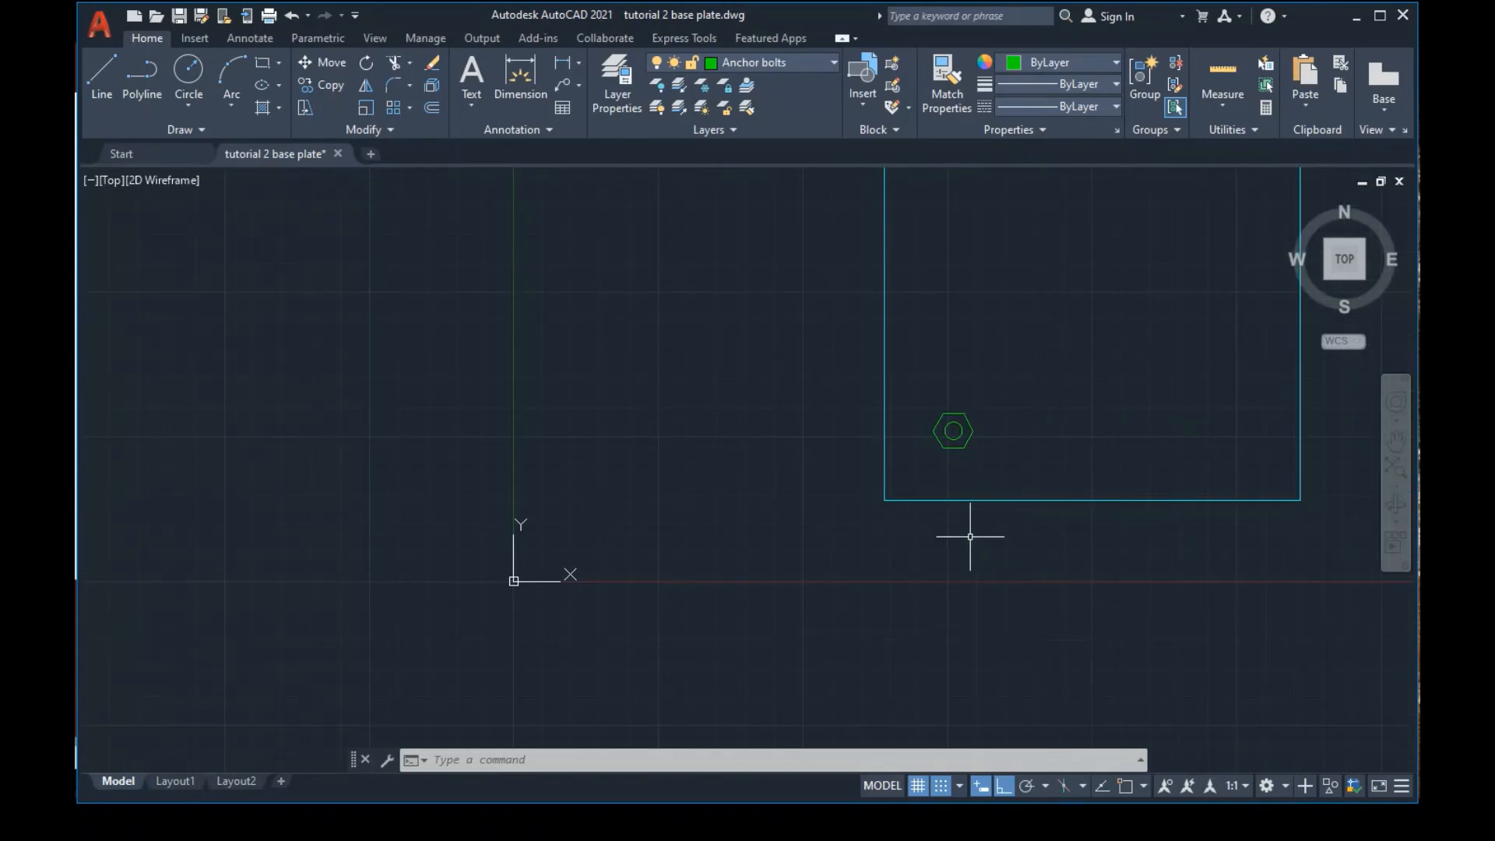
scroll(918, 561, up, 2)
scroll(912, 560, down, 2)
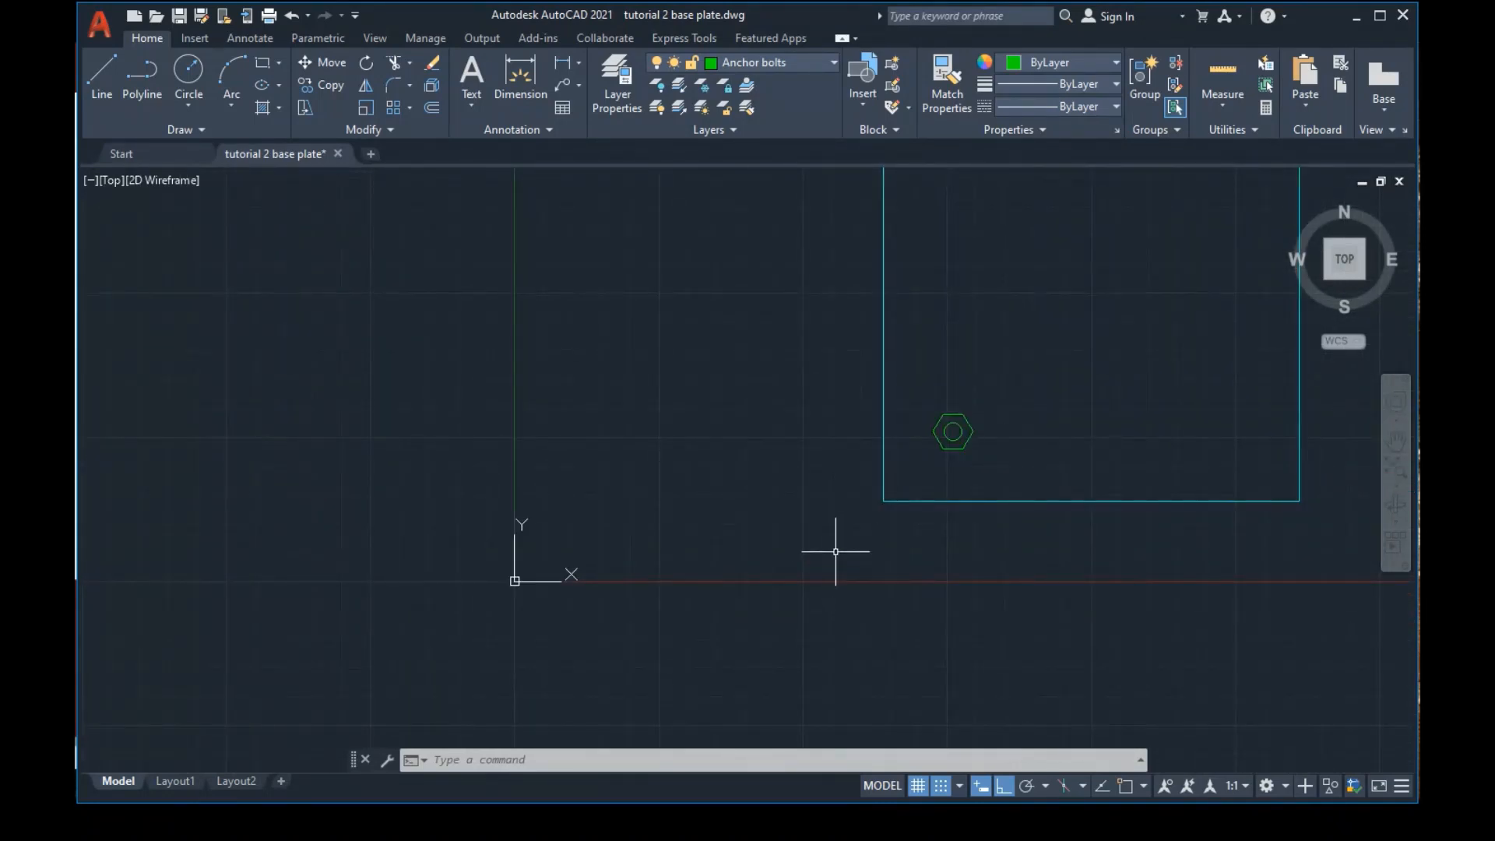
Zoom the view to show all of the drawing
scroll(819, 560, up, 1)
mouse_move(813, 558)
middle_down()
mouse_move(264, 654)
mouse_move(350, 634)
mouse_move(581, 653)
mouse_move(464, 604)
middle_up()
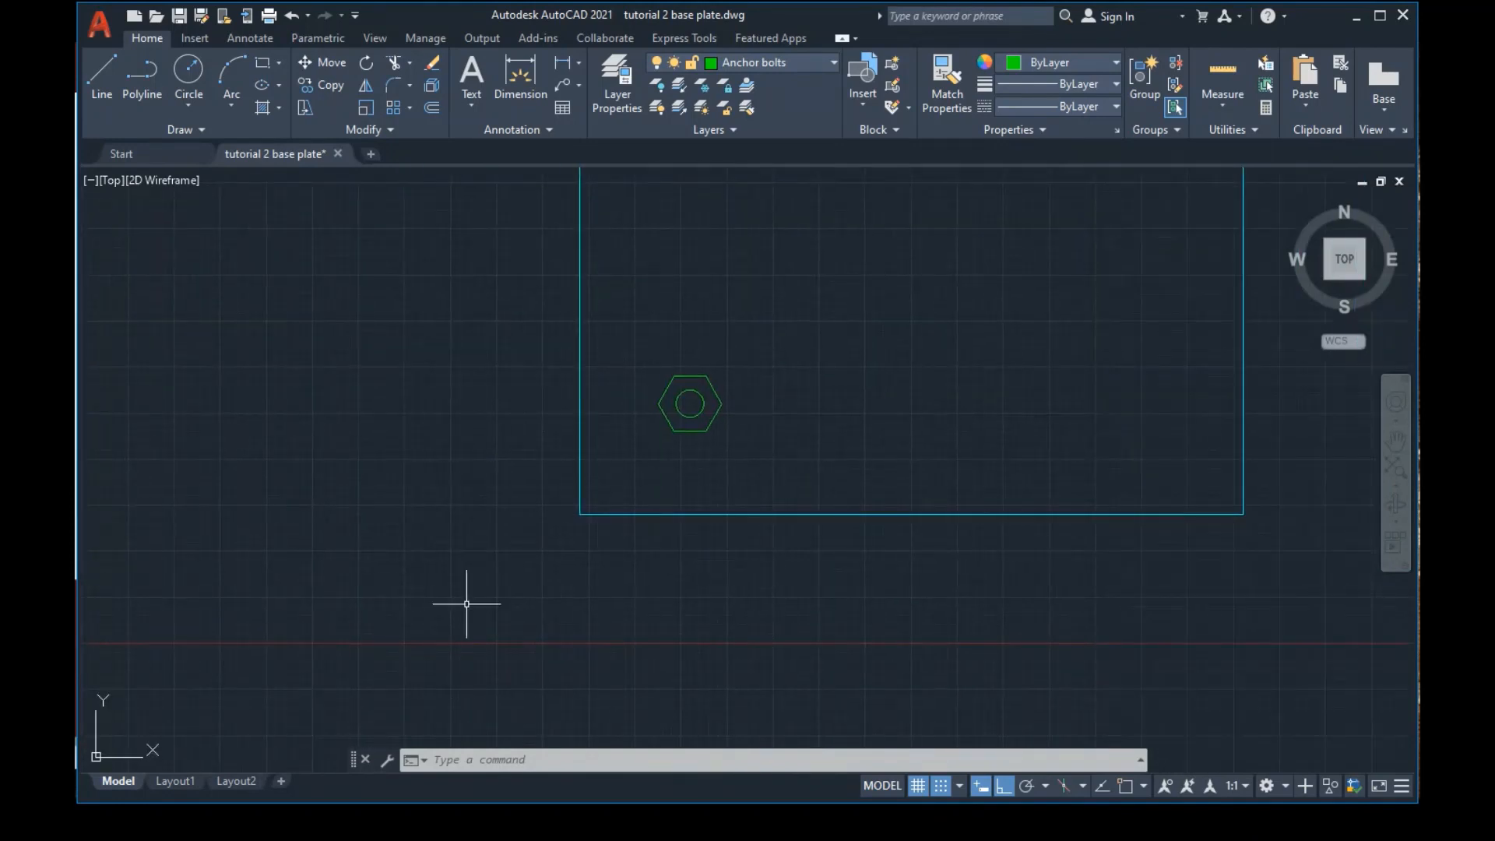
click(578, 761)
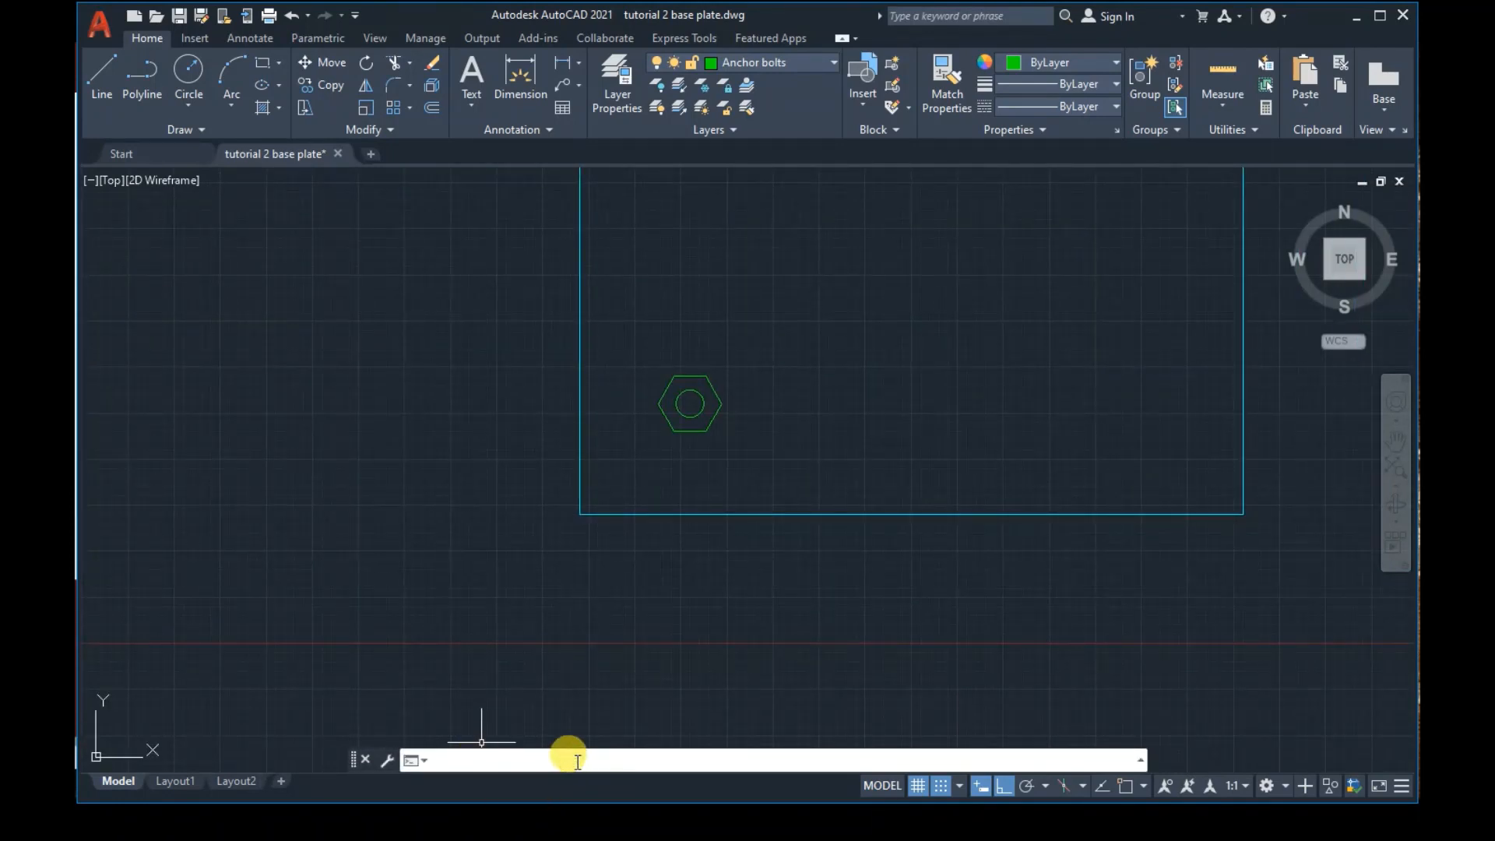
text(z)
key(Return)
text(a)
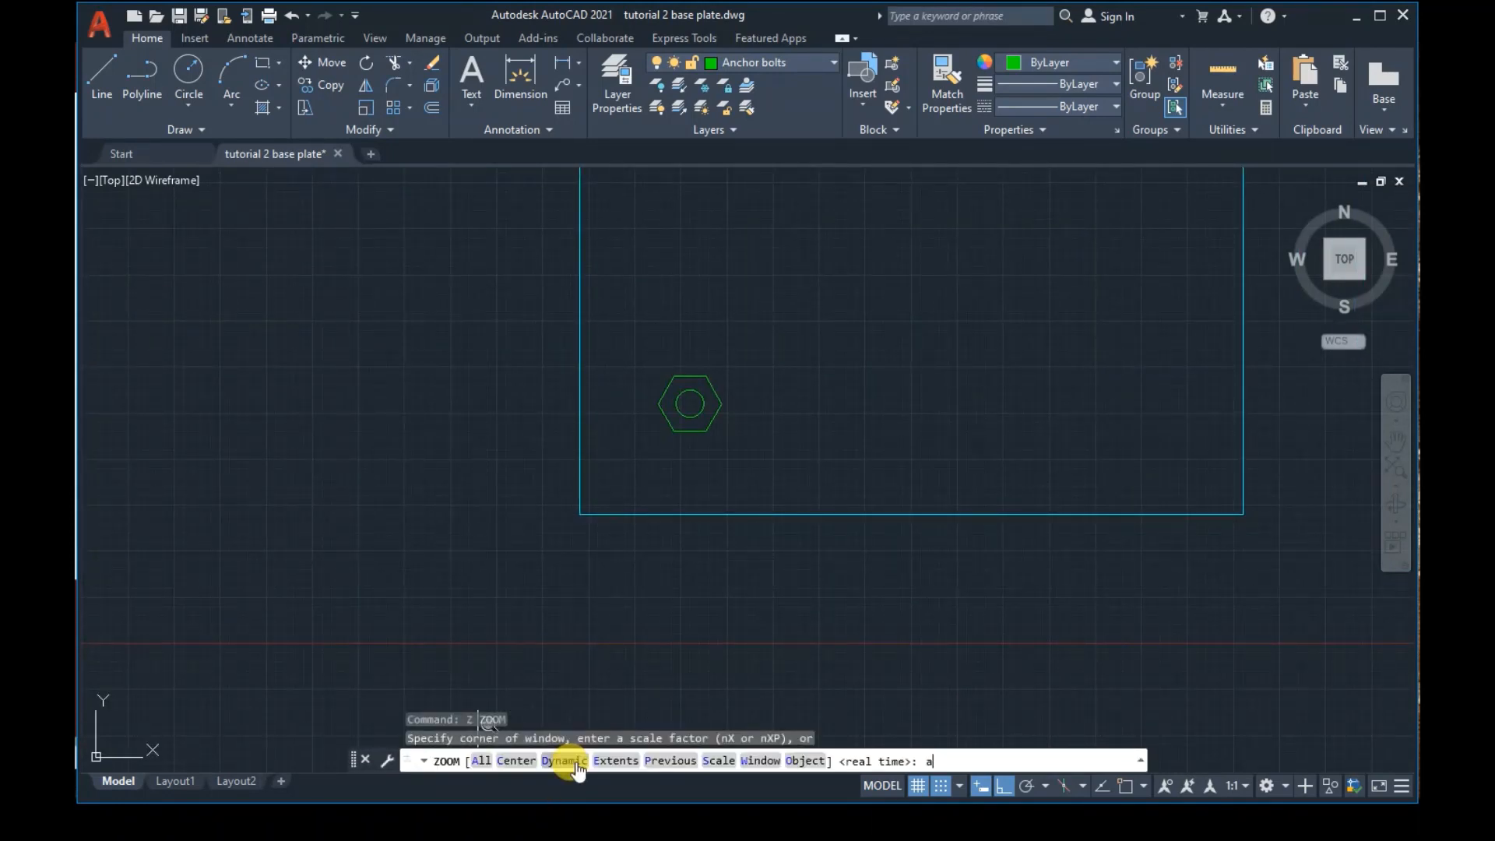
key(Return)
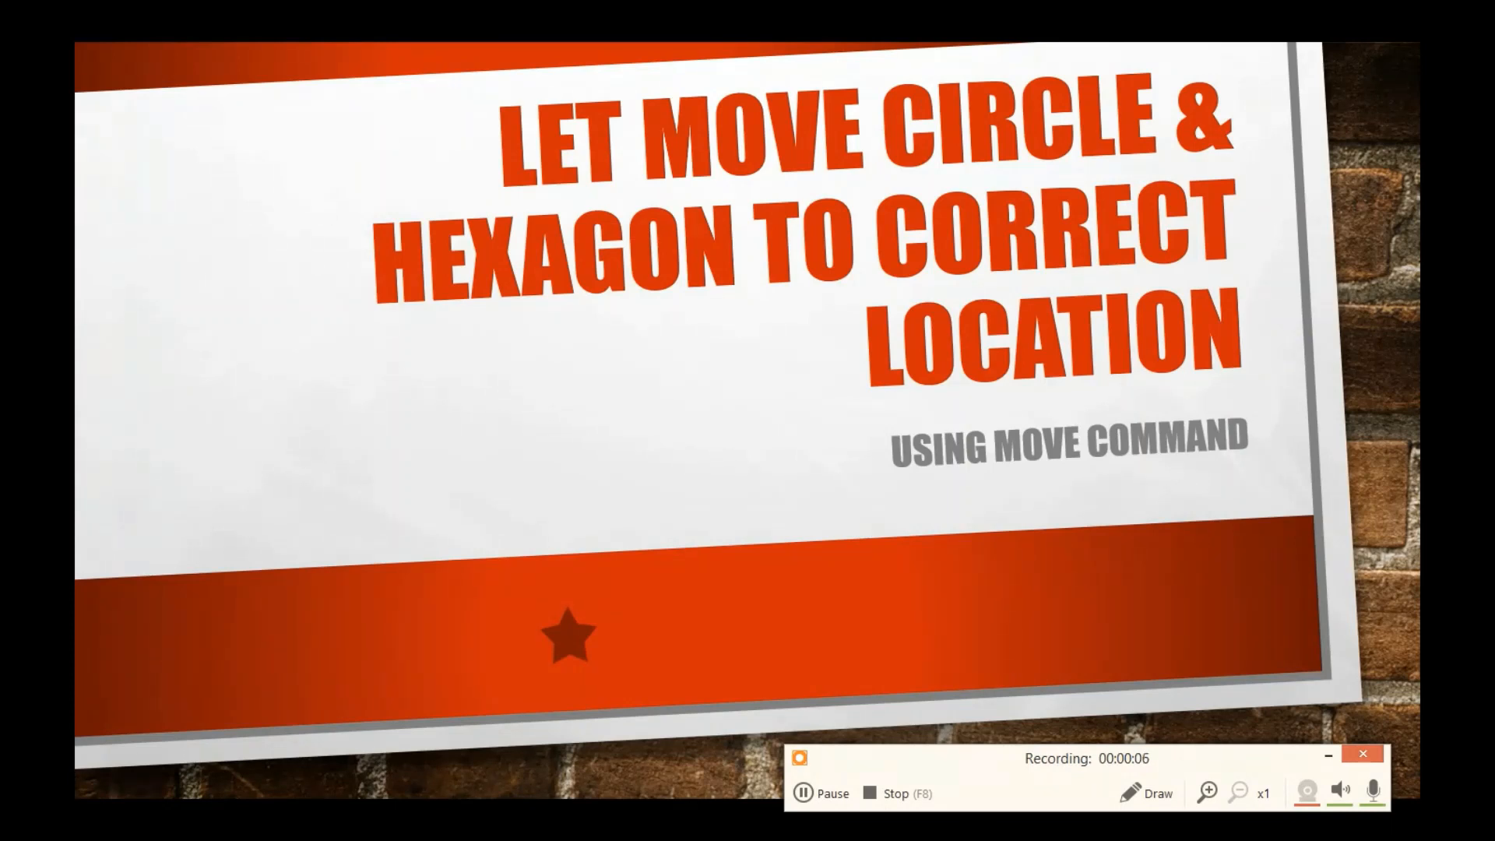
key(Right)
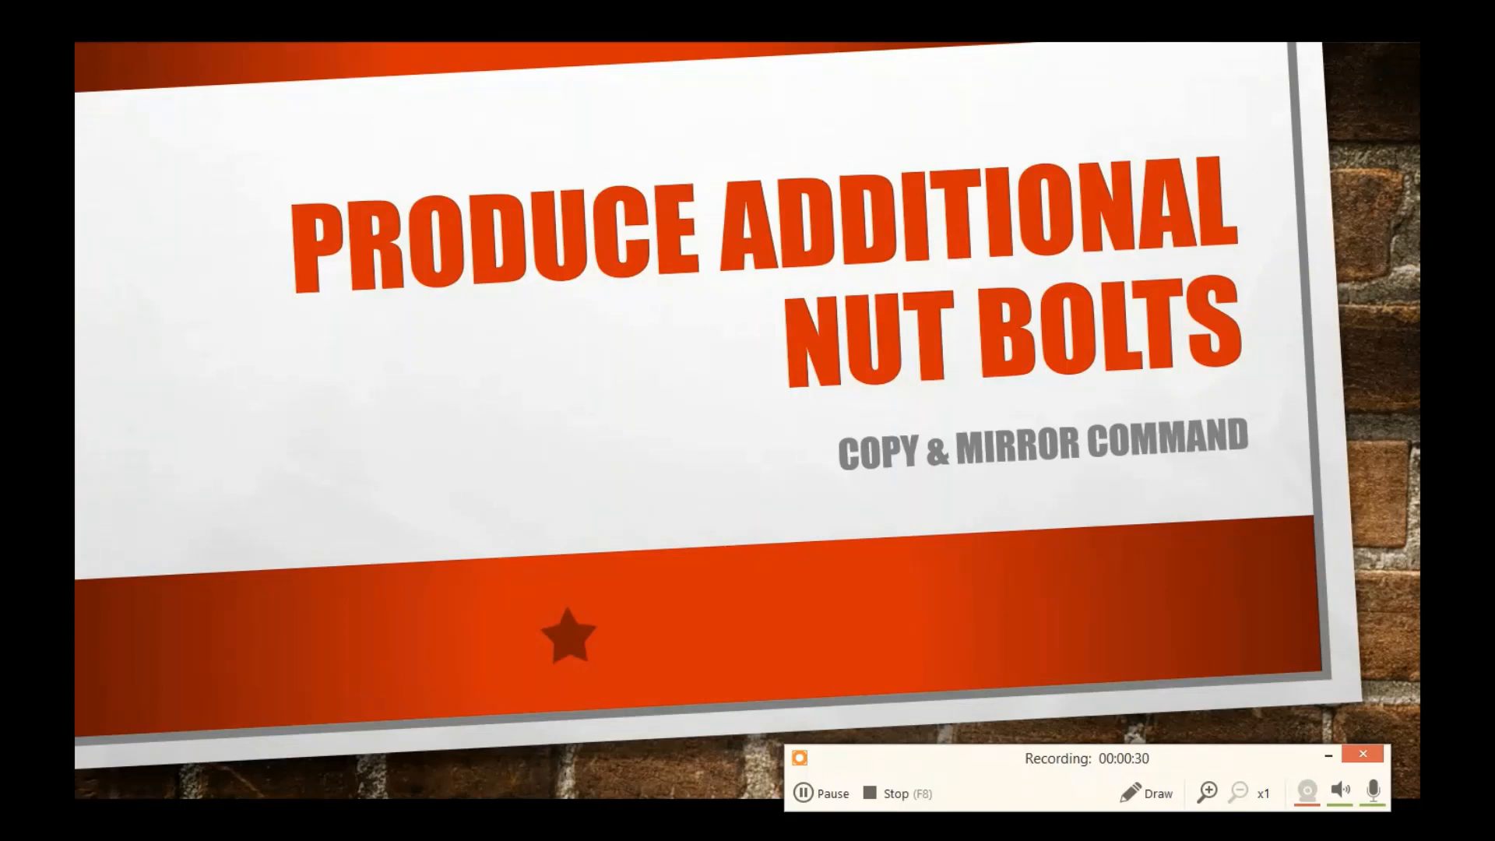
Switch back to AutoCAD and reassign the hexagon around the bolt circle to the Nuts layer
key(alt+Tab)
key(alt+Tab)
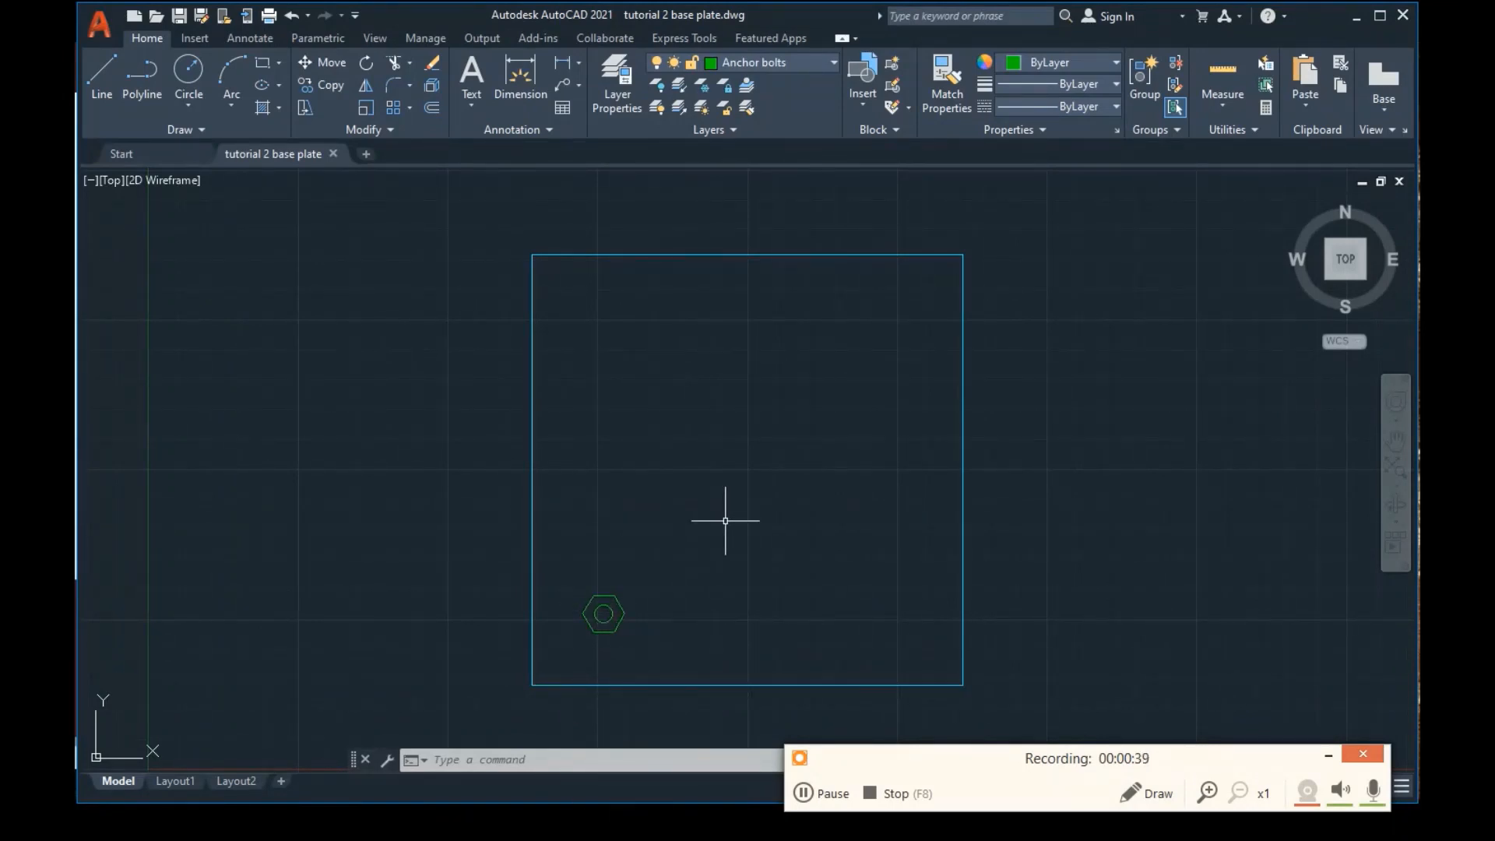
scroll(729, 514, up, 4)
scroll(729, 510, down, 4)
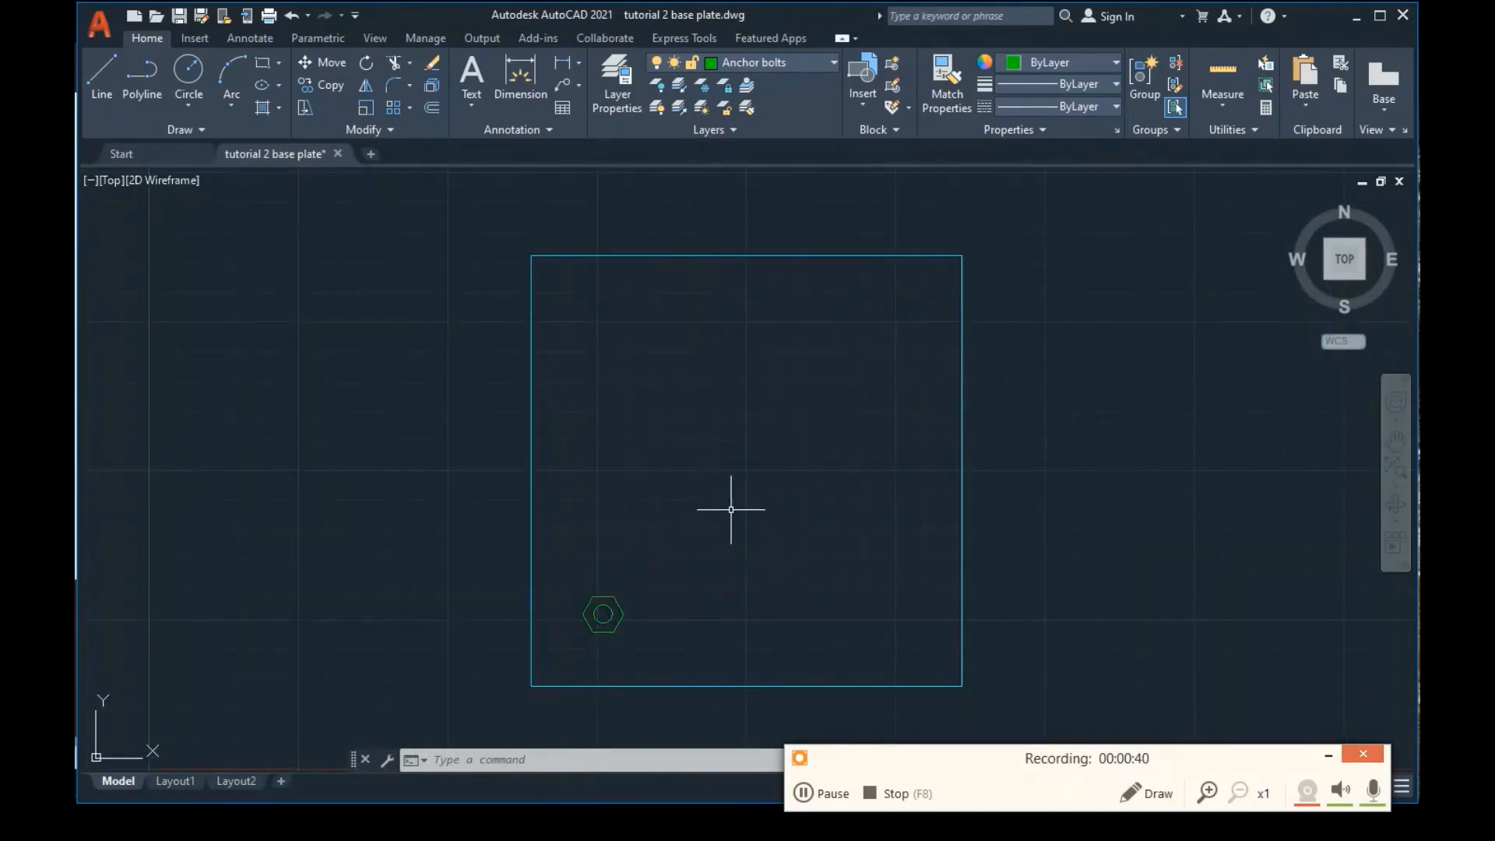
scroll(731, 507, up, 4)
scroll(730, 507, down, 2)
scroll(761, 484, down, 2)
middle_drag(760, 483, 804, 366)
scroll(810, 359, up, 4)
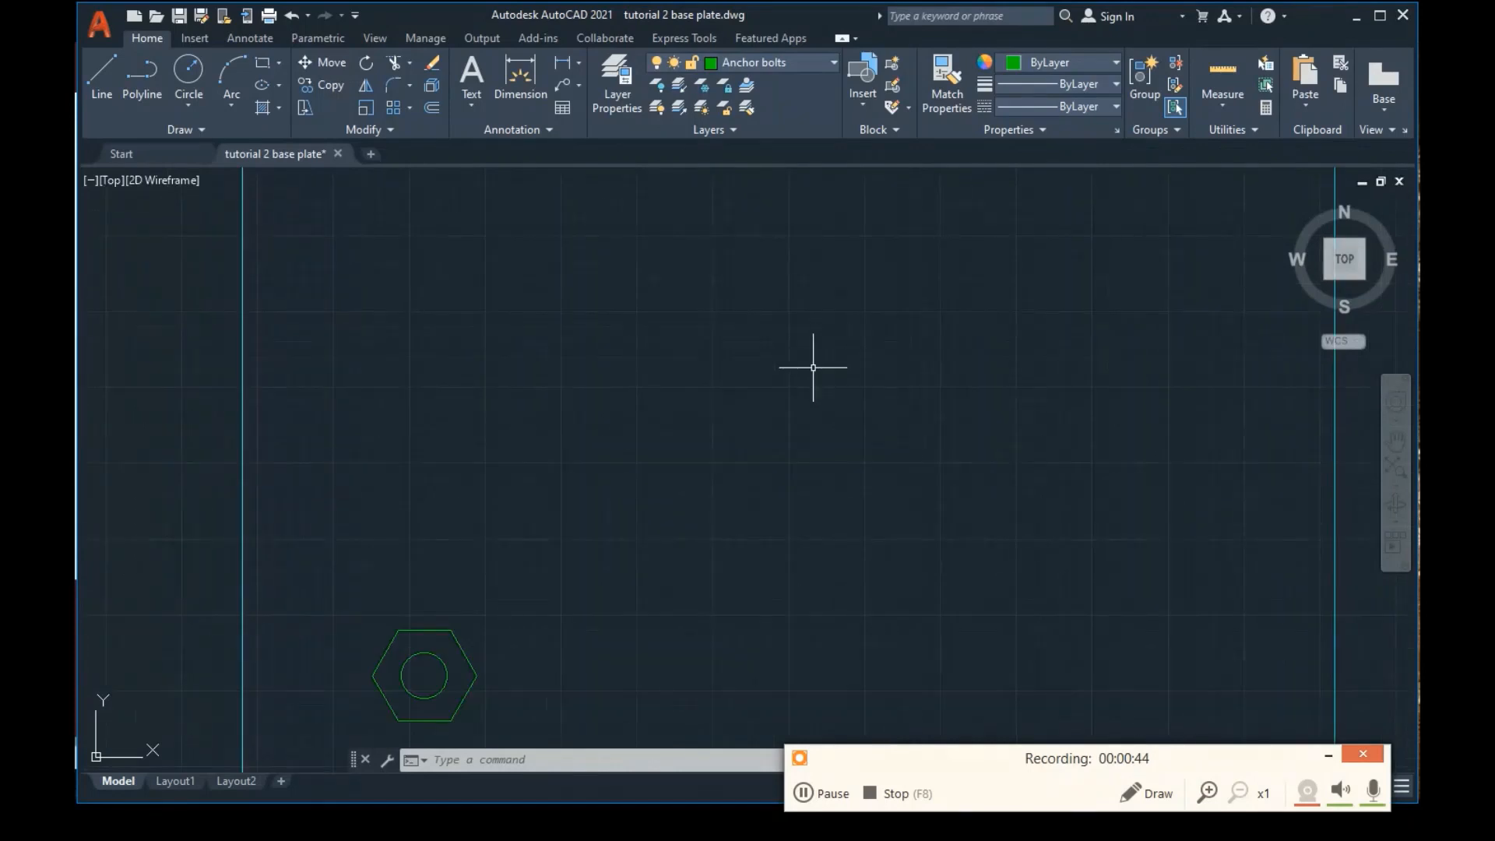
click(442, 617)
click(432, 632)
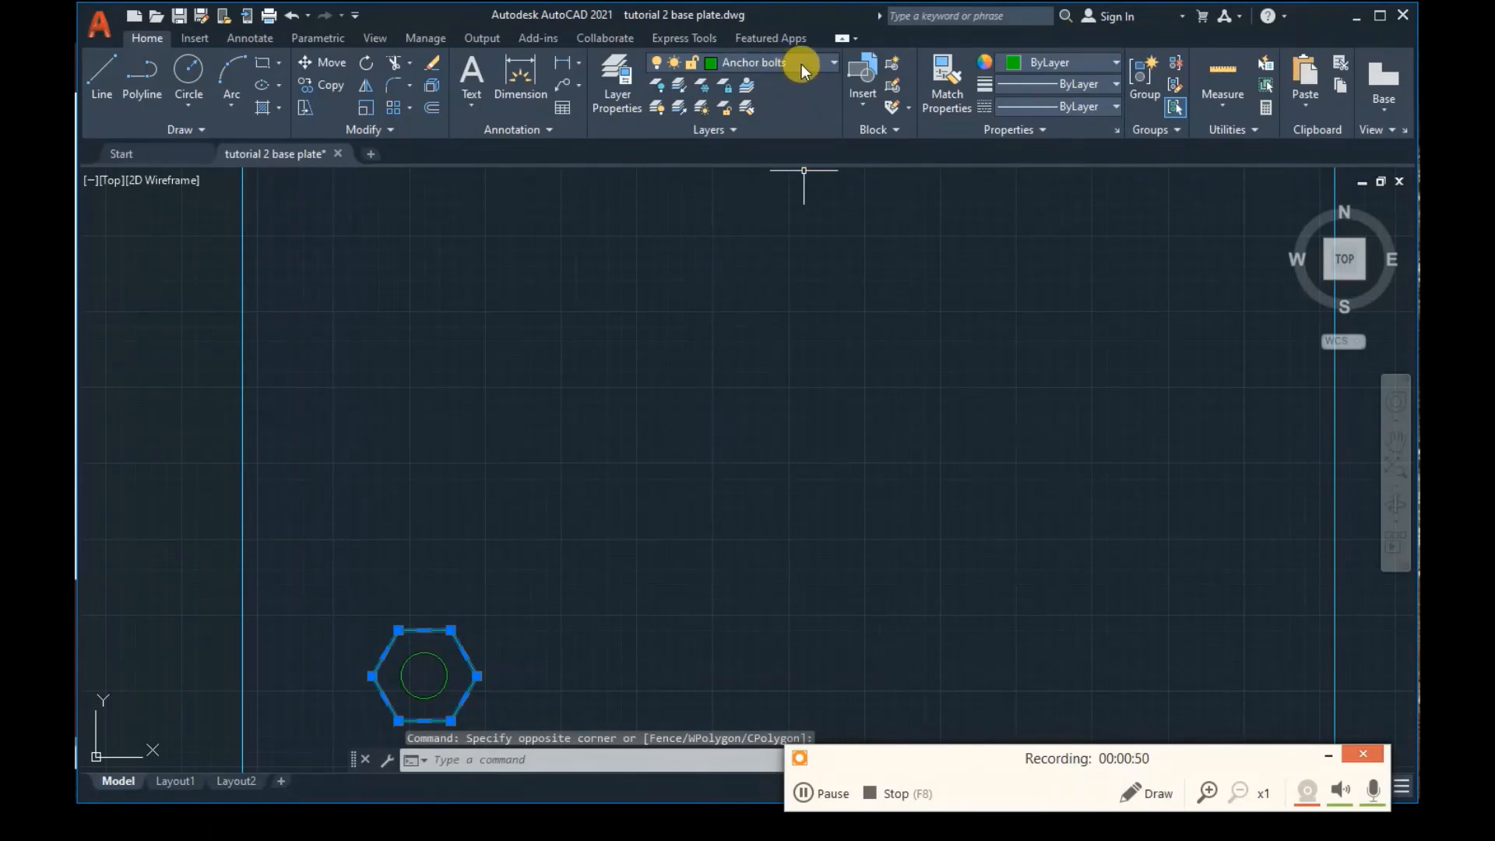
click(831, 64)
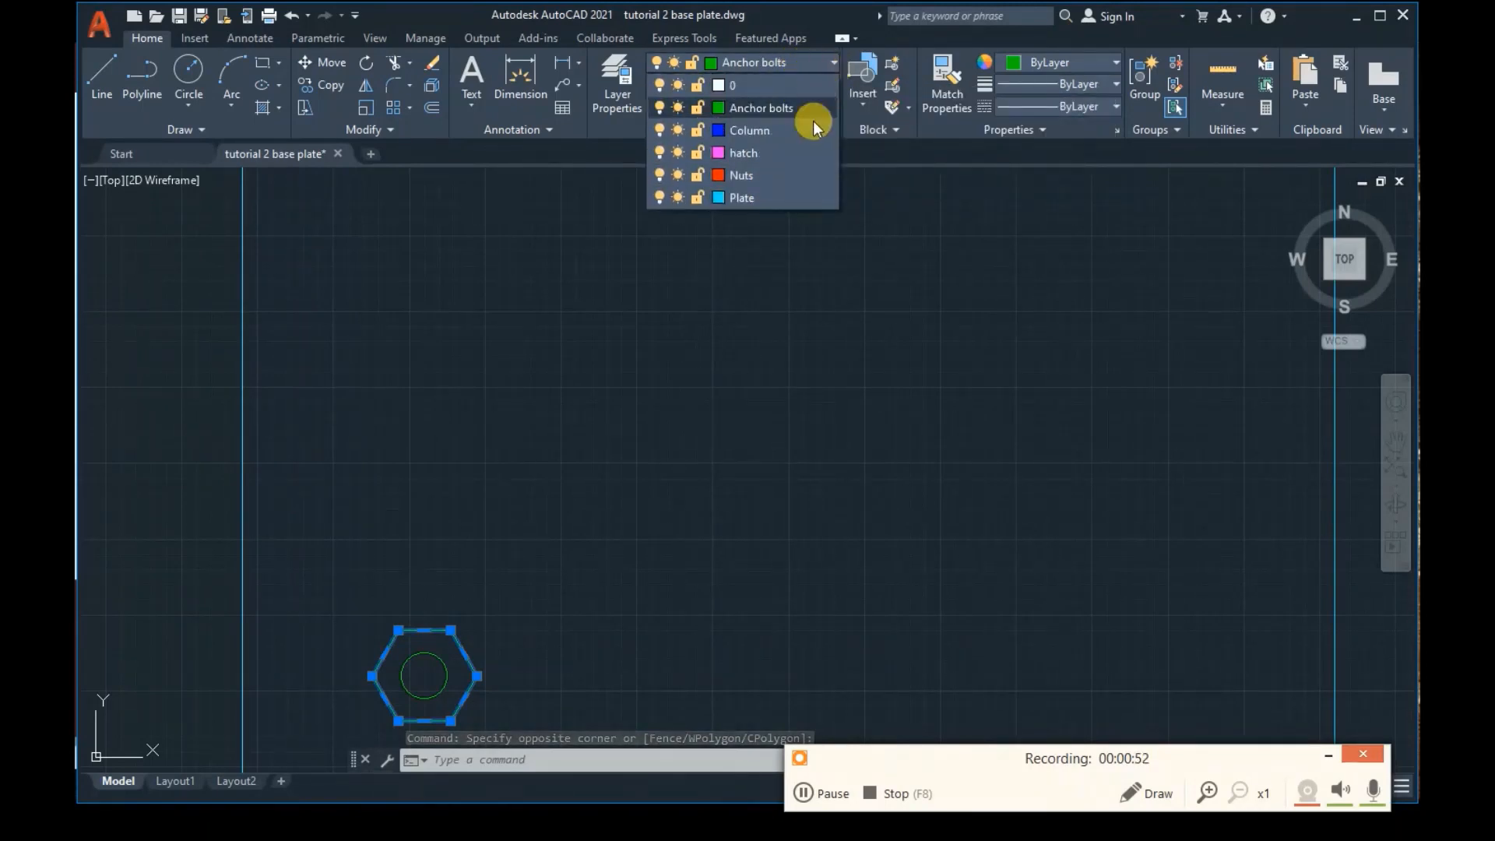
click(767, 175)
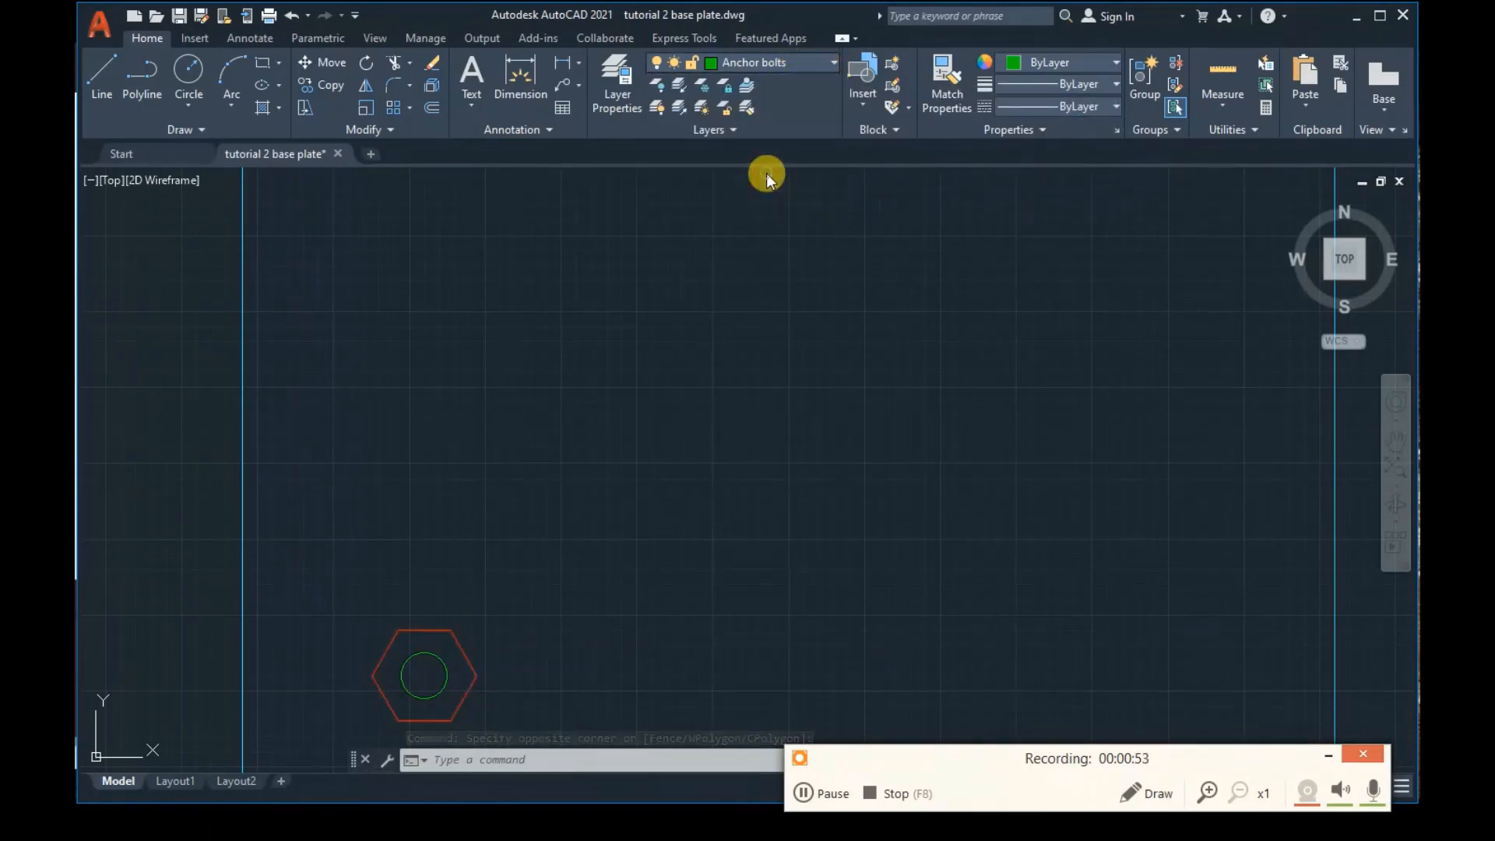
click(838, 470)
key(Escape)
Copy the hexagon and bolt circle together toward the plate's upper-left corner by a displacement of 0,24
scroll(857, 479, down, 4)
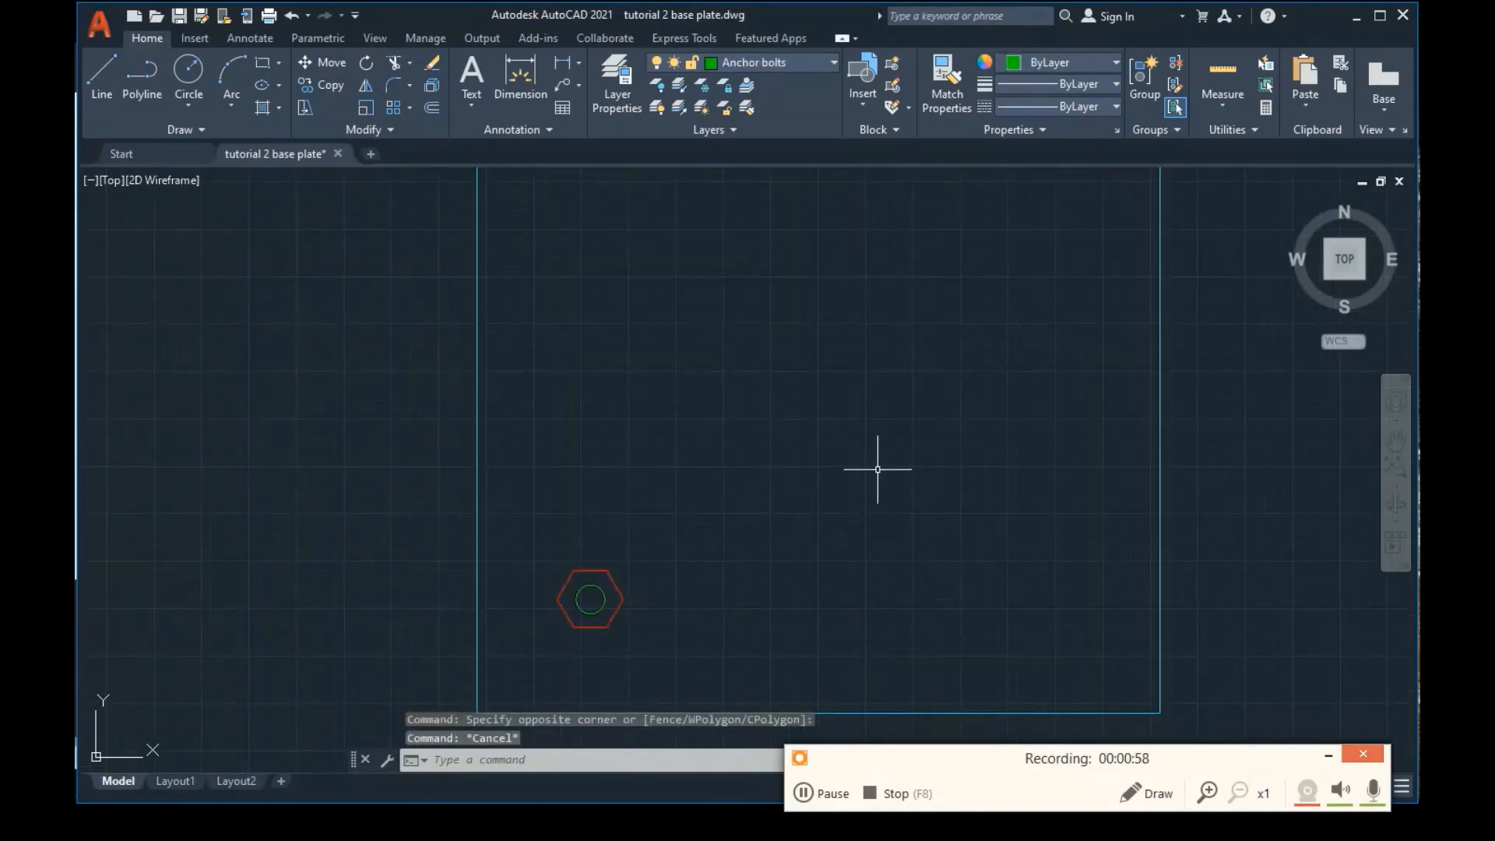
scroll(877, 470, up, 2)
scroll(876, 468, down, 2)
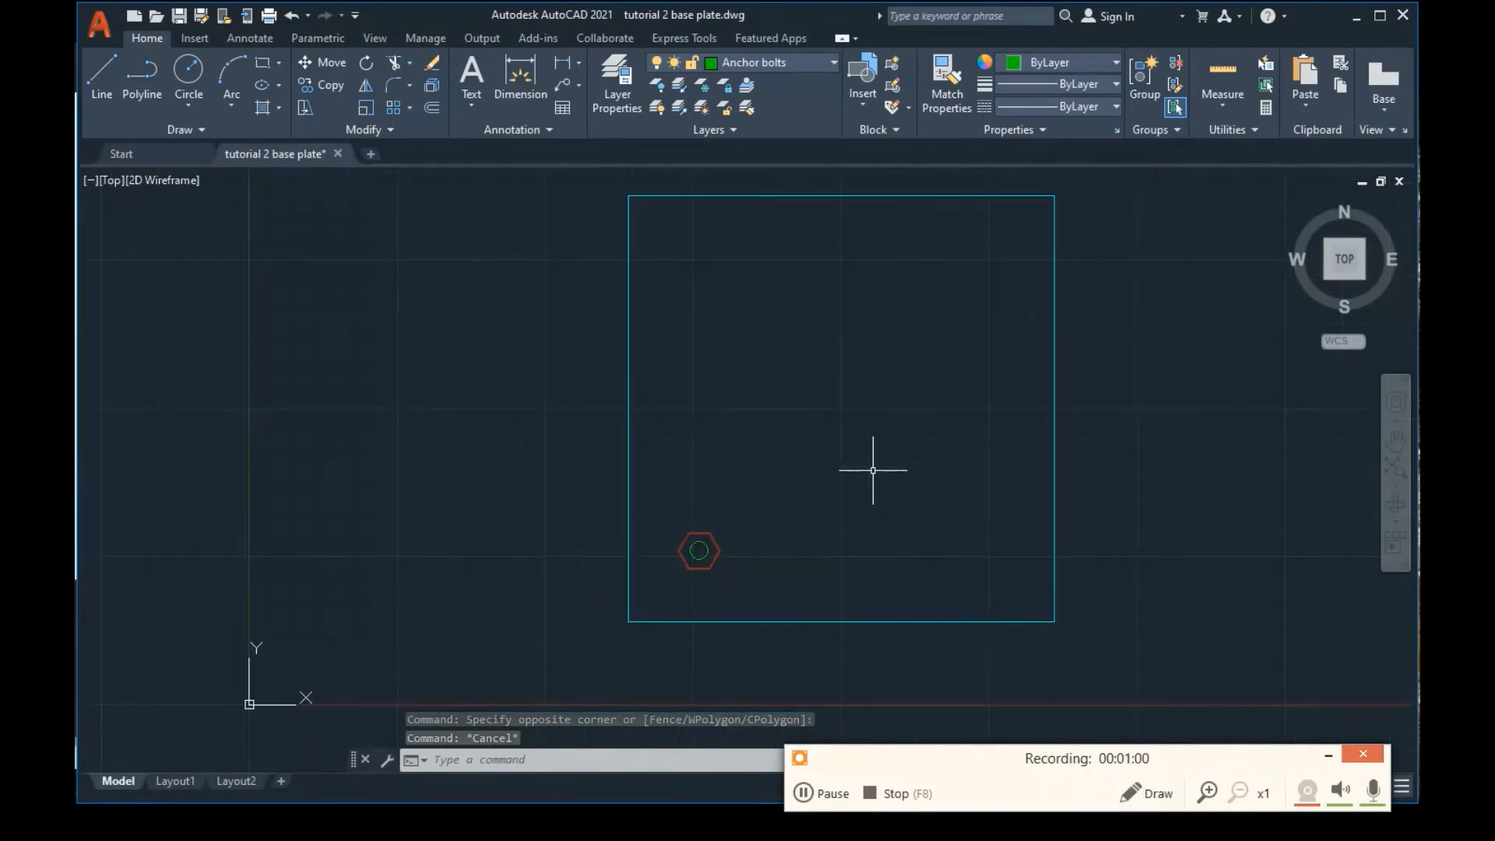
key(Escape)
key(Escape)
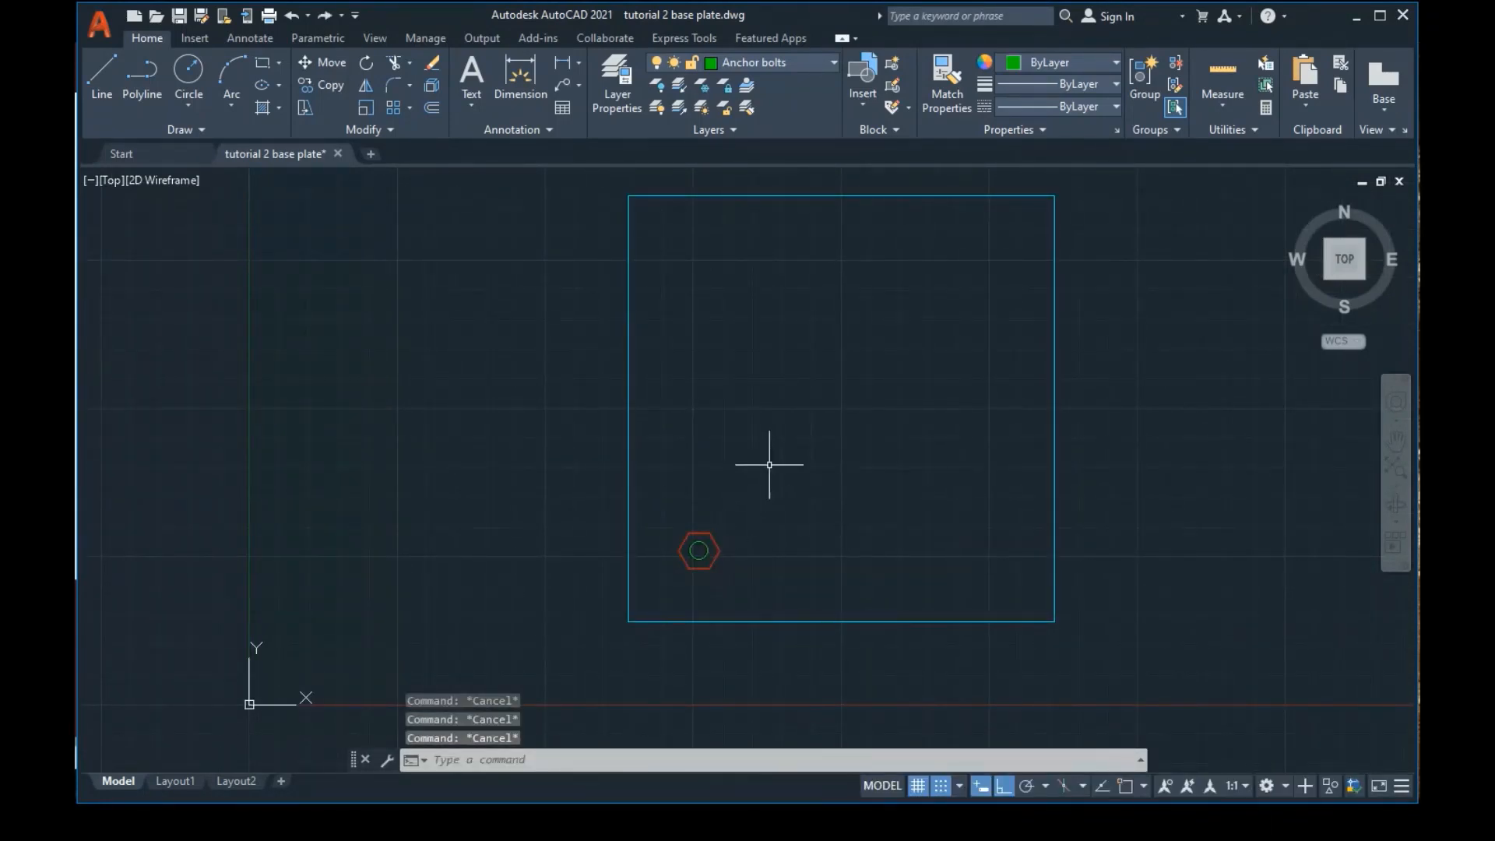
click(635, 760)
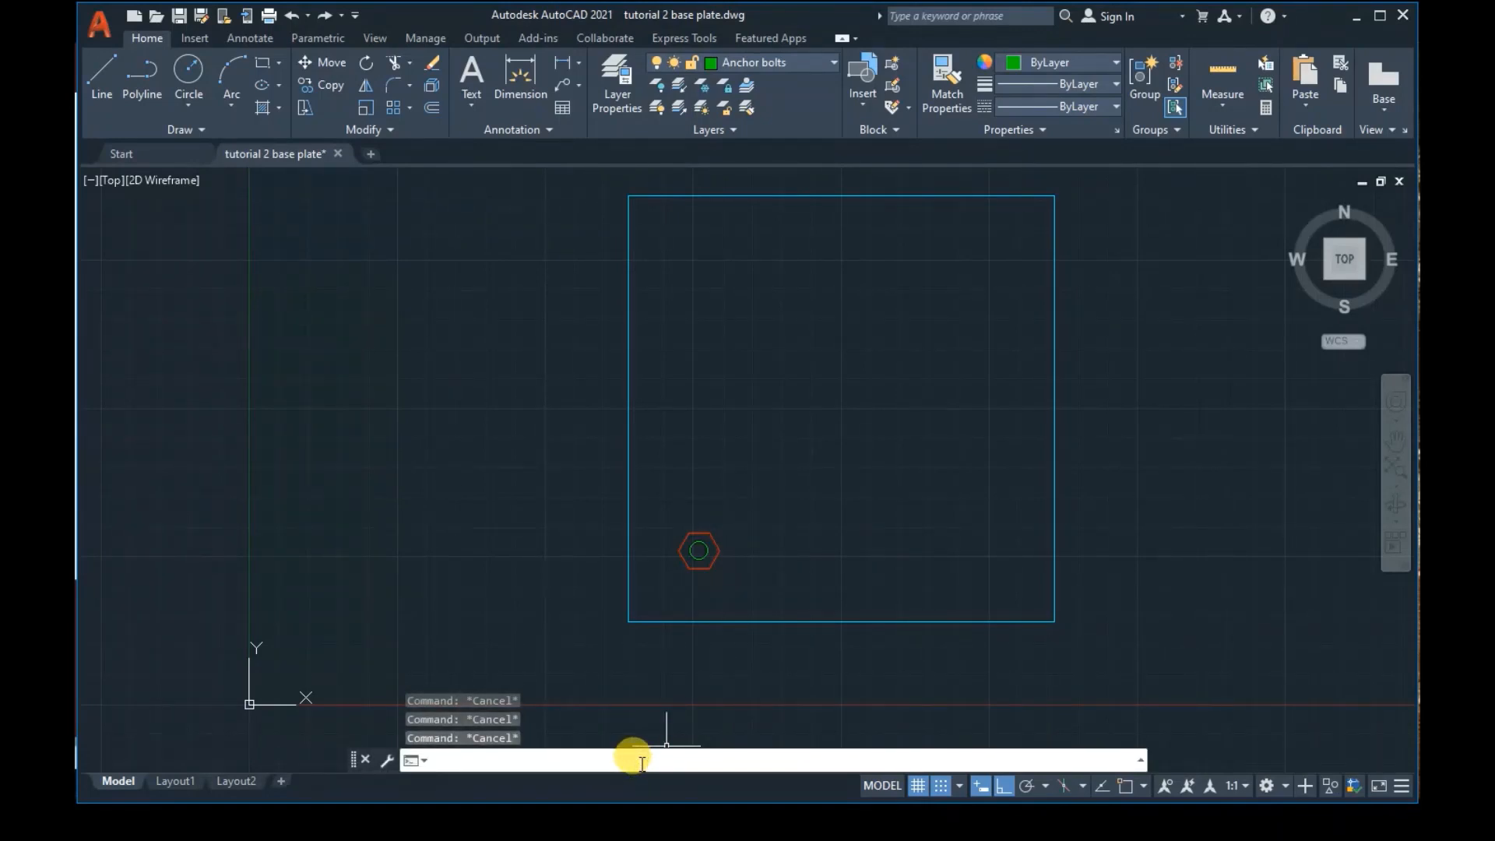
text(COPY)
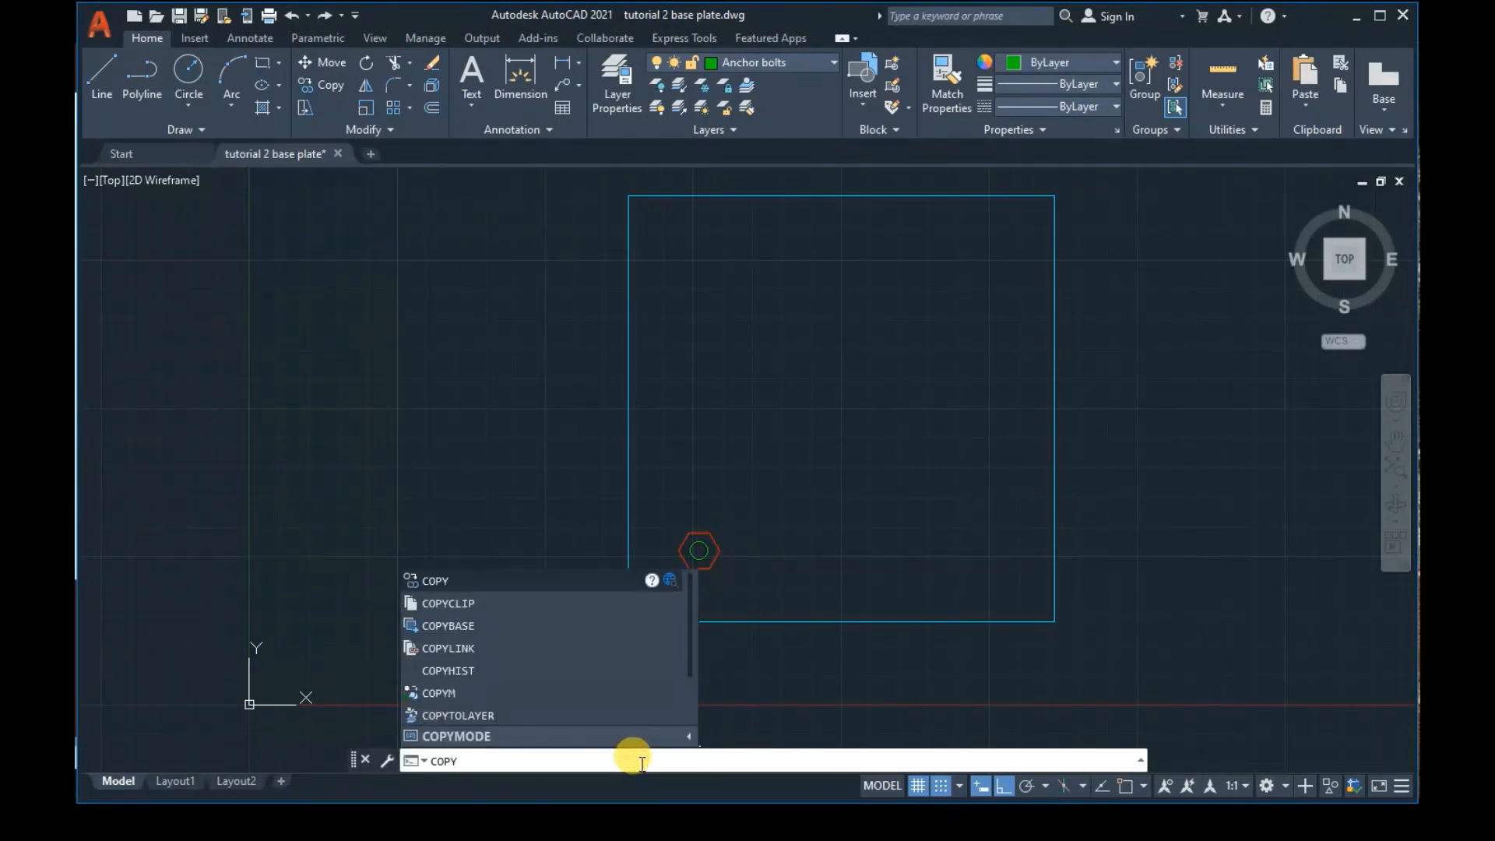
key(Return)
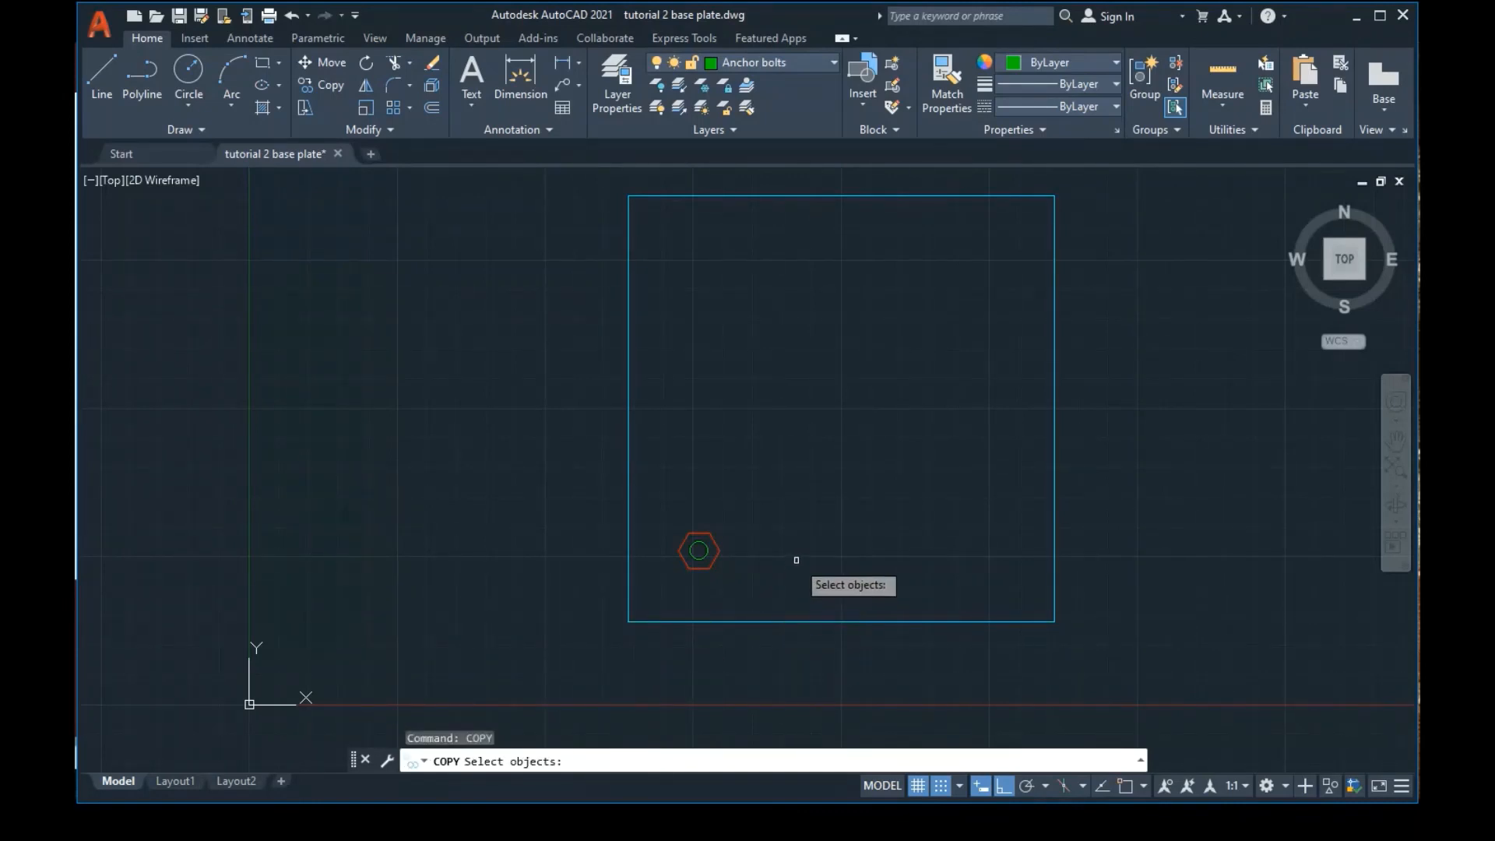
click(708, 548)
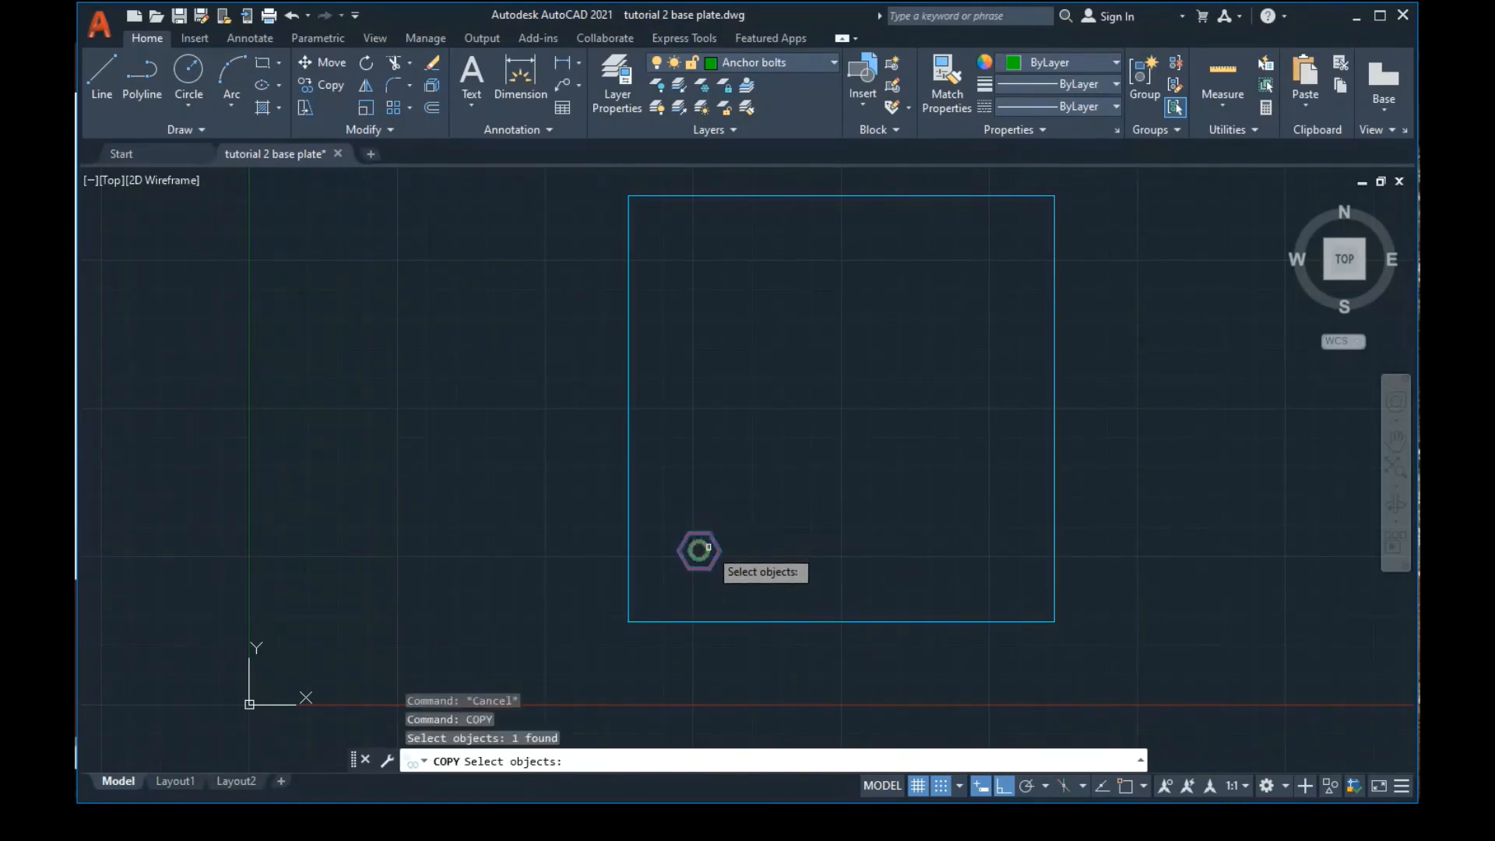
click(709, 547)
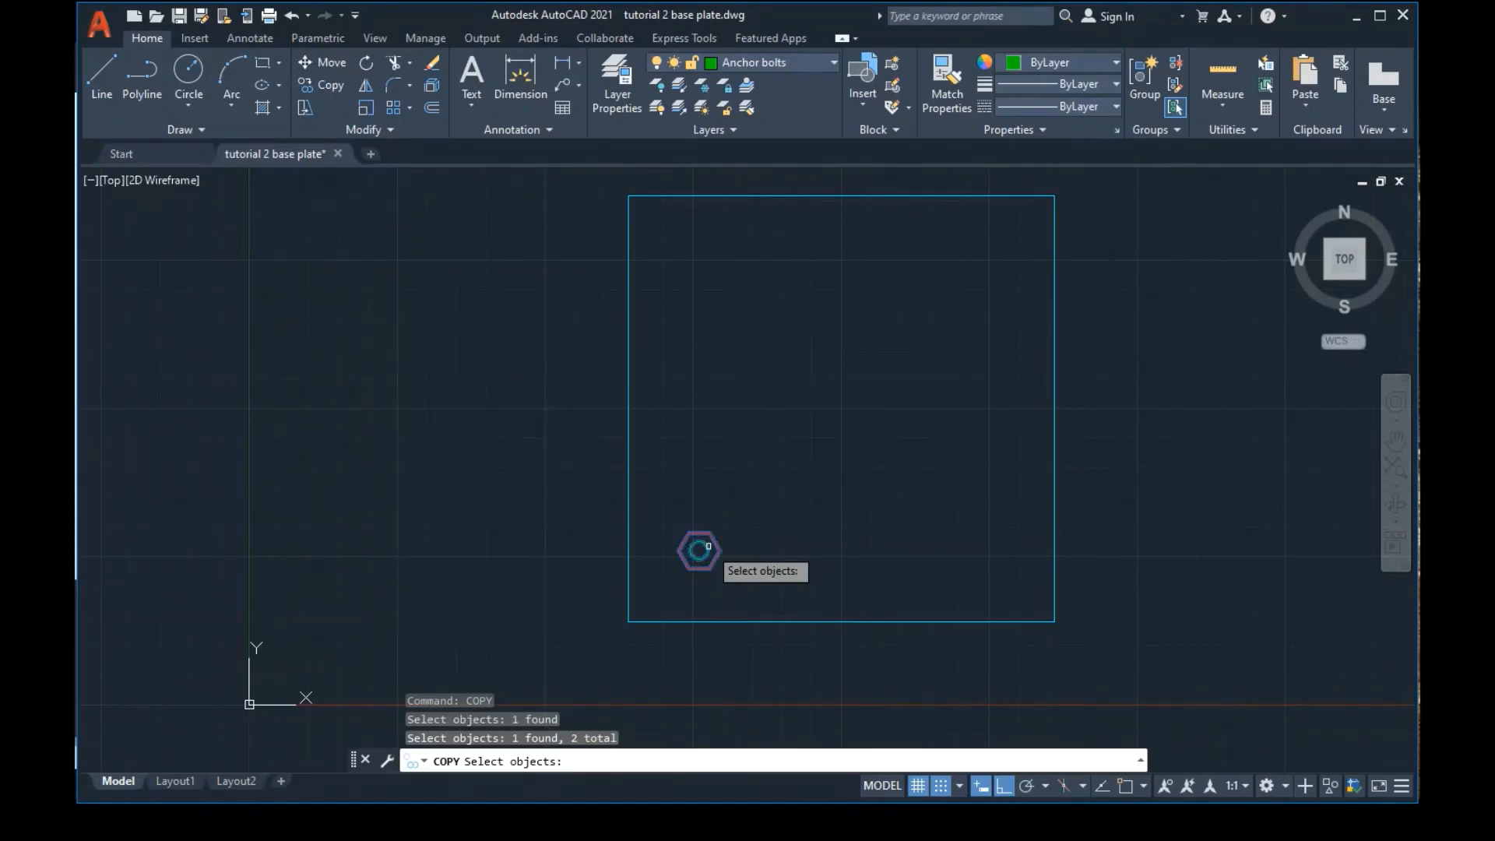
key(Return)
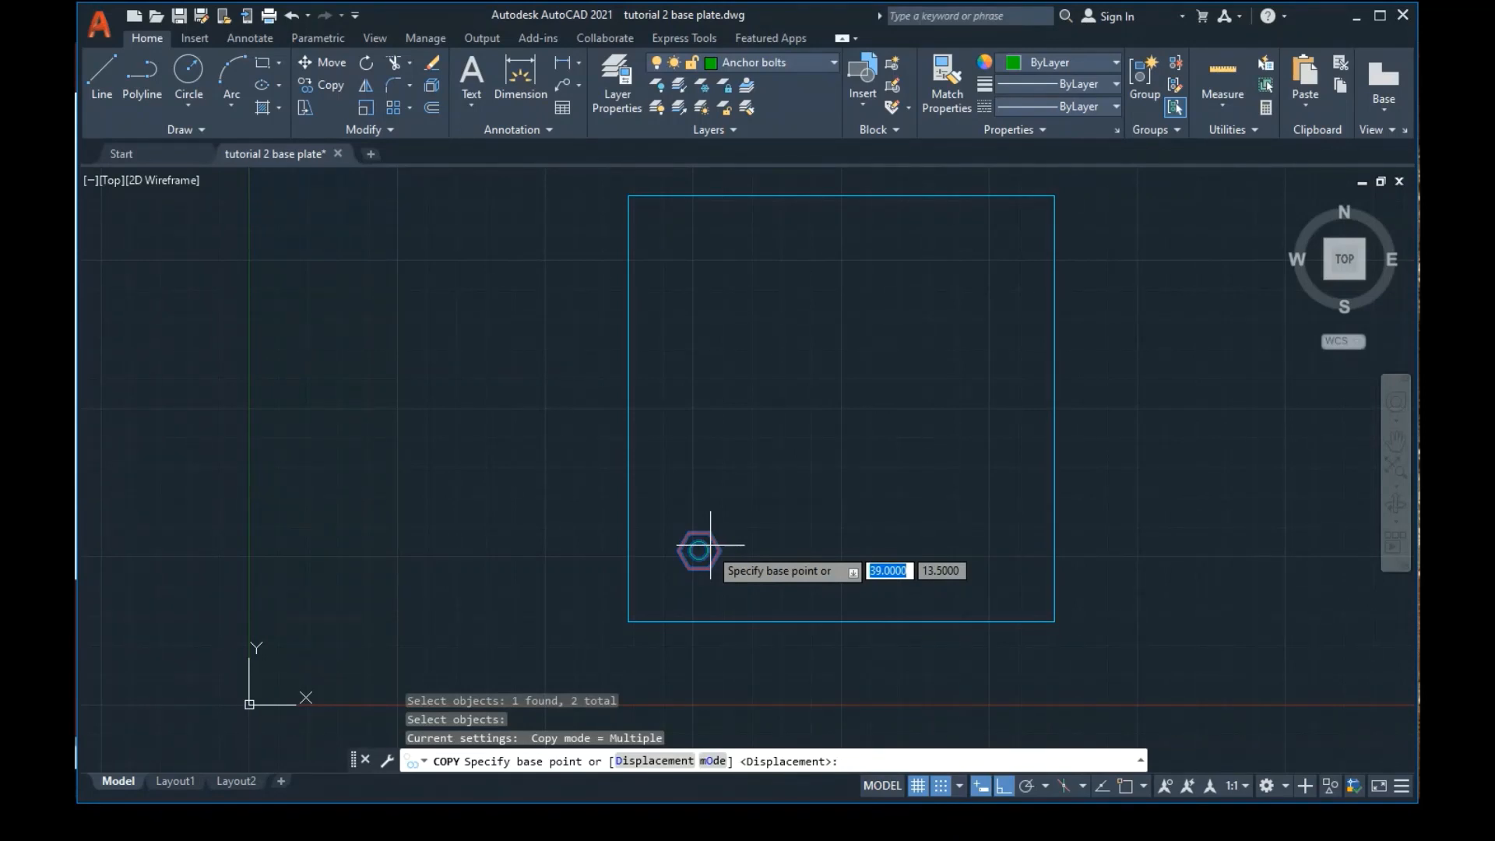
click(886, 760)
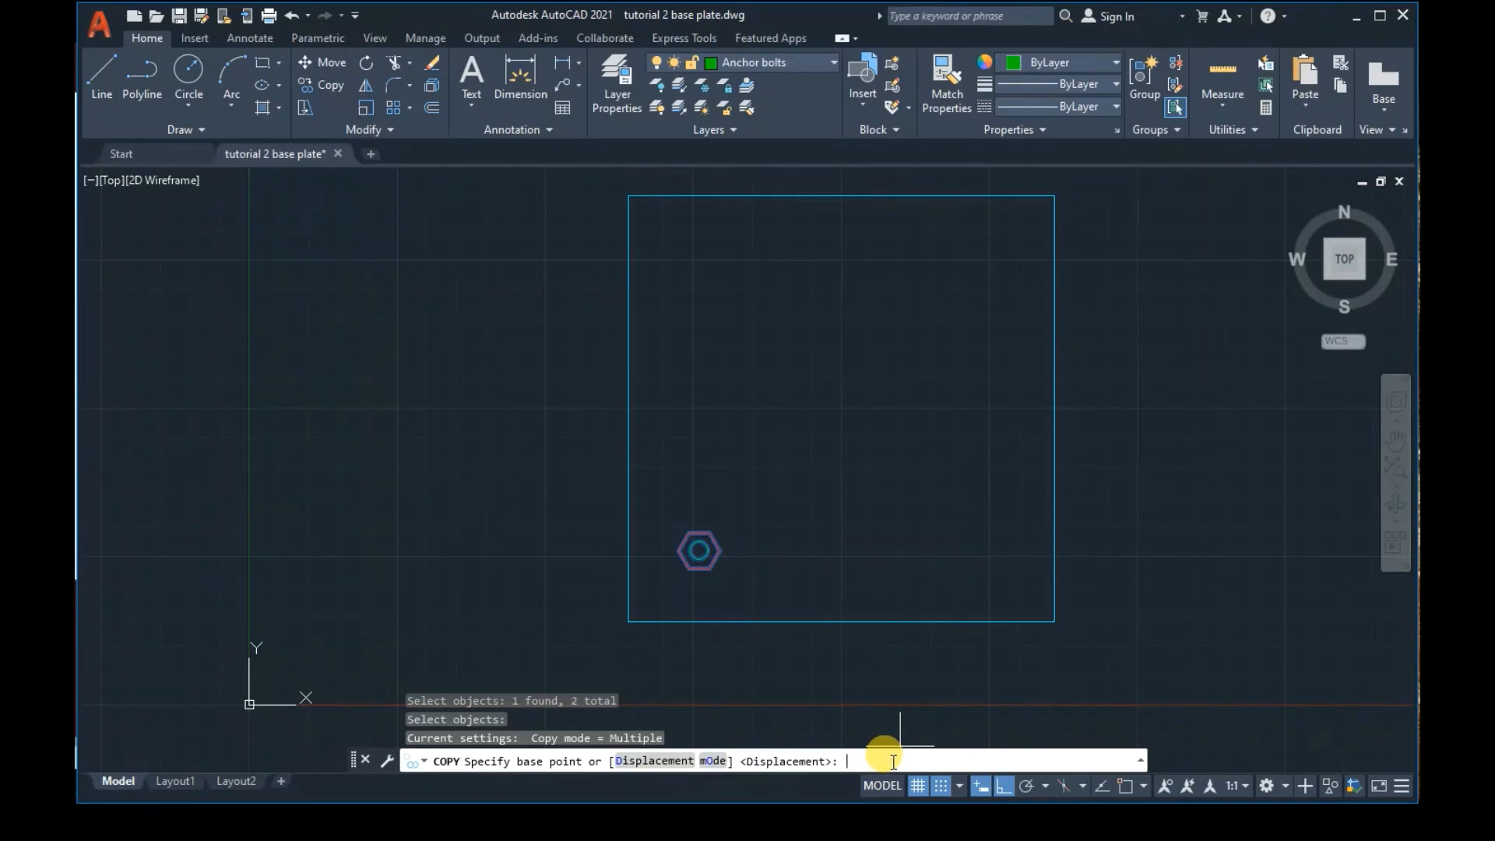
text(0,24)
key(Return)
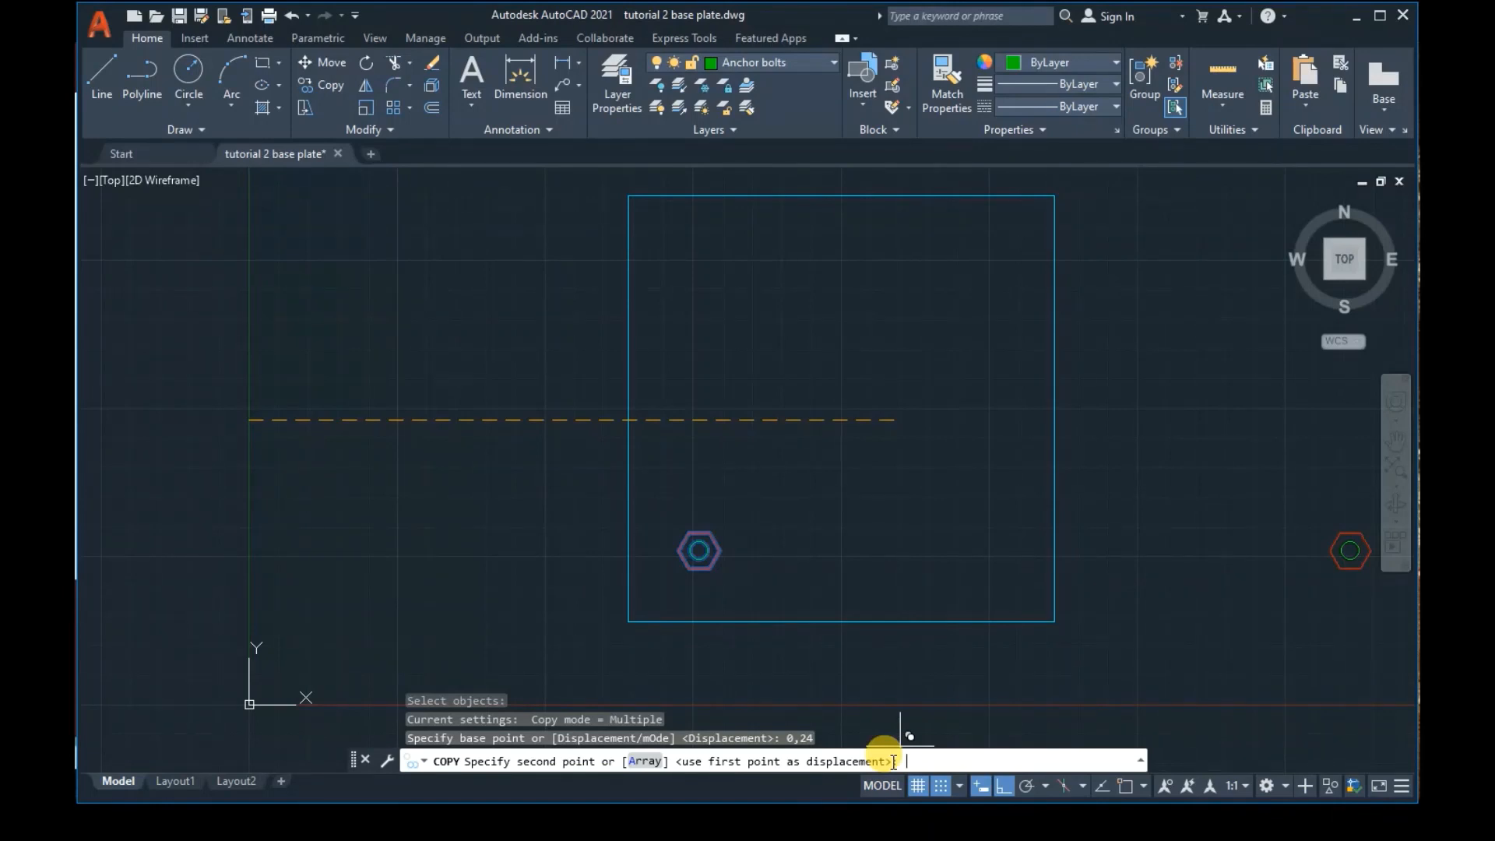
key(Return)
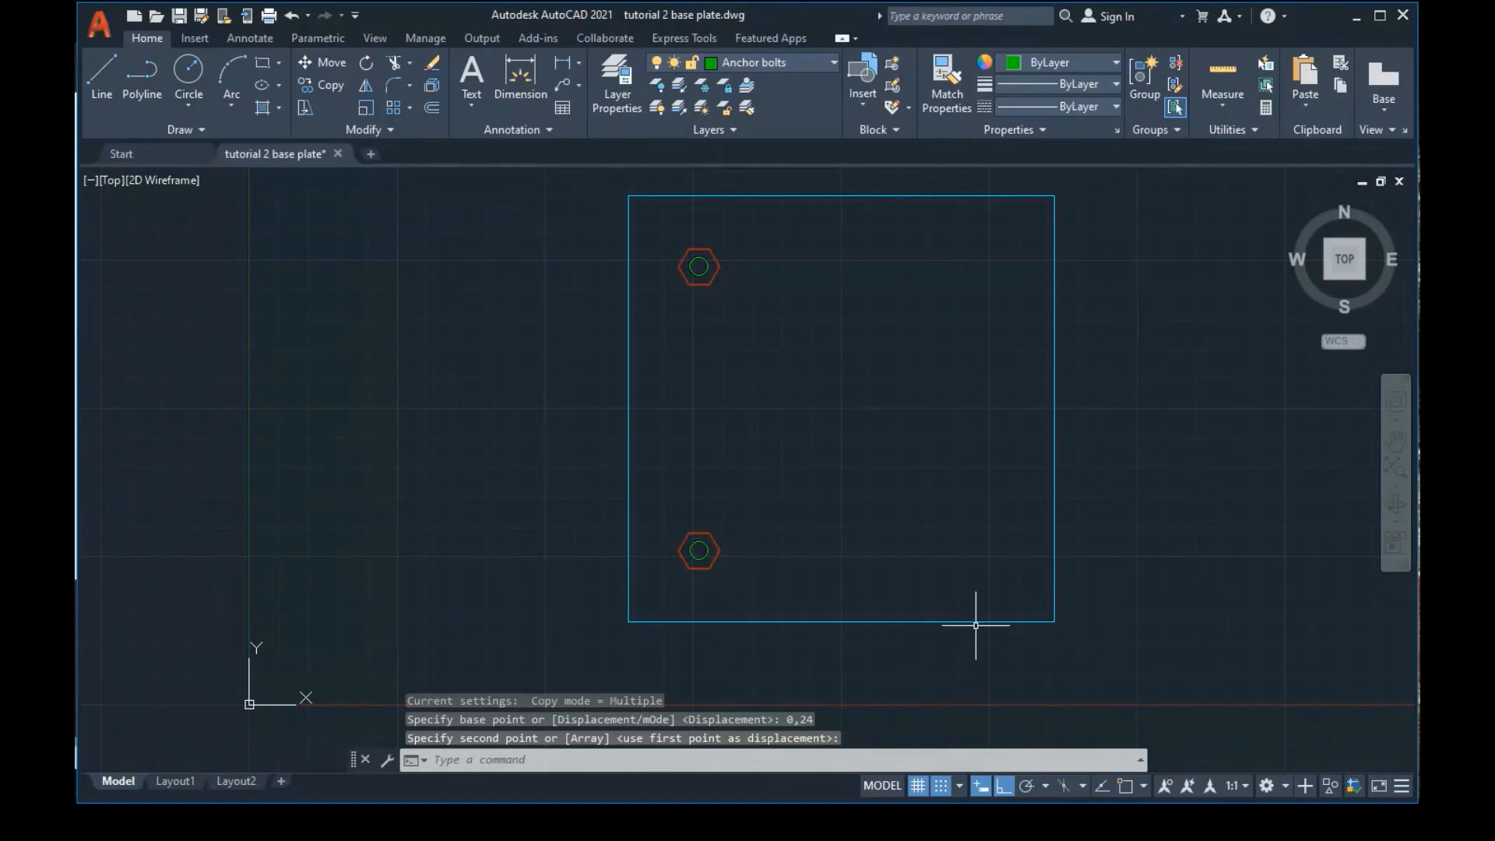
Mirror both left-hand nut and bolt pairs about a vertical line through the midpoint of the plate's top edge, keeping the source objects
scroll(978, 617, up, 2)
scroll(977, 617, down, 4)
scroll(976, 625, up, 2)
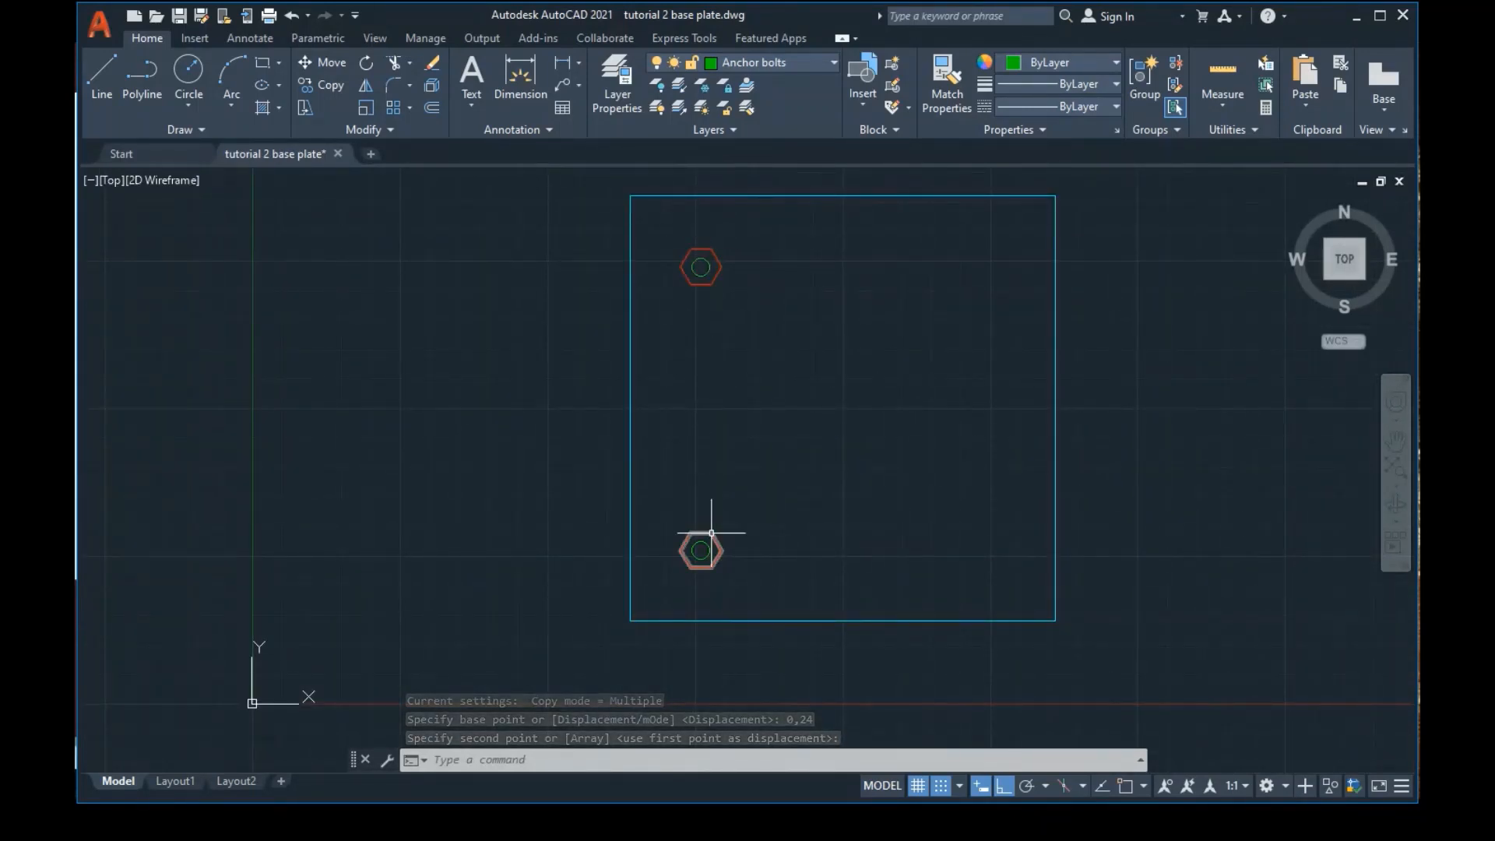
click(595, 759)
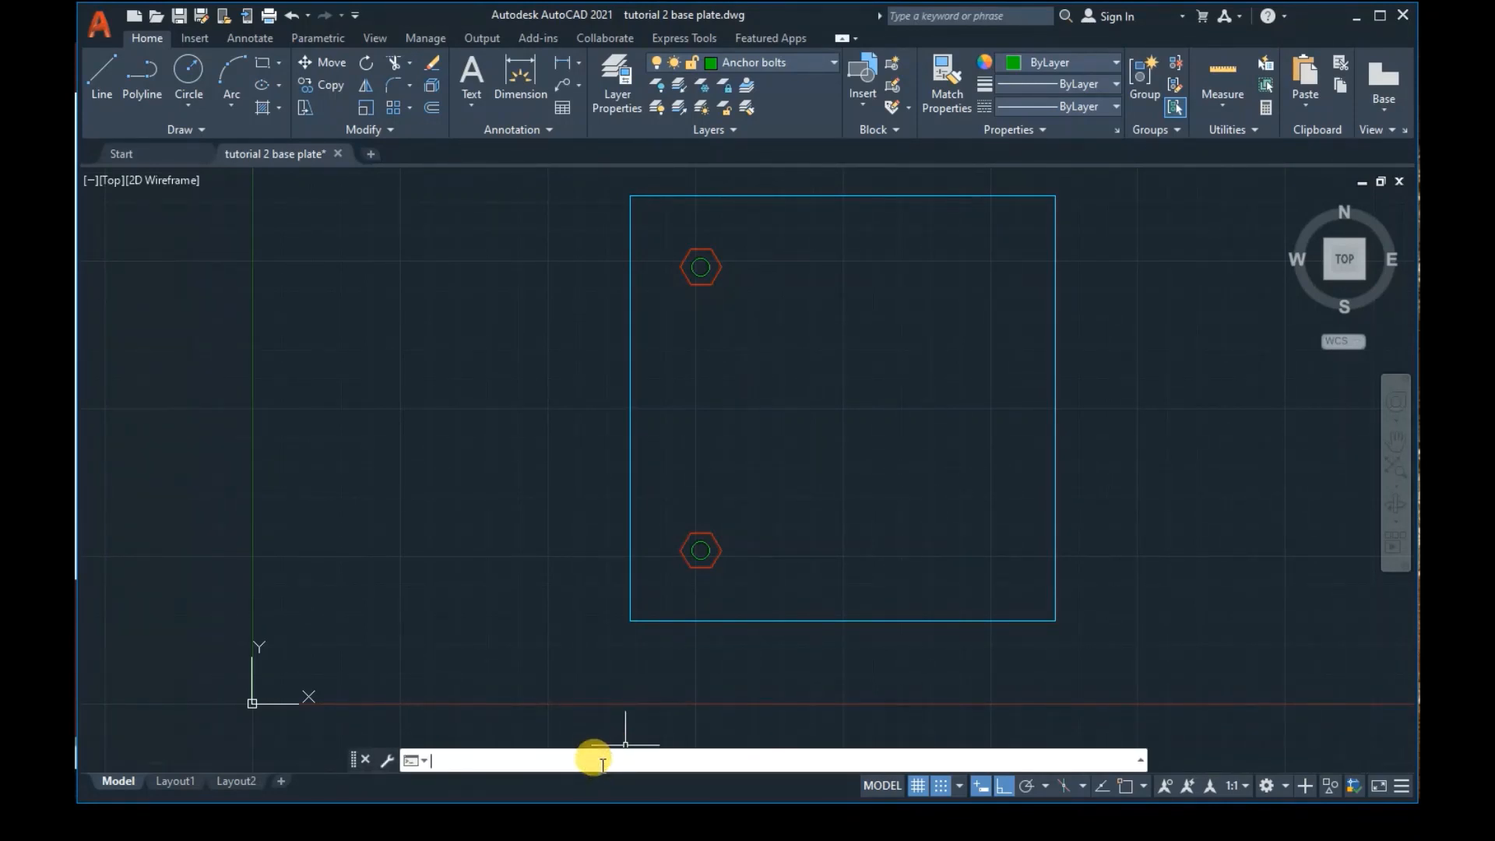
text(mirror)
key(Return)
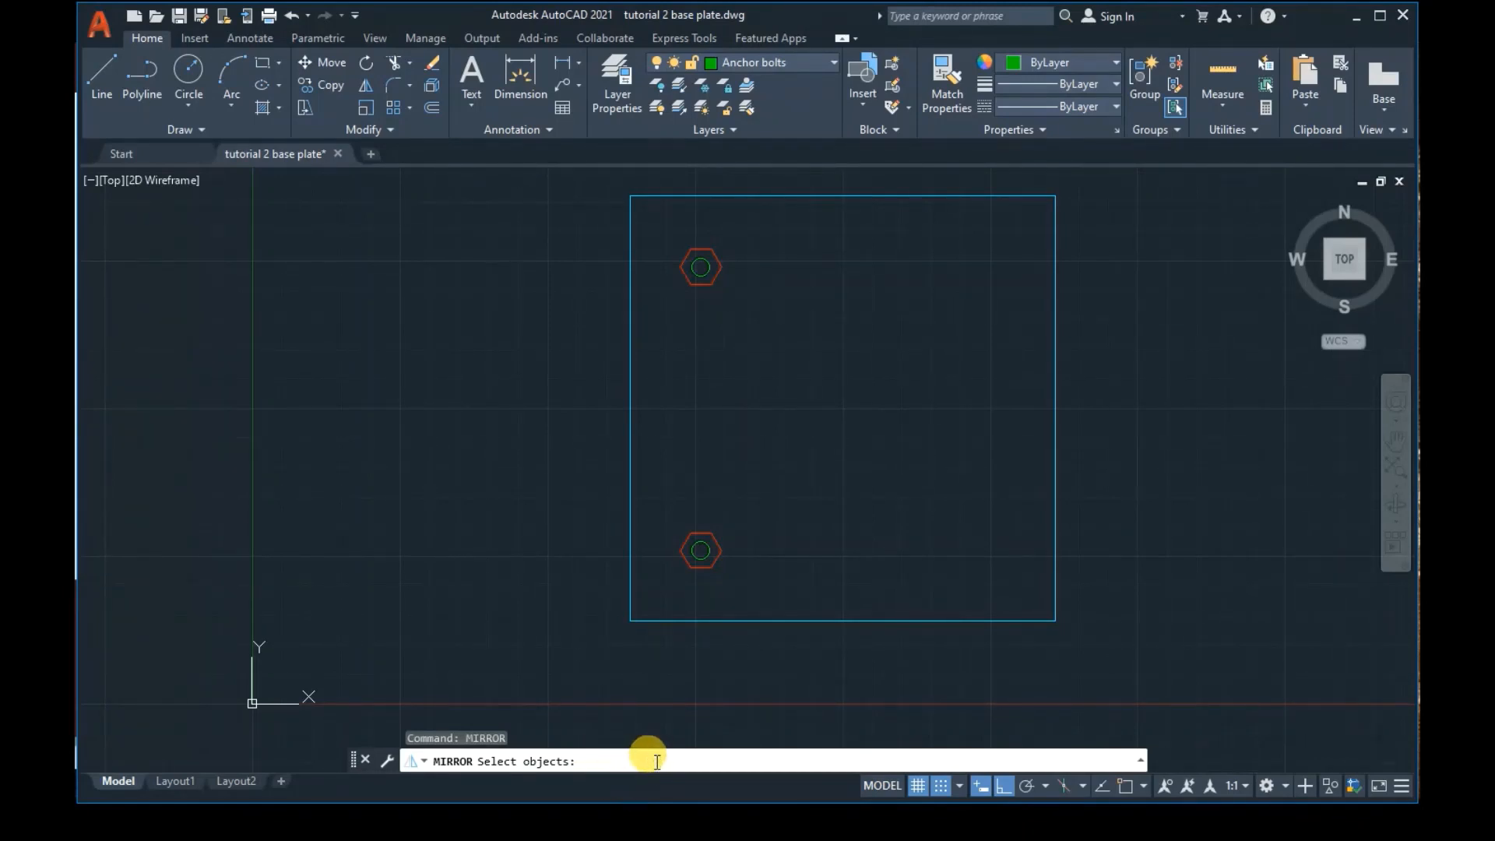
text(p)
key(Return)
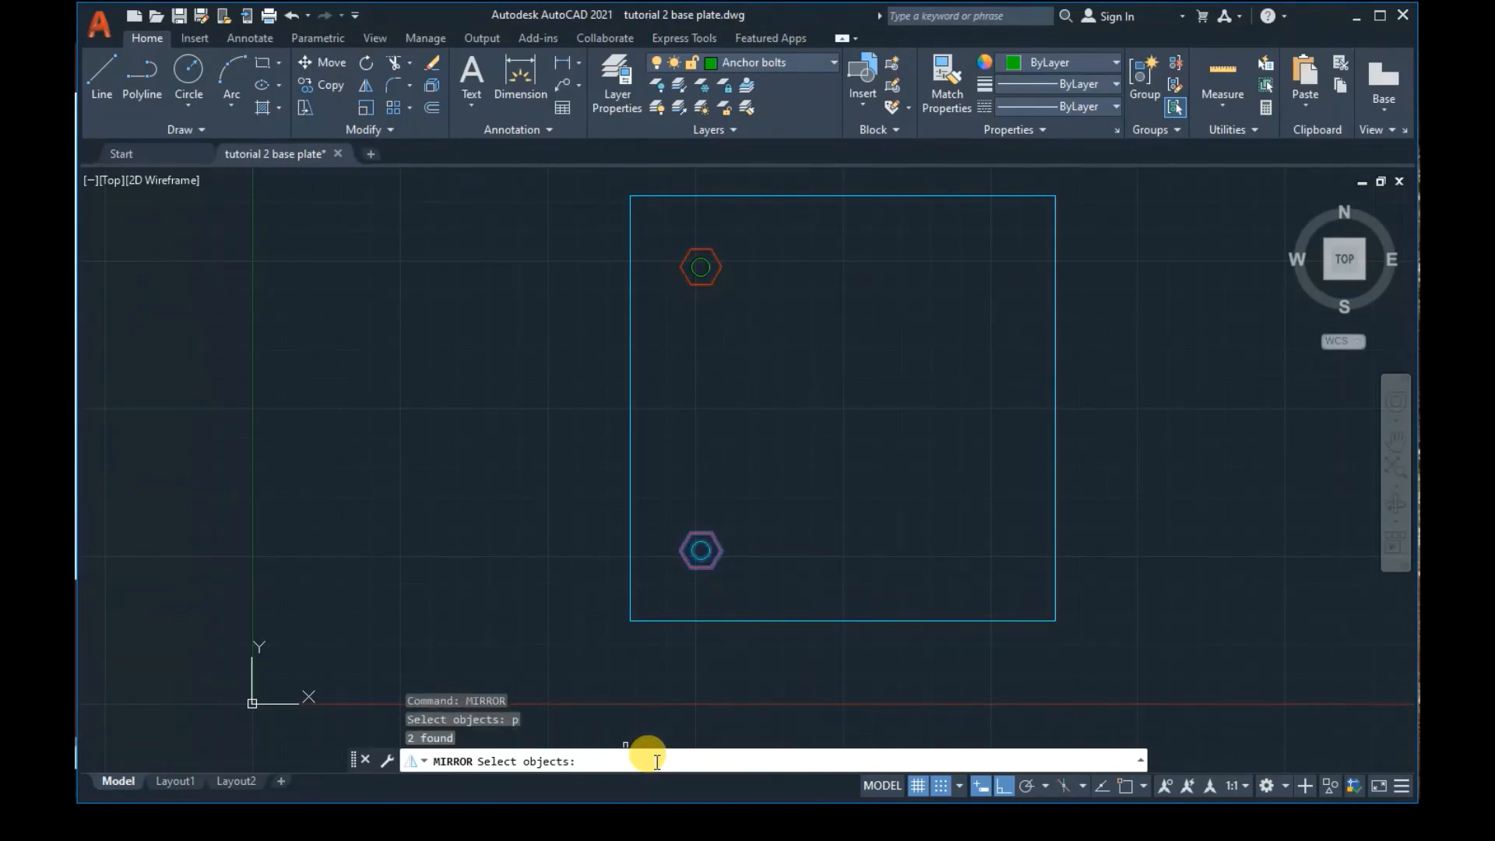
click(698, 283)
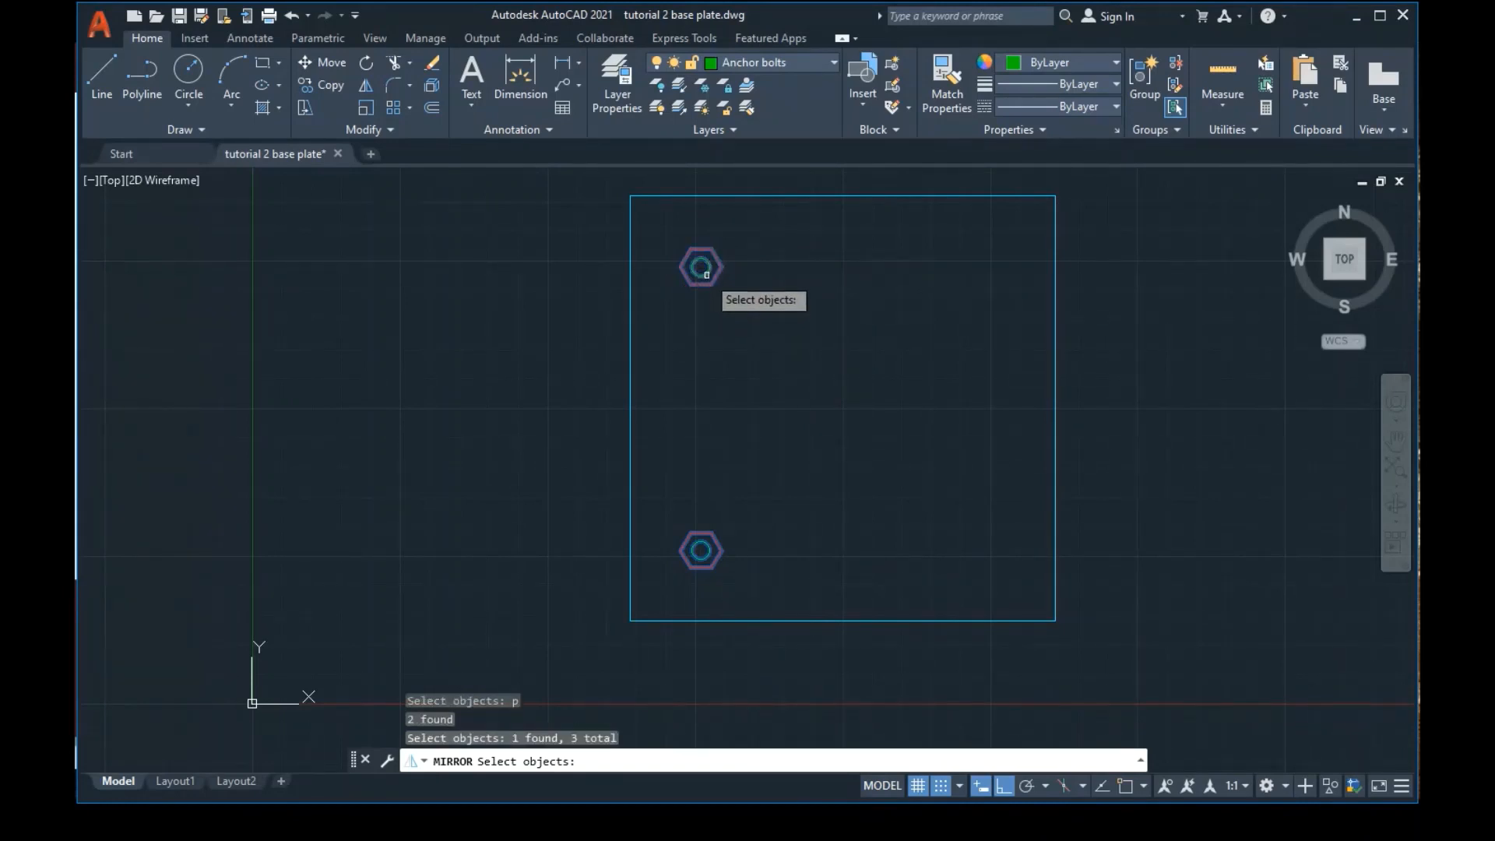
click(700, 277)
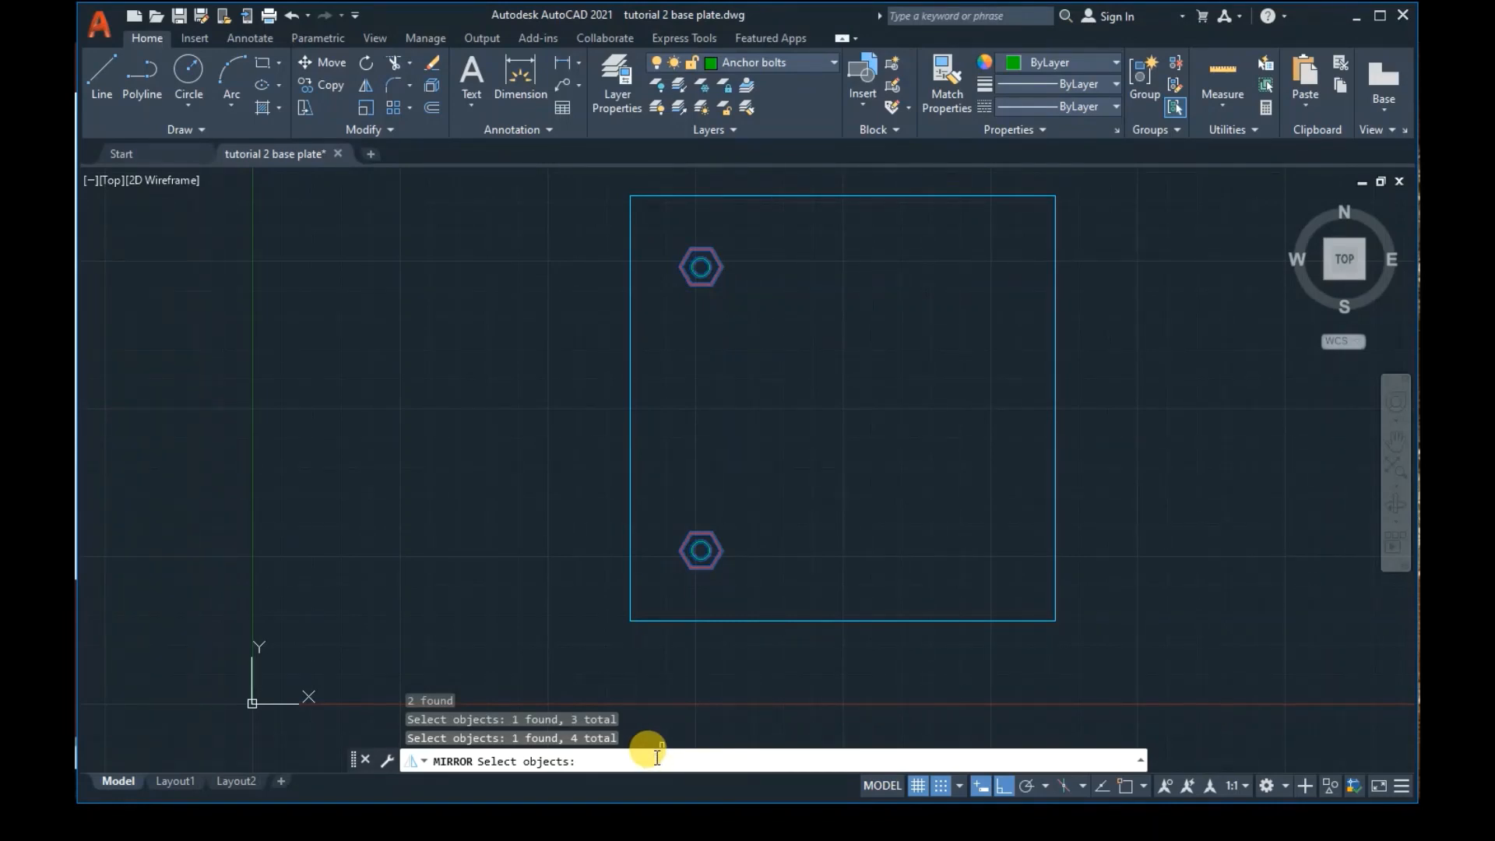
key(Return)
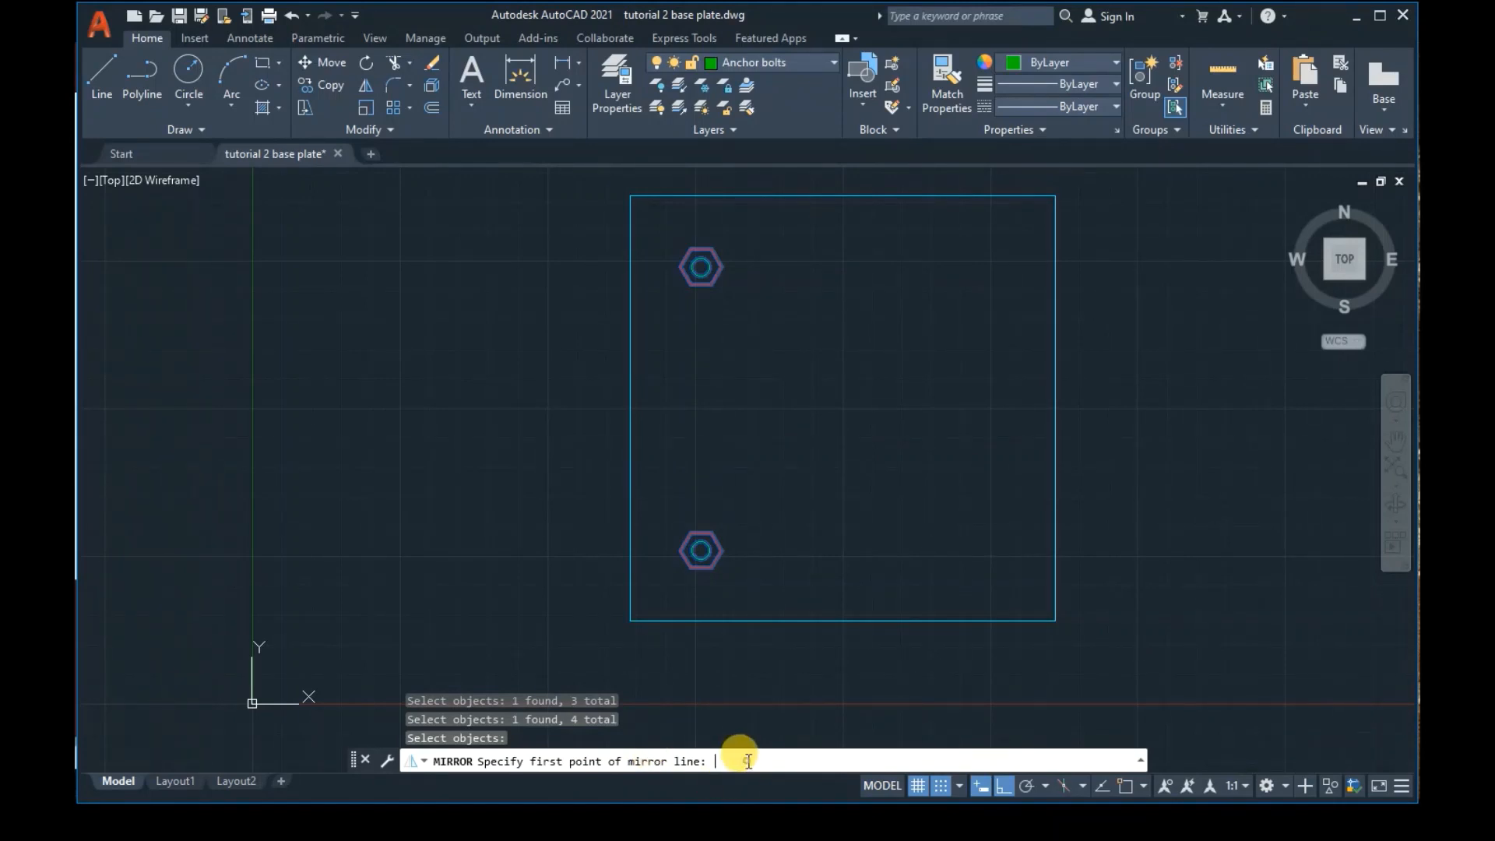
text(mi)
key(BackSpace)
key(BackSpace)
text(mid)
key(Return)
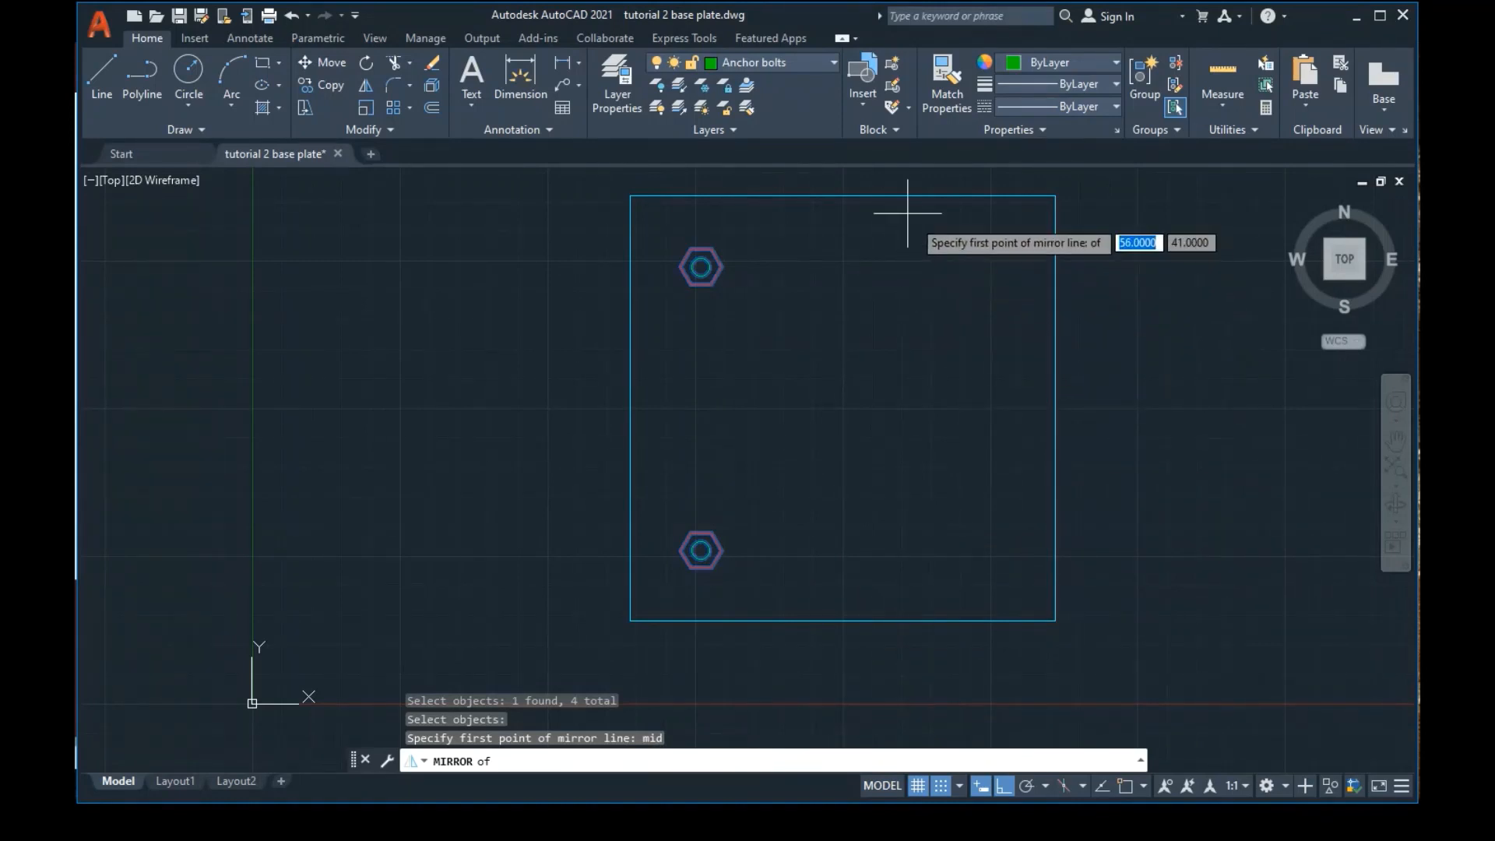
click(866, 196)
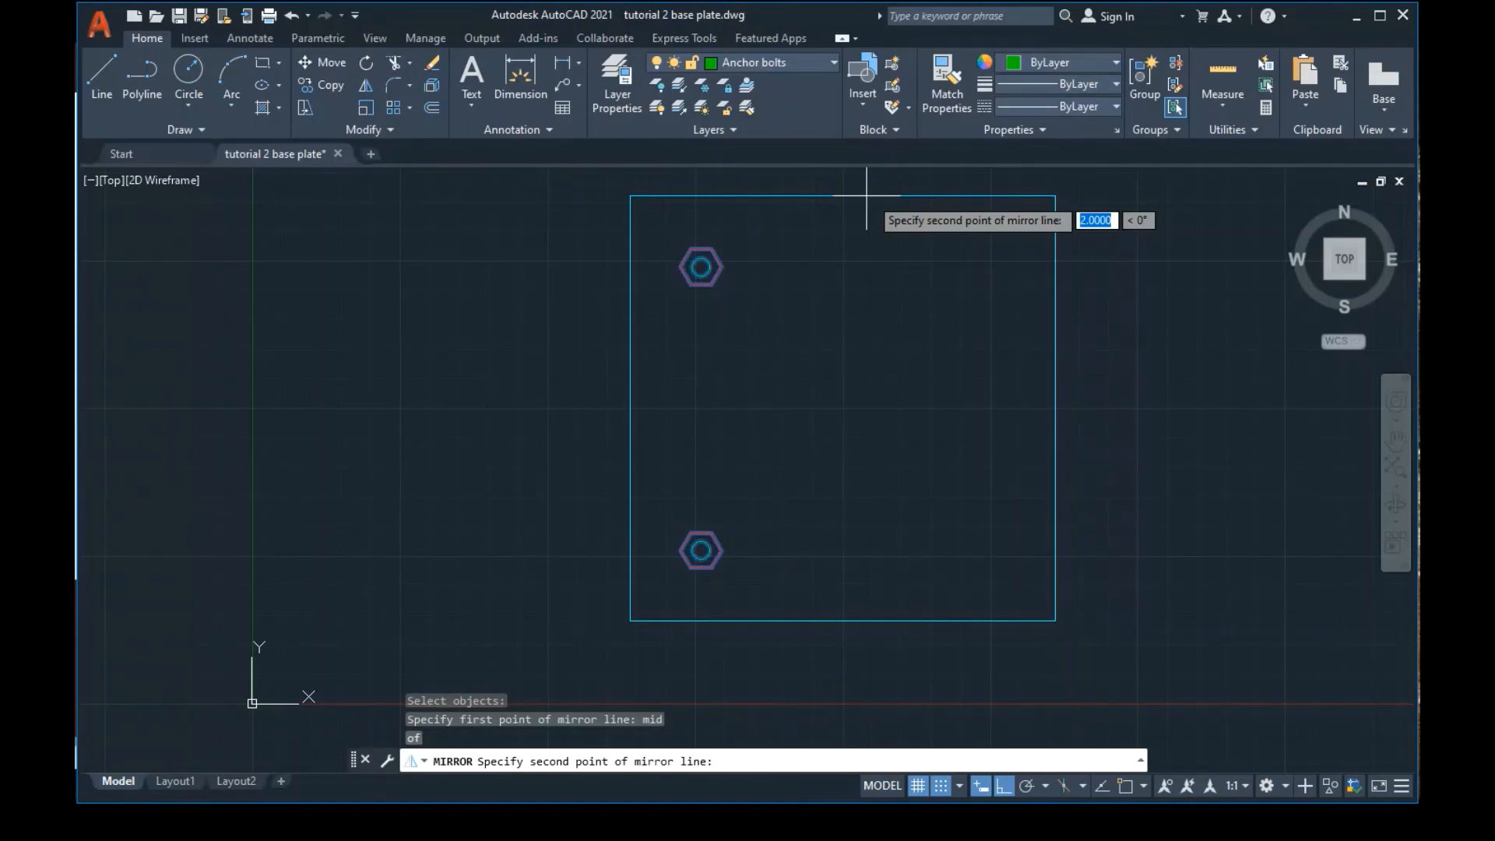
click(872, 243)
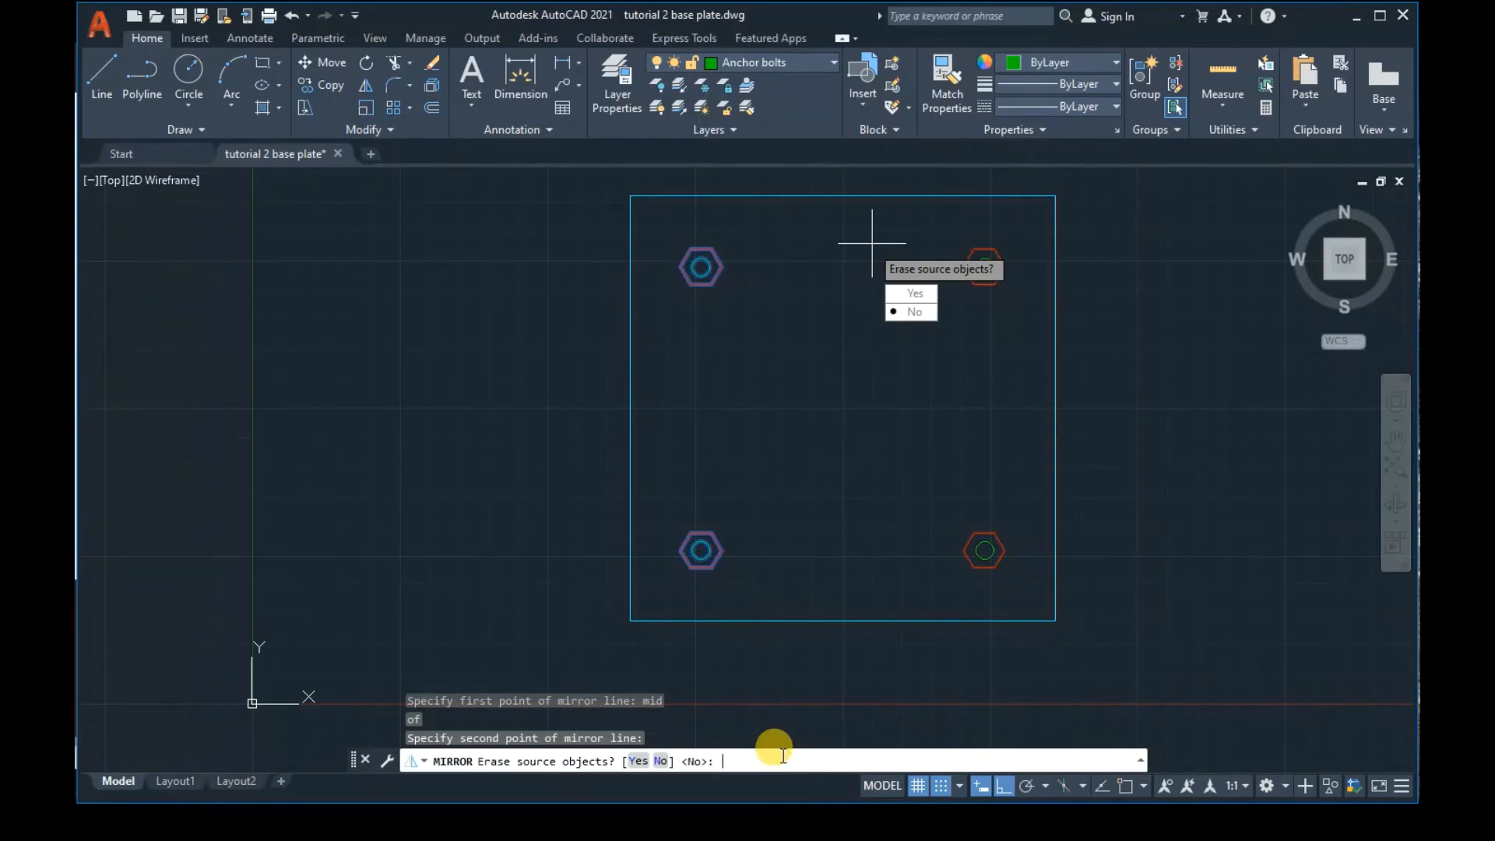
key(Return)
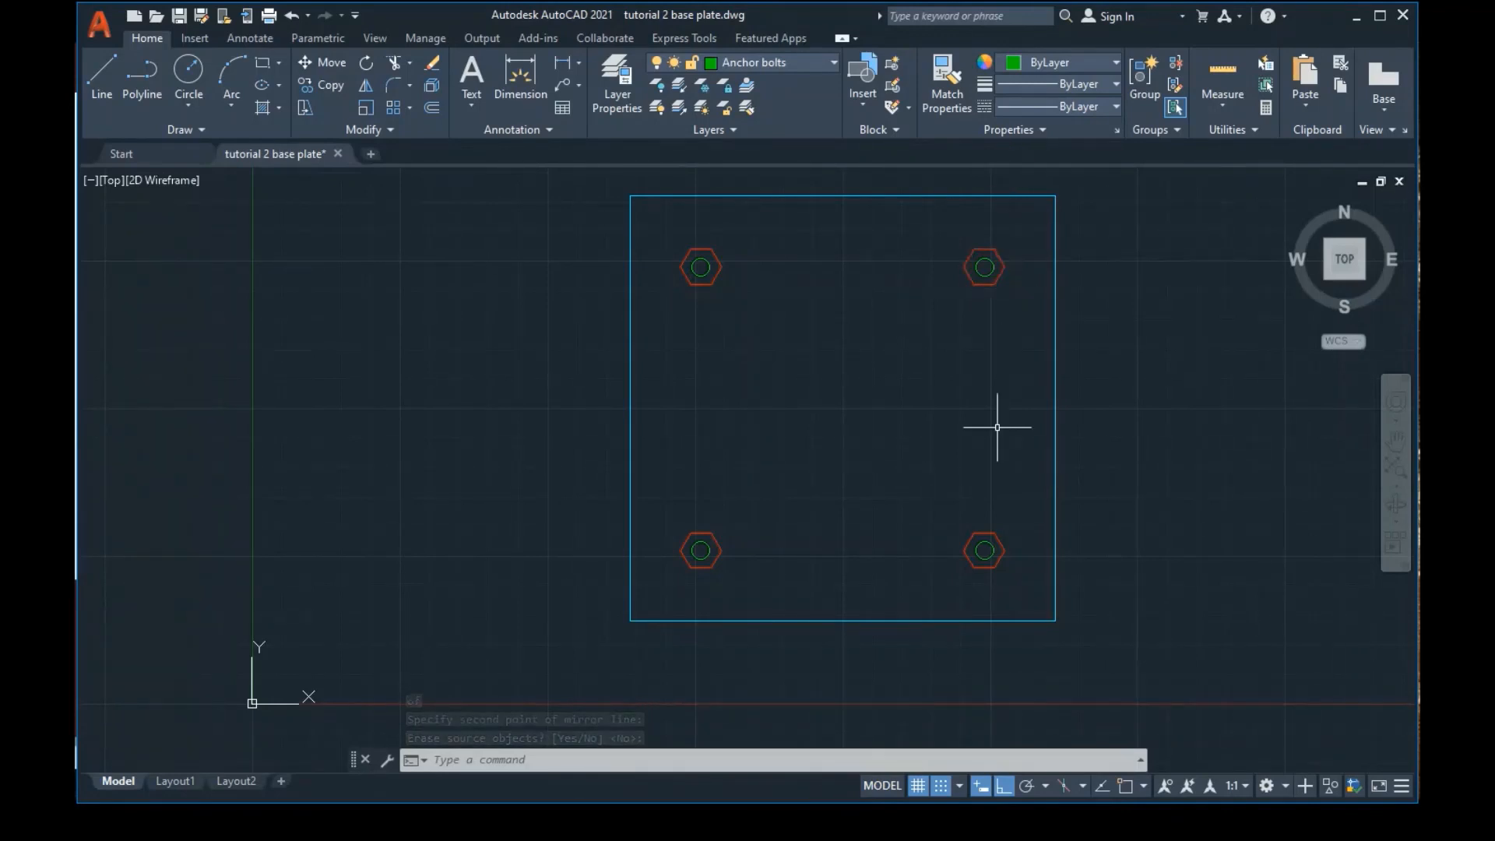
key(alt+Tab)
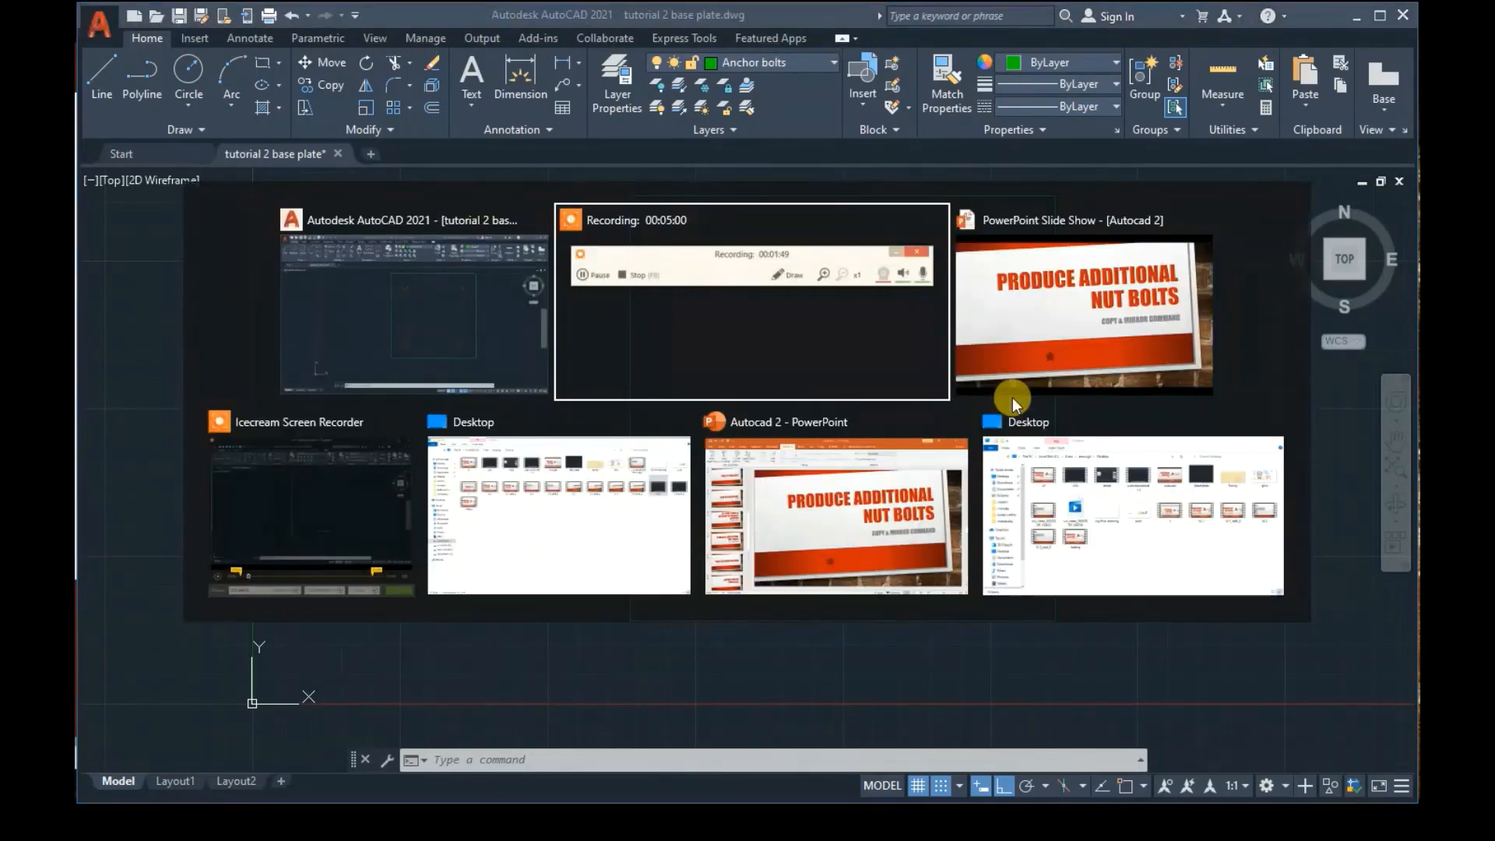
Switch to the PowerPoint slide show on producing additional nut bolts
click(1075, 310)
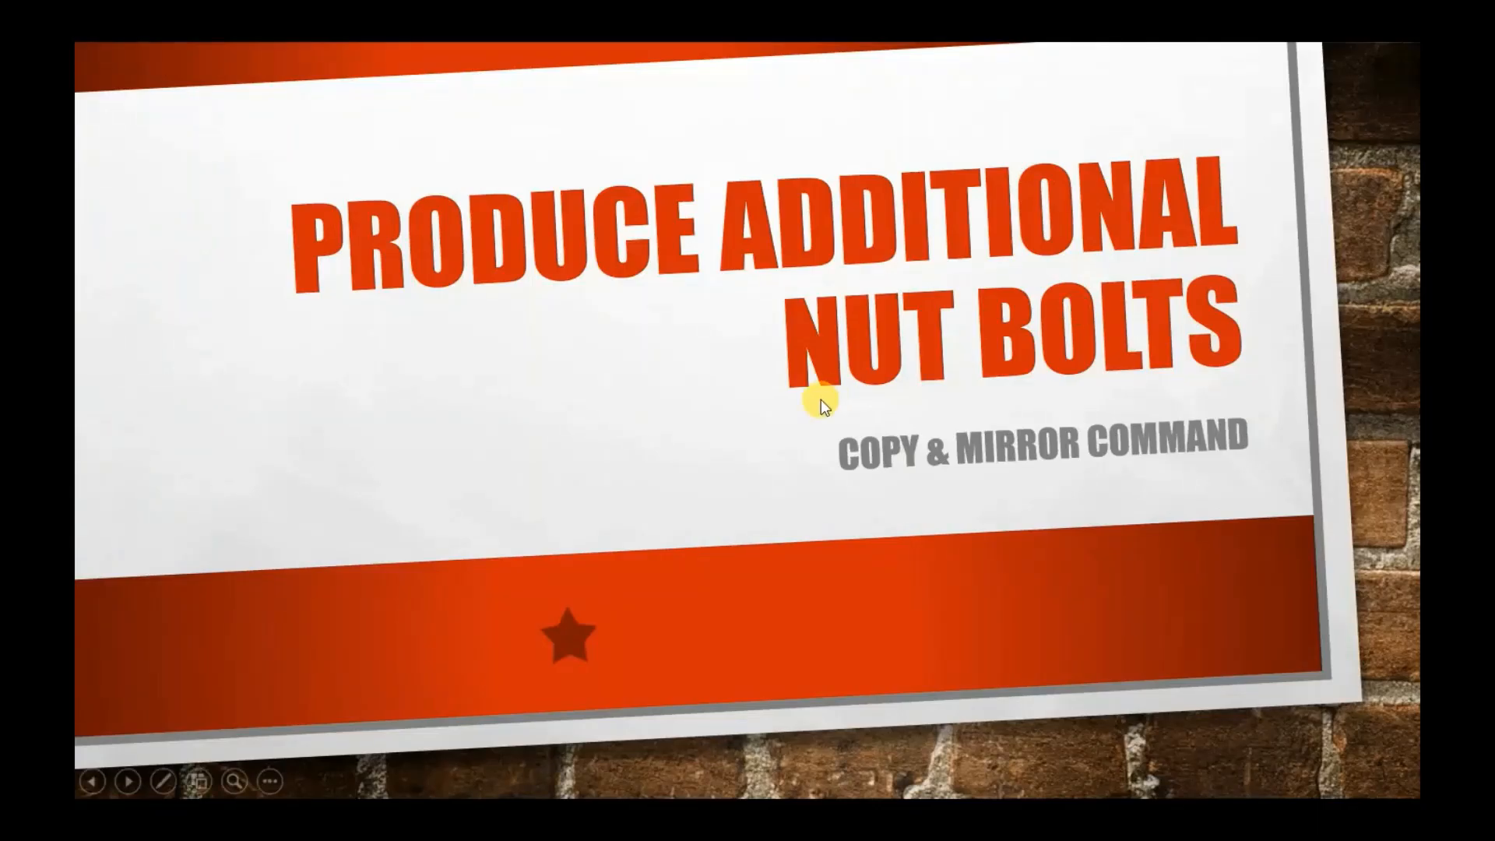
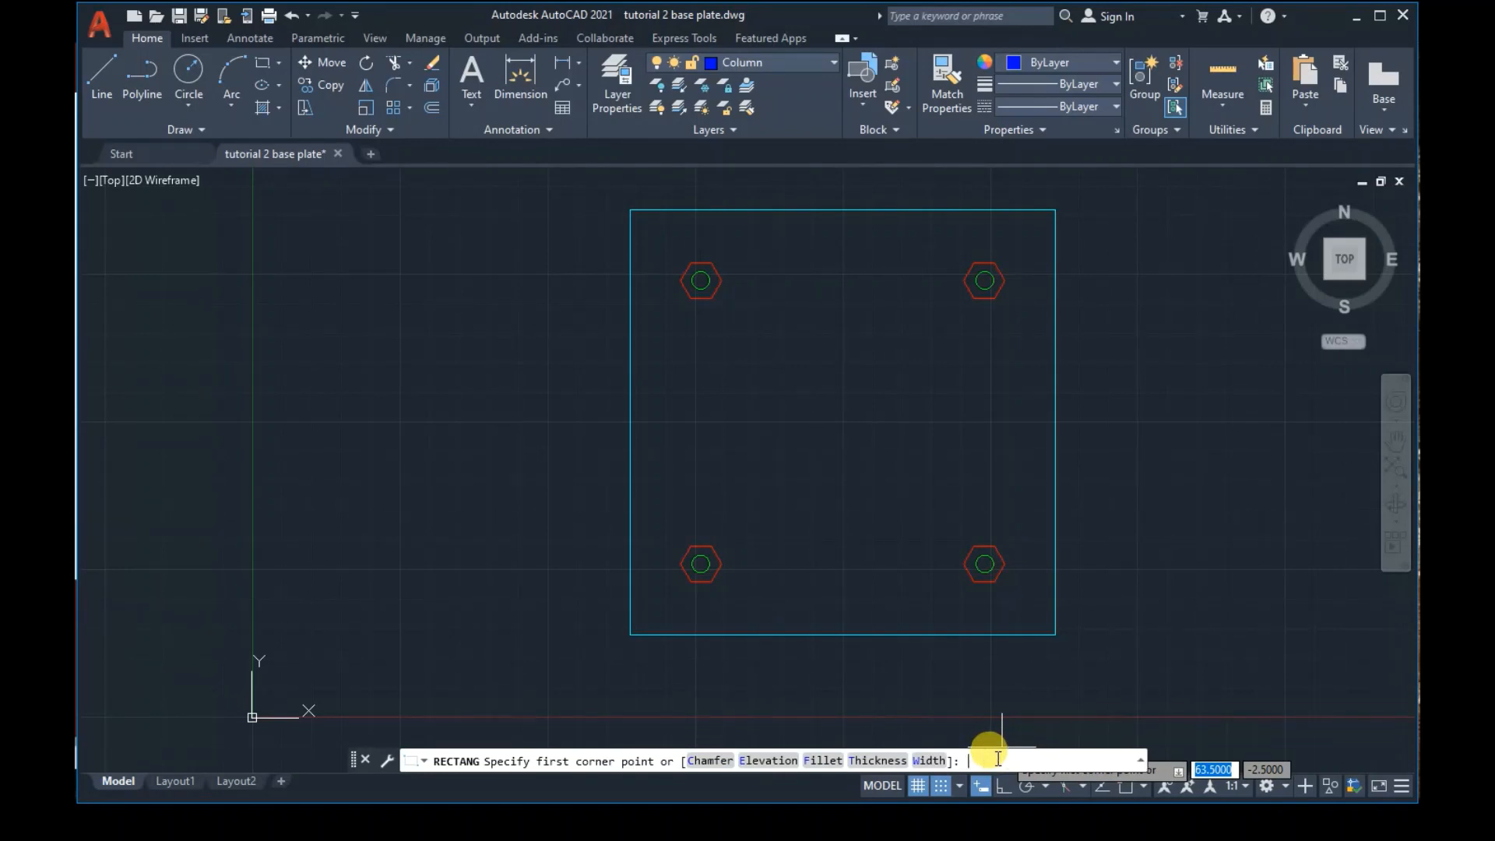
text(44)
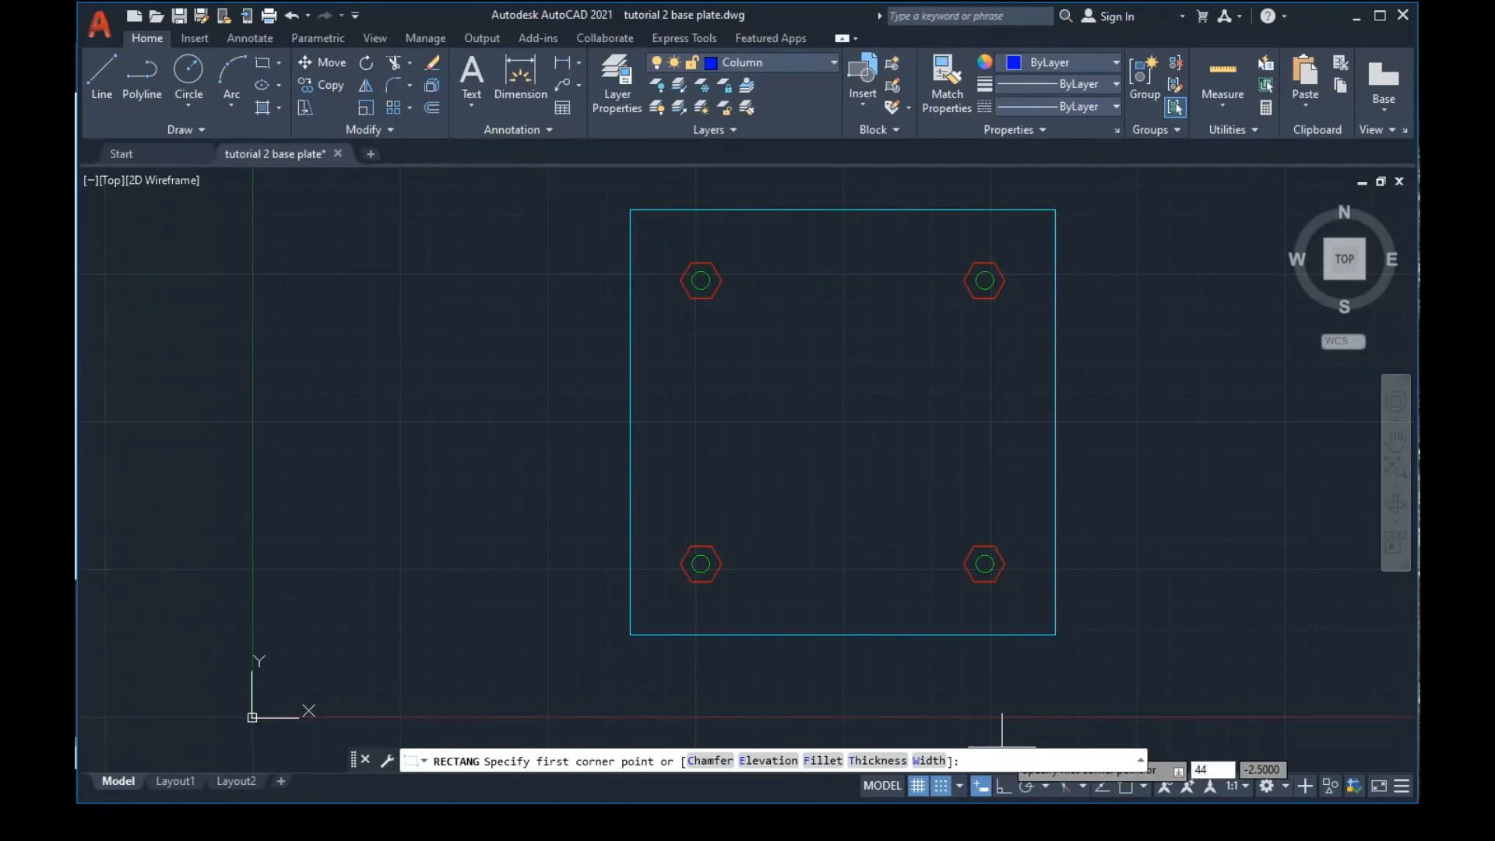
click(990, 757)
text(16)
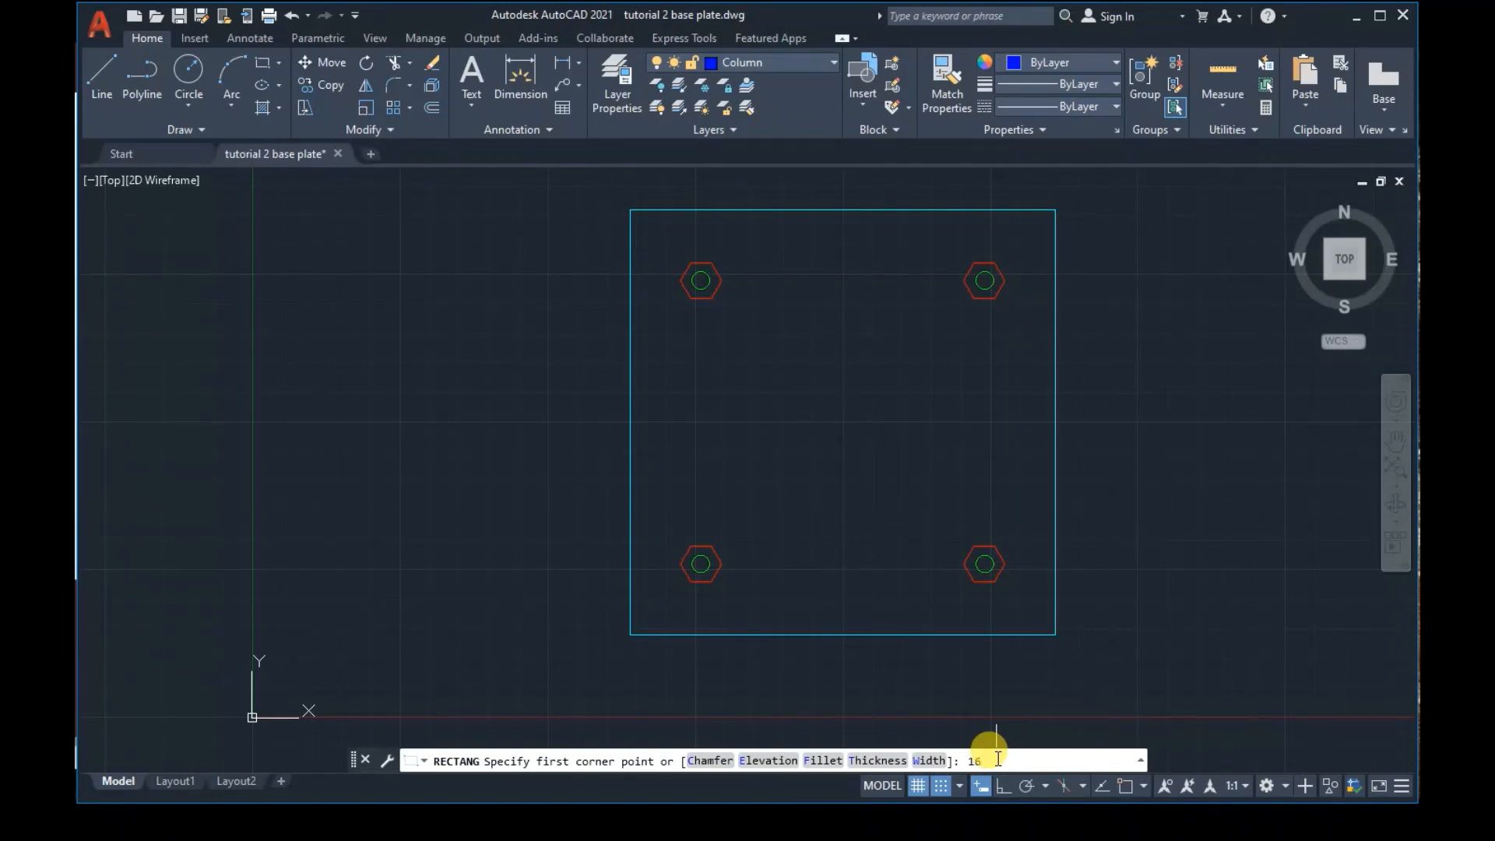
key(BackSpace)
key(BackSpace)
text(44)
text(,)
text(10)
key(Return)
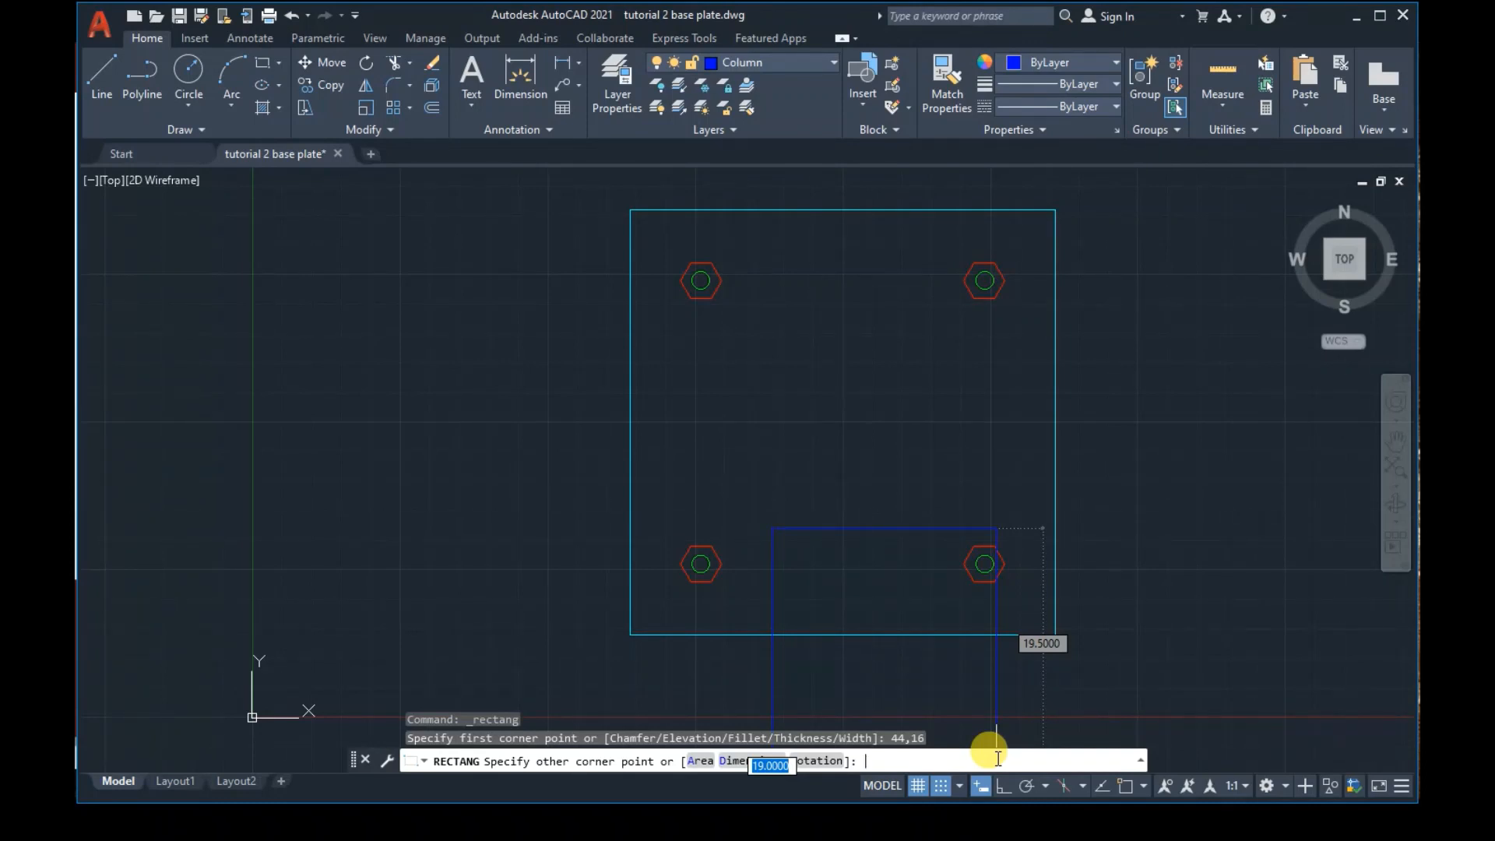
click(1049, 717)
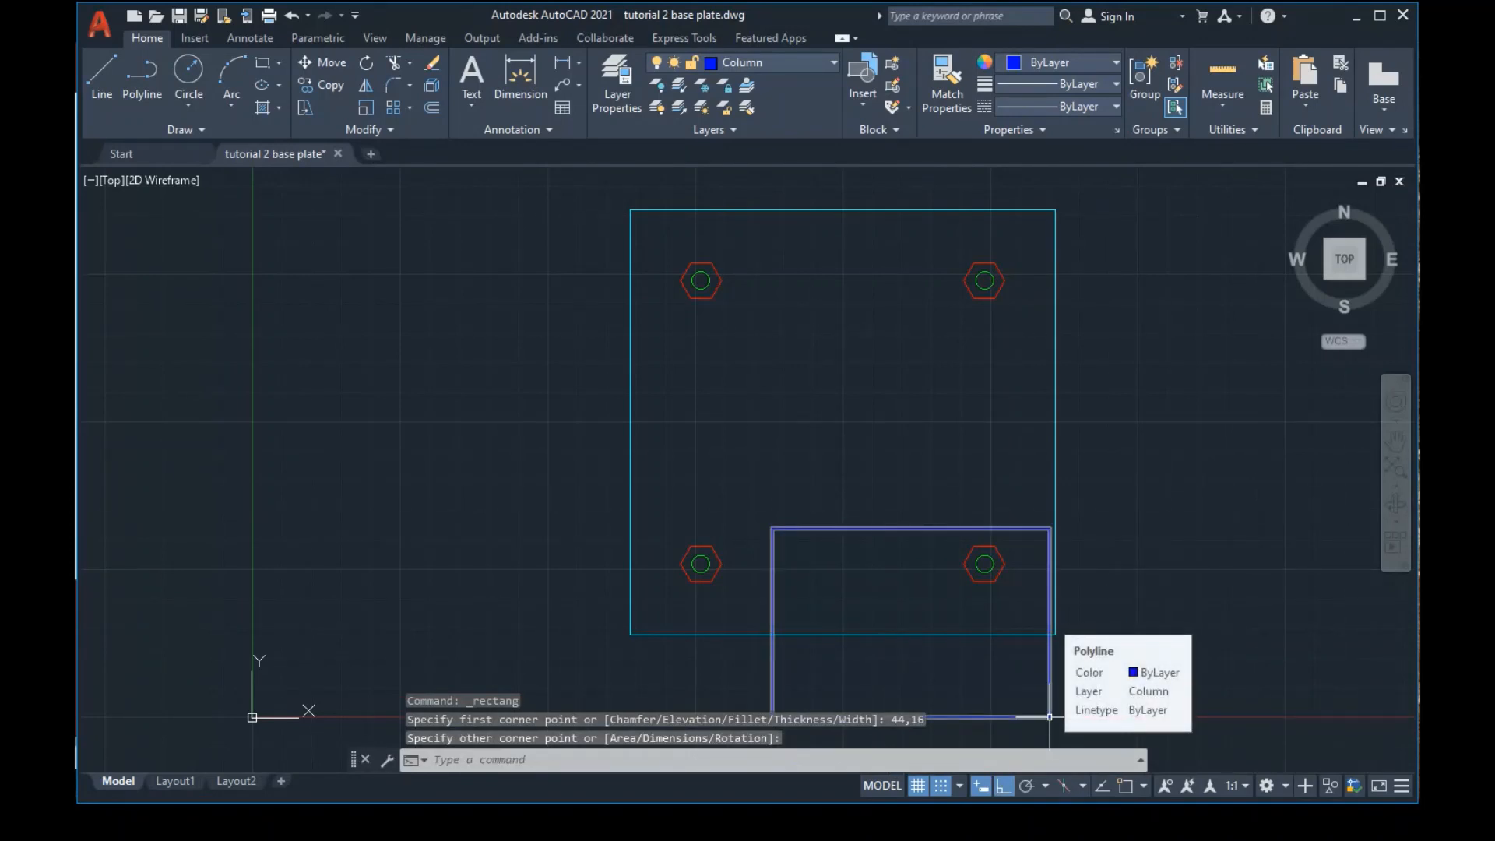
text(@12)
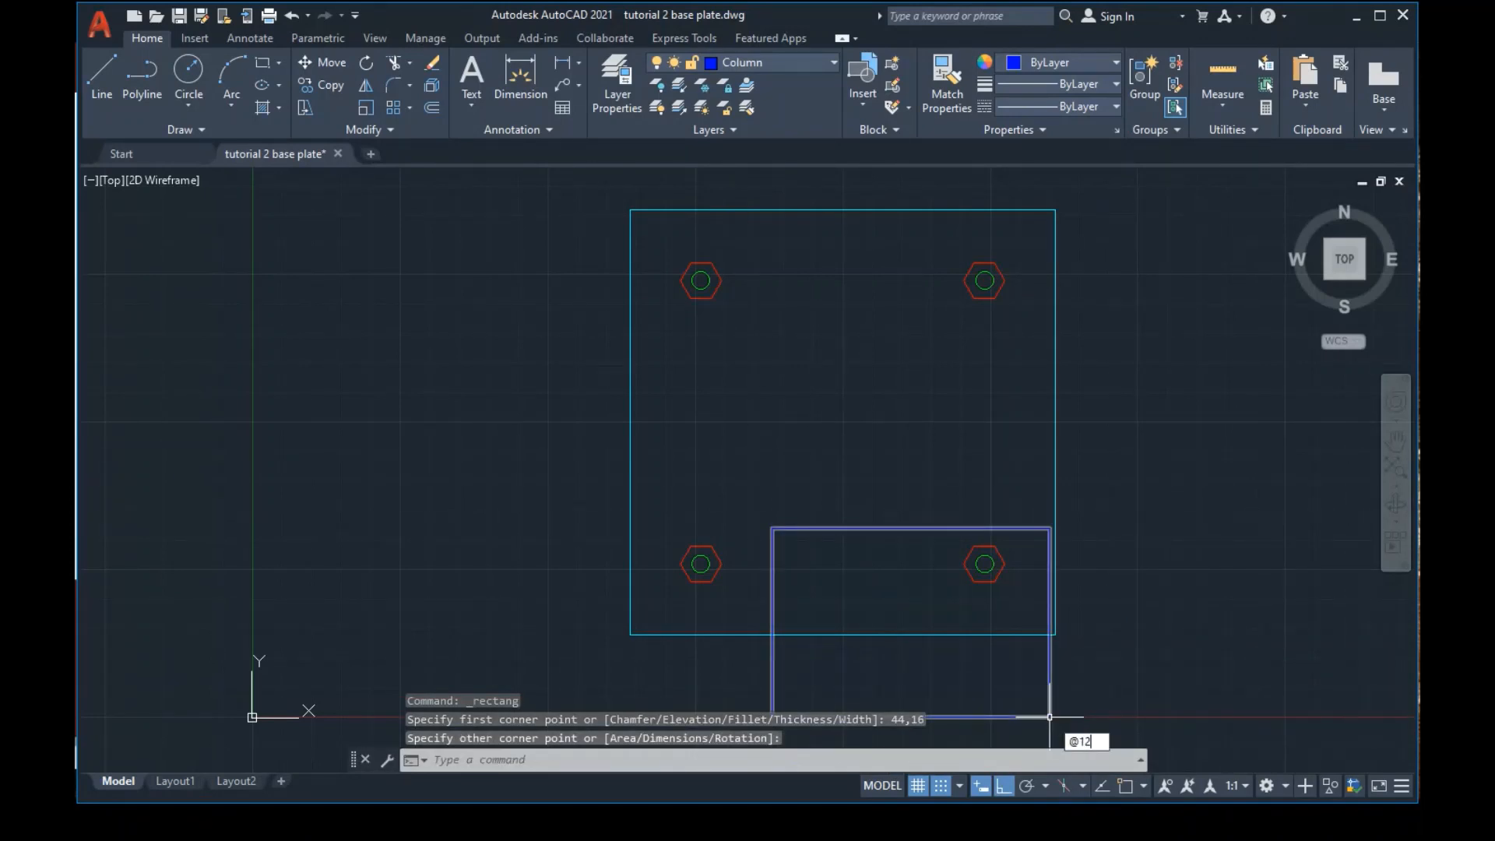
text(,18)
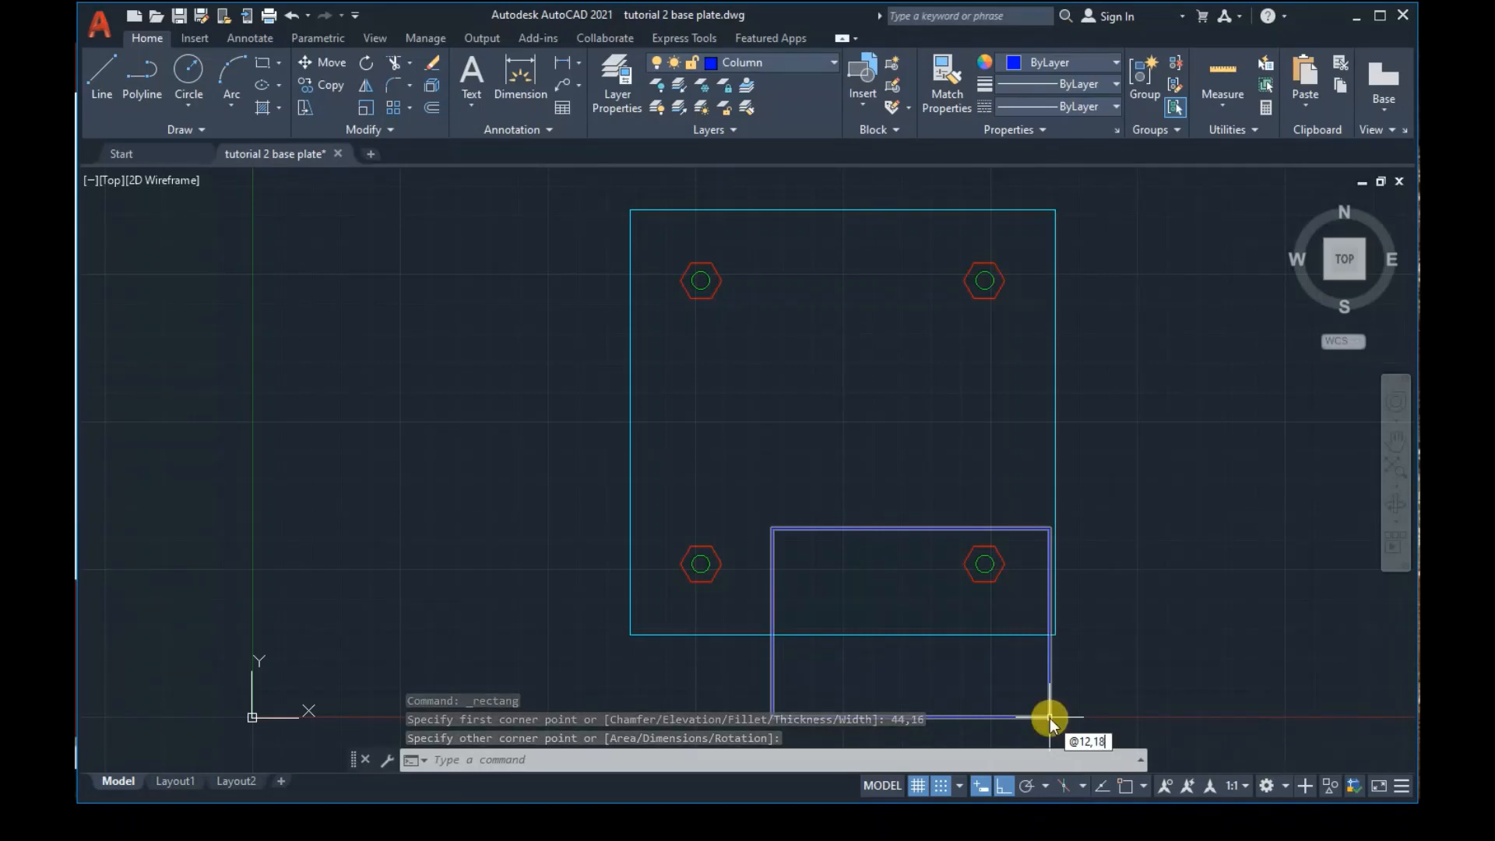
key(Return)
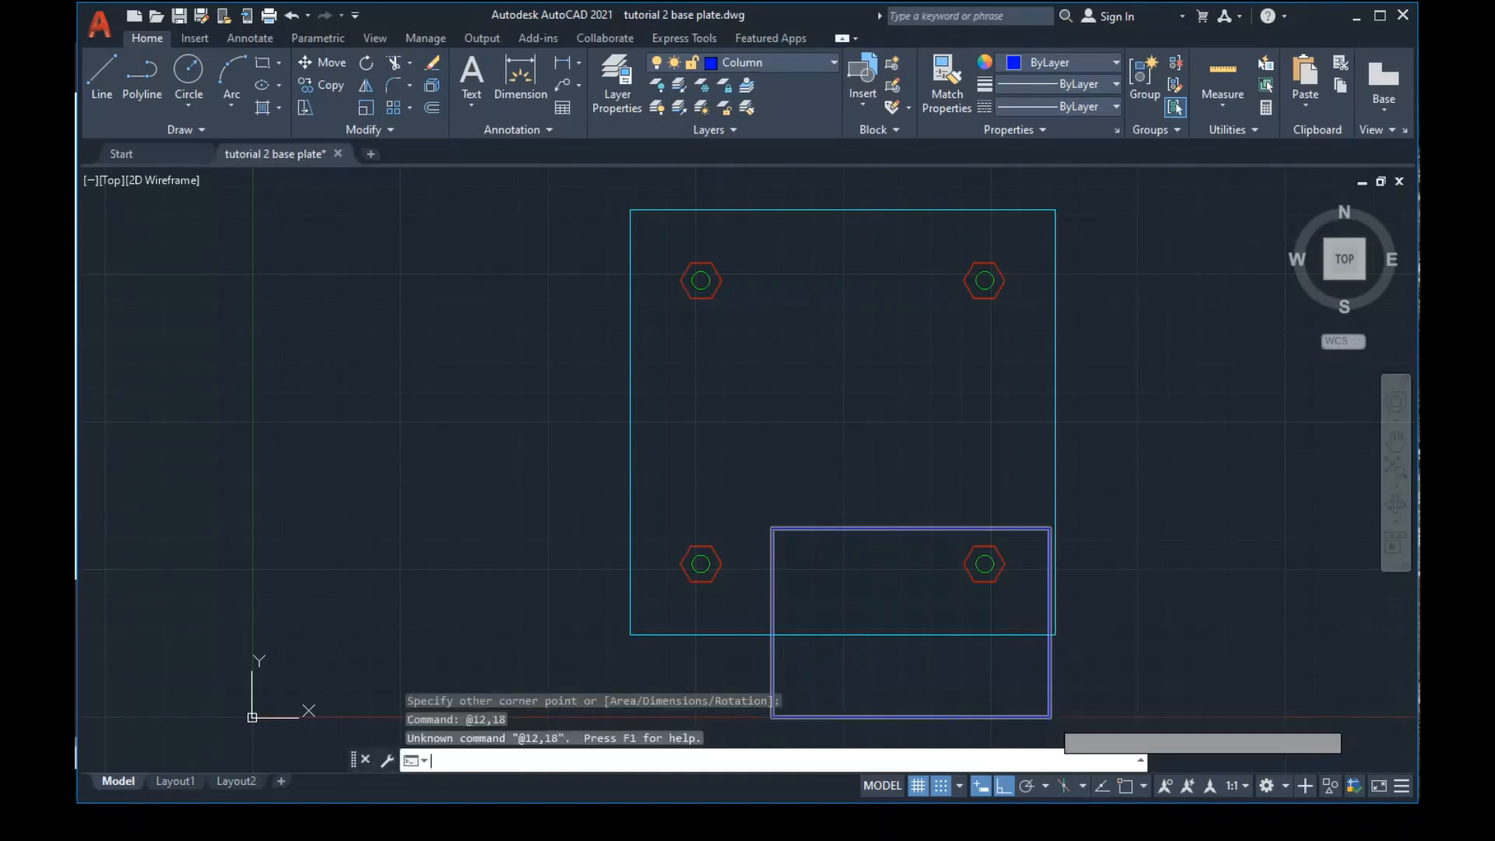
key(Return)
key(Escape)
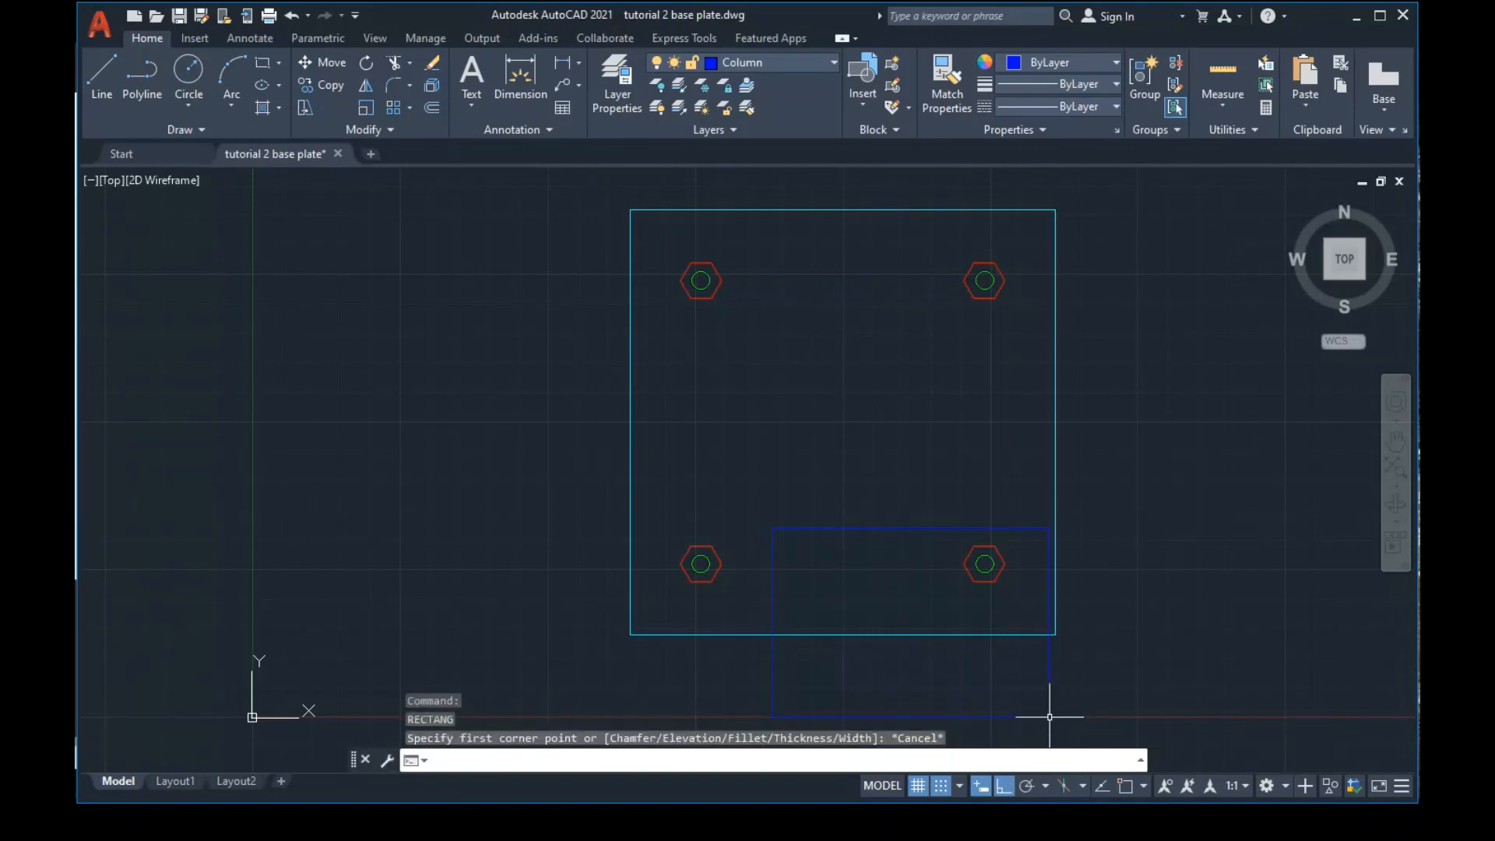
key(Escape)
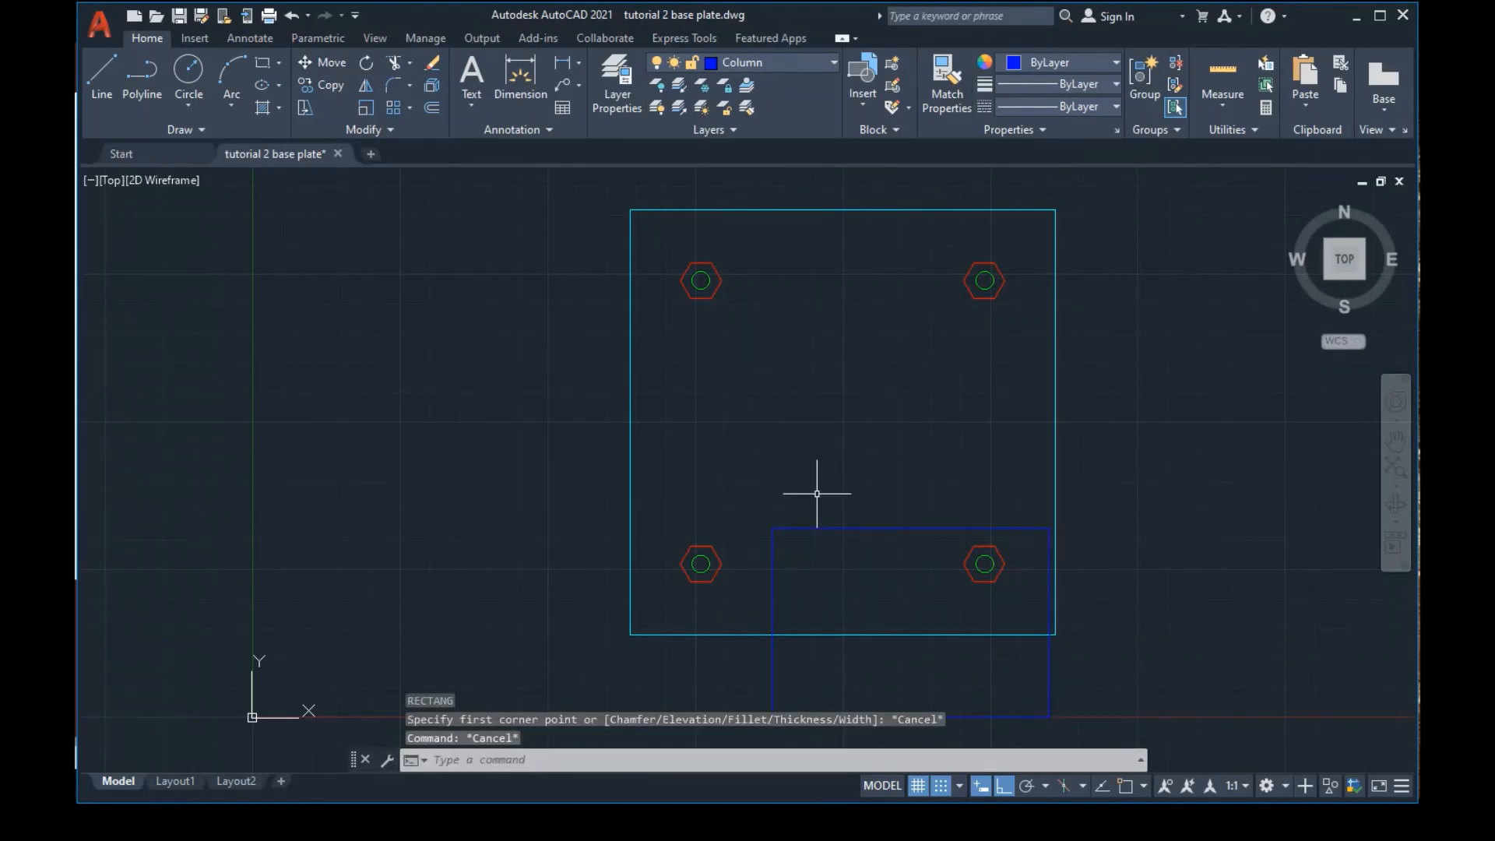
Undo the misplaced rectangle that overlaps the plate's lower edge
text(u)
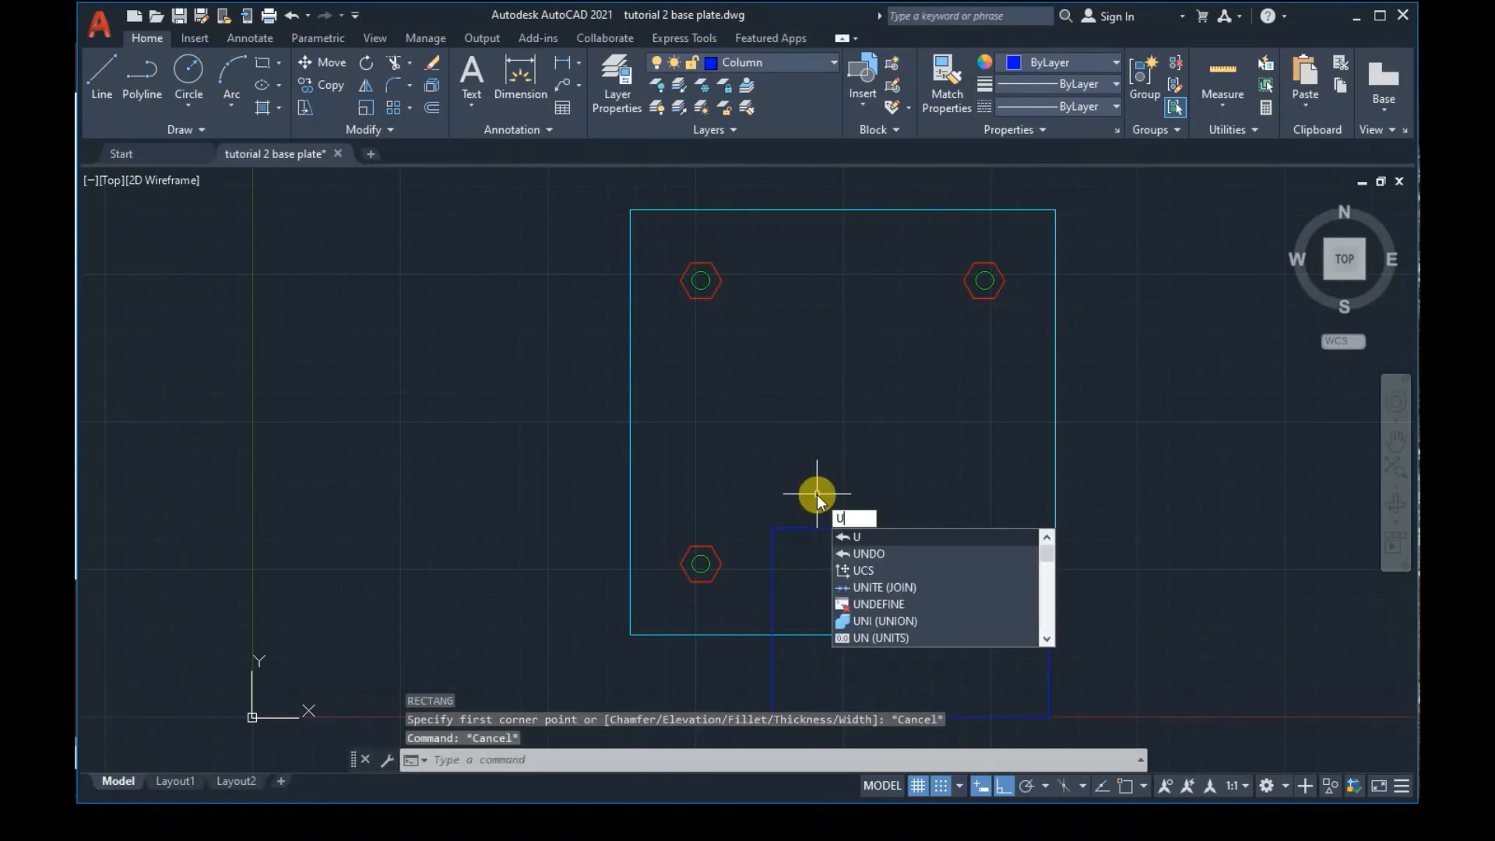
key(Return)
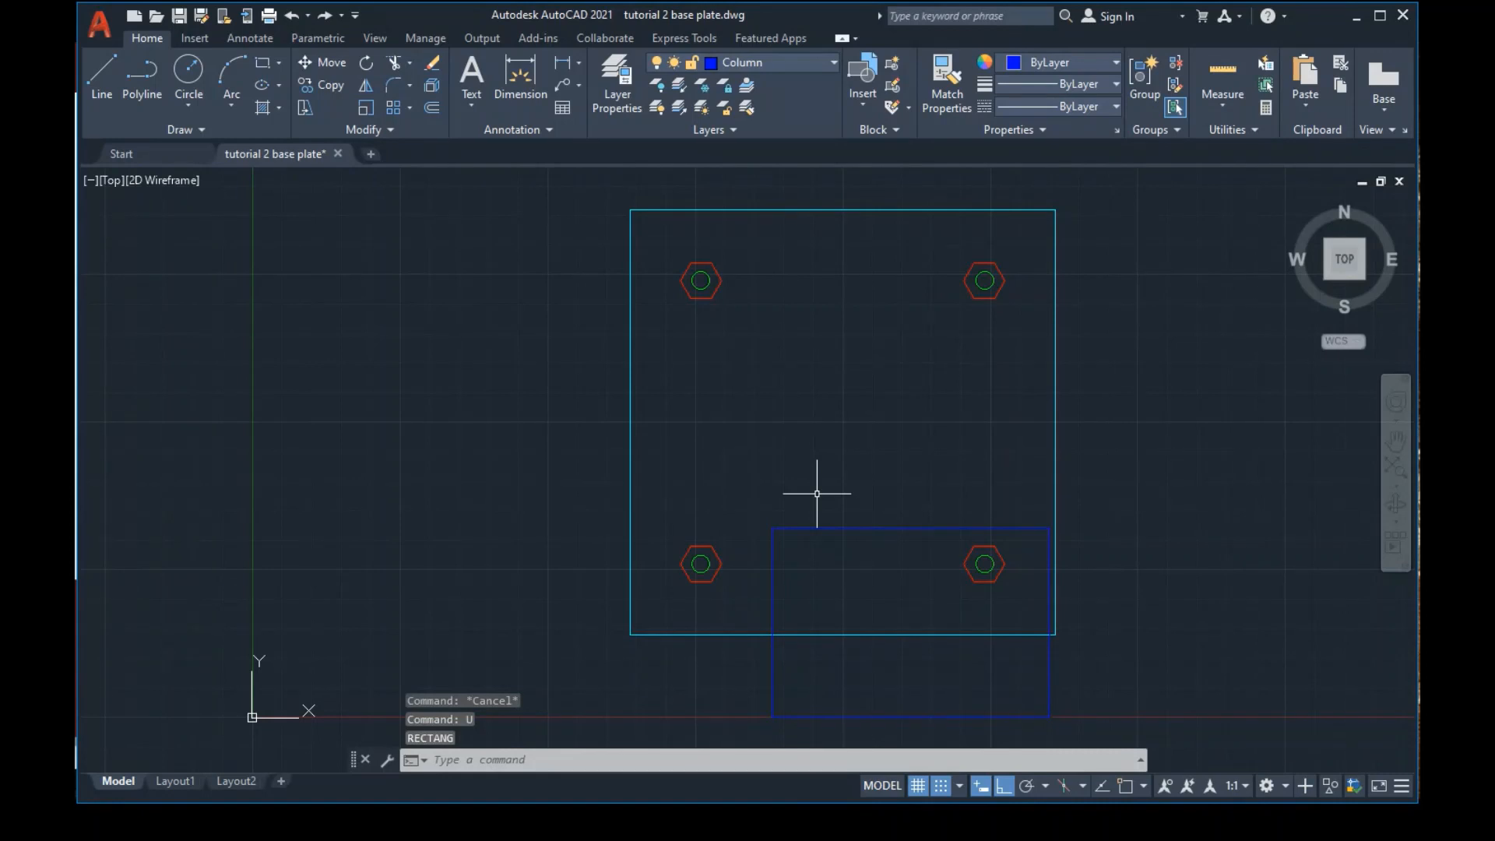
text(u)
key(Return)
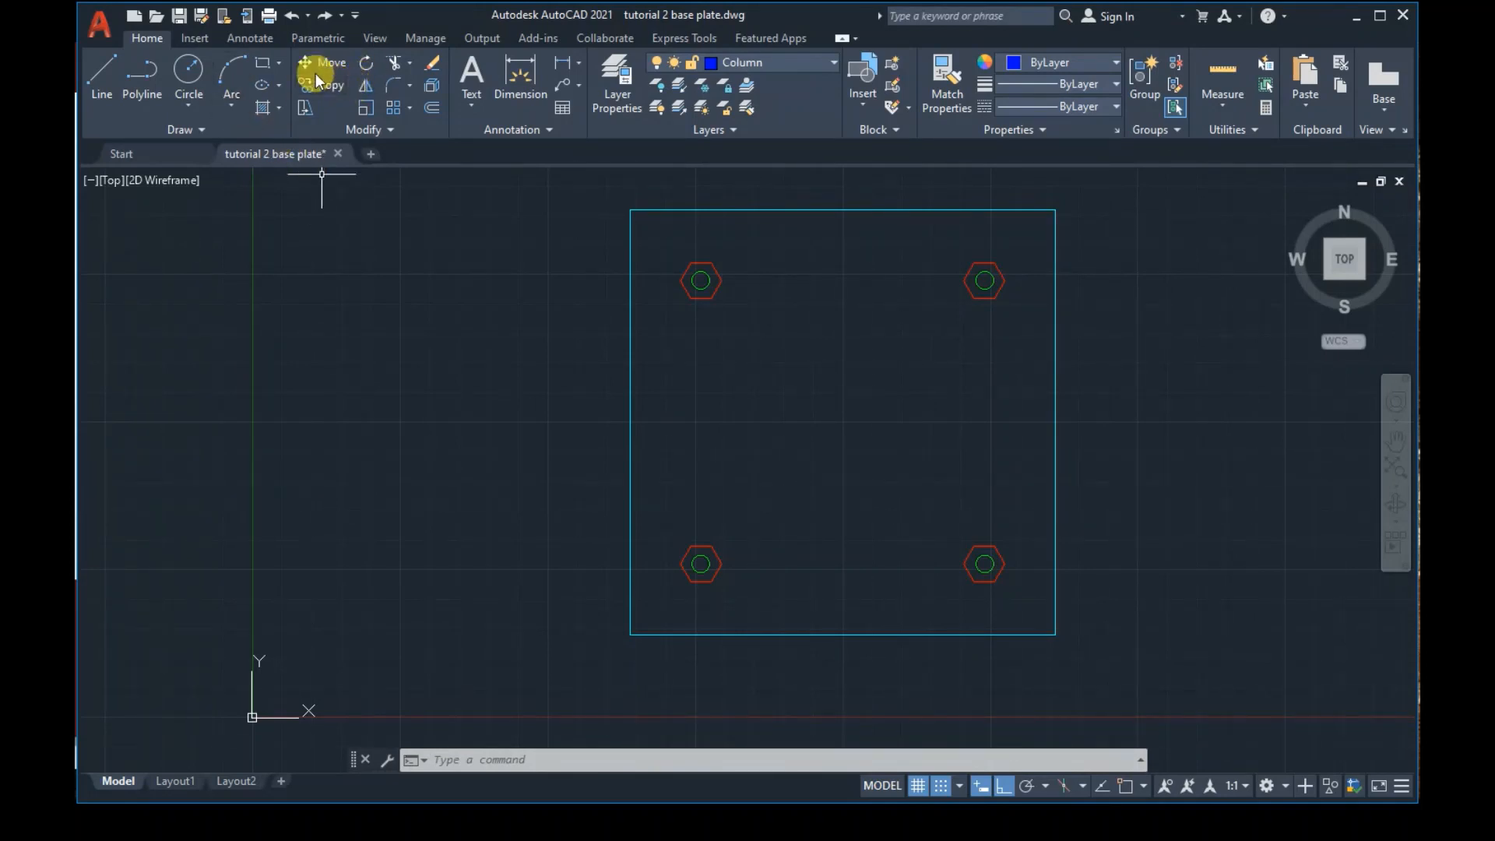
click(264, 59)
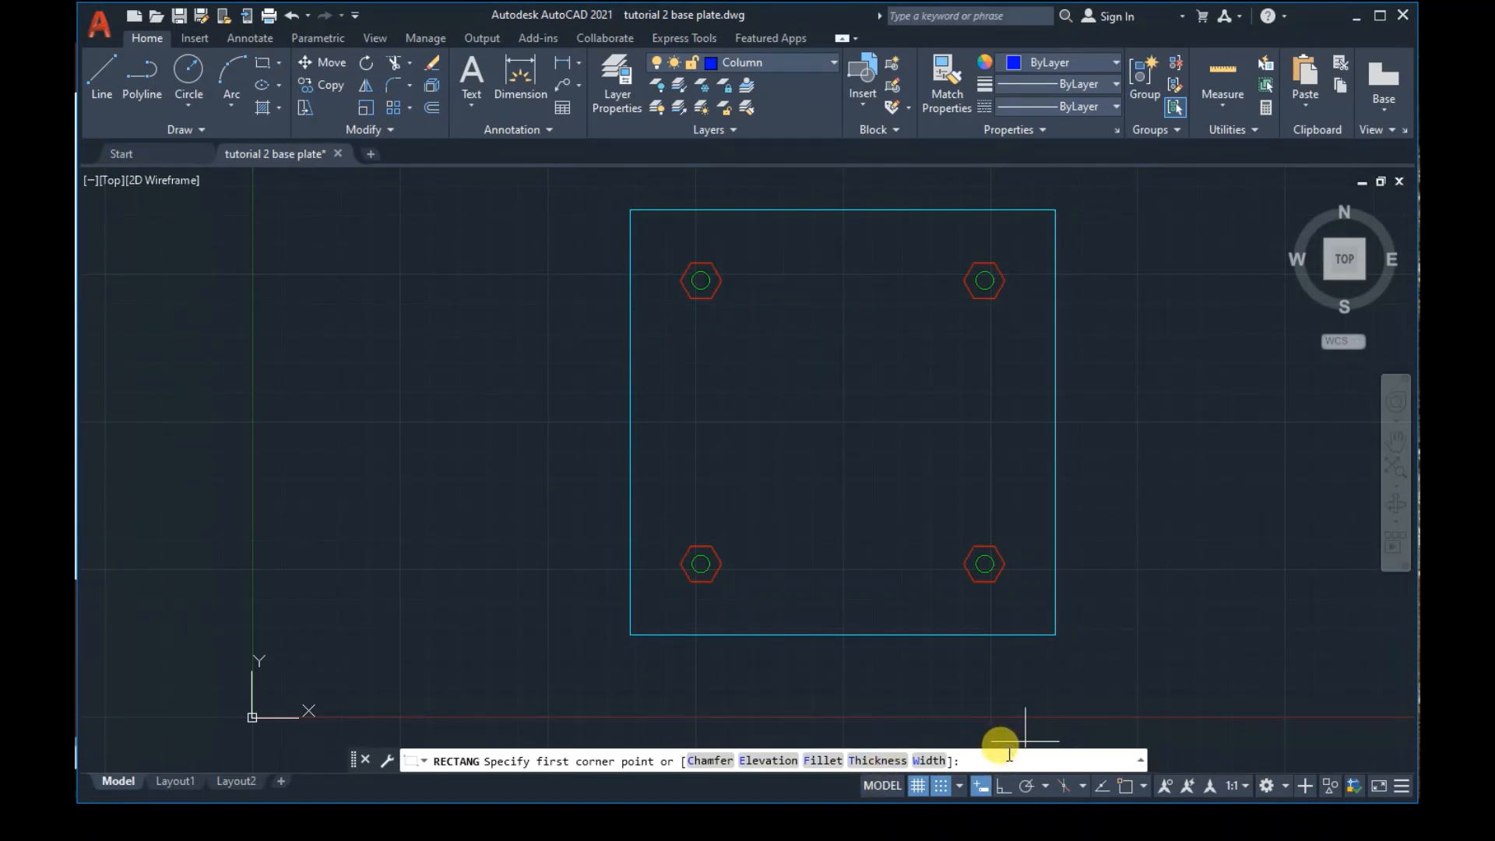
text(44,)
text(15)
key(Return)
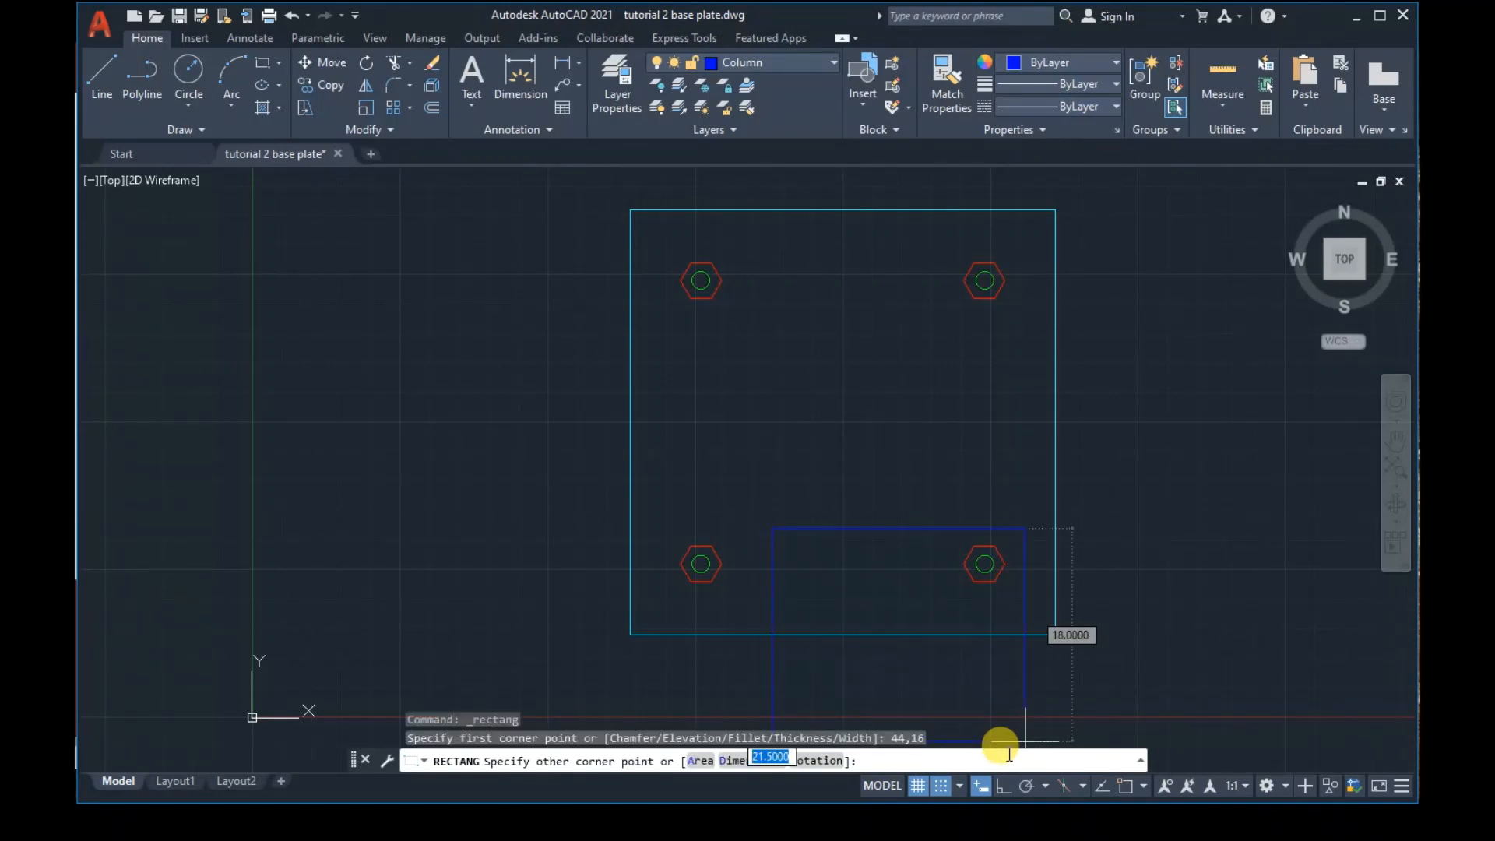
text(@)
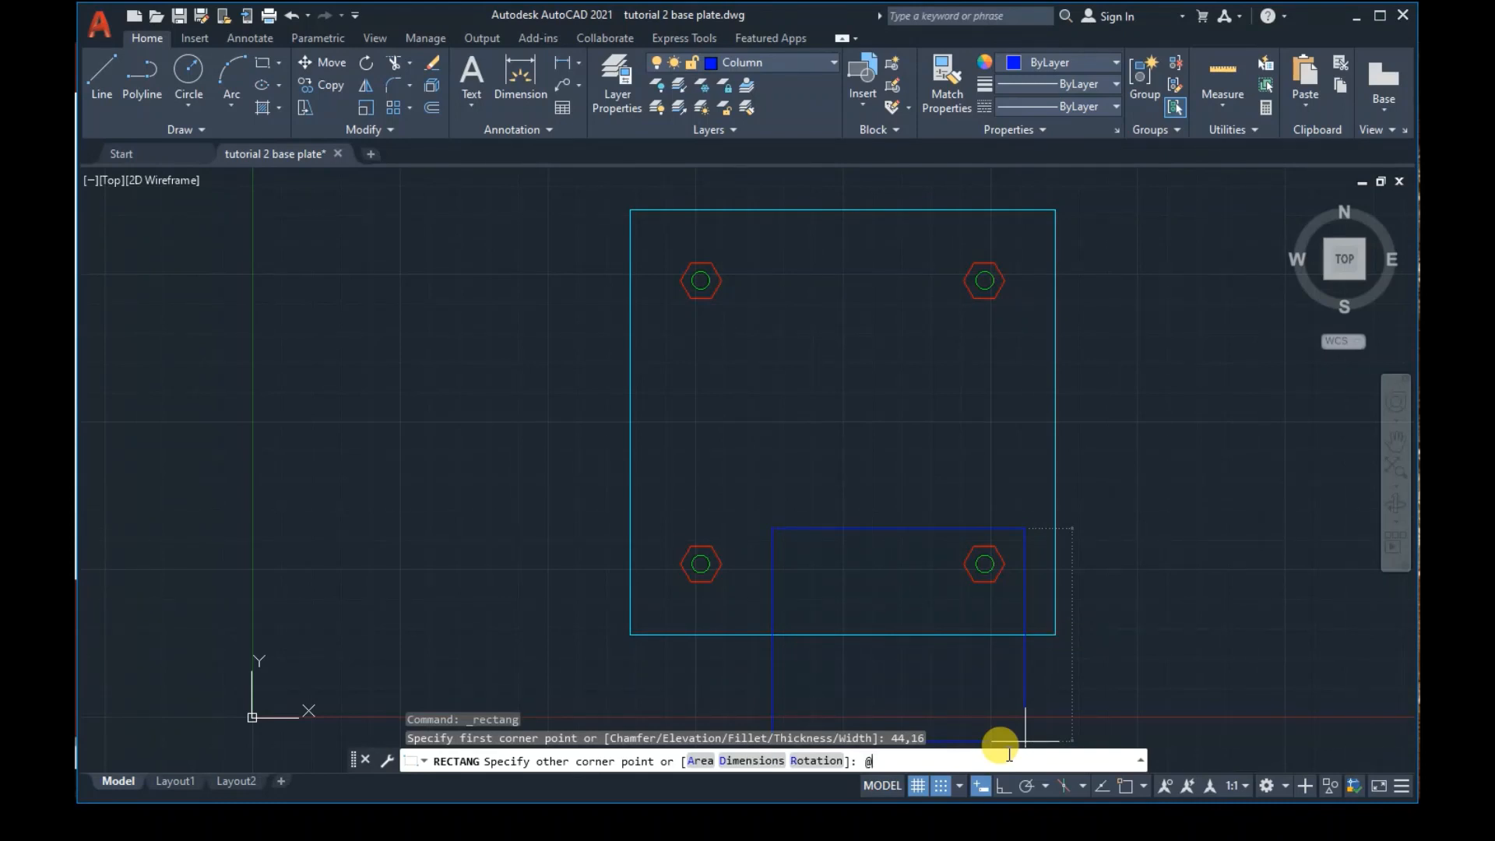
text(12,18)
key(Return)
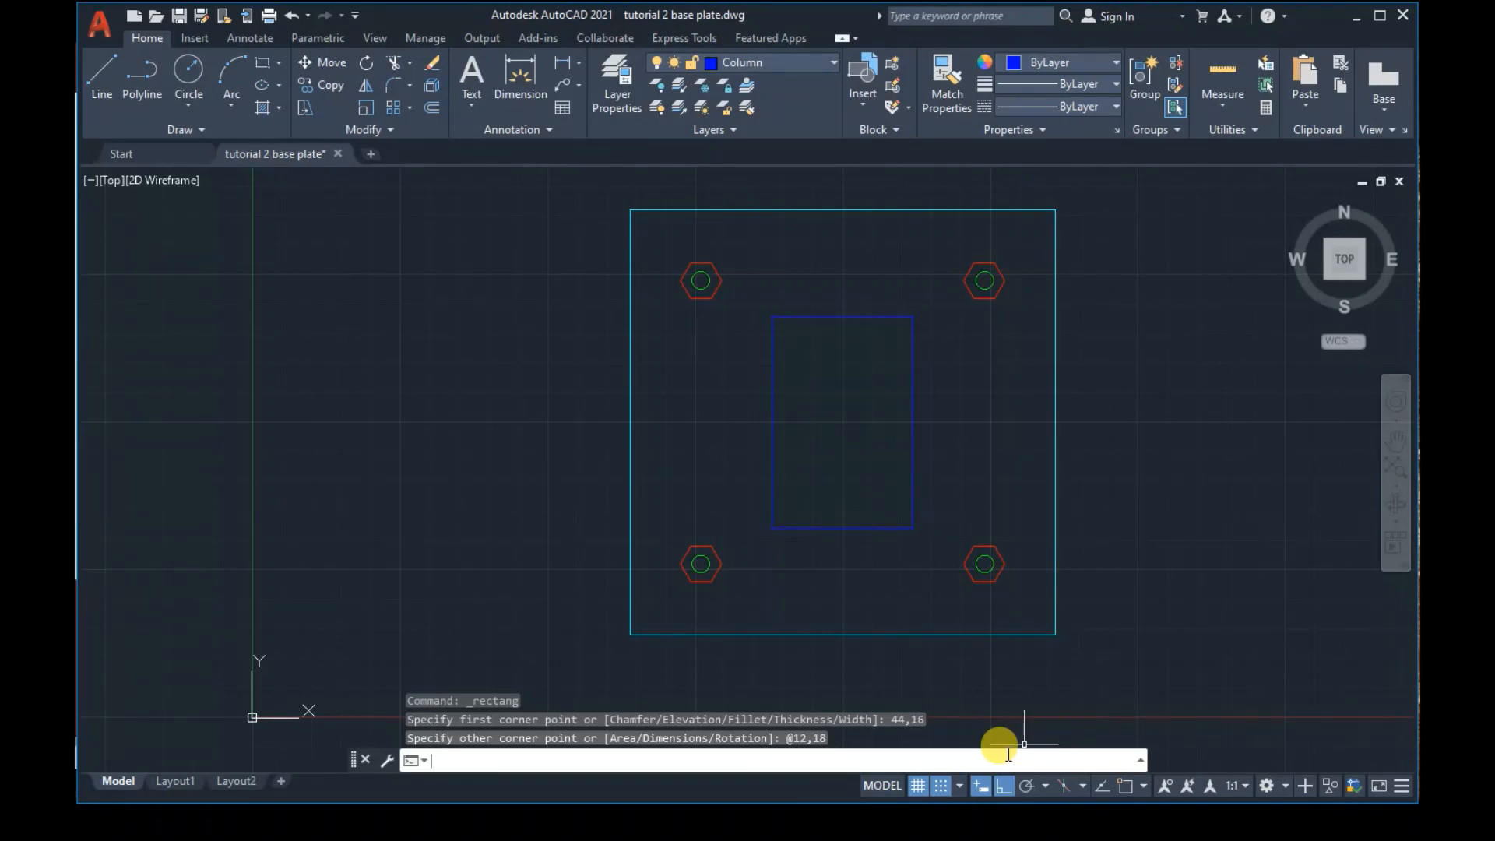
Fillet all corners of the column rectangle as a polyline with radius 2
click(749, 757)
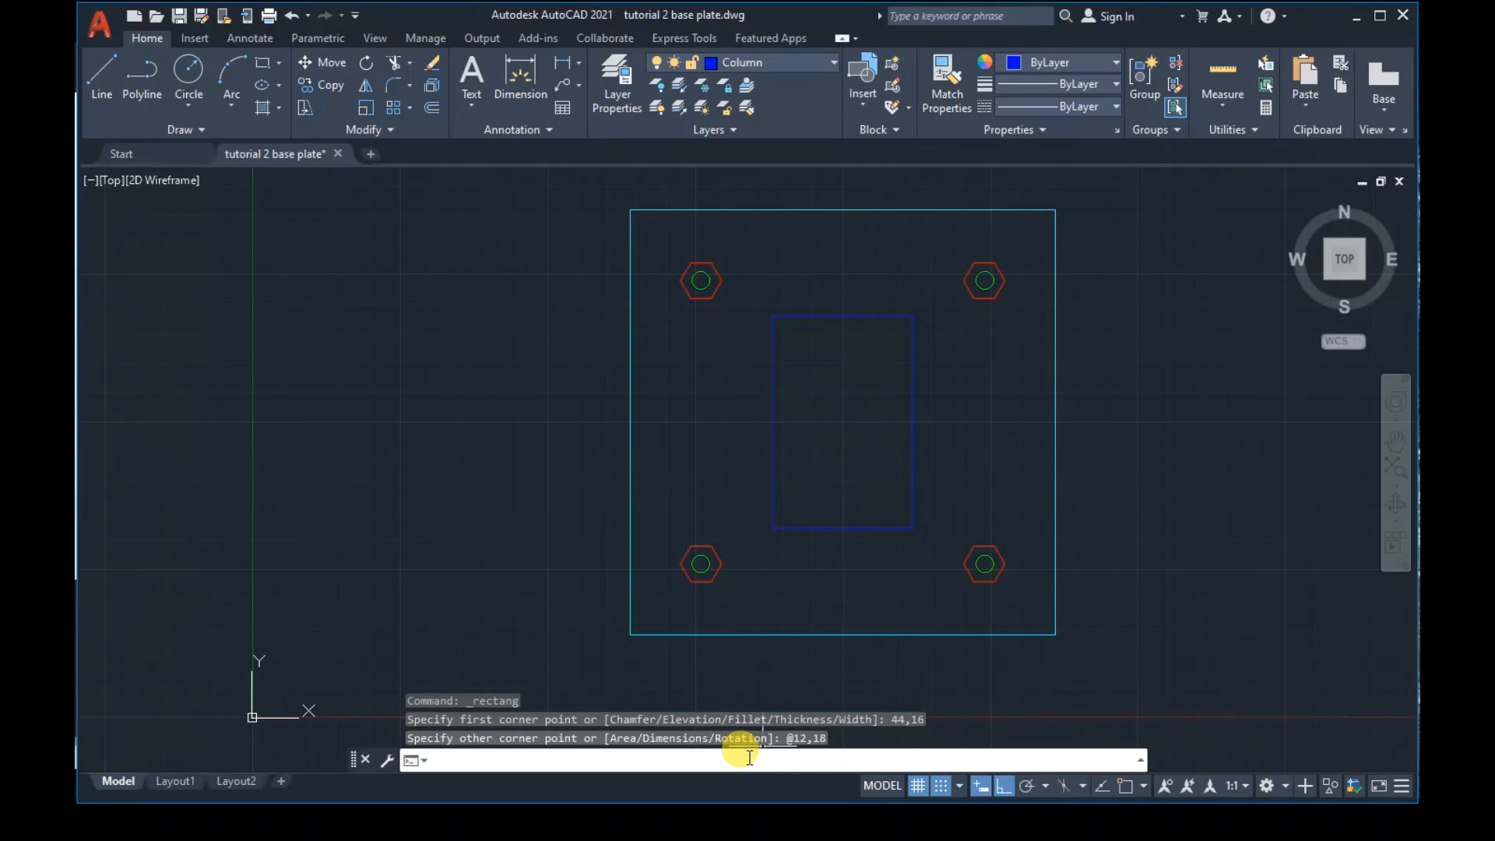
text(fillet)
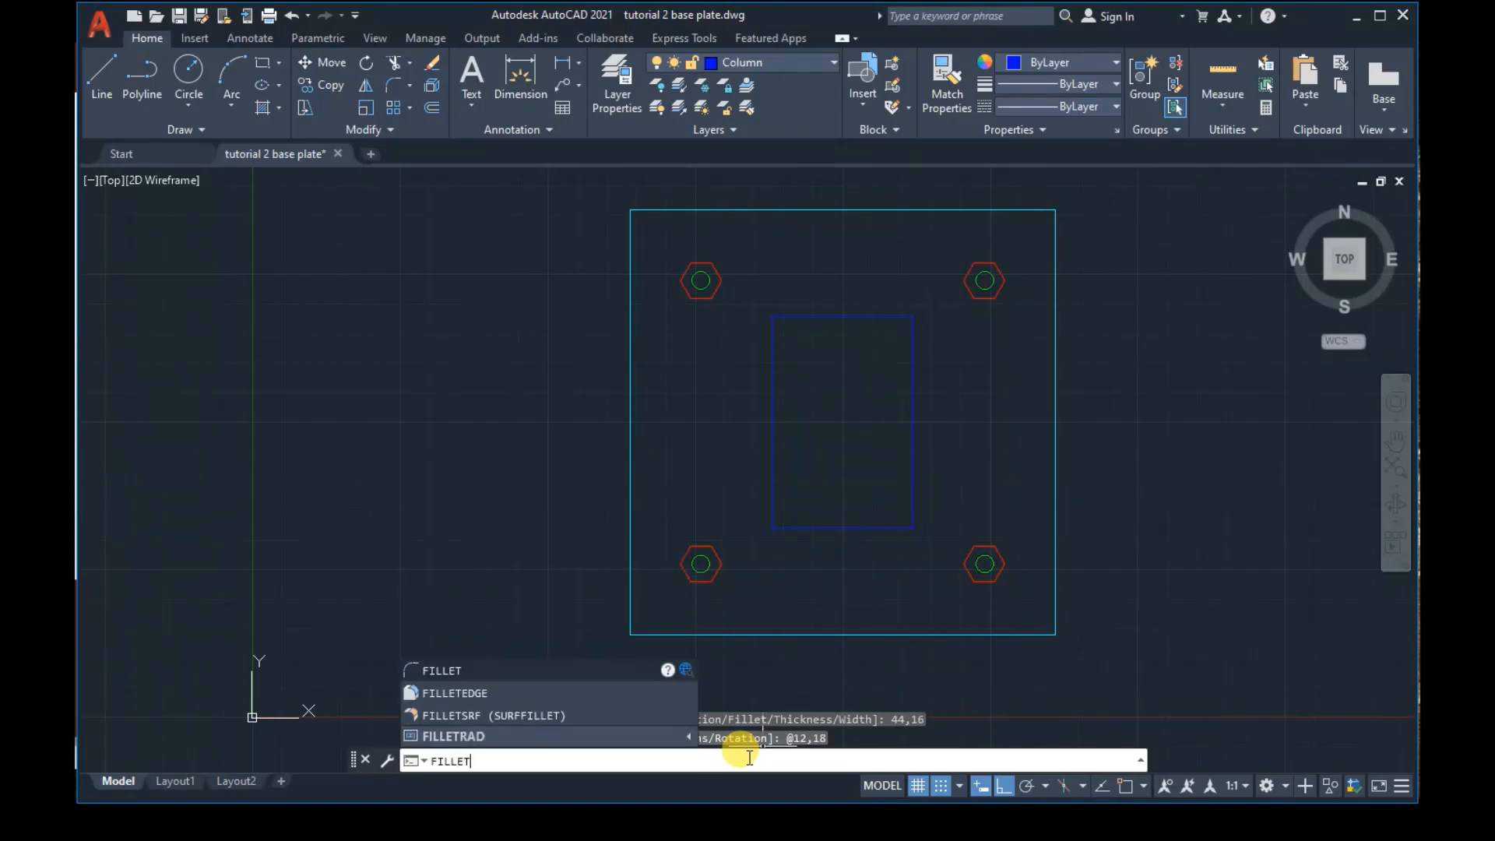
key(Return)
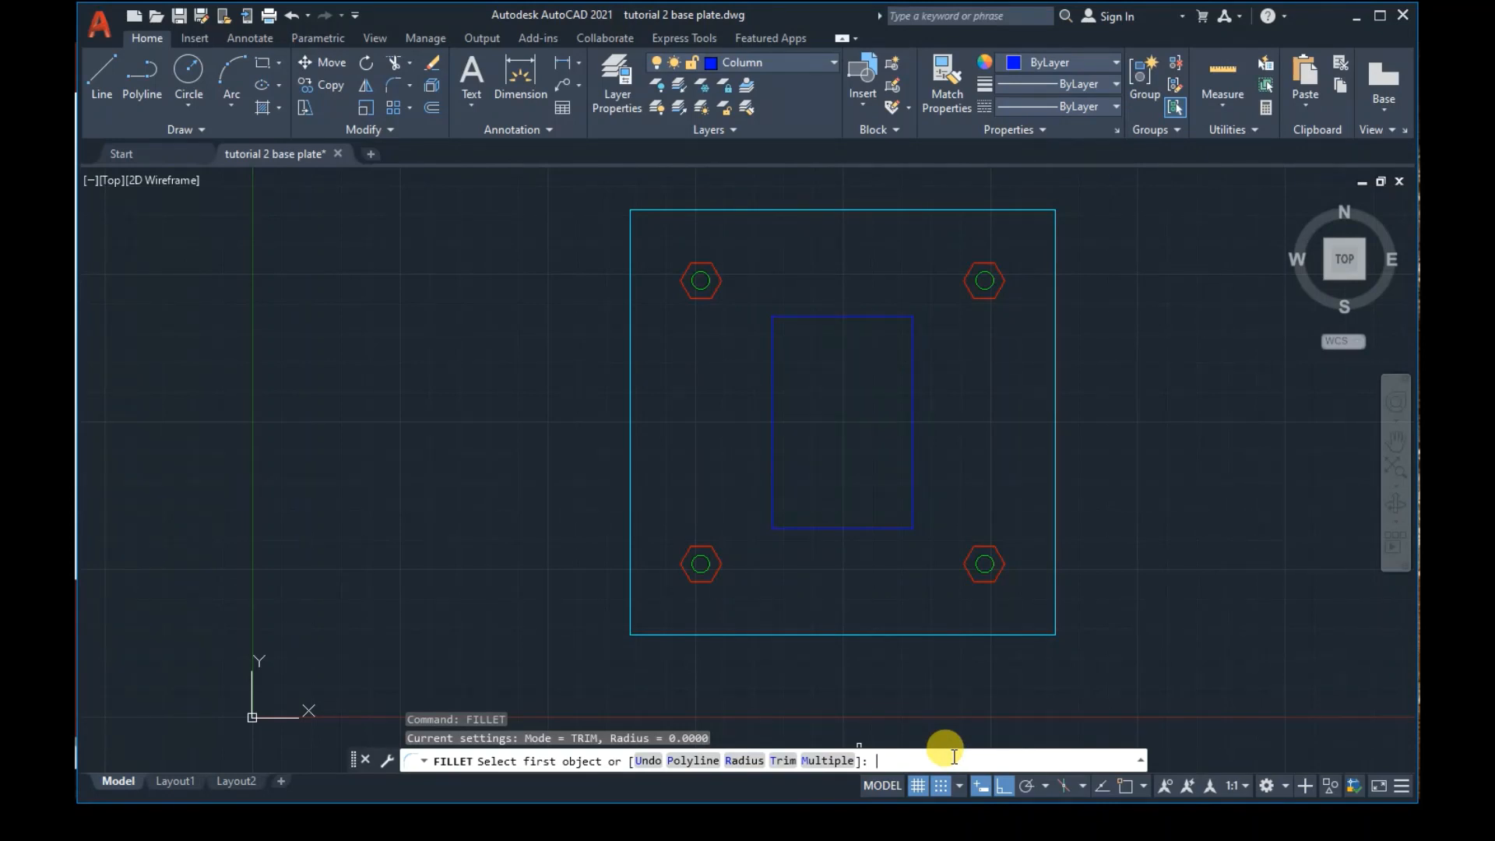
text(r)
key(Return)
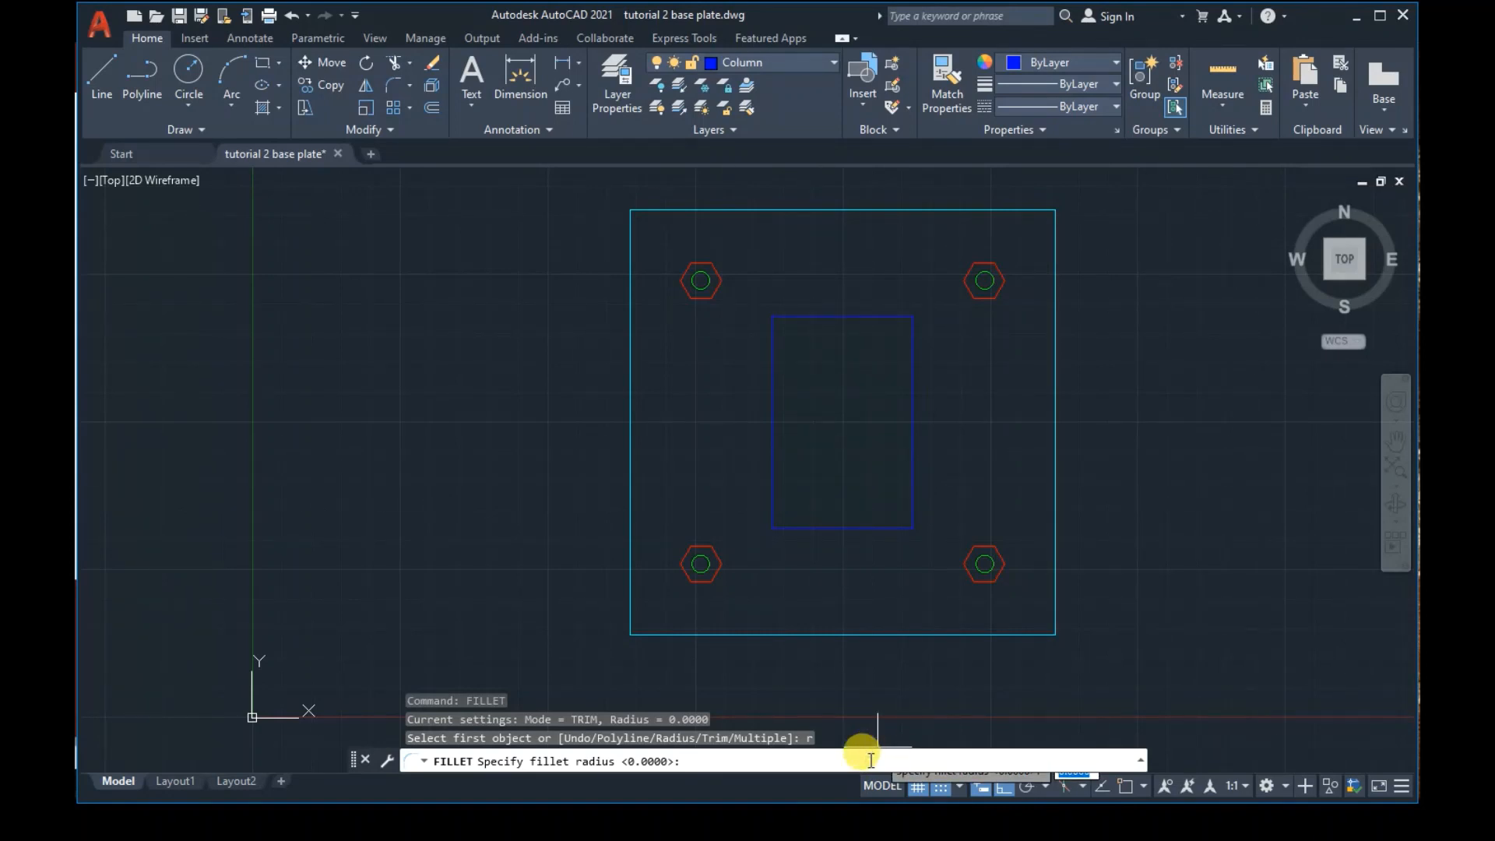
text(2)
key(Return)
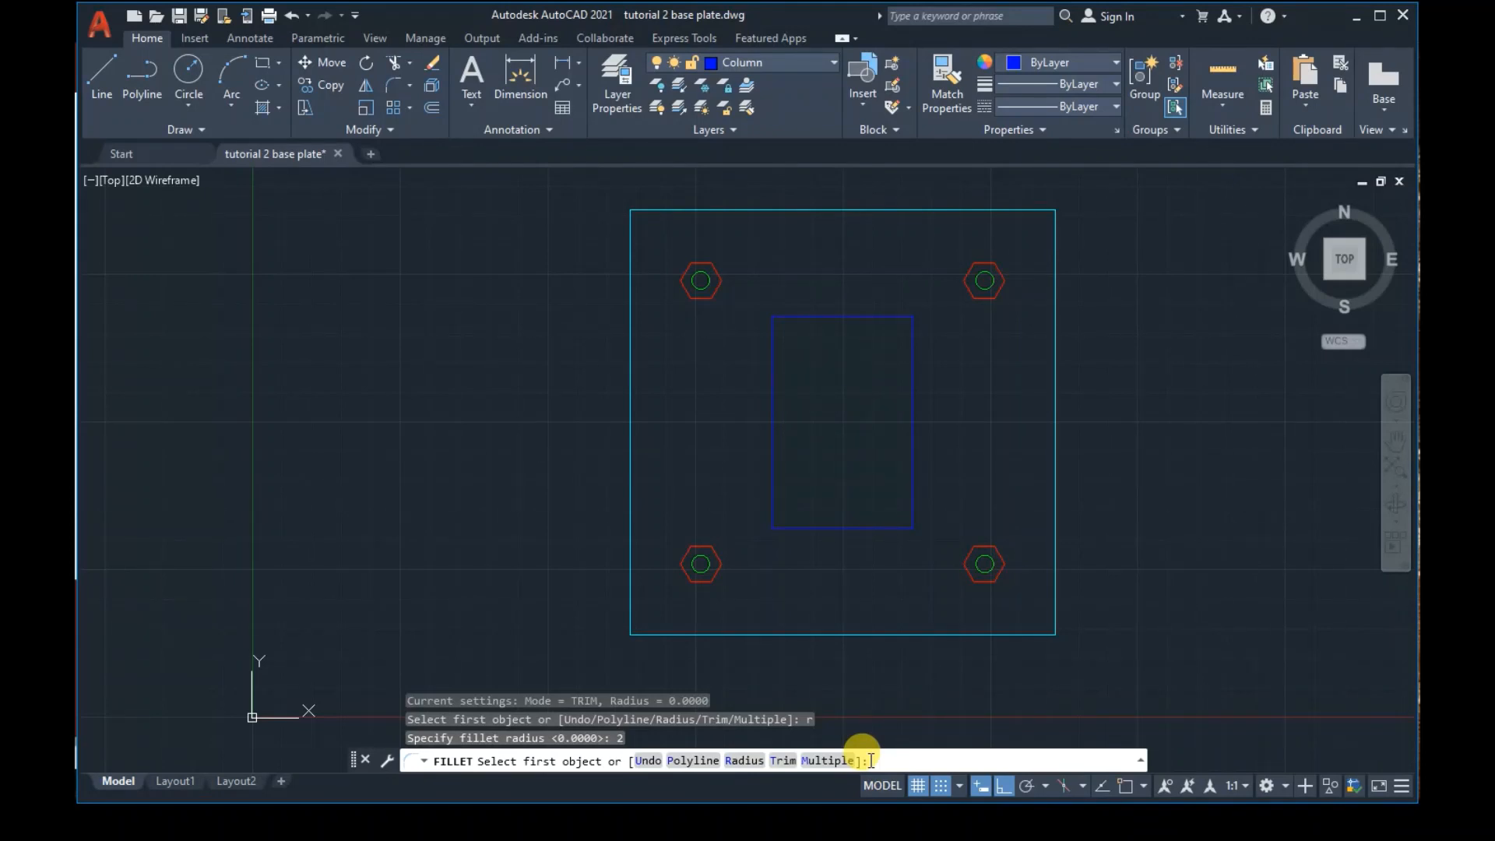
text(p)
key(Return)
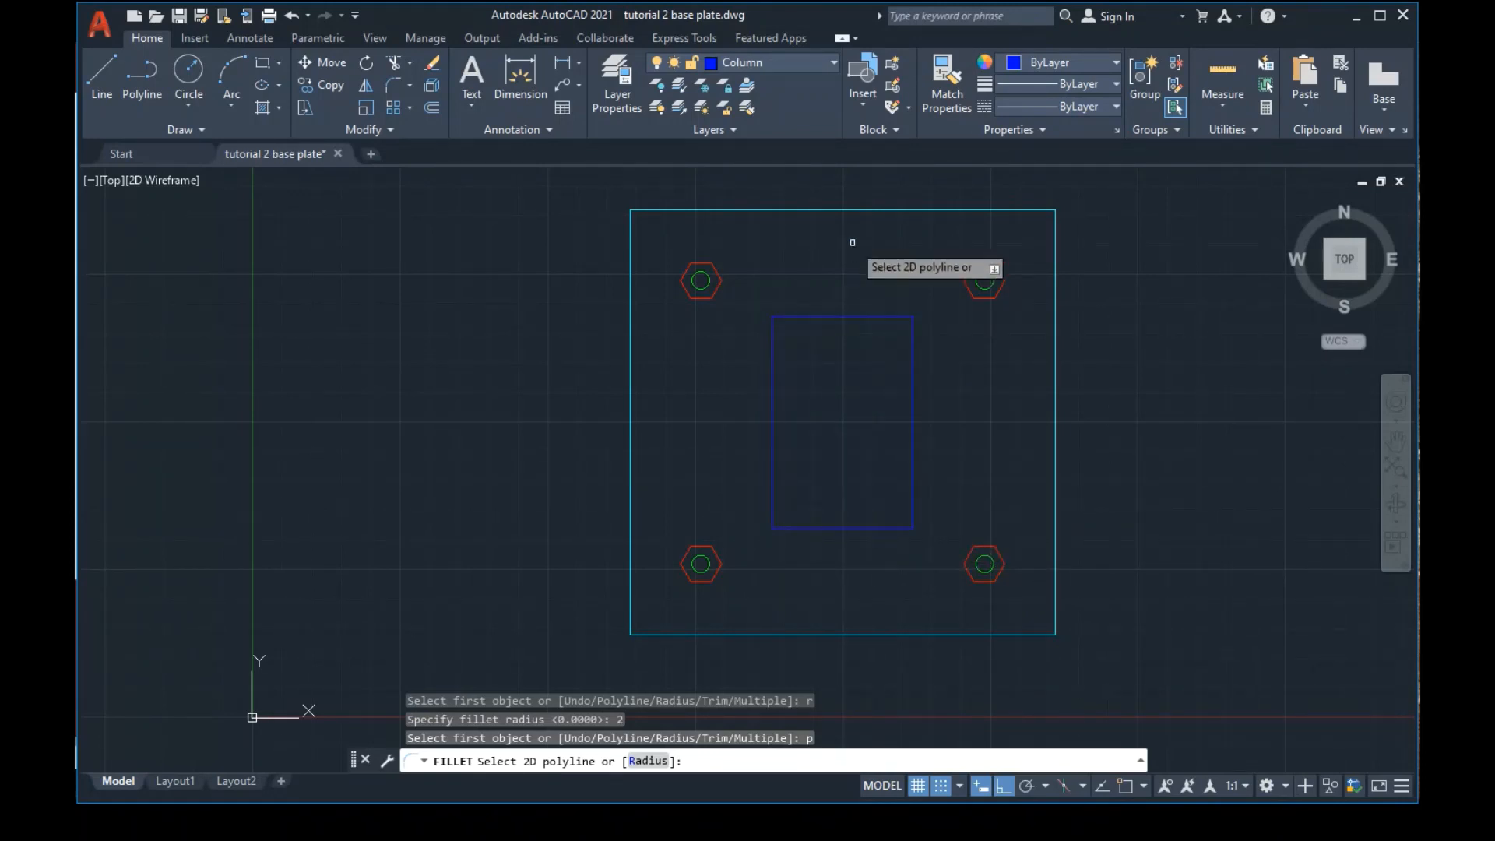
click(841, 313)
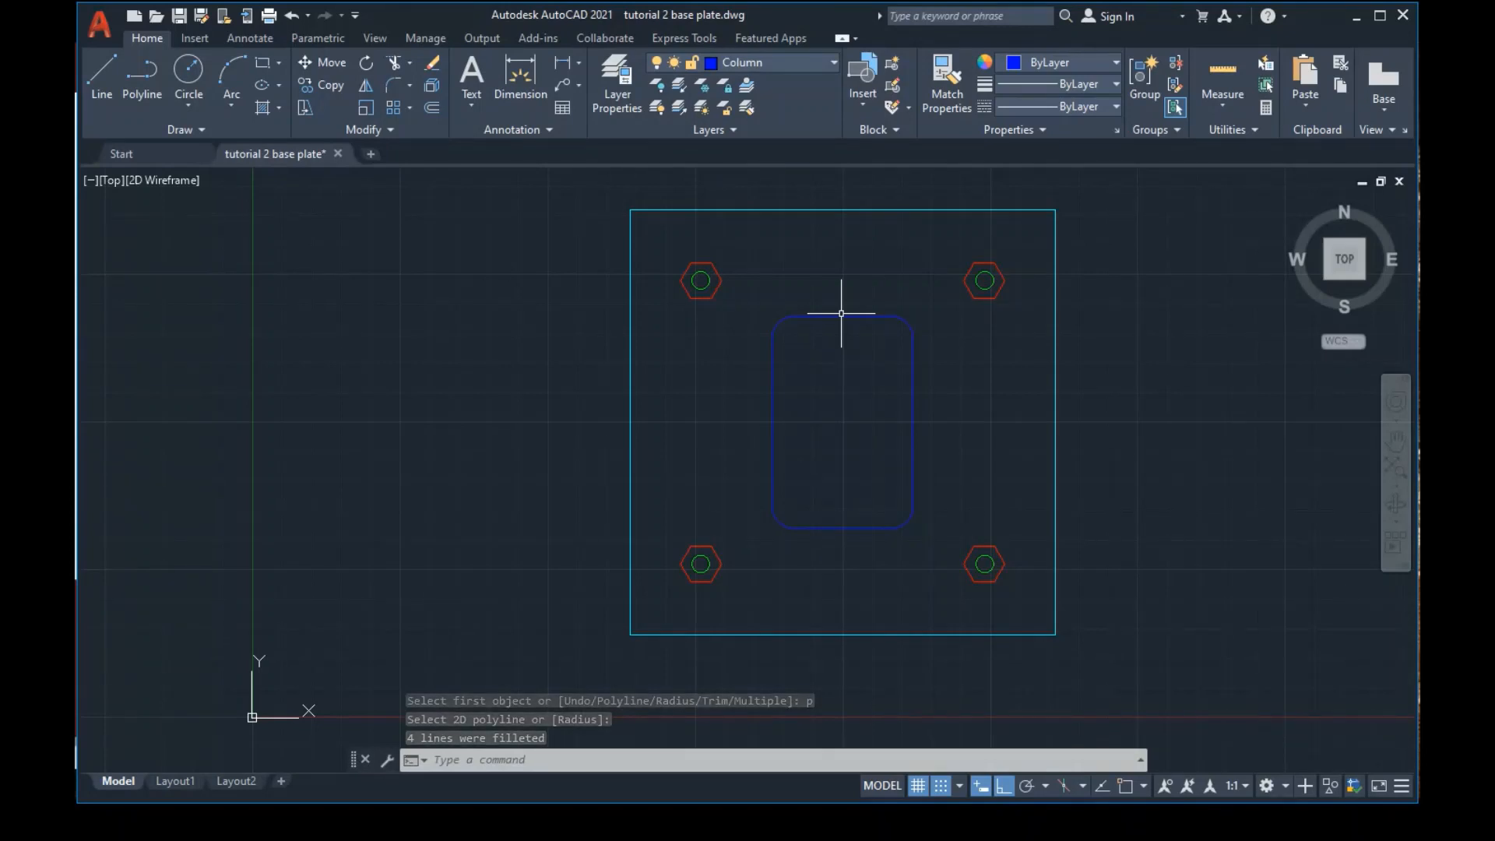
key(Return)
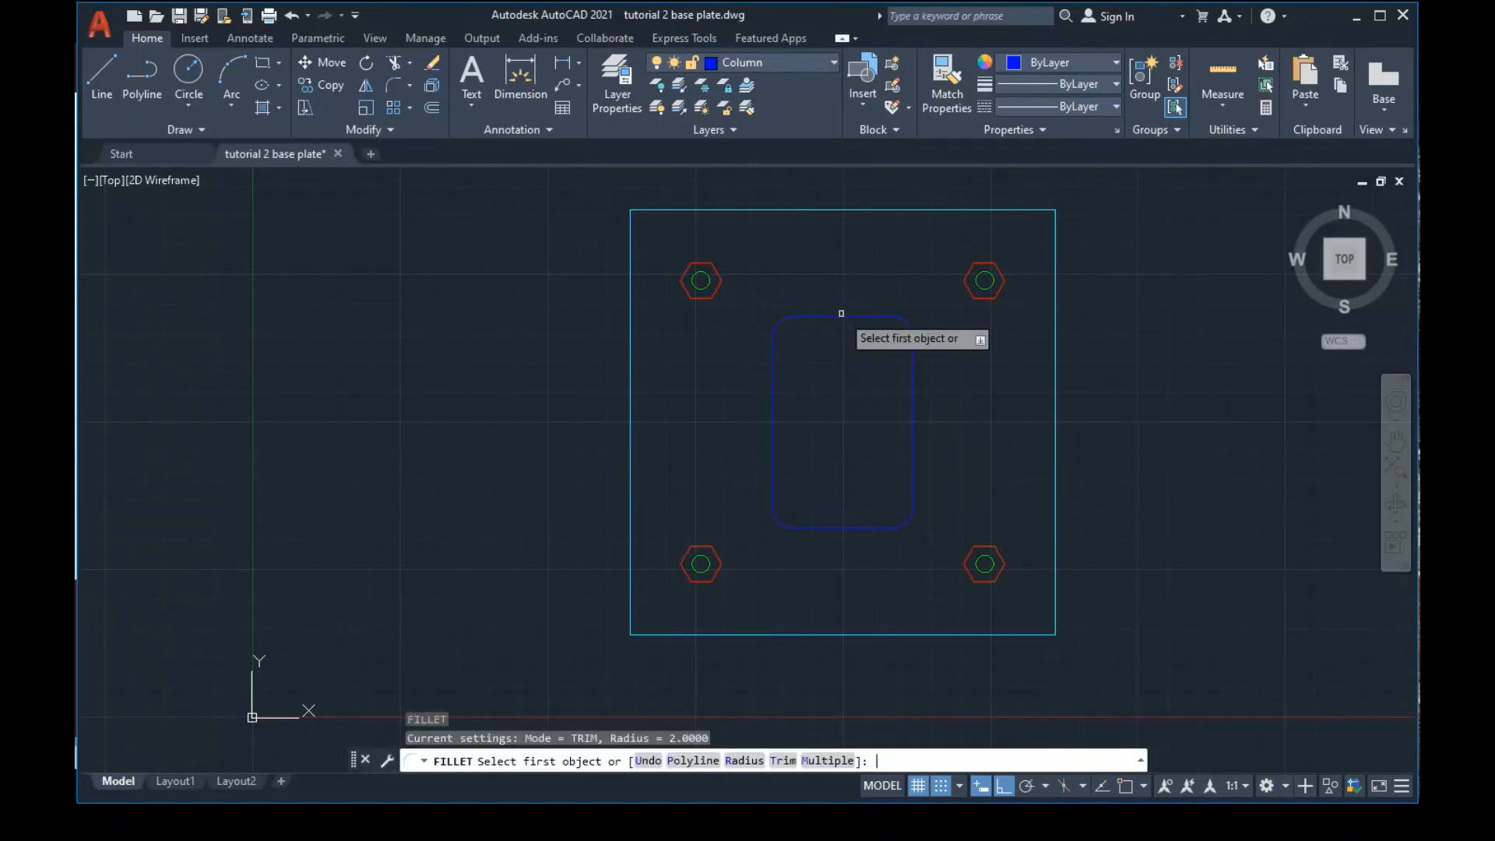
scroll(884, 400, up, 4)
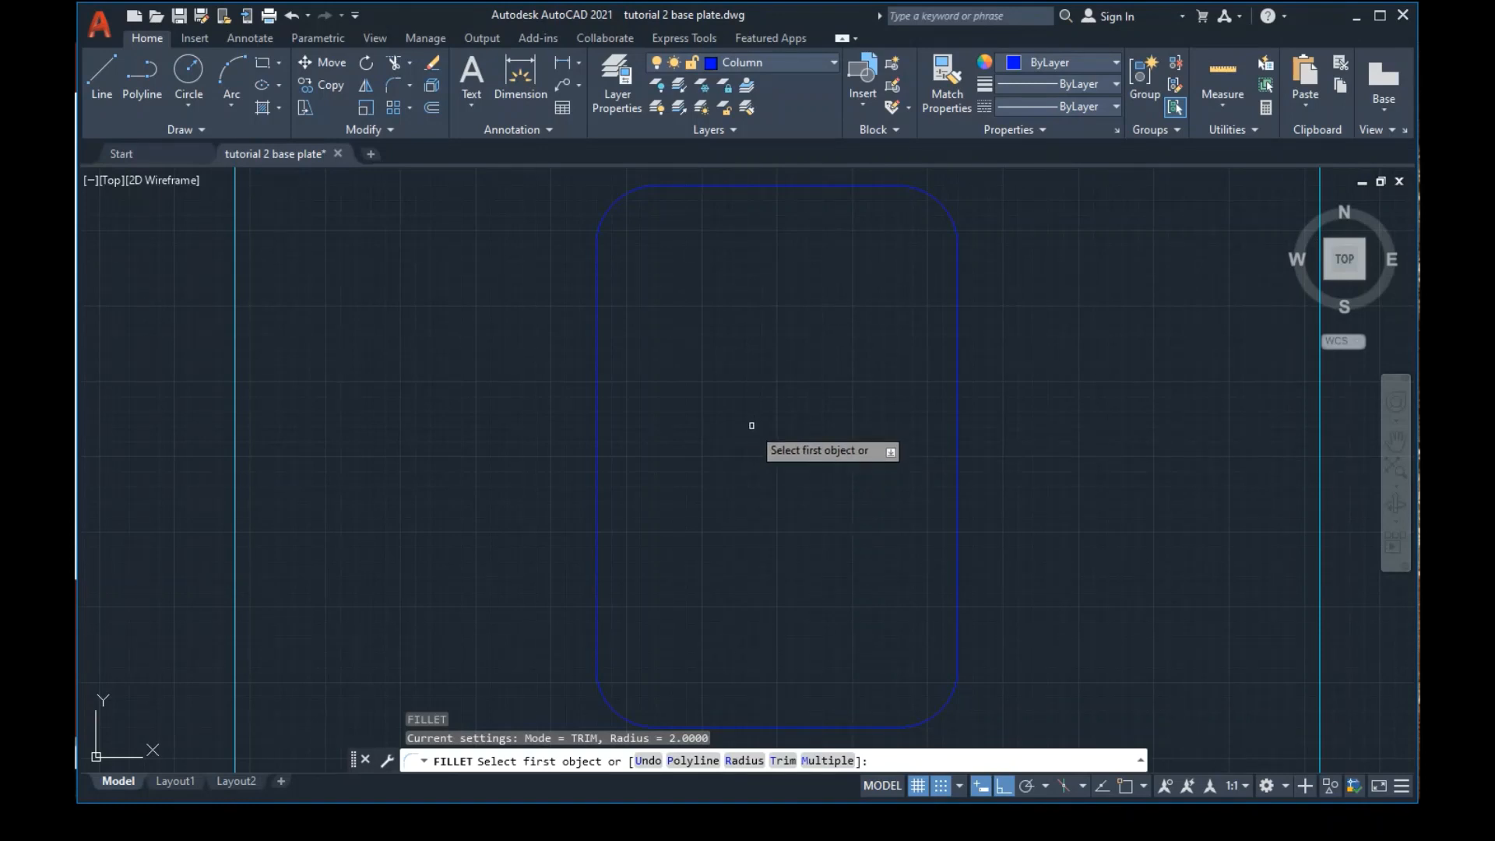
scroll(752, 425, down, 4)
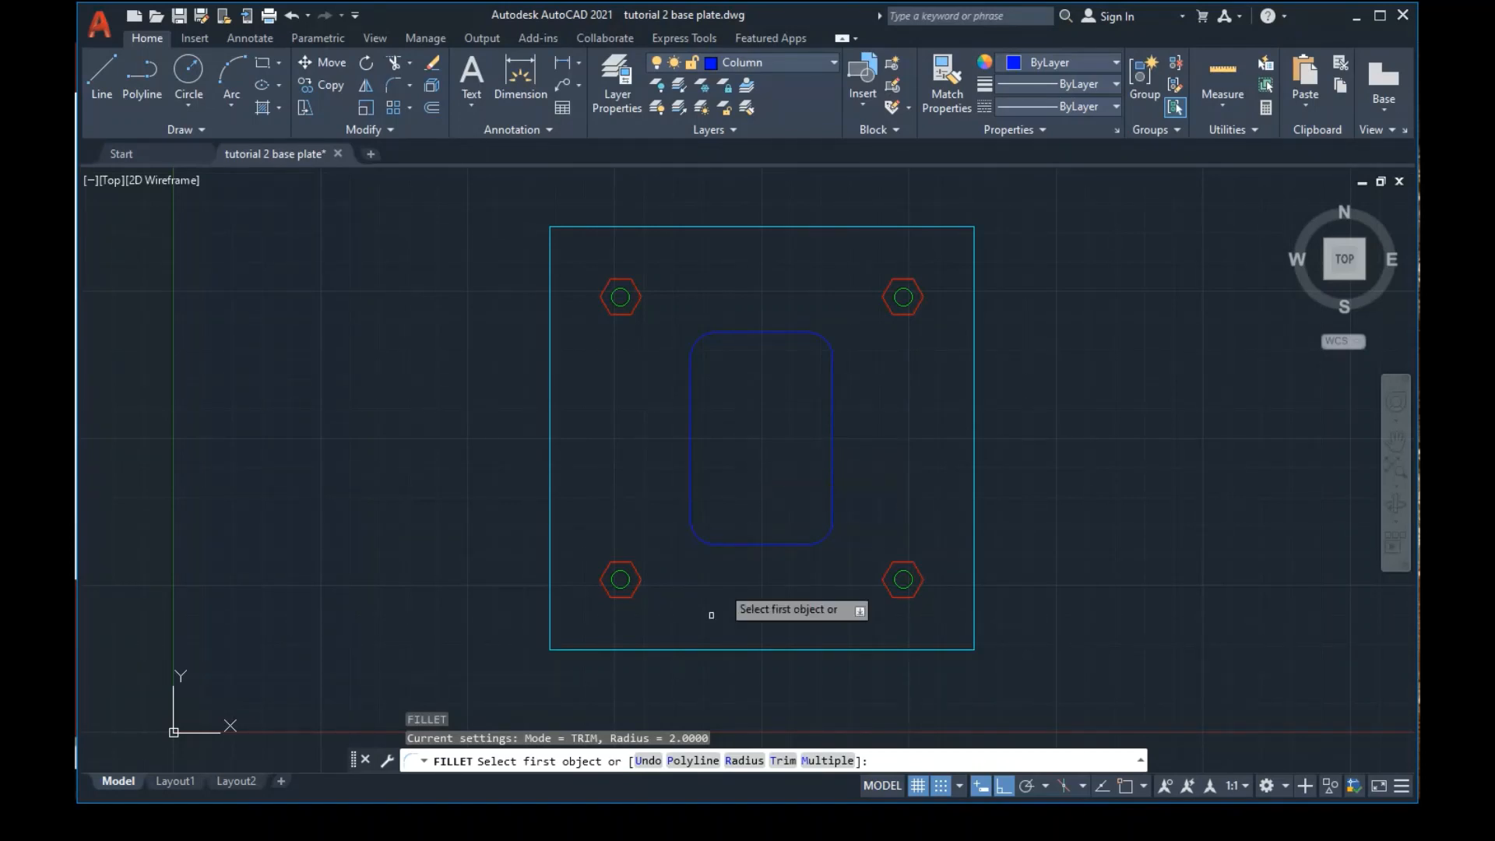
key(Escape)
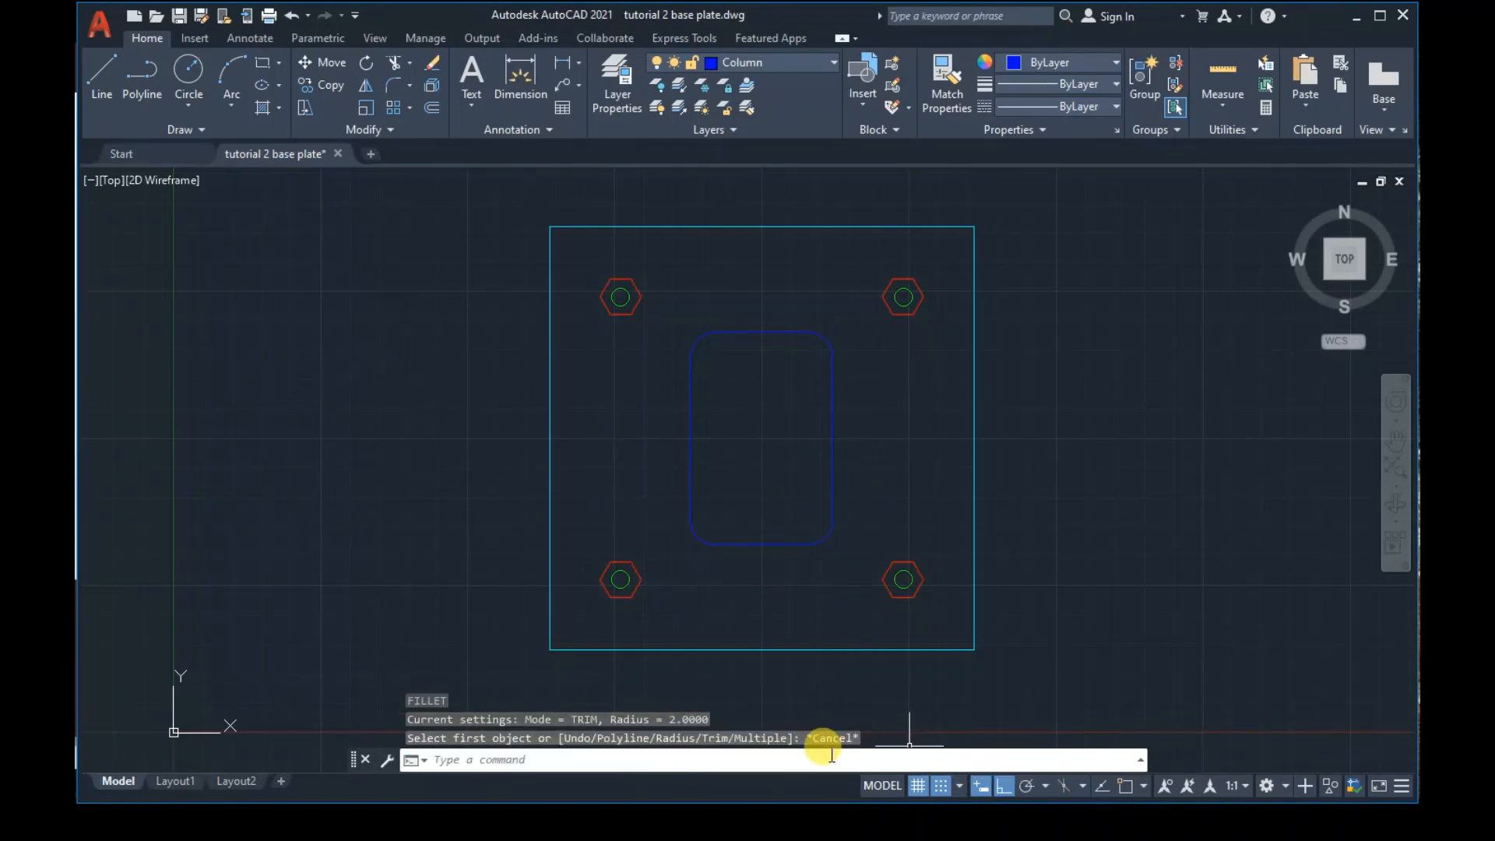
click(784, 507)
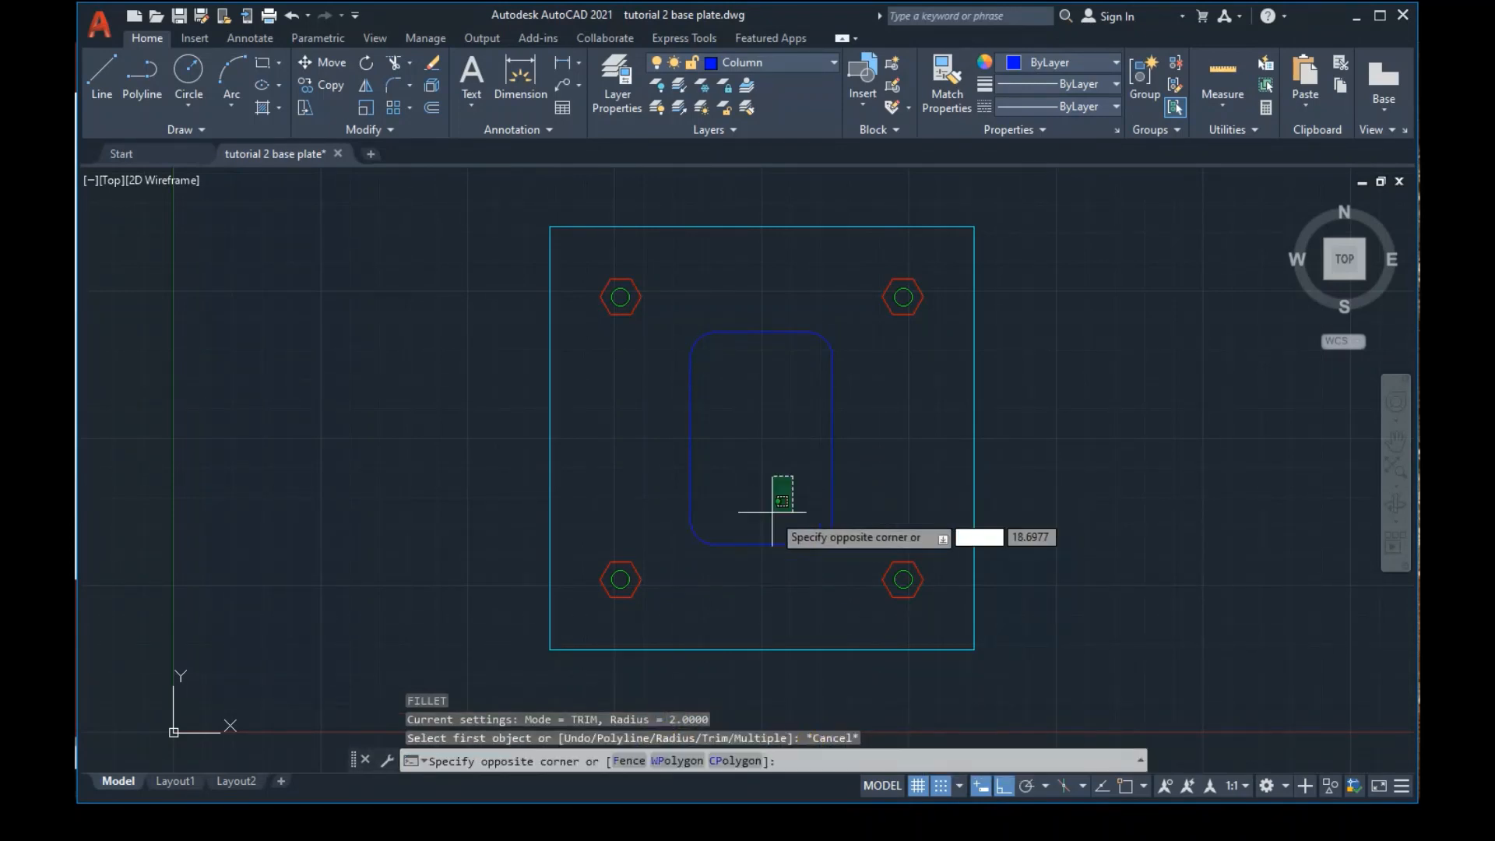
key(Escape)
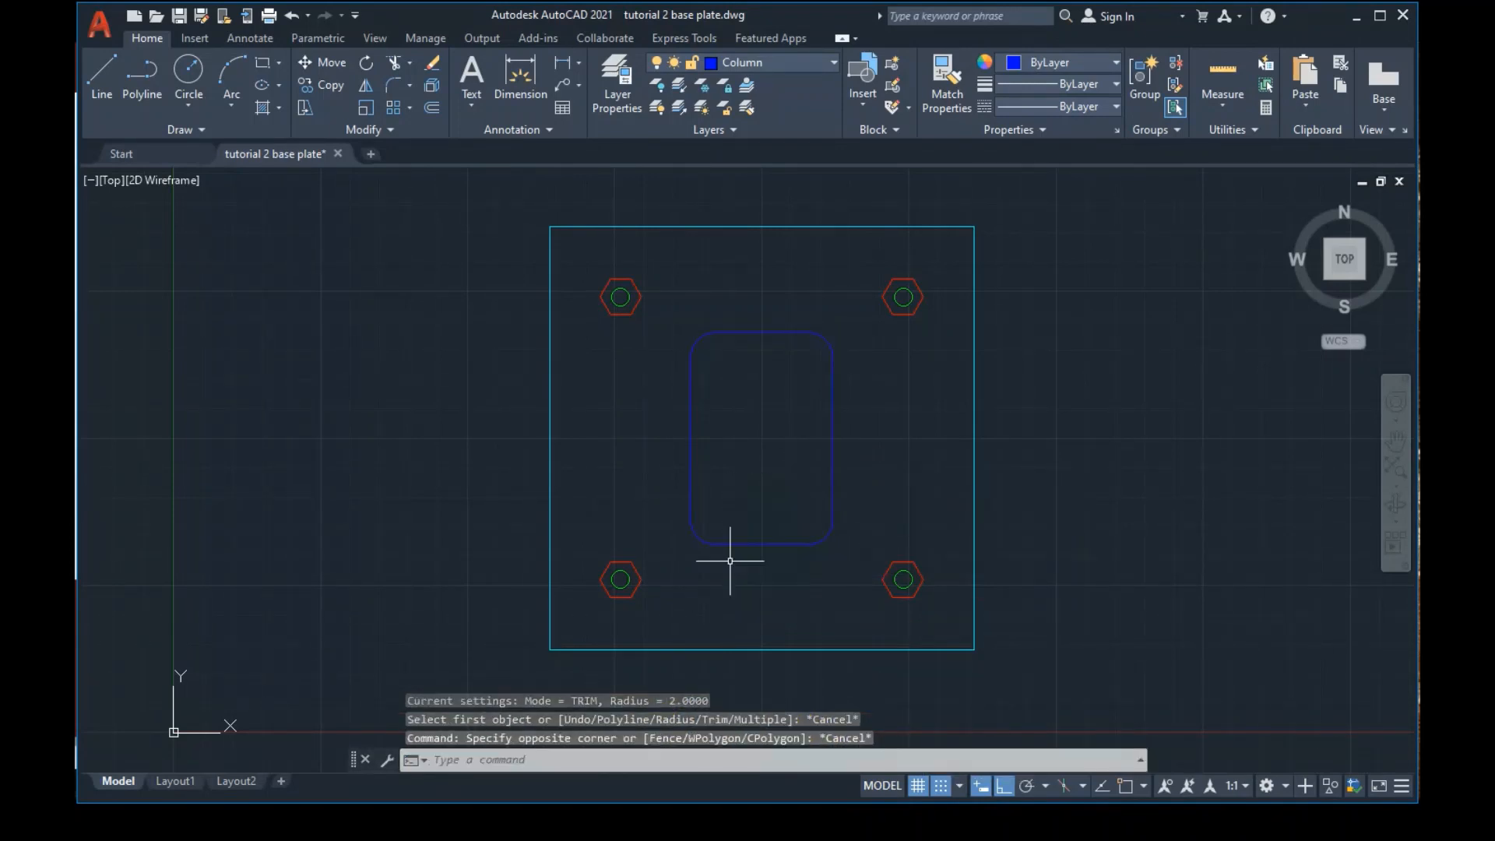
Offset the filleted column outline 0.75 towards its inside to form the column wall
click(635, 761)
text(offse)
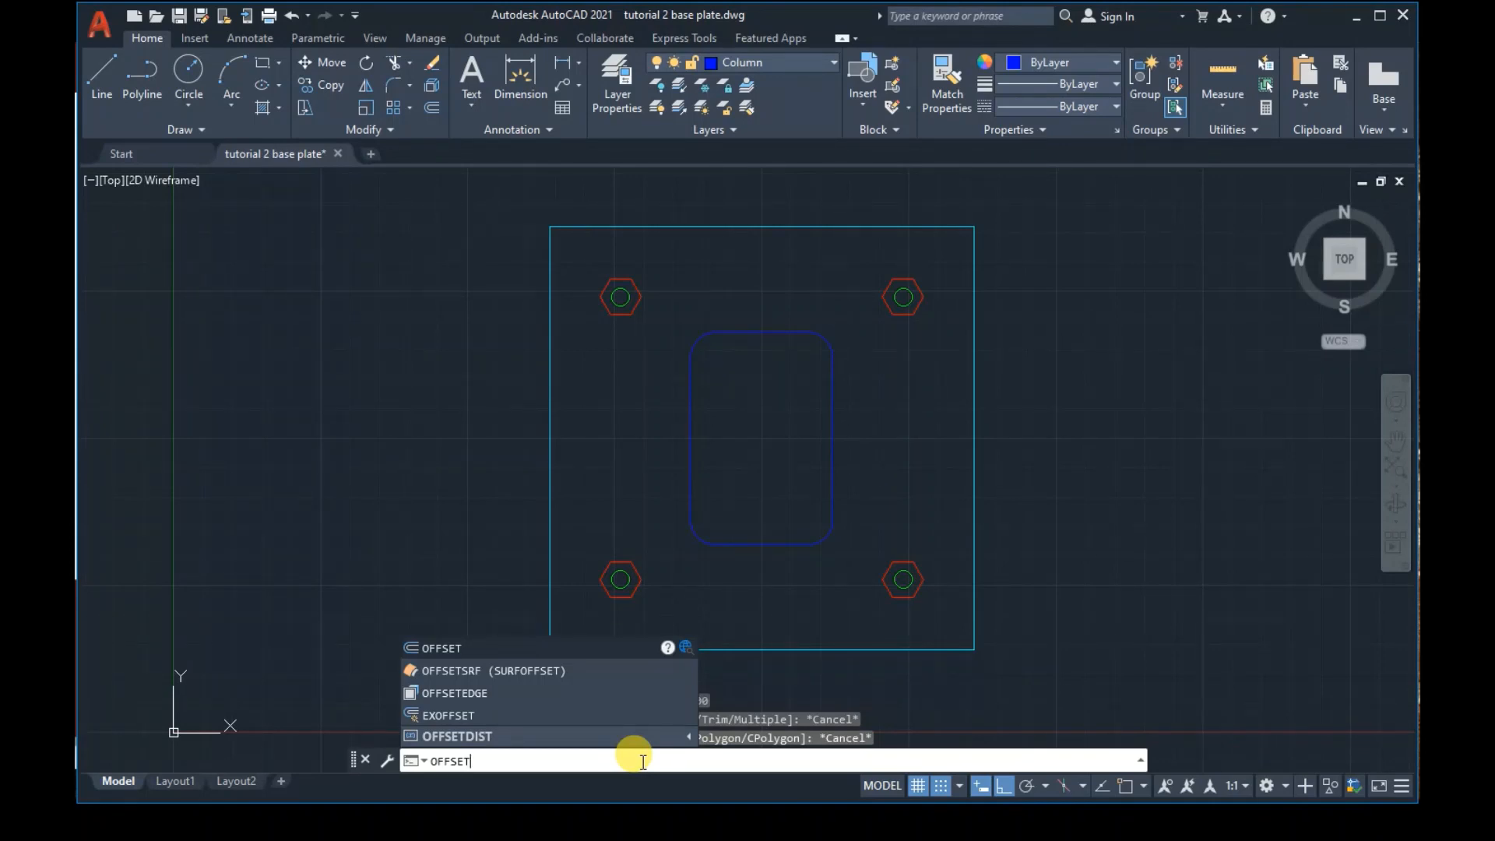
key(Return)
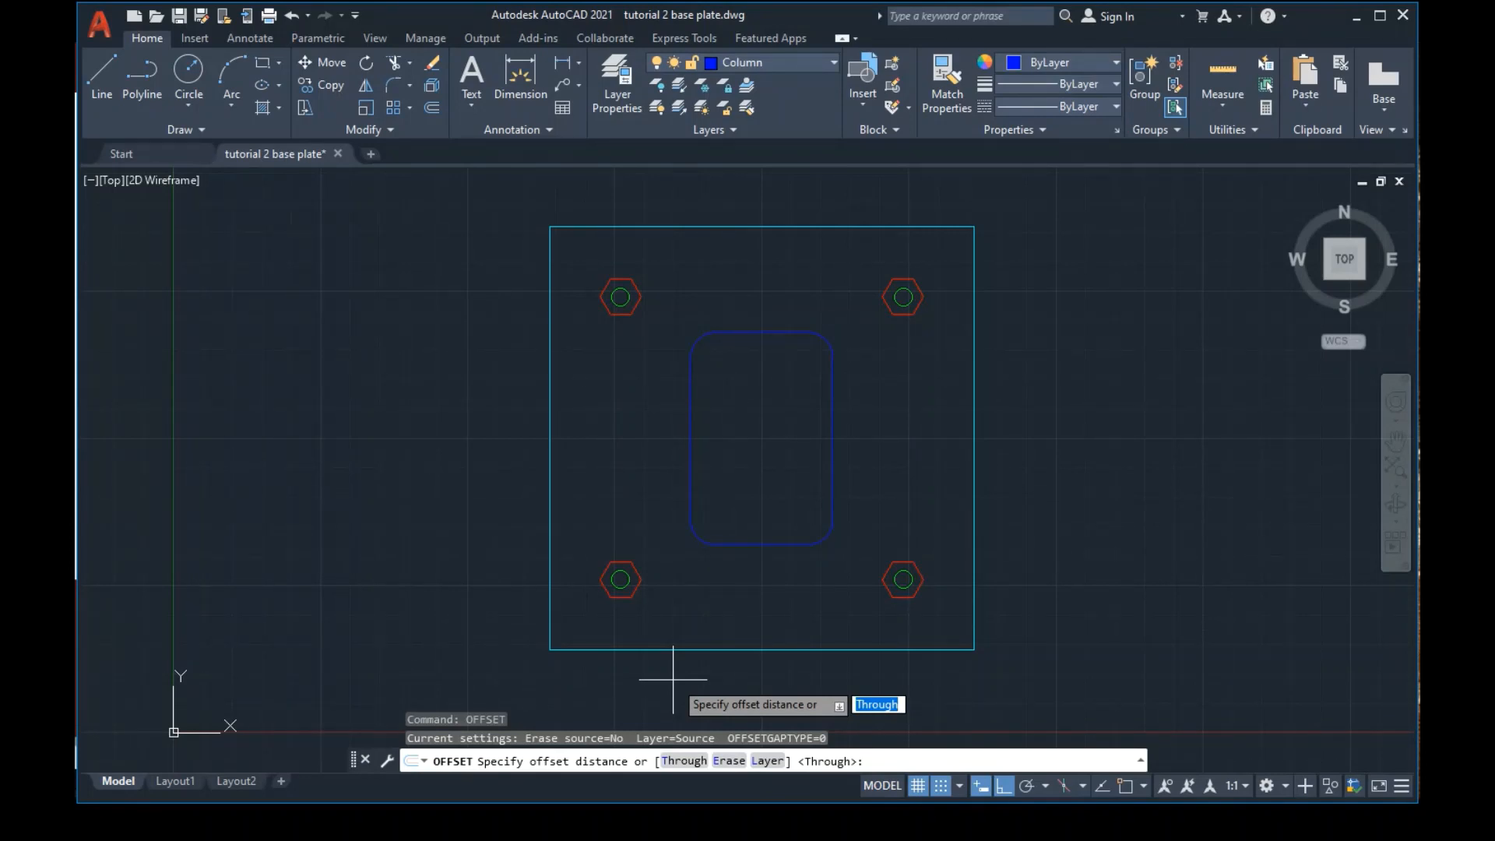
click(910, 760)
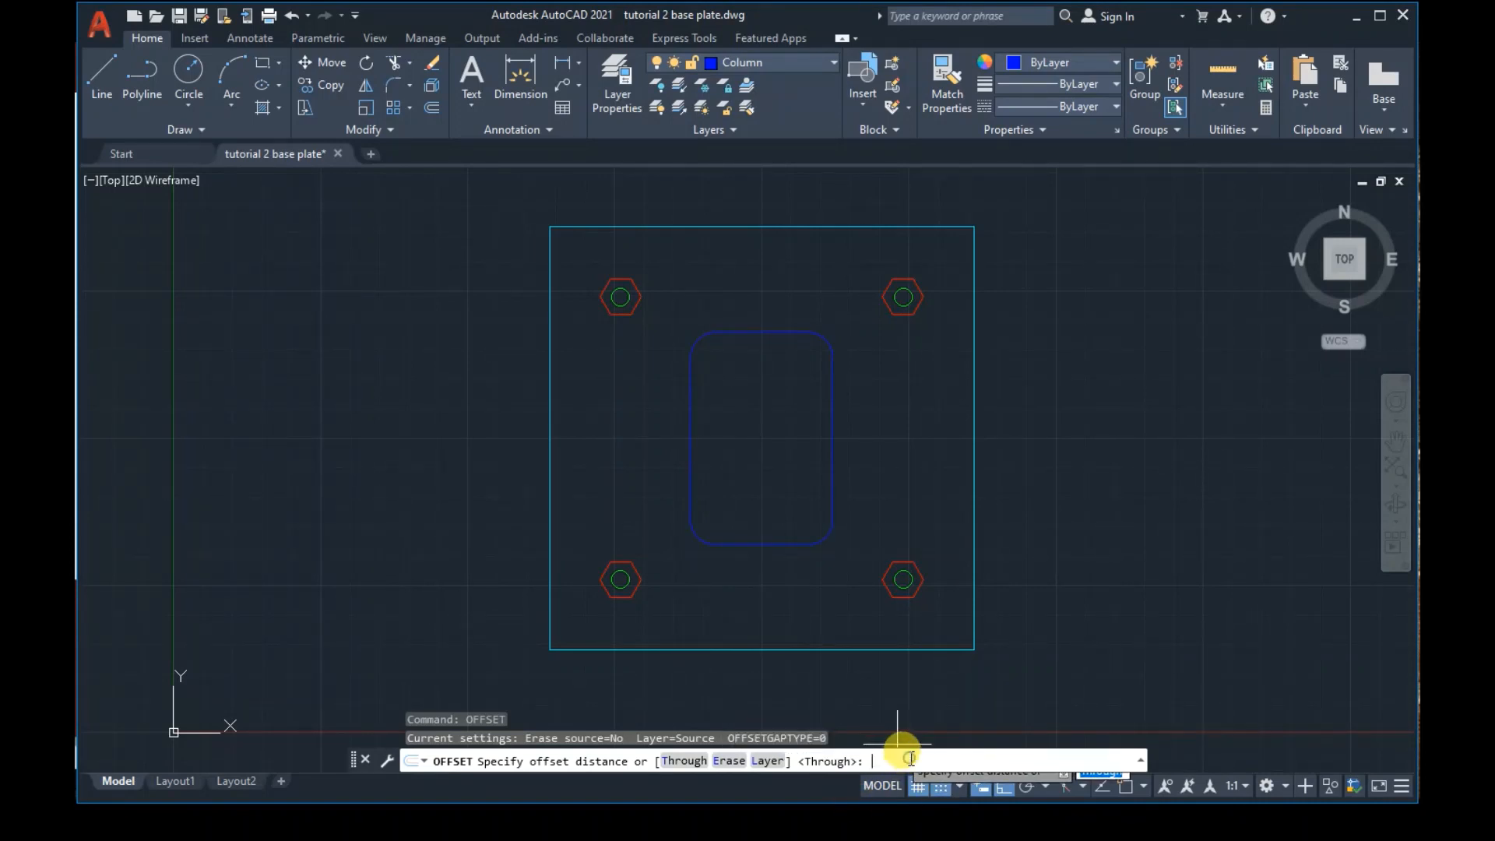
text(0.)
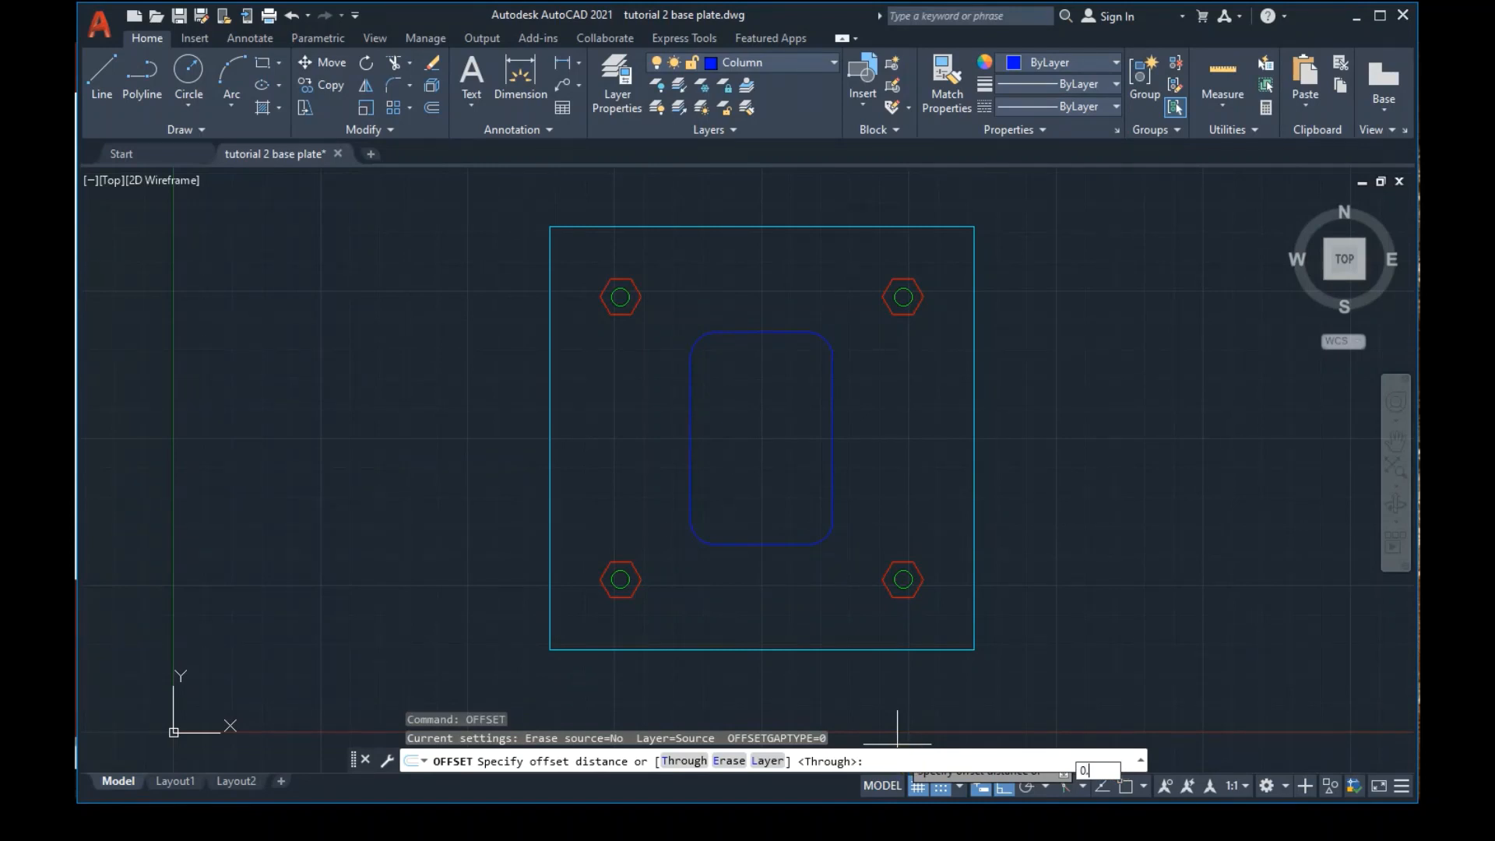
text(75)
key(Return)
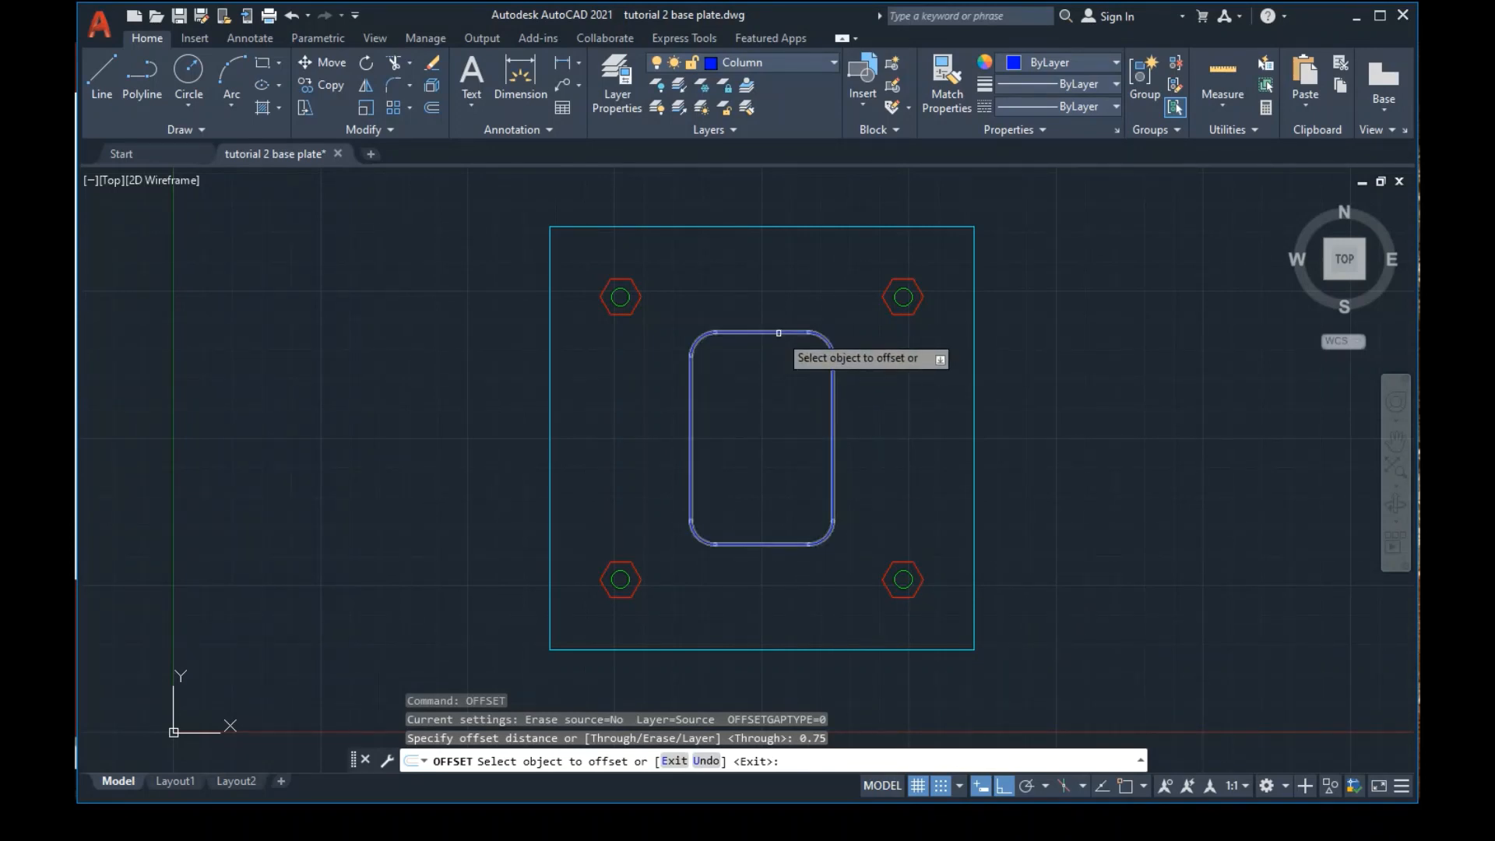
click(778, 332)
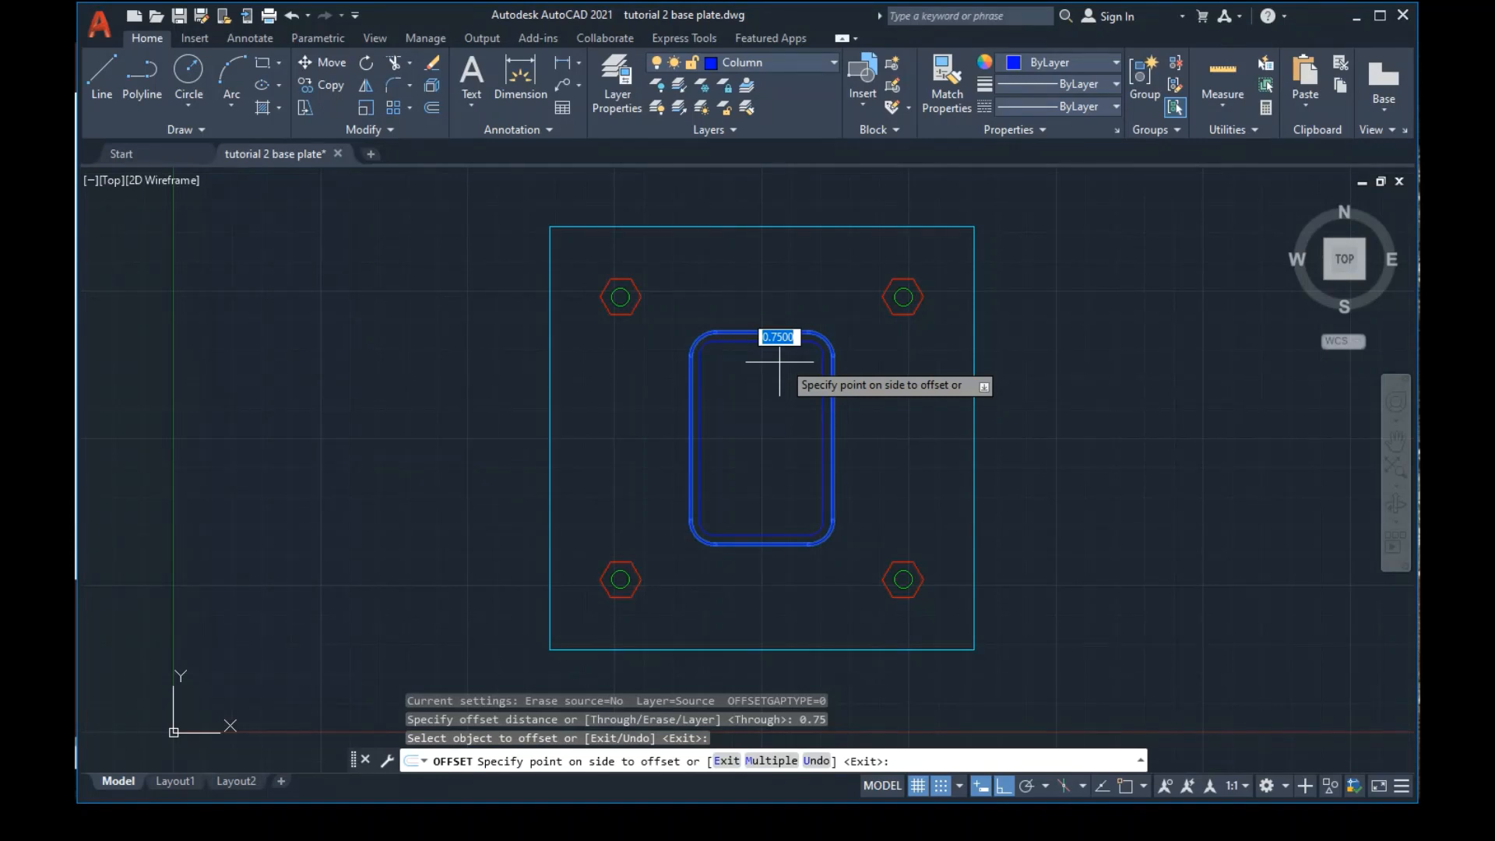
click(779, 361)
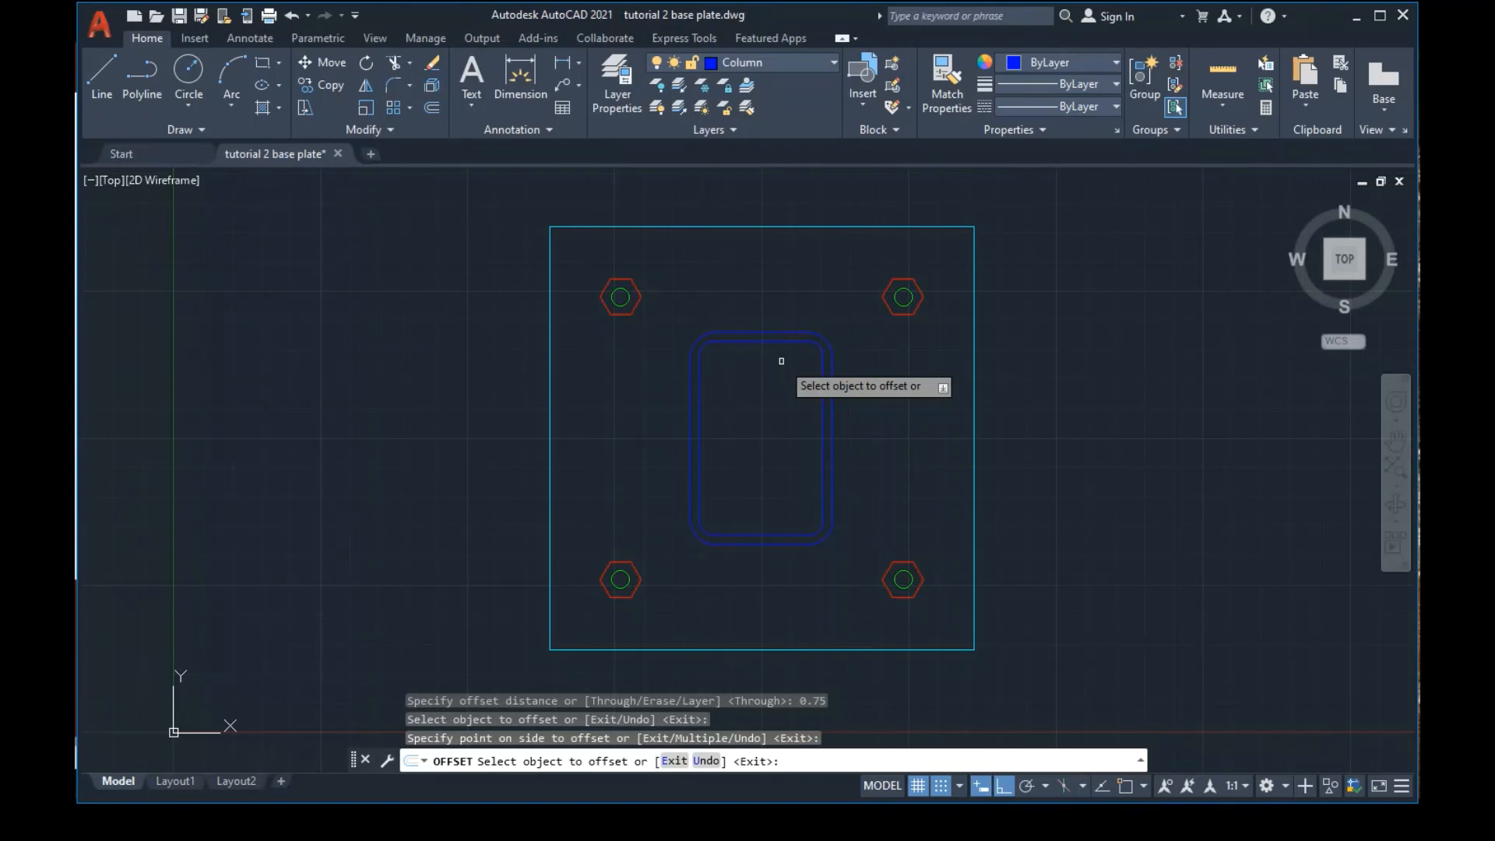
key(Return)
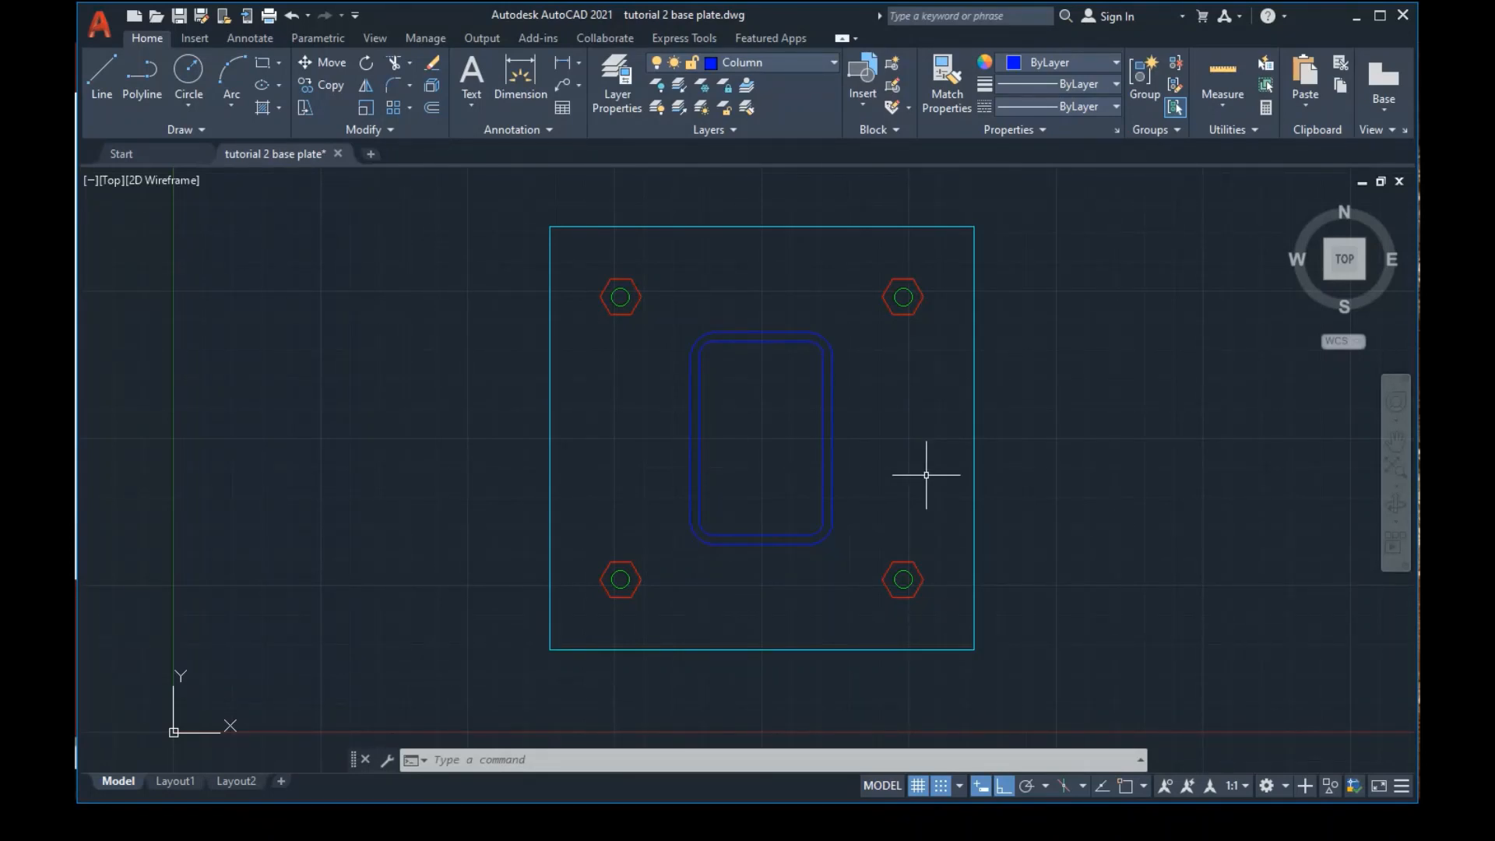
Switch to the PowerPoint slide show and advance to the slide about adding hatch crossing
key(alt+Tab)
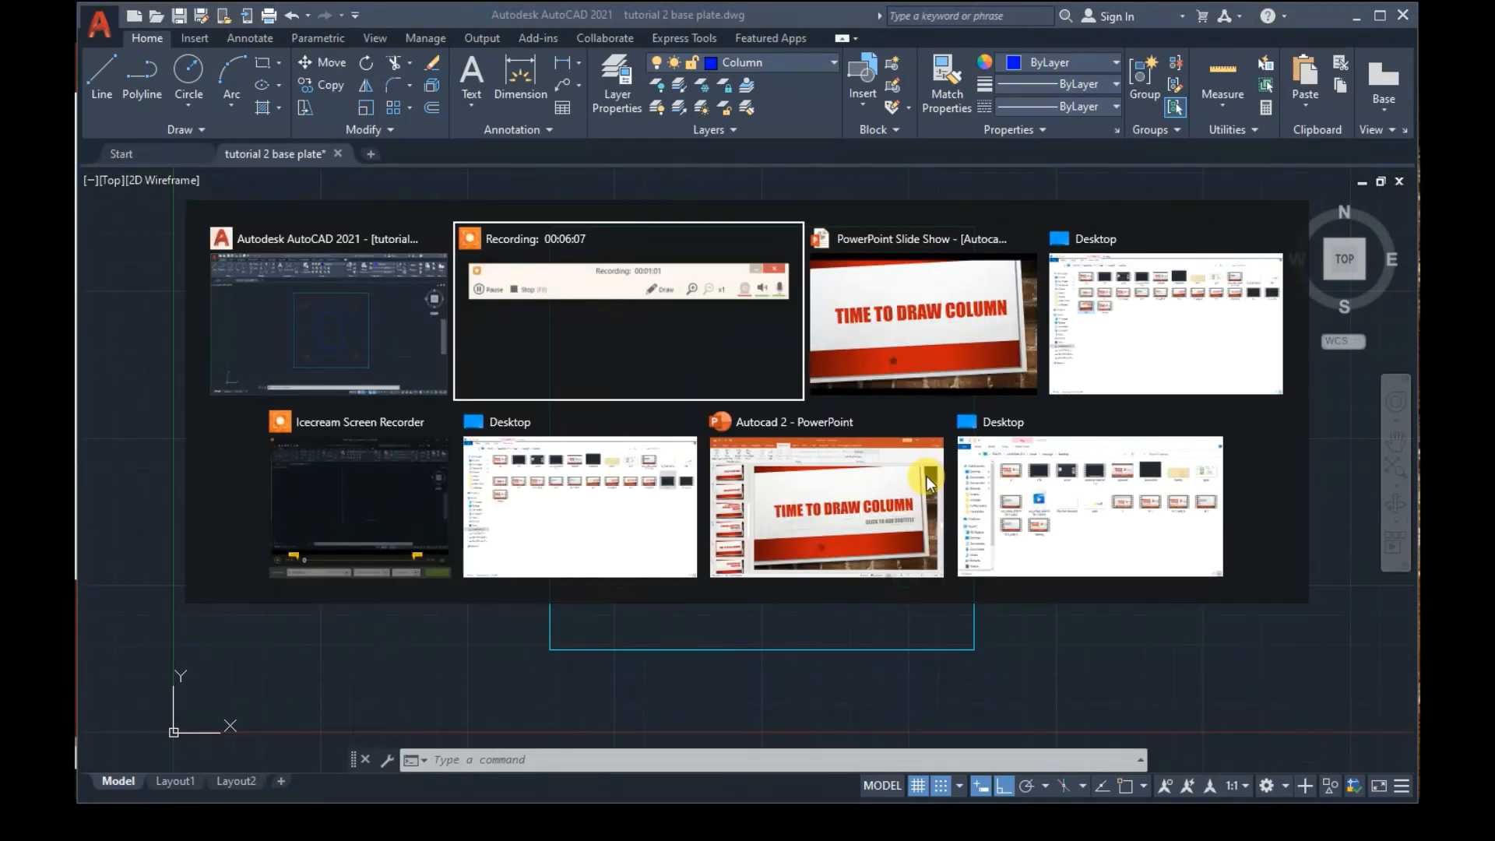
key(alt+Tab)
key(alt+Tab)
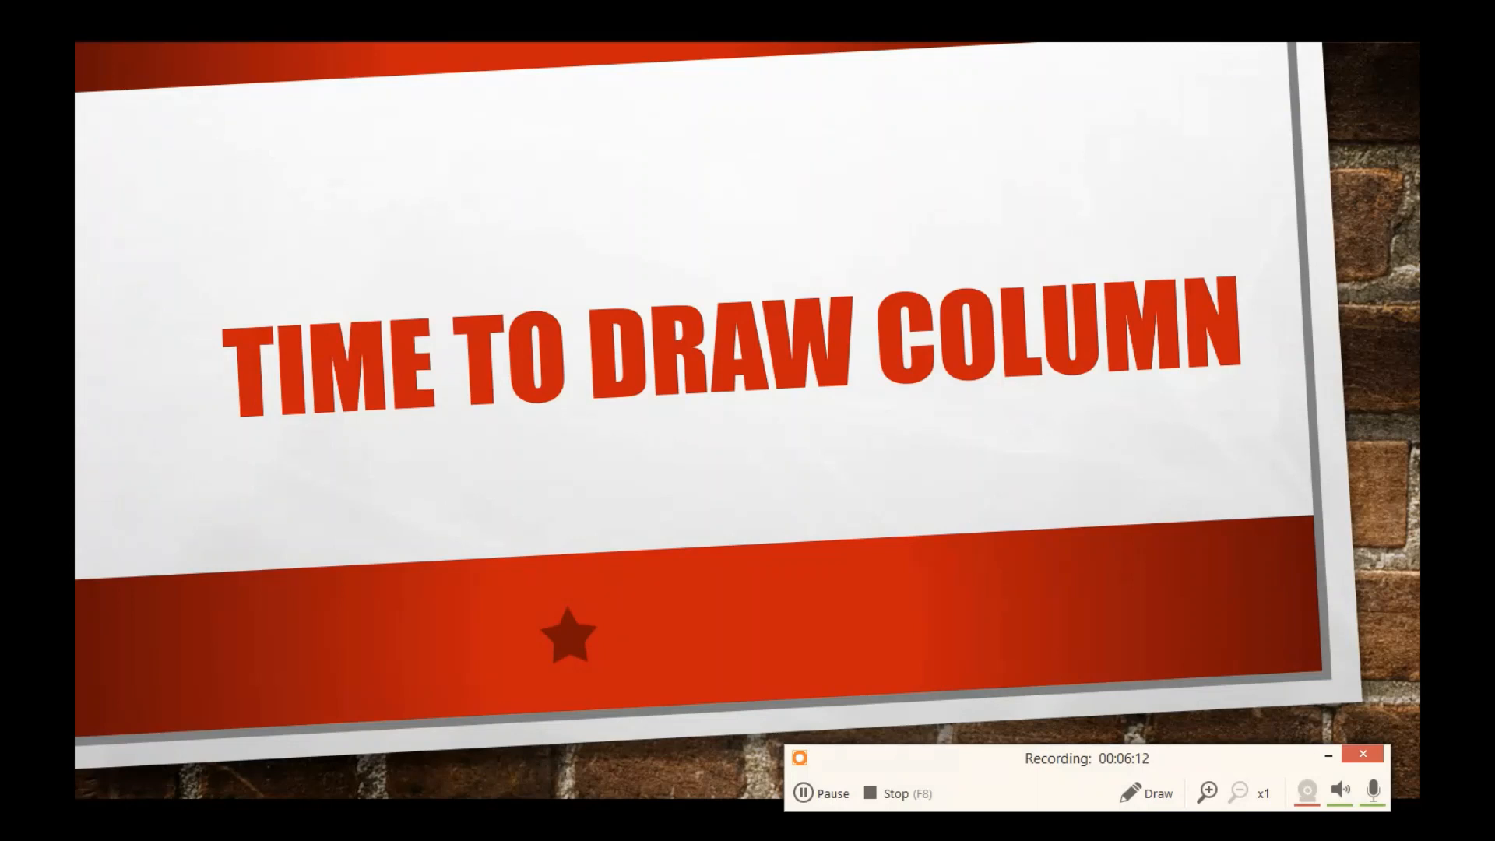
key(Right)
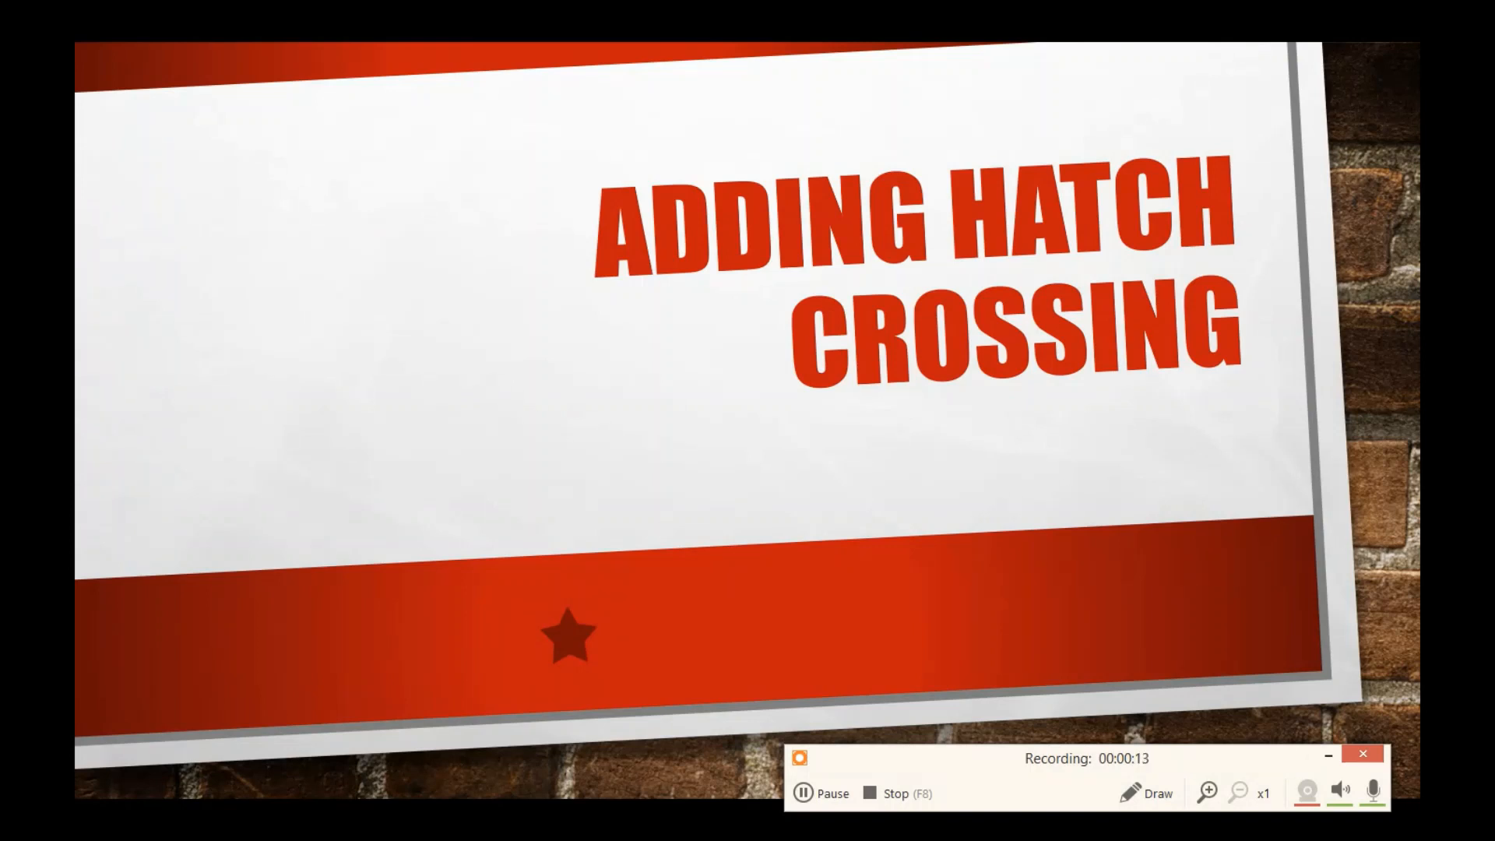
Return to the base plate drawing in AutoCAD and minimize the screen recorder bar
key(alt+Tab)
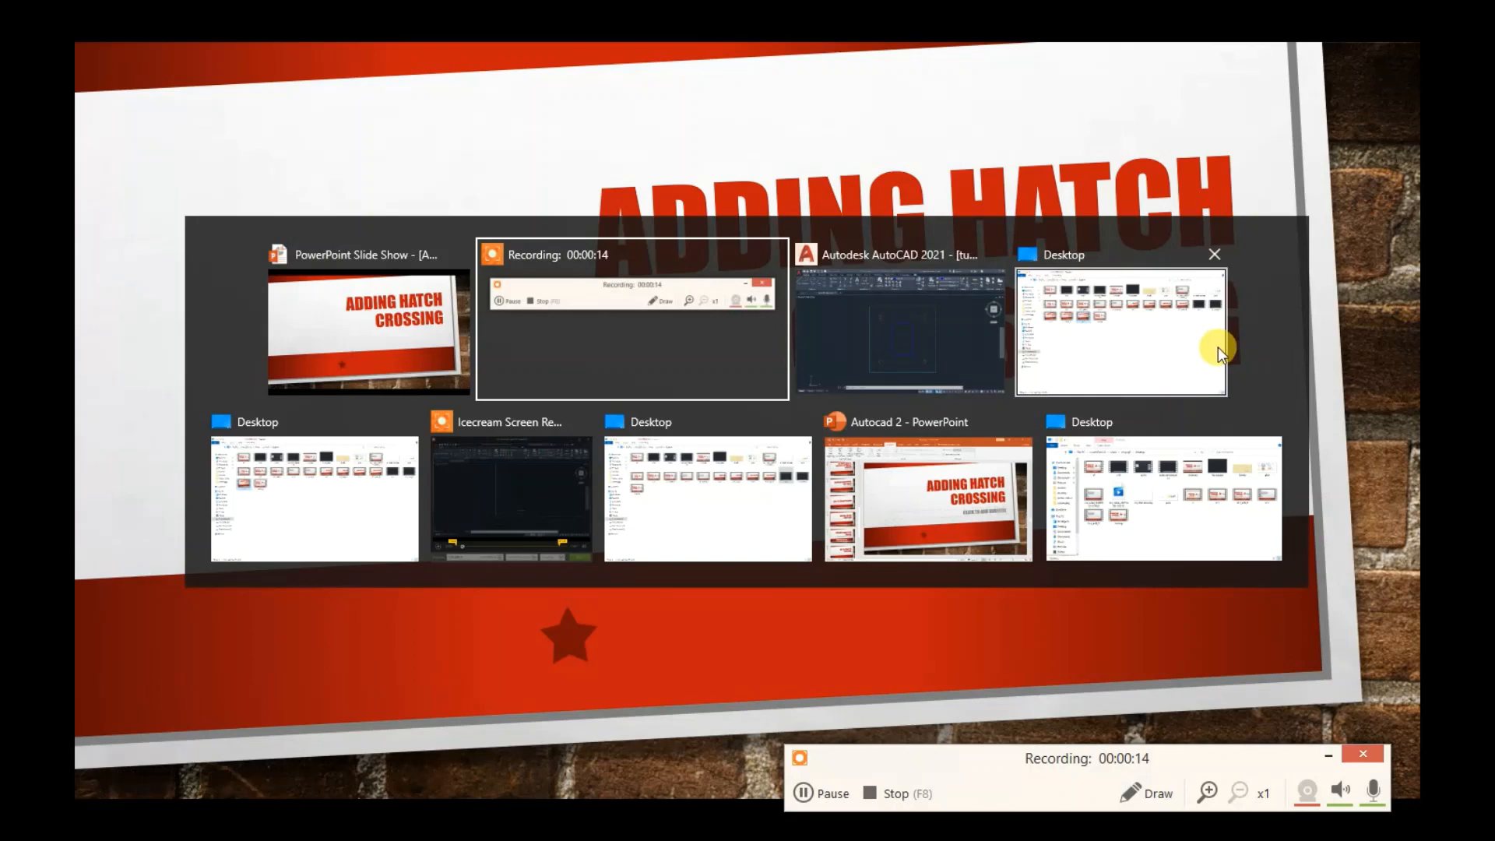
click(904, 255)
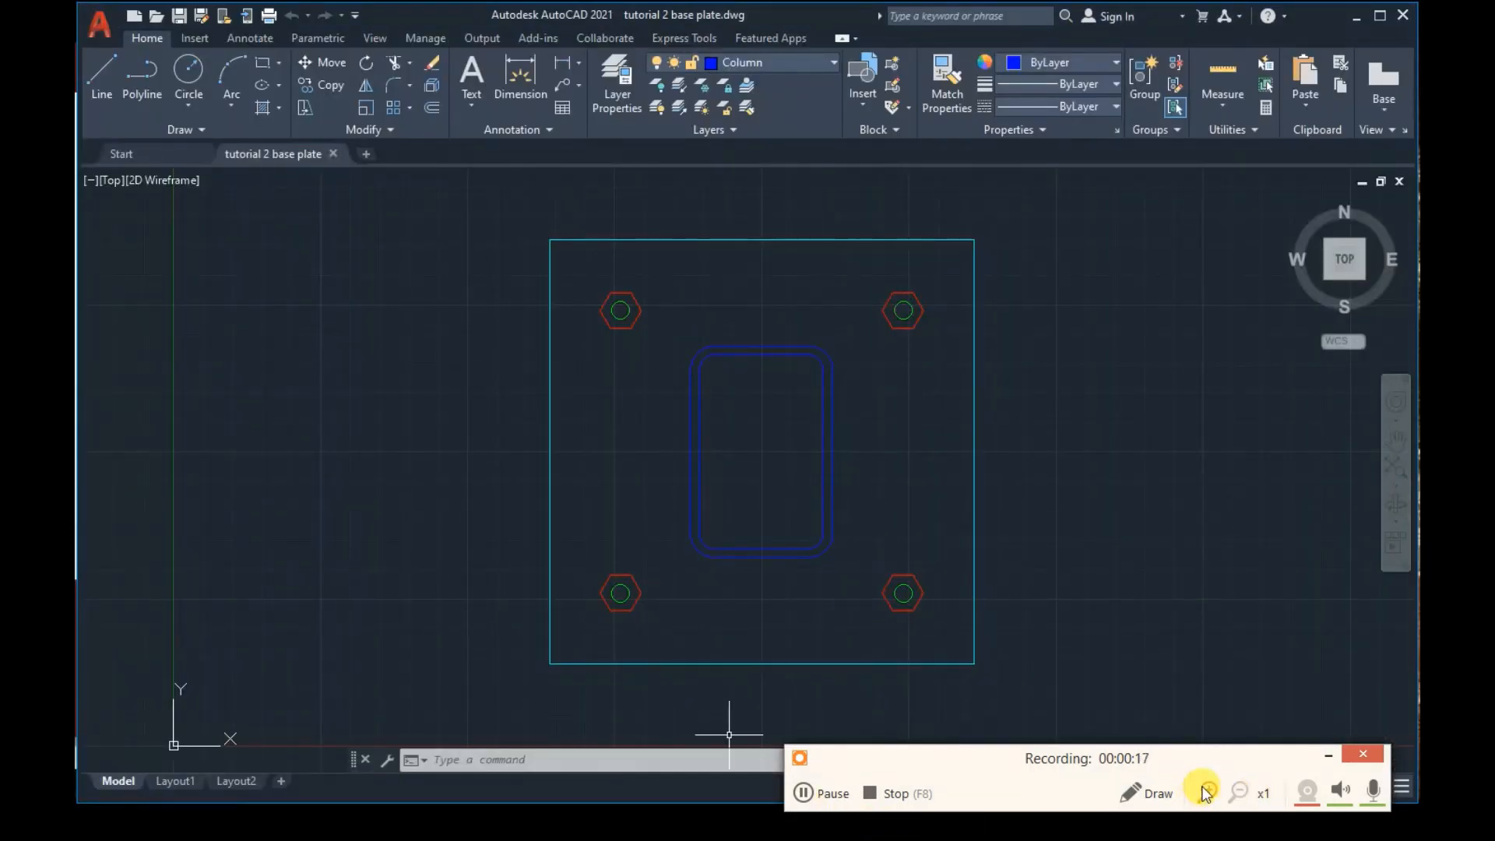
click(1322, 755)
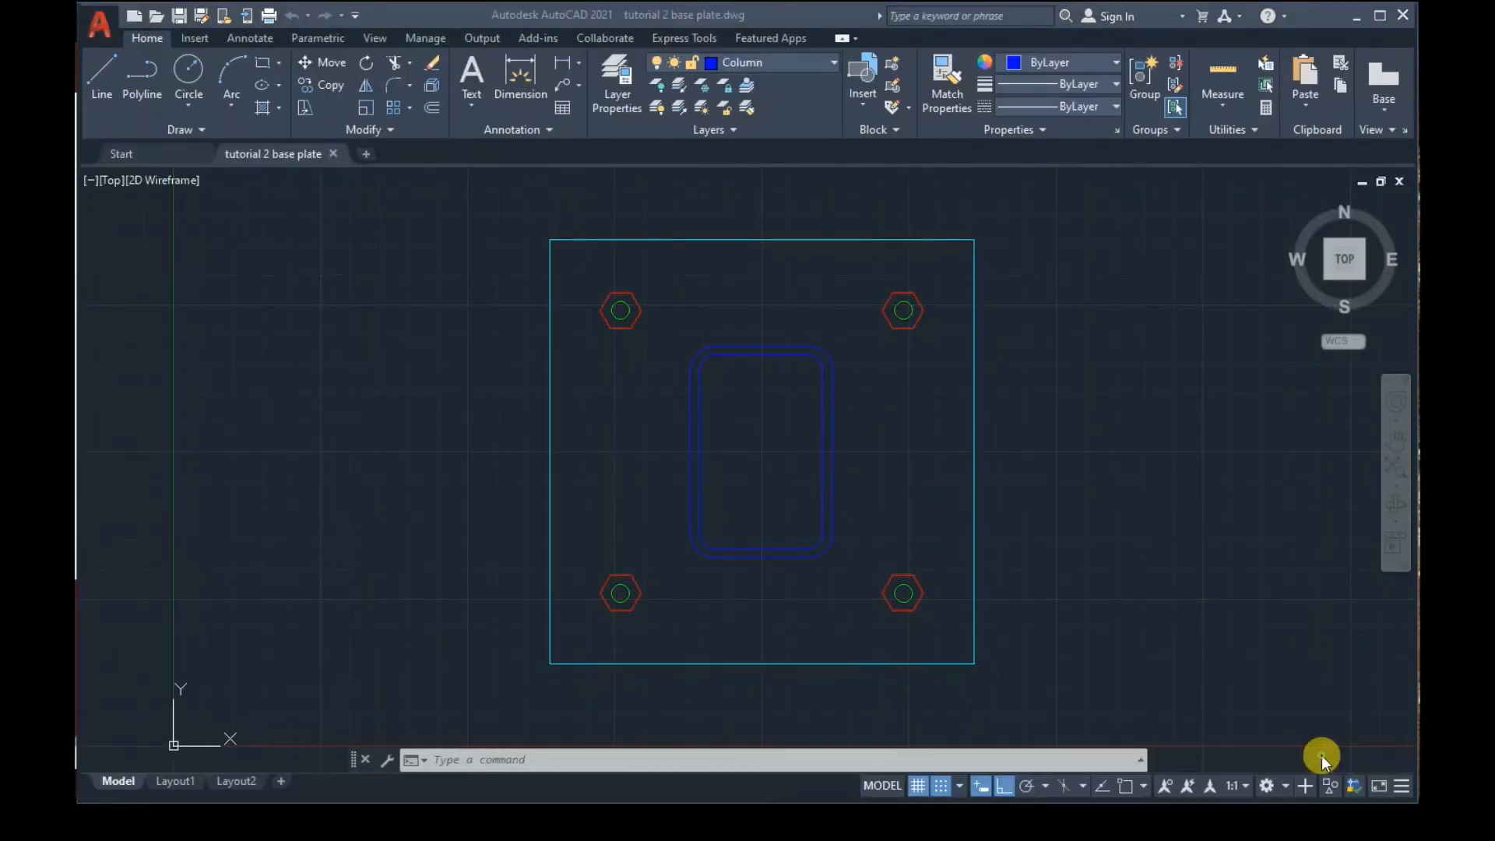
scroll(864, 449, up, 4)
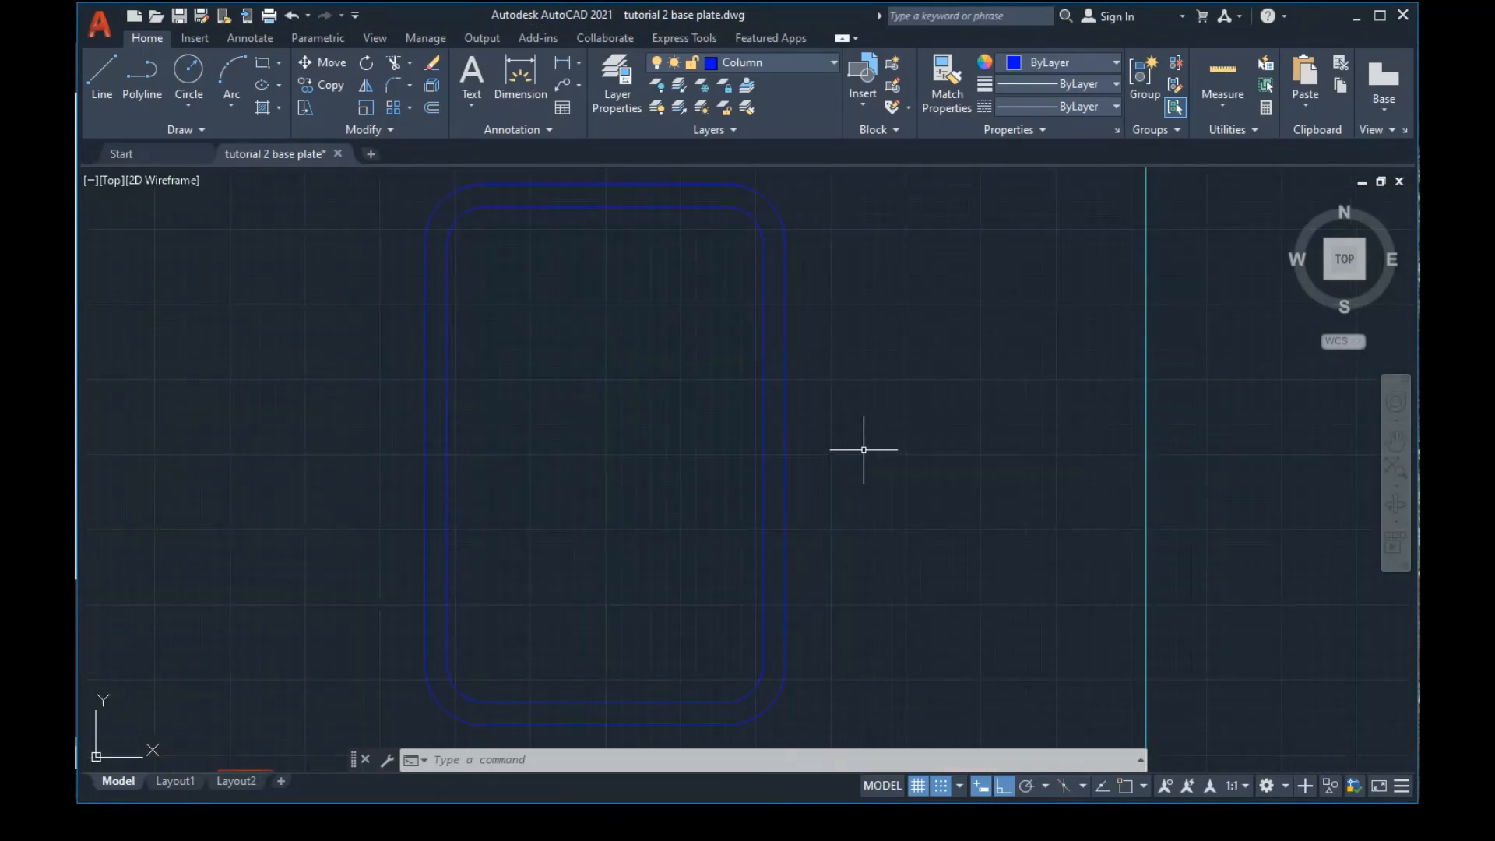
scroll(862, 450, down, 7)
scroll(859, 450, up, 6)
scroll(860, 456, down, 6)
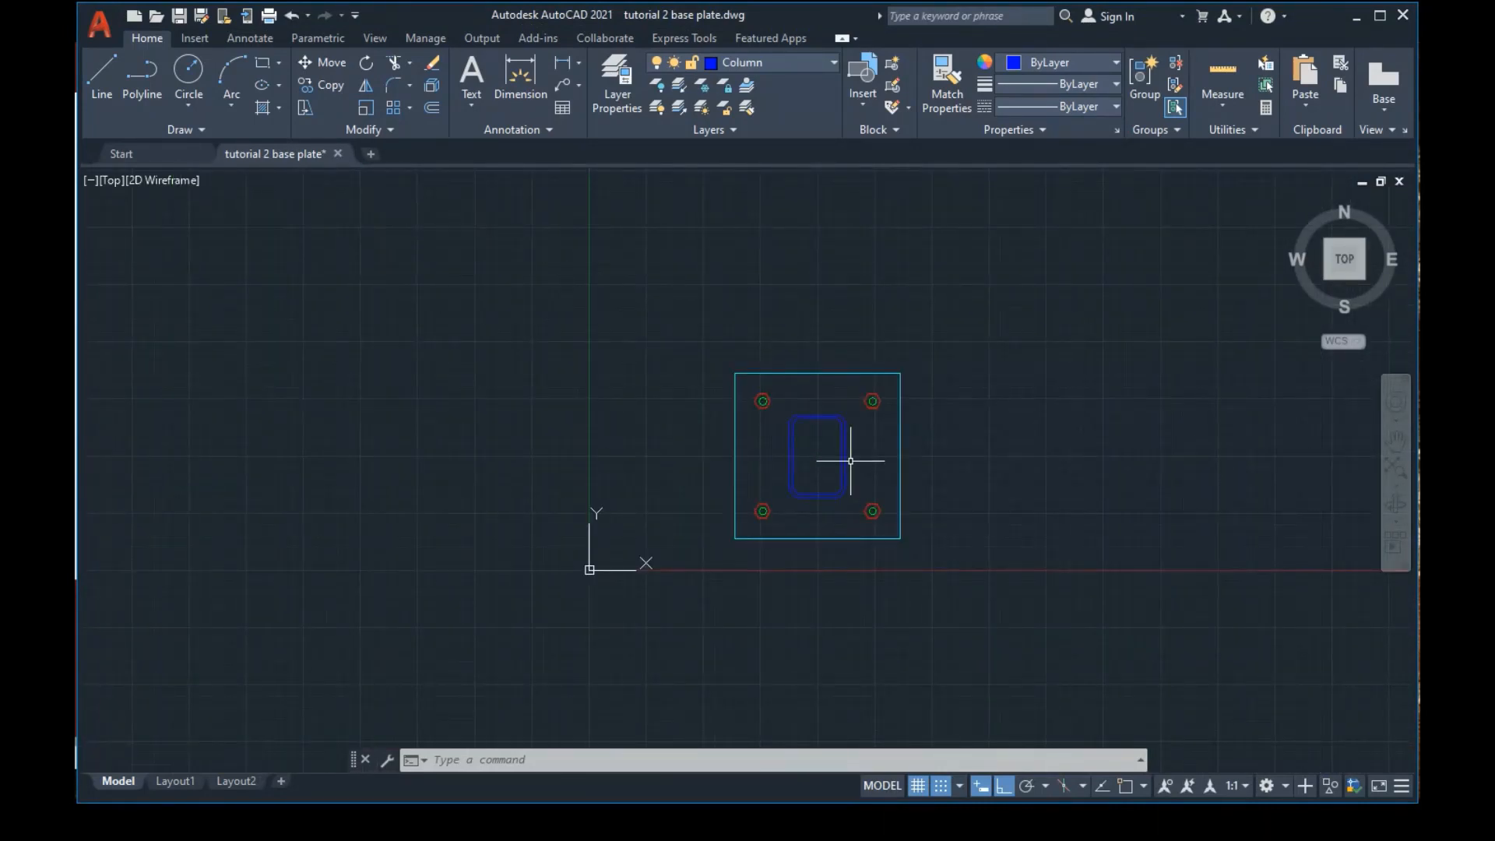
scroll(853, 460, up, 4)
scroll(855, 458, down, 4)
scroll(857, 457, up, 2)
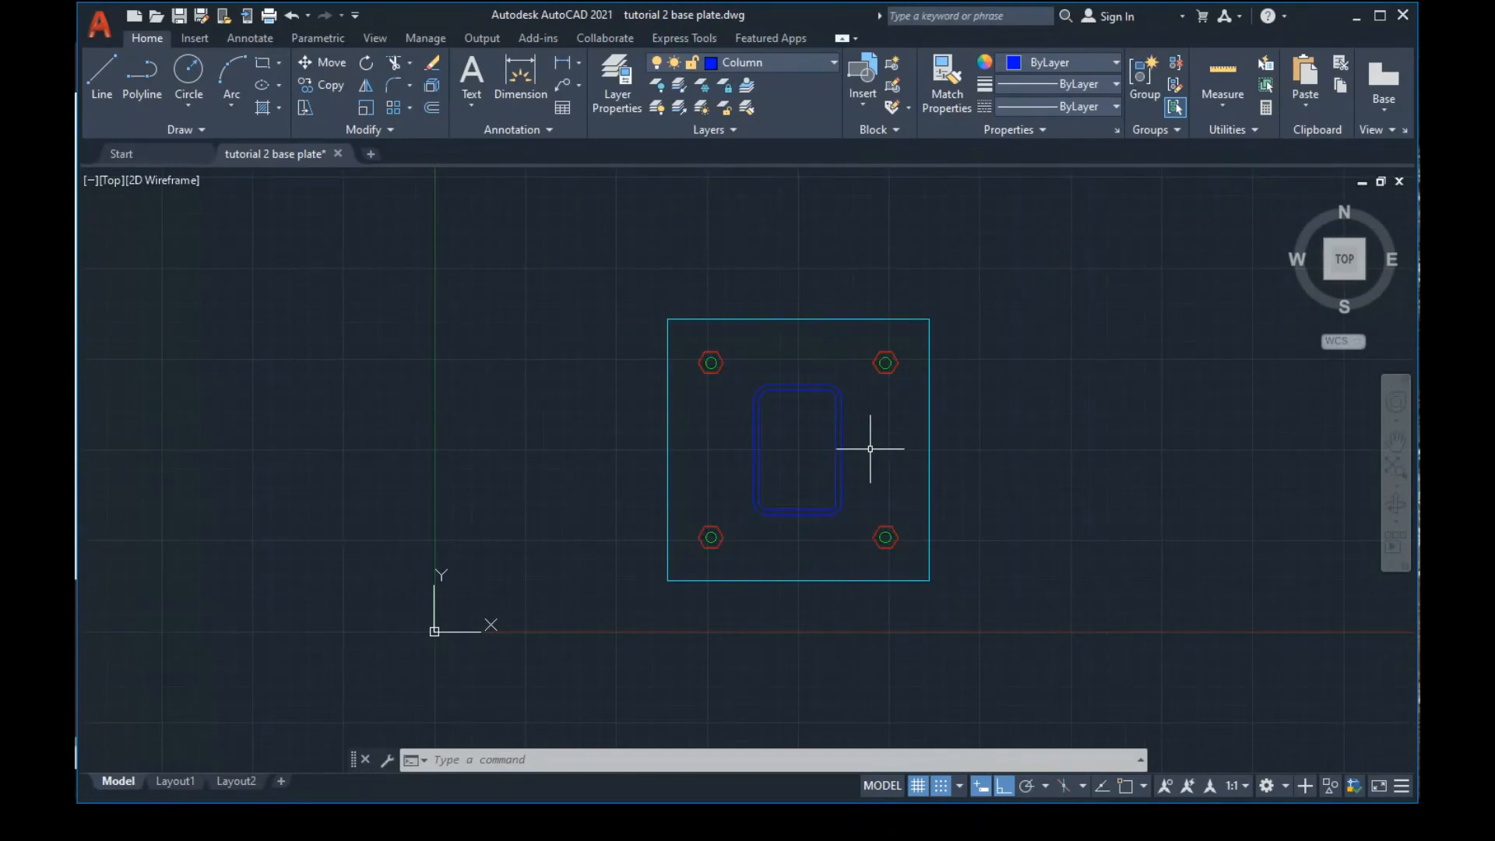
scroll(869, 444, up, 8)
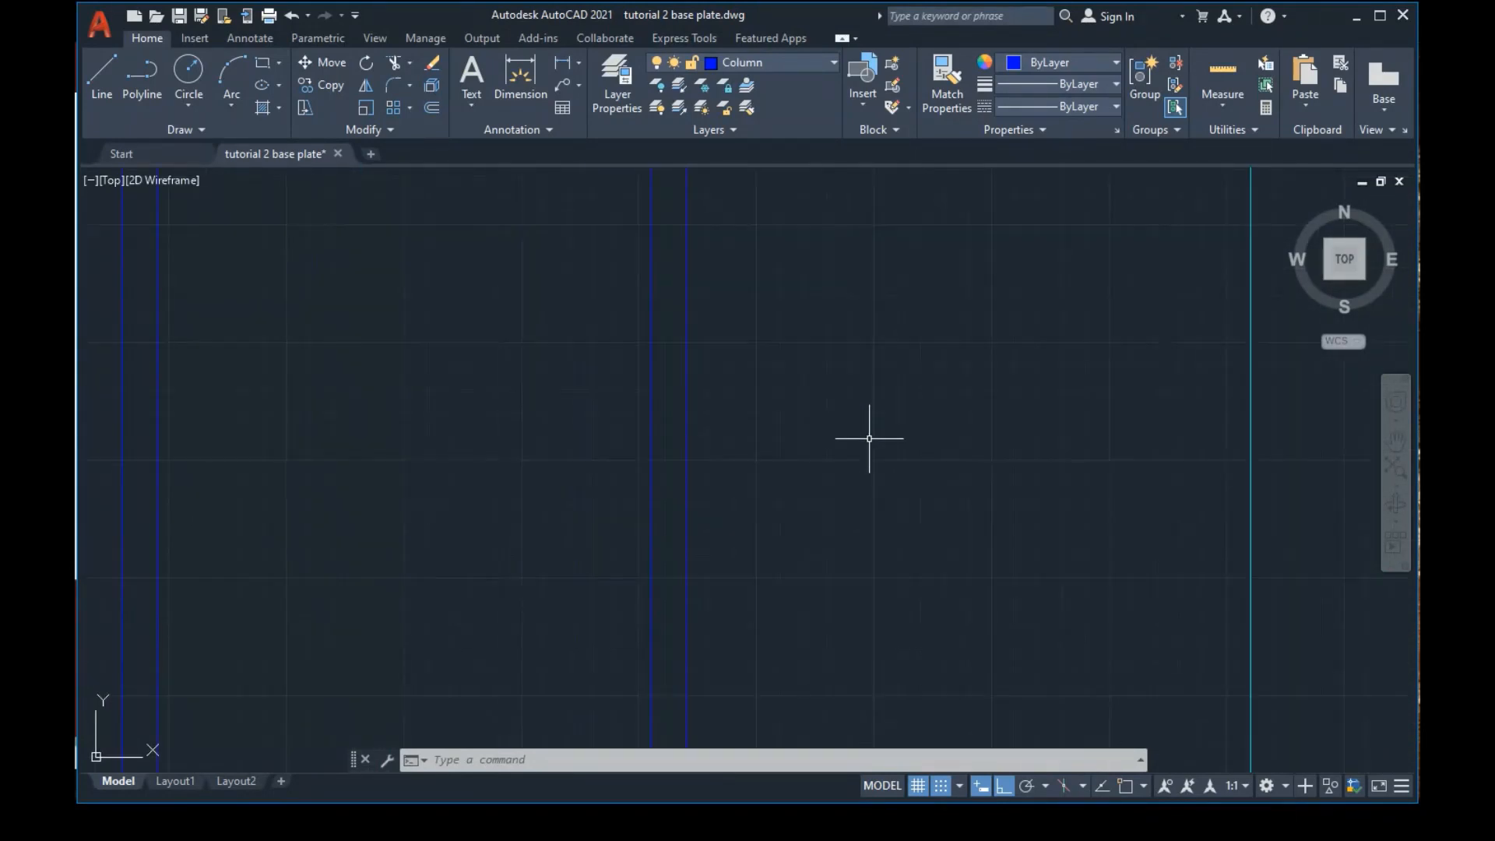
scroll(869, 438, down, 8)
scroll(869, 439, up, 9)
scroll(869, 439, down, 2)
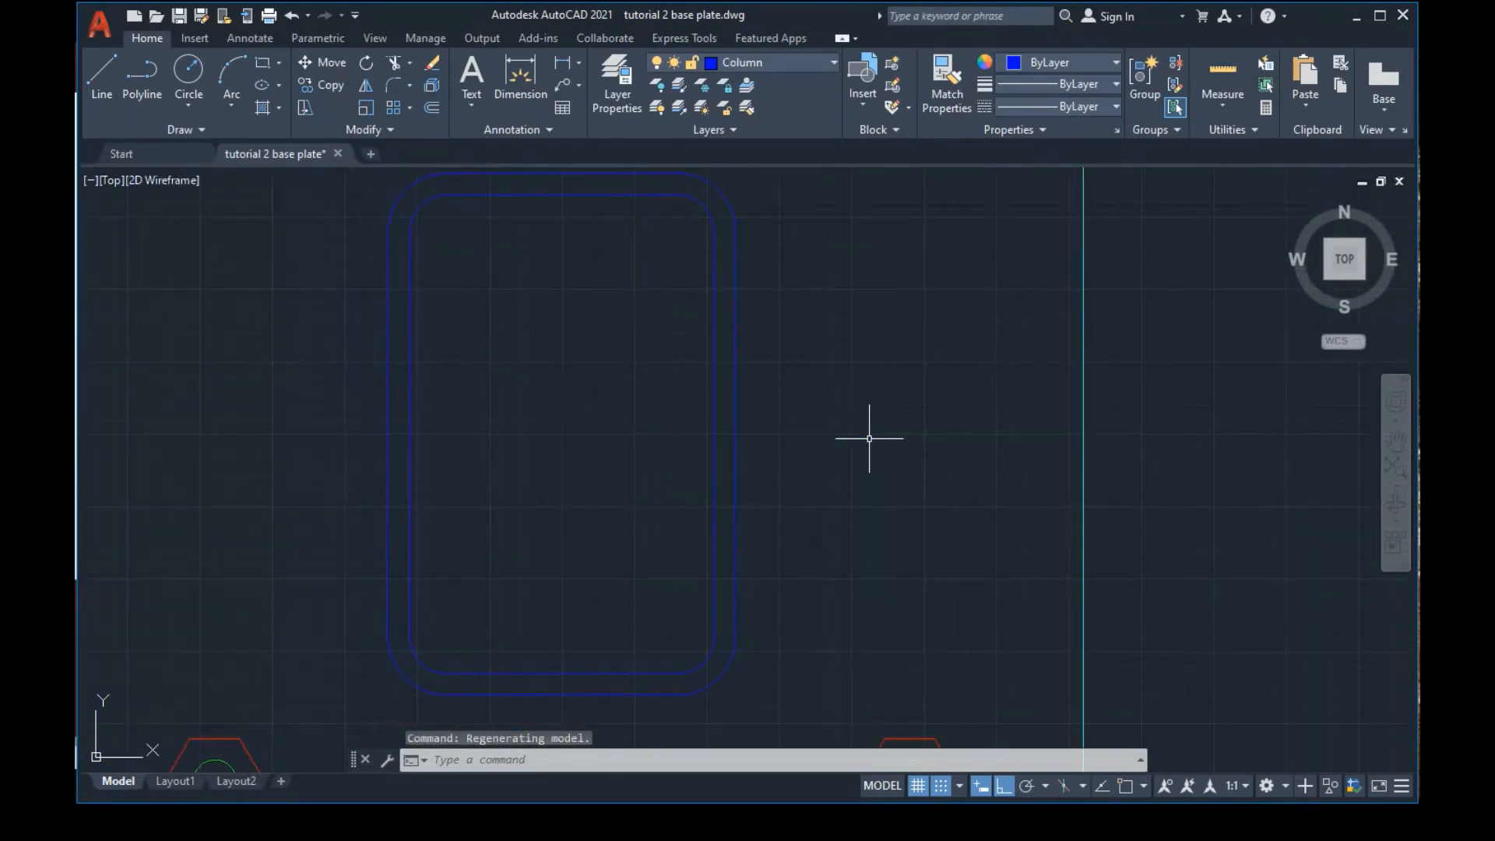
scroll(869, 438, down, 8)
scroll(869, 438, up, 10)
scroll(869, 439, down, 8)
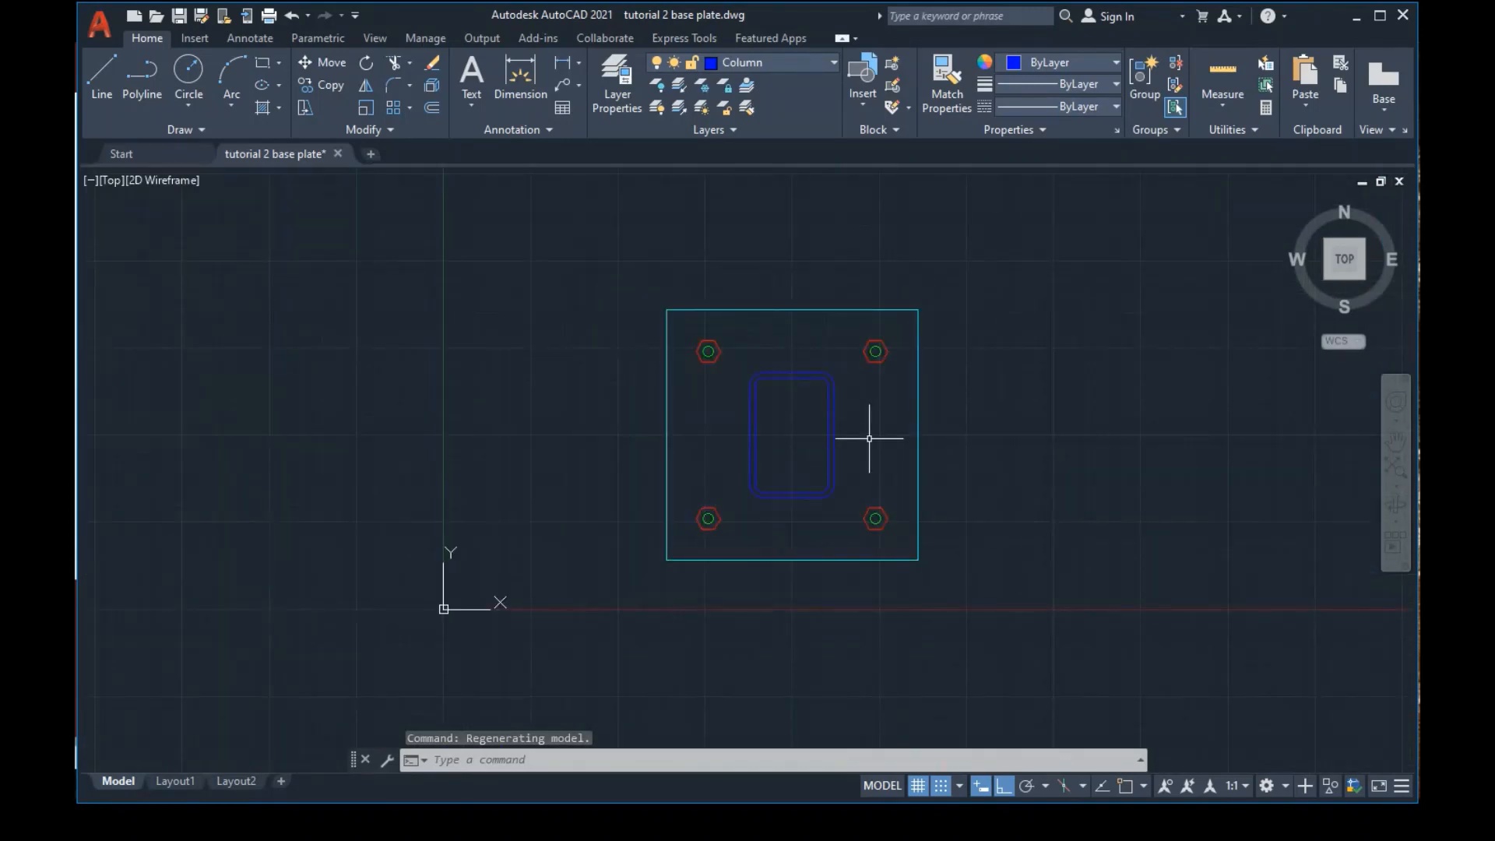
scroll(870, 438, up, 4)
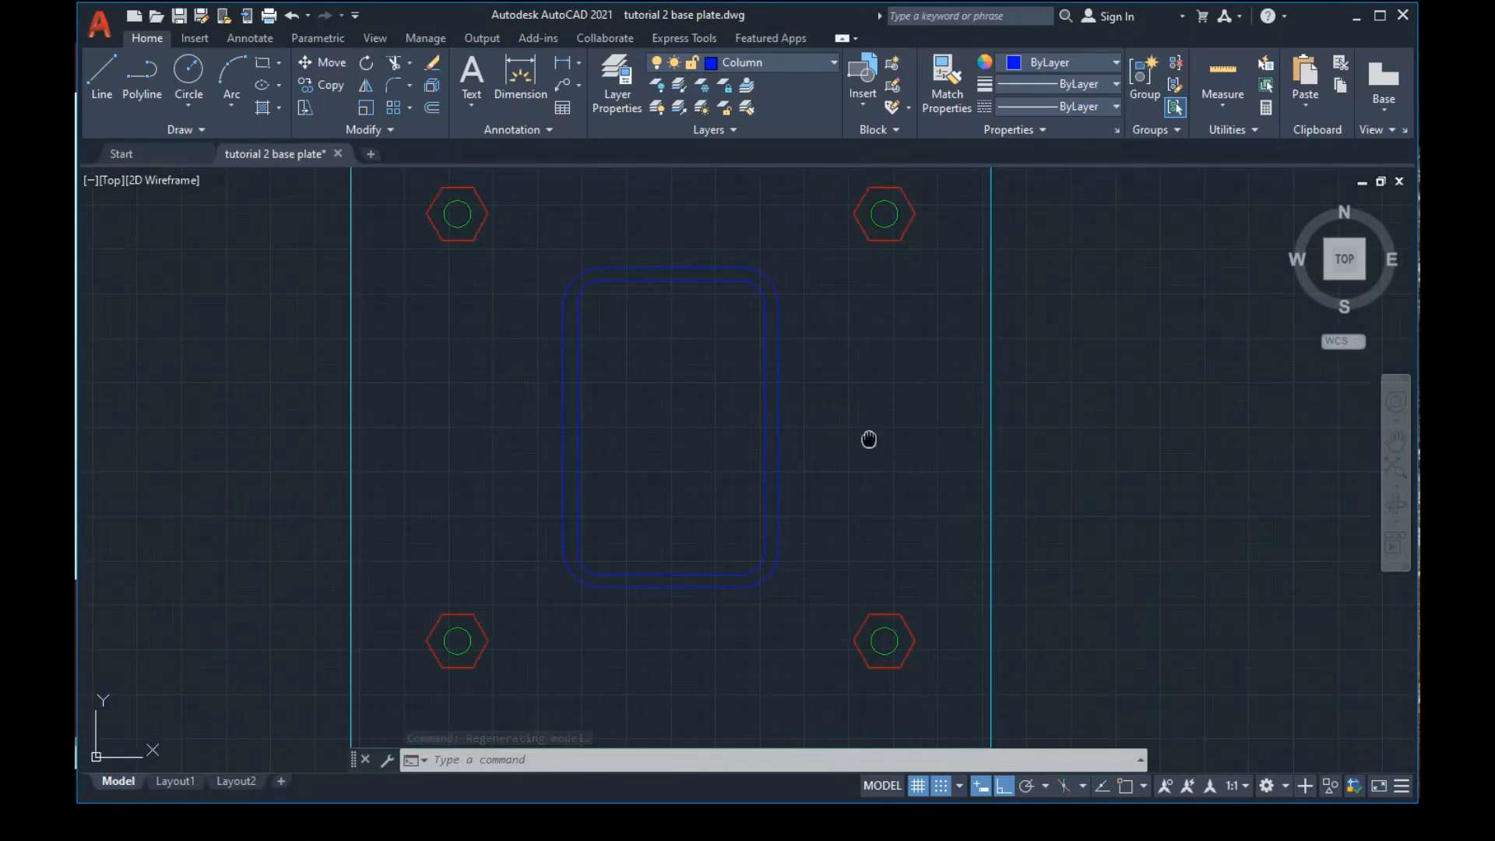
Start a hatch in the column wall by picking a point between the outer and inner column outlines
mouse_move(869, 439)
middle_down()
mouse_move(431, 443)
mouse_move(584, 480)
mouse_move(531, 458)
mouse_move(711, 478)
mouse_move(1055, 464)
mouse_move(1041, 468)
middle_up()
scroll(862, 461, up, 2)
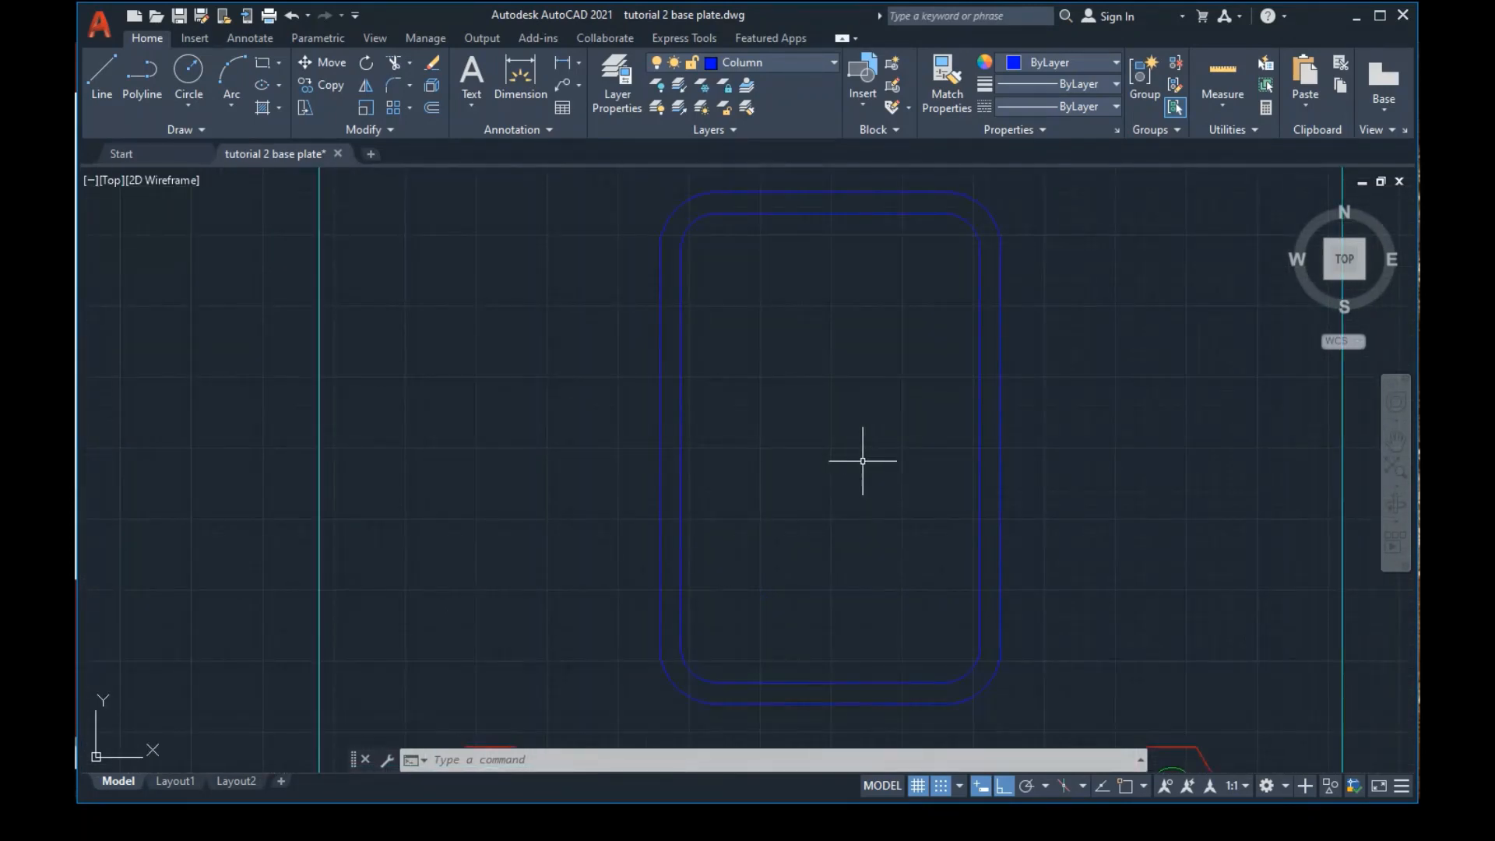
scroll(863, 461, down, 2)
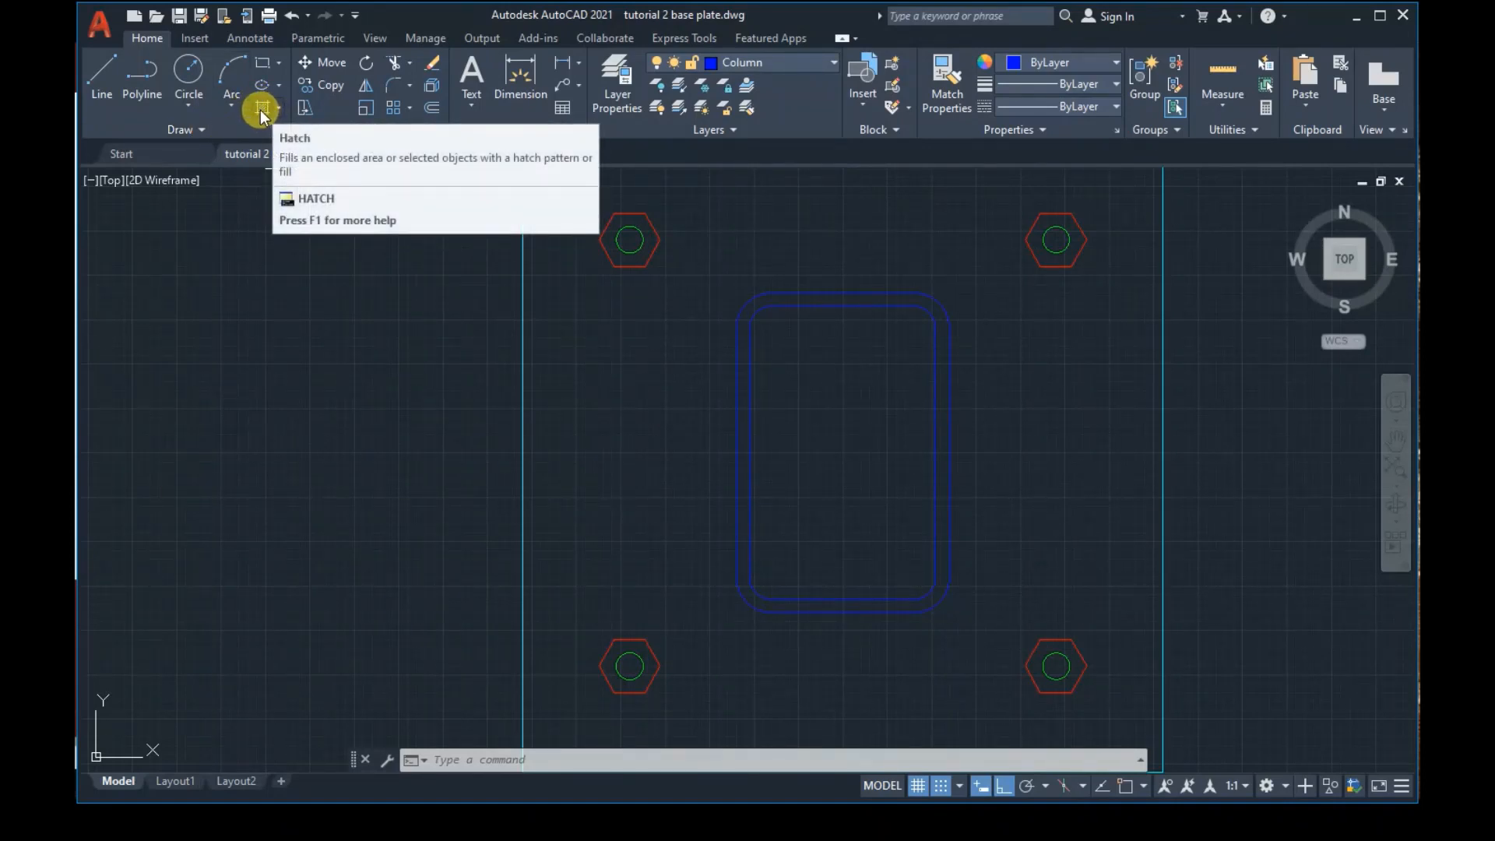
click(592, 760)
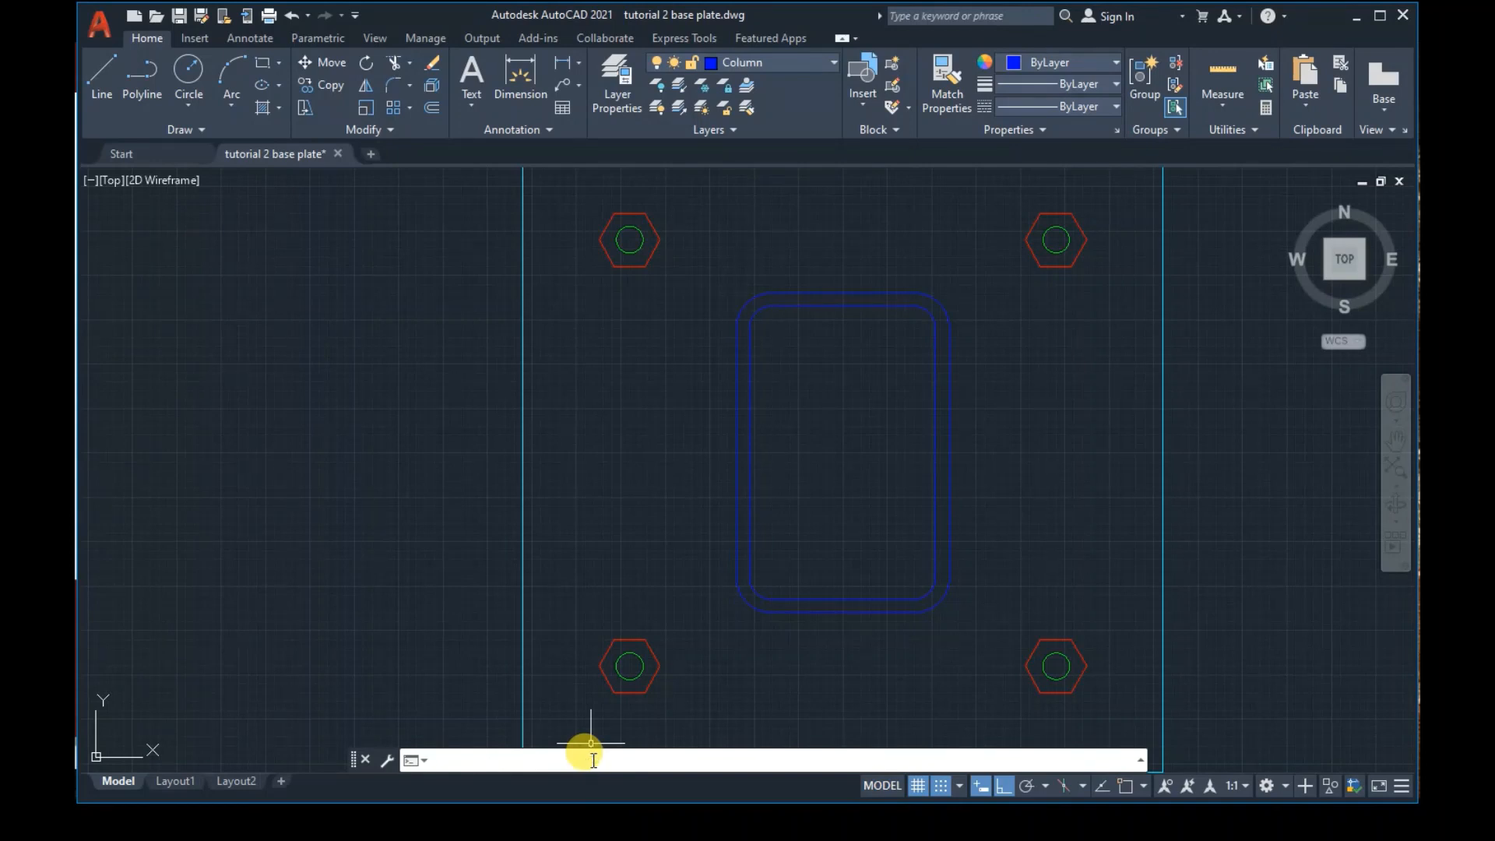
text(hatch)
key(Return)
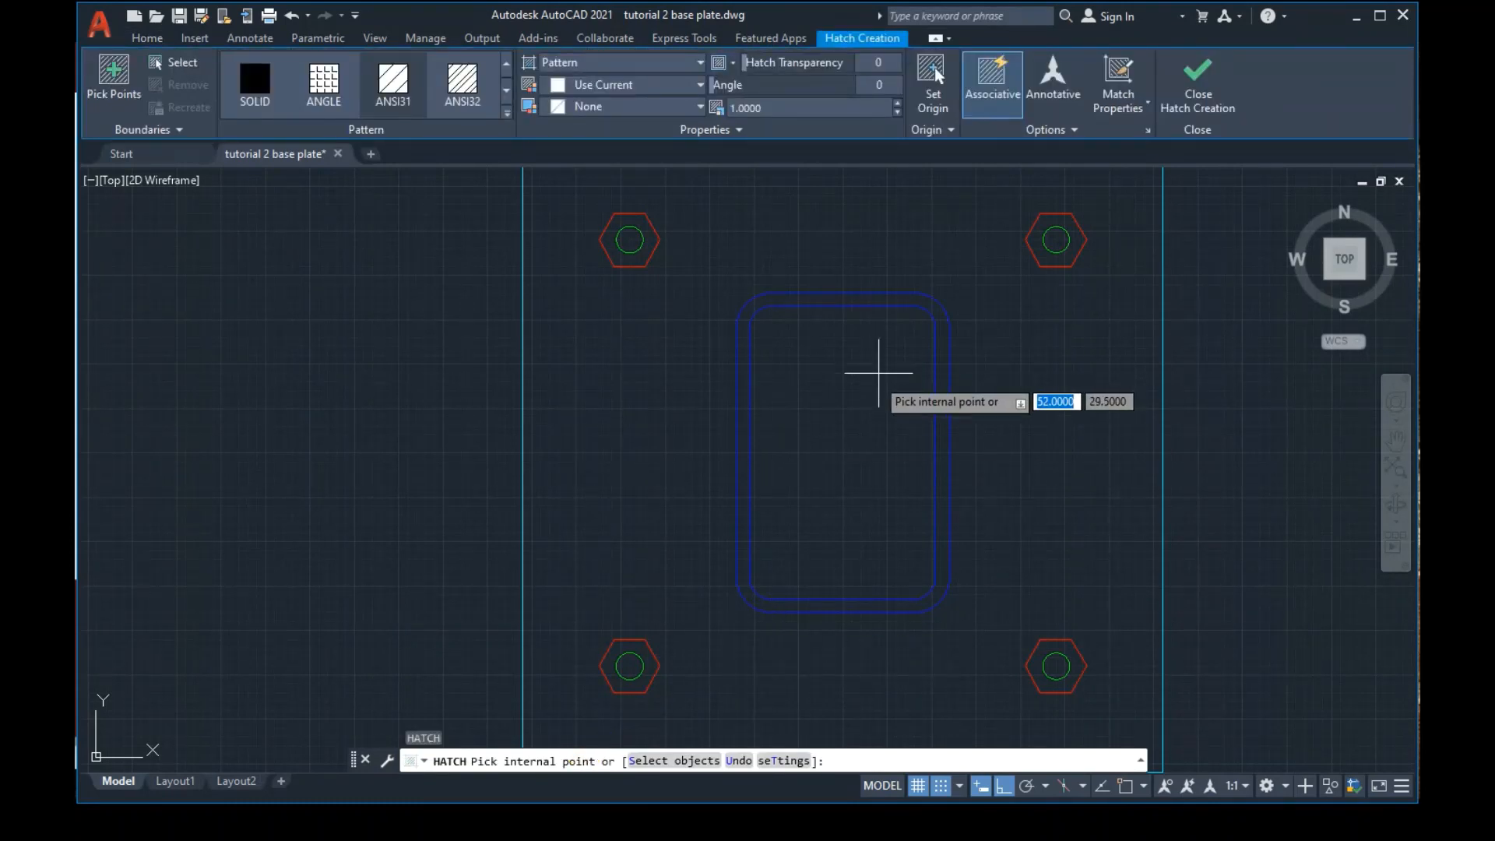
scroll(865, 389, up, 2)
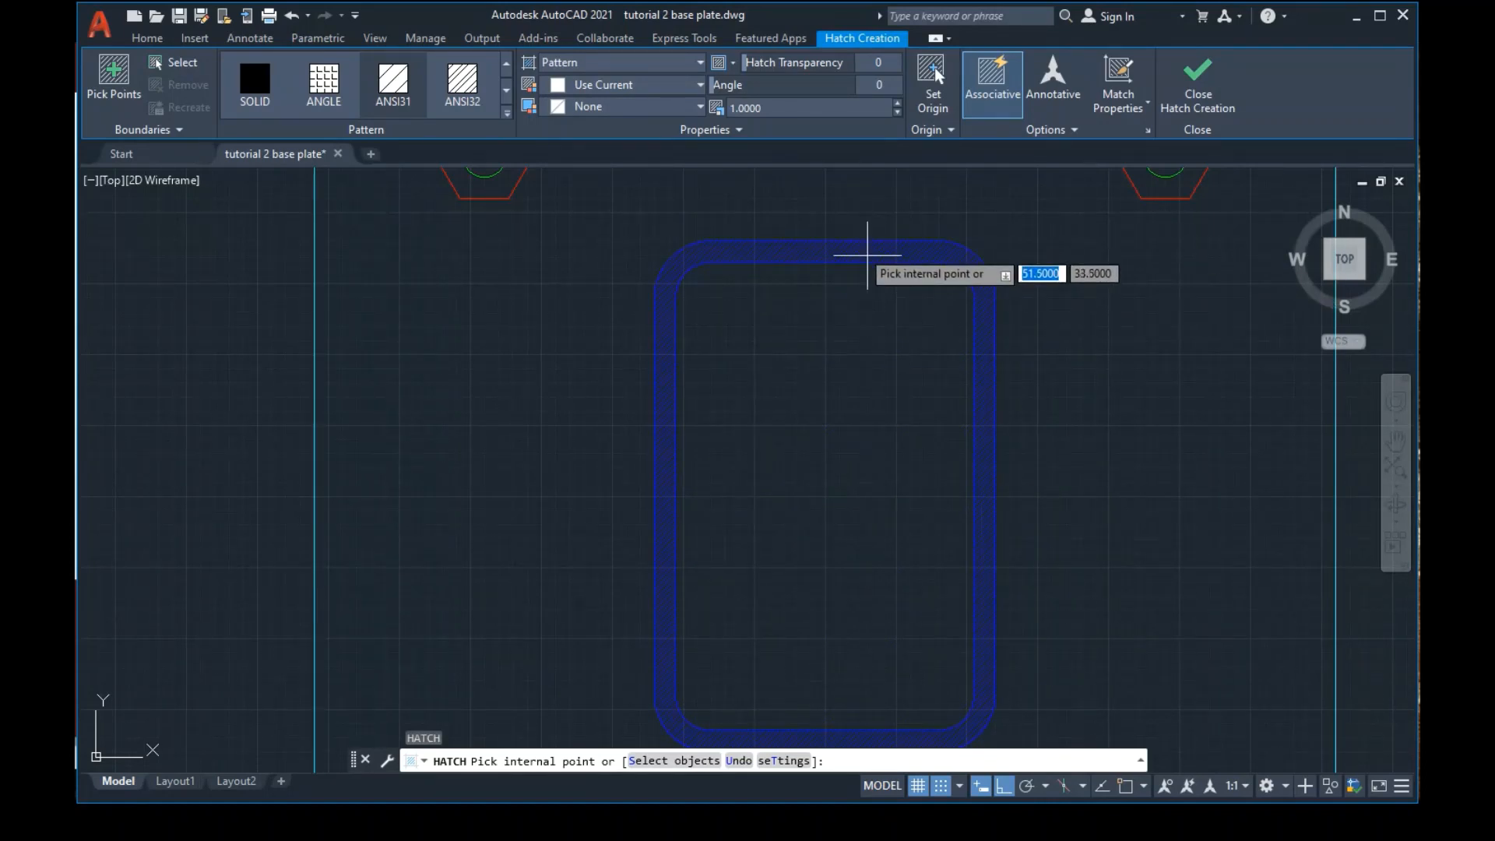
click(867, 255)
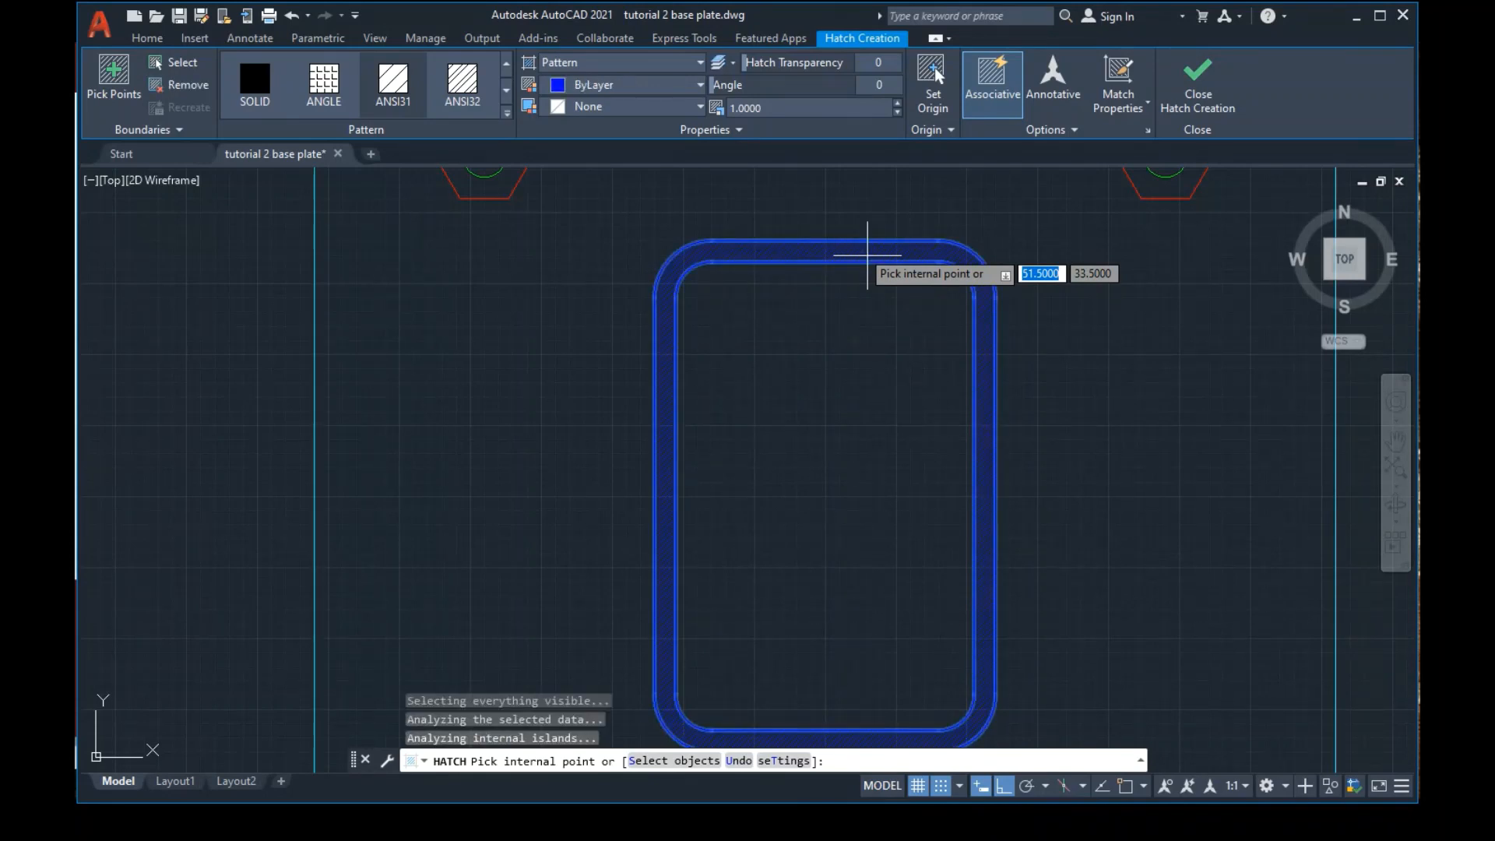
Try the ANSI34 and ANGLE patterns on the column wall hatch
click(506, 113)
click(462, 148)
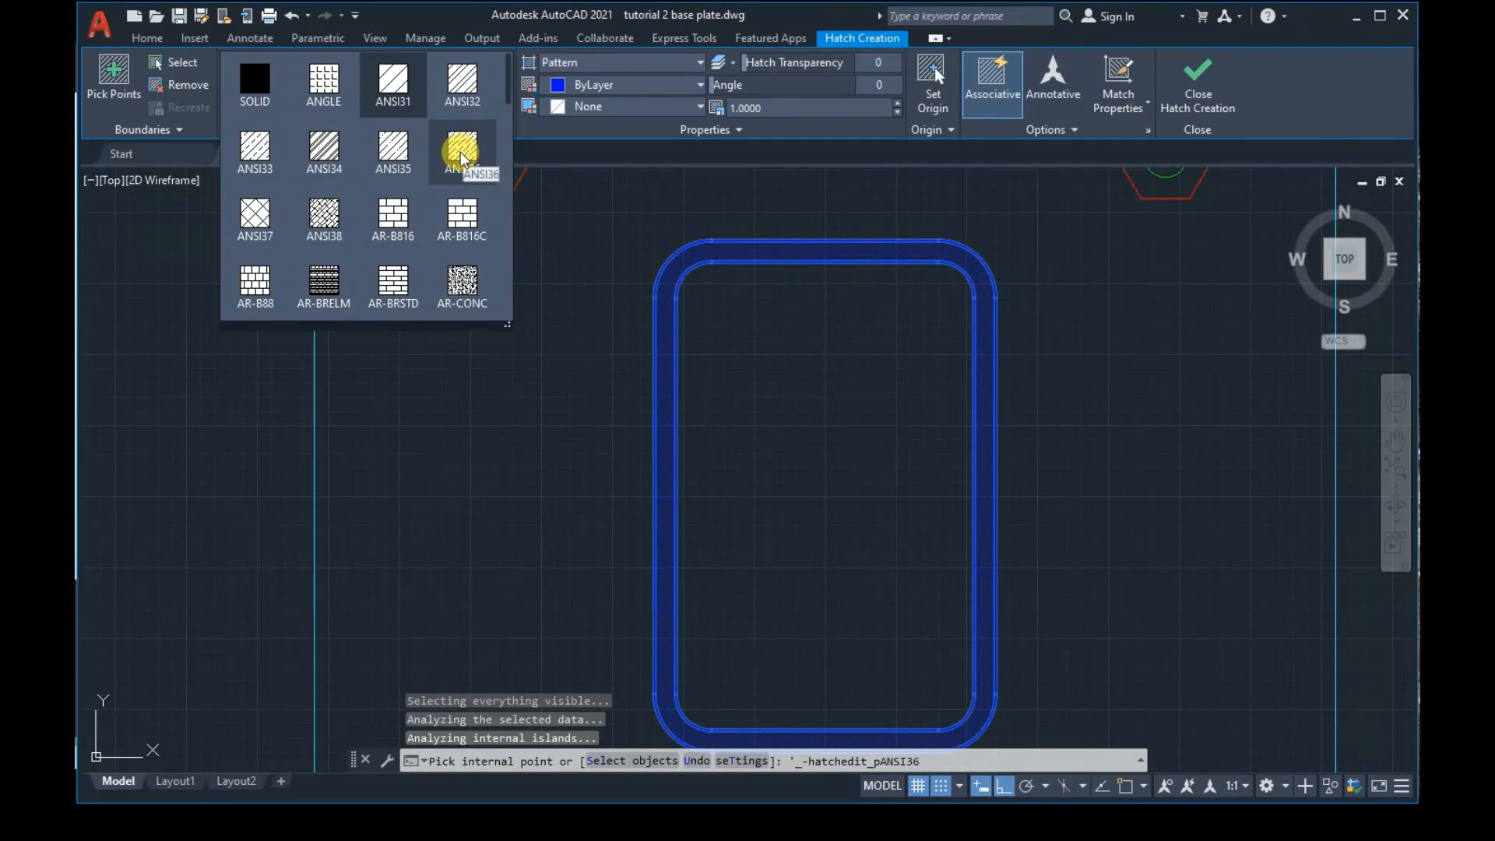
click(392, 148)
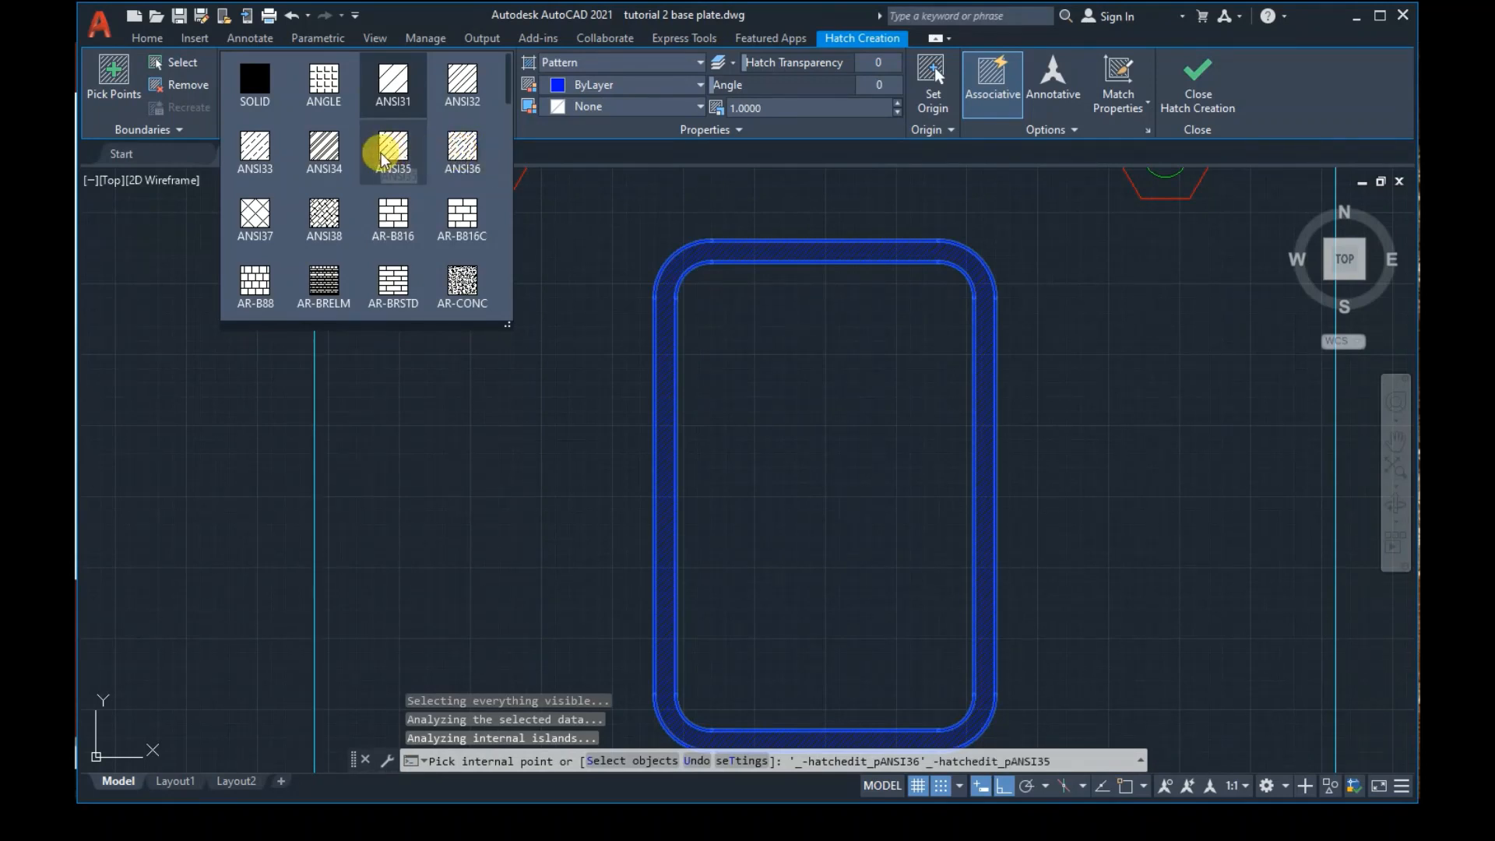
click(336, 150)
click(340, 158)
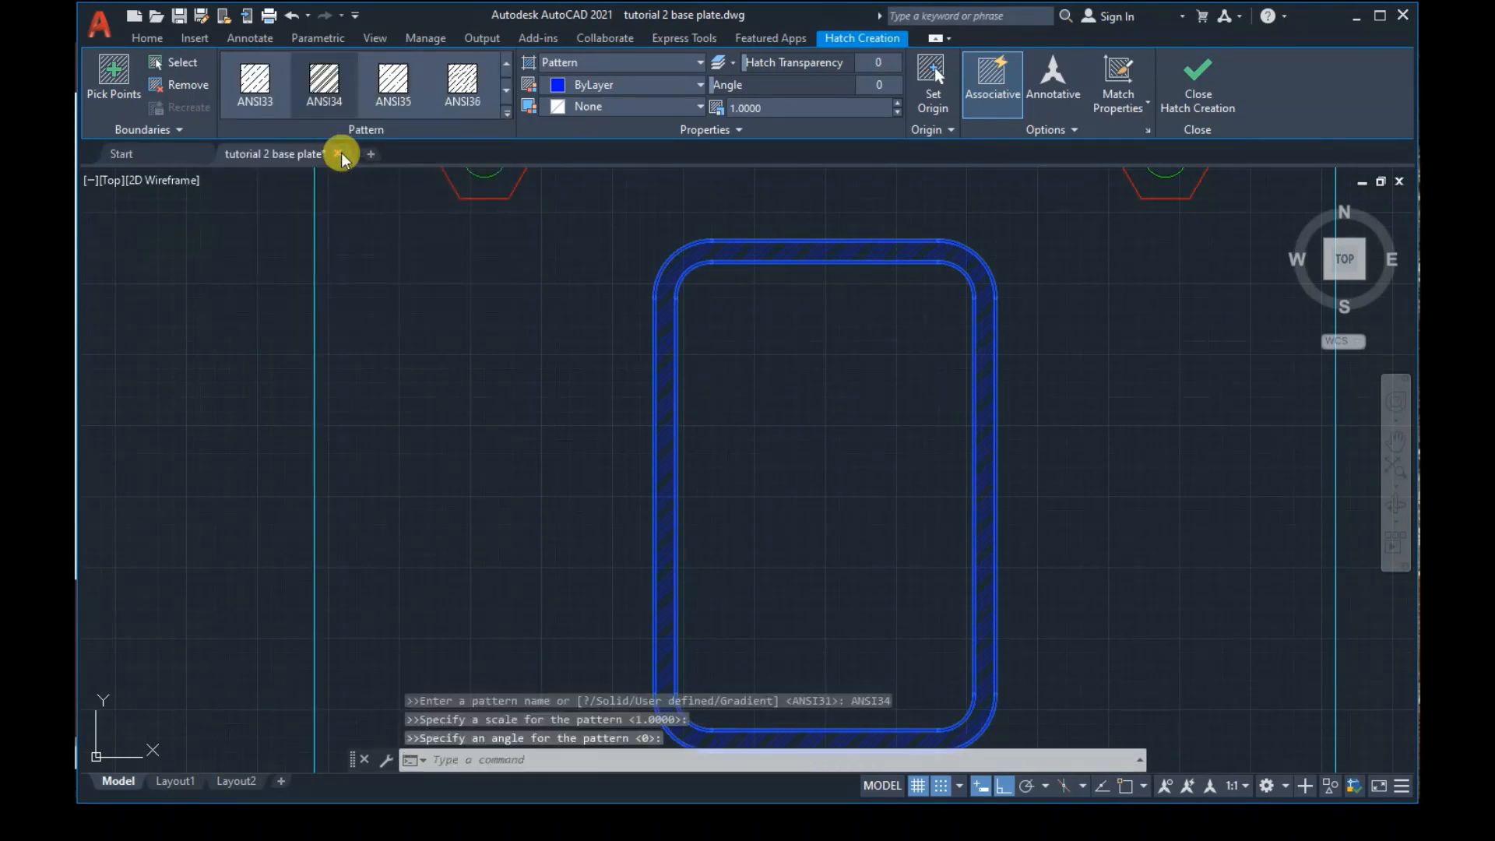
click(505, 116)
click(326, 78)
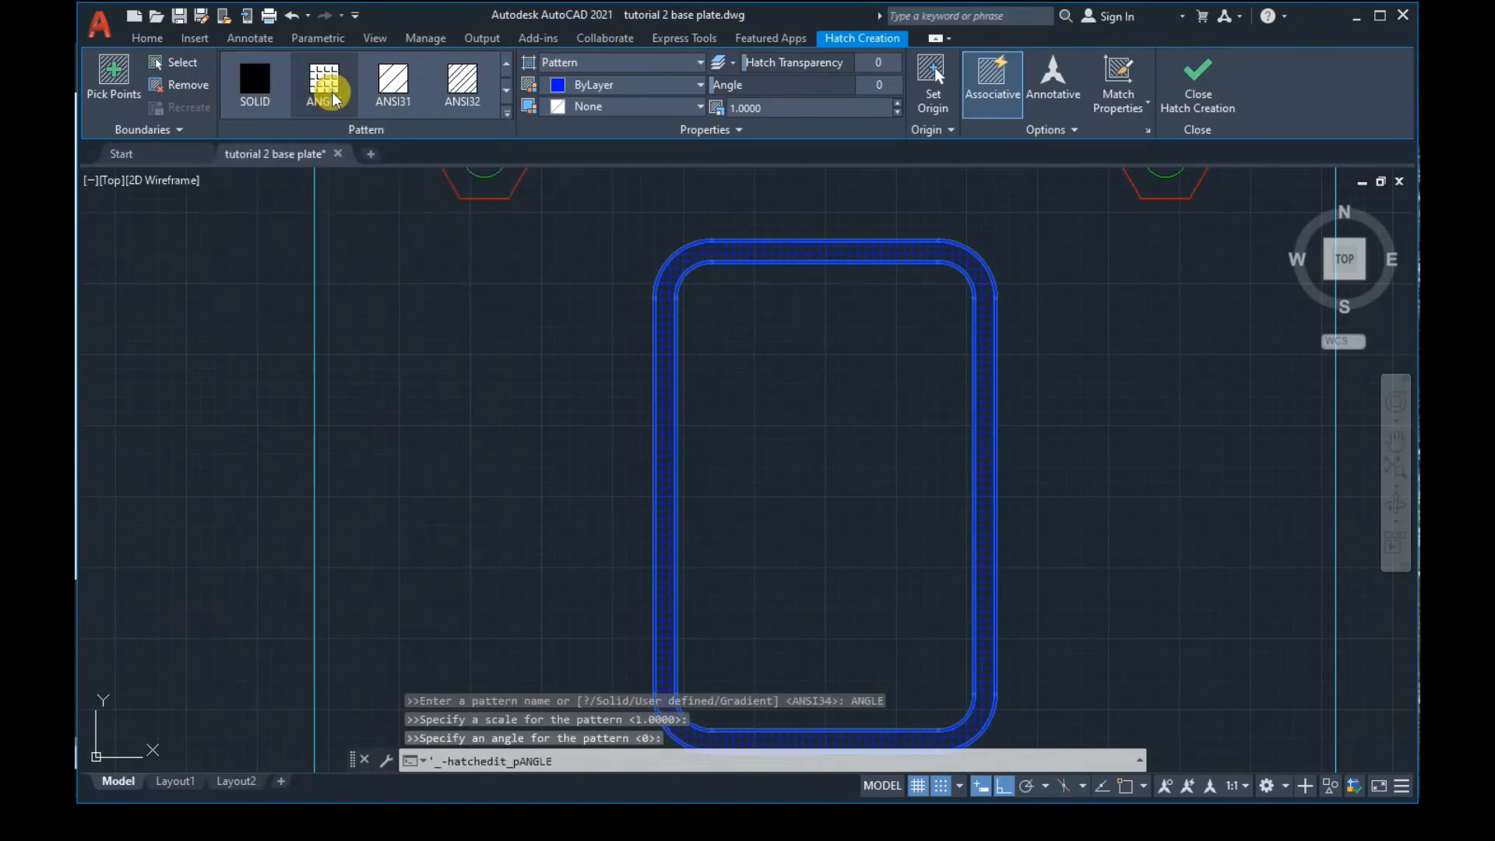
click(438, 111)
Set the column wall hatch pattern to ANSI31
click(505, 113)
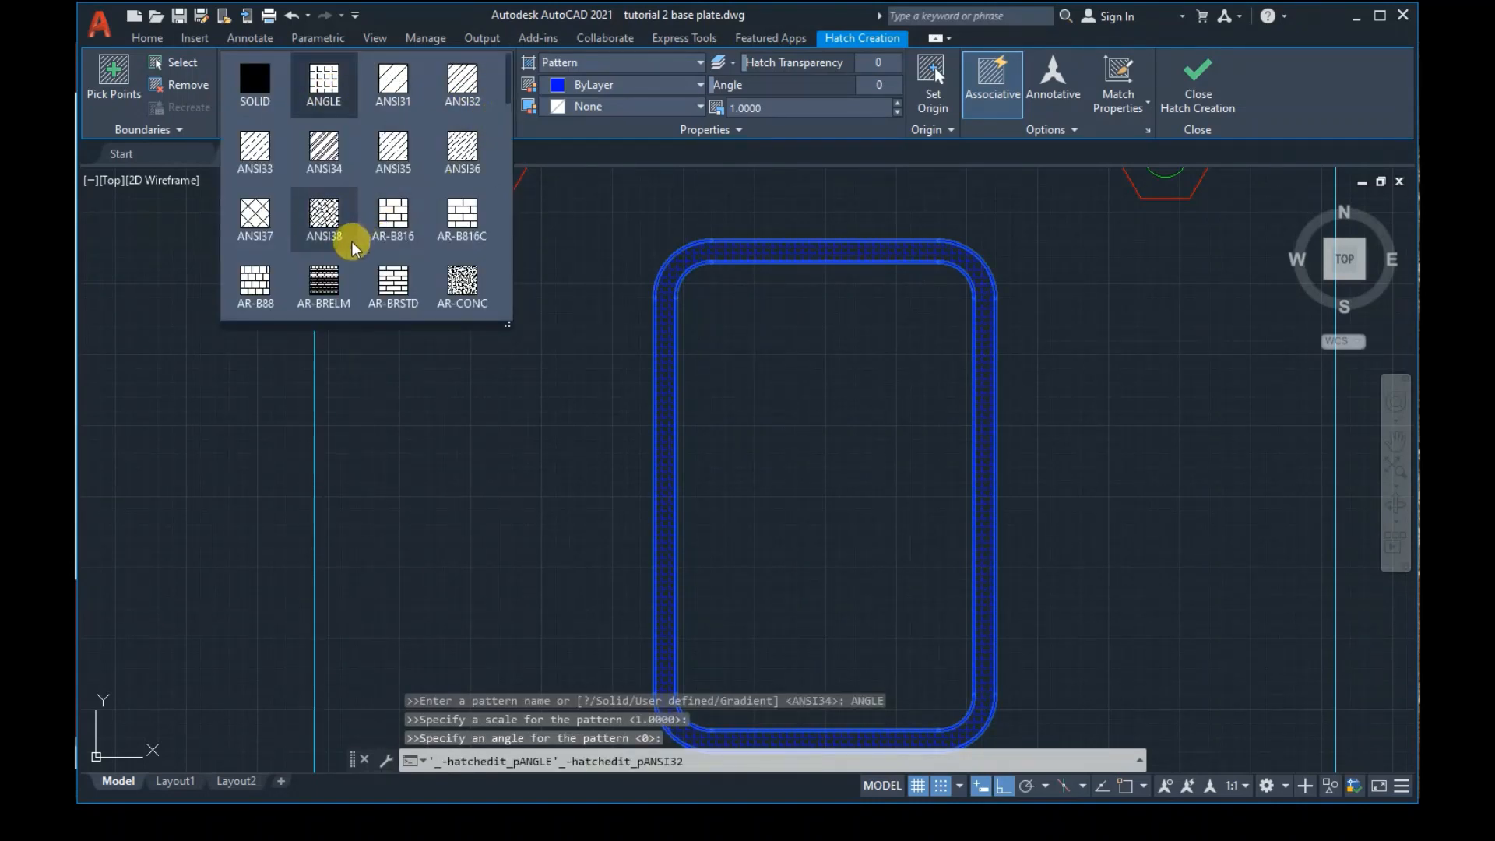
click(397, 99)
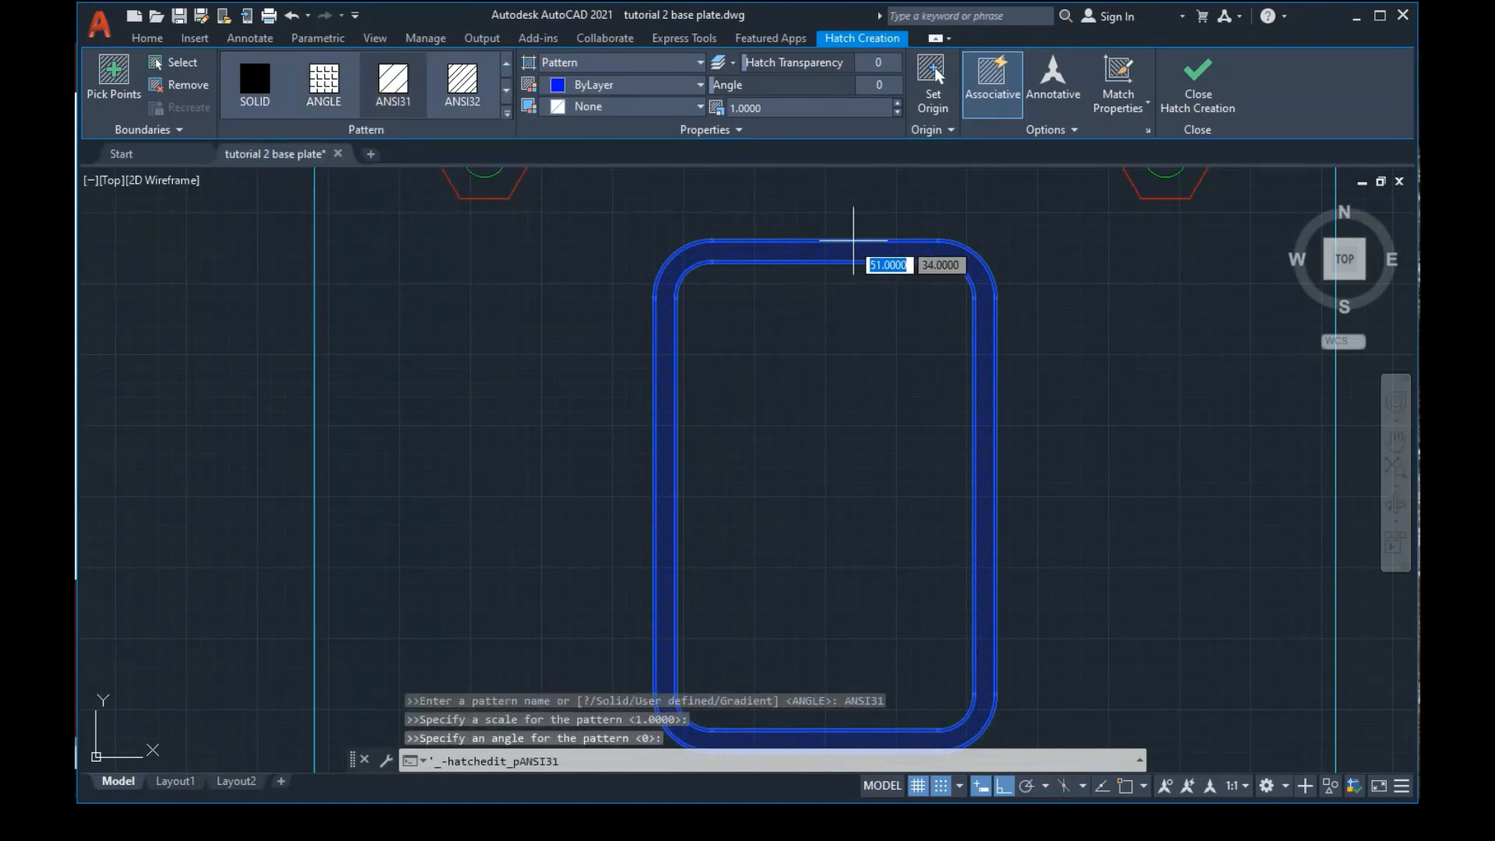
Set the column wall hatch scale to 5 and finish the hatch
click(865, 160)
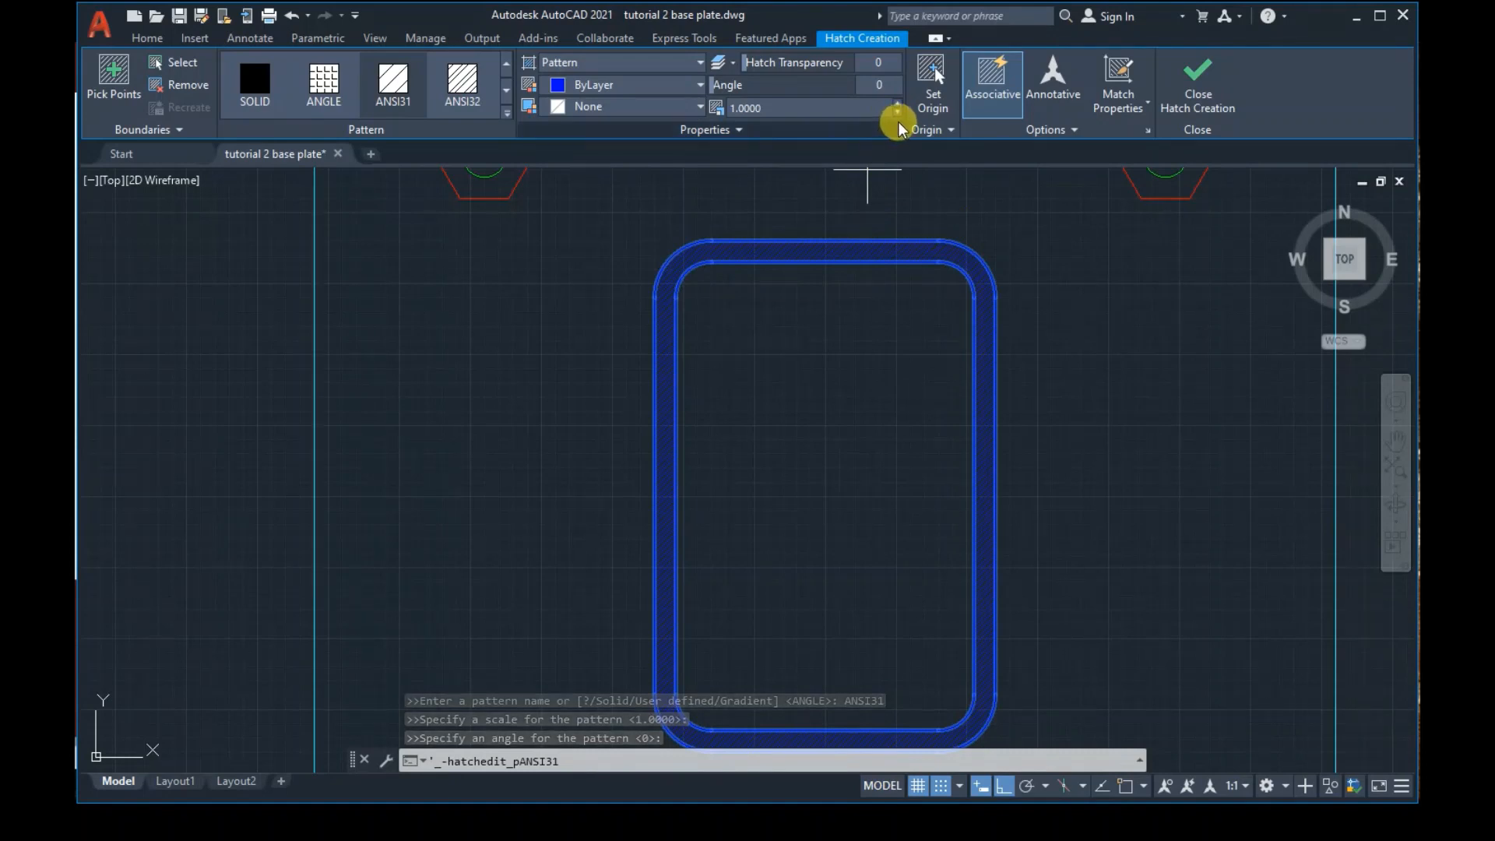
click(848, 106)
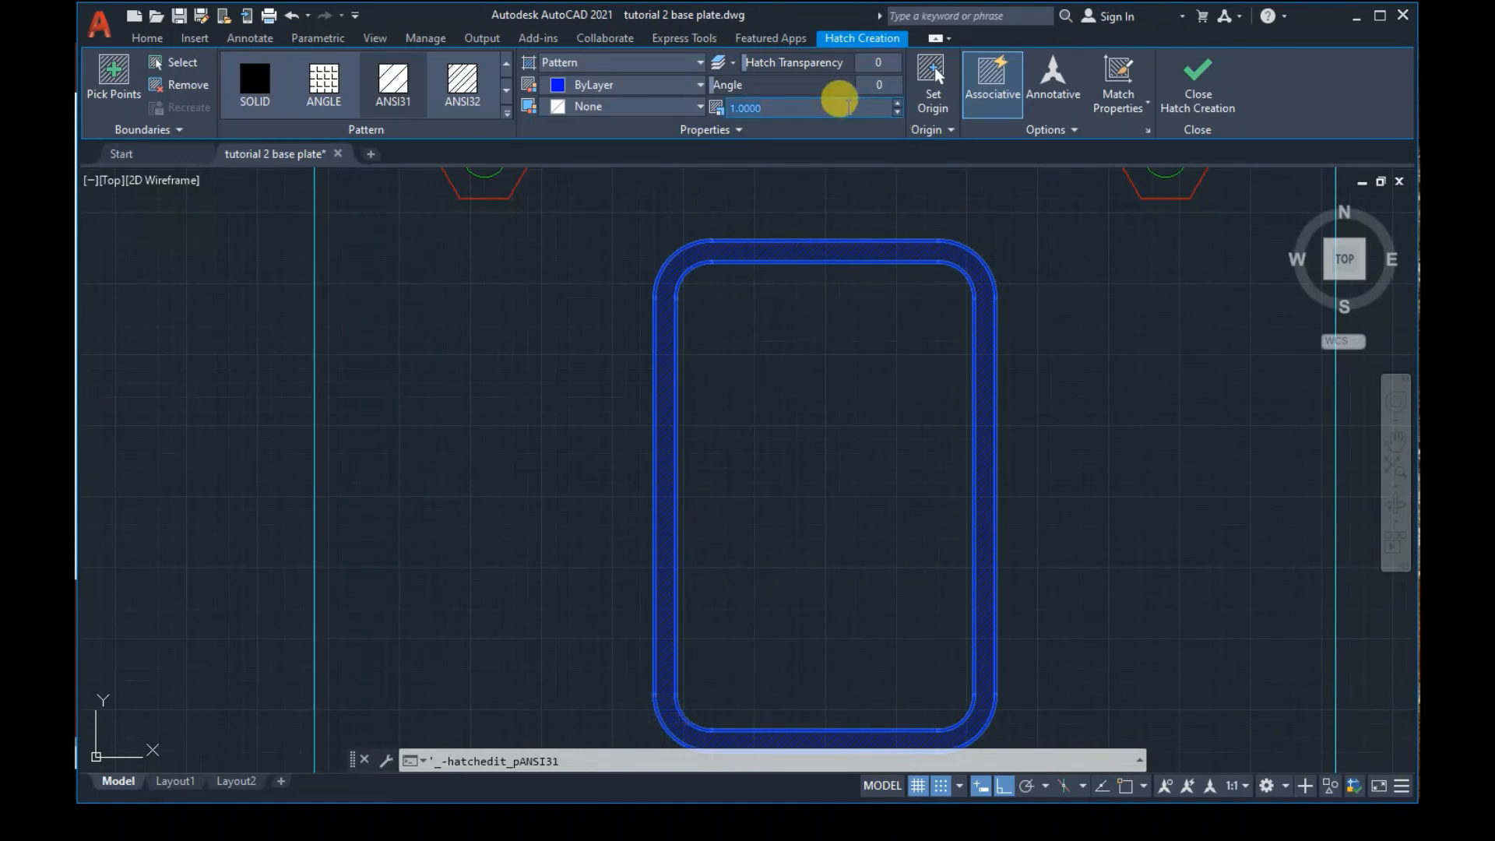
text(5)
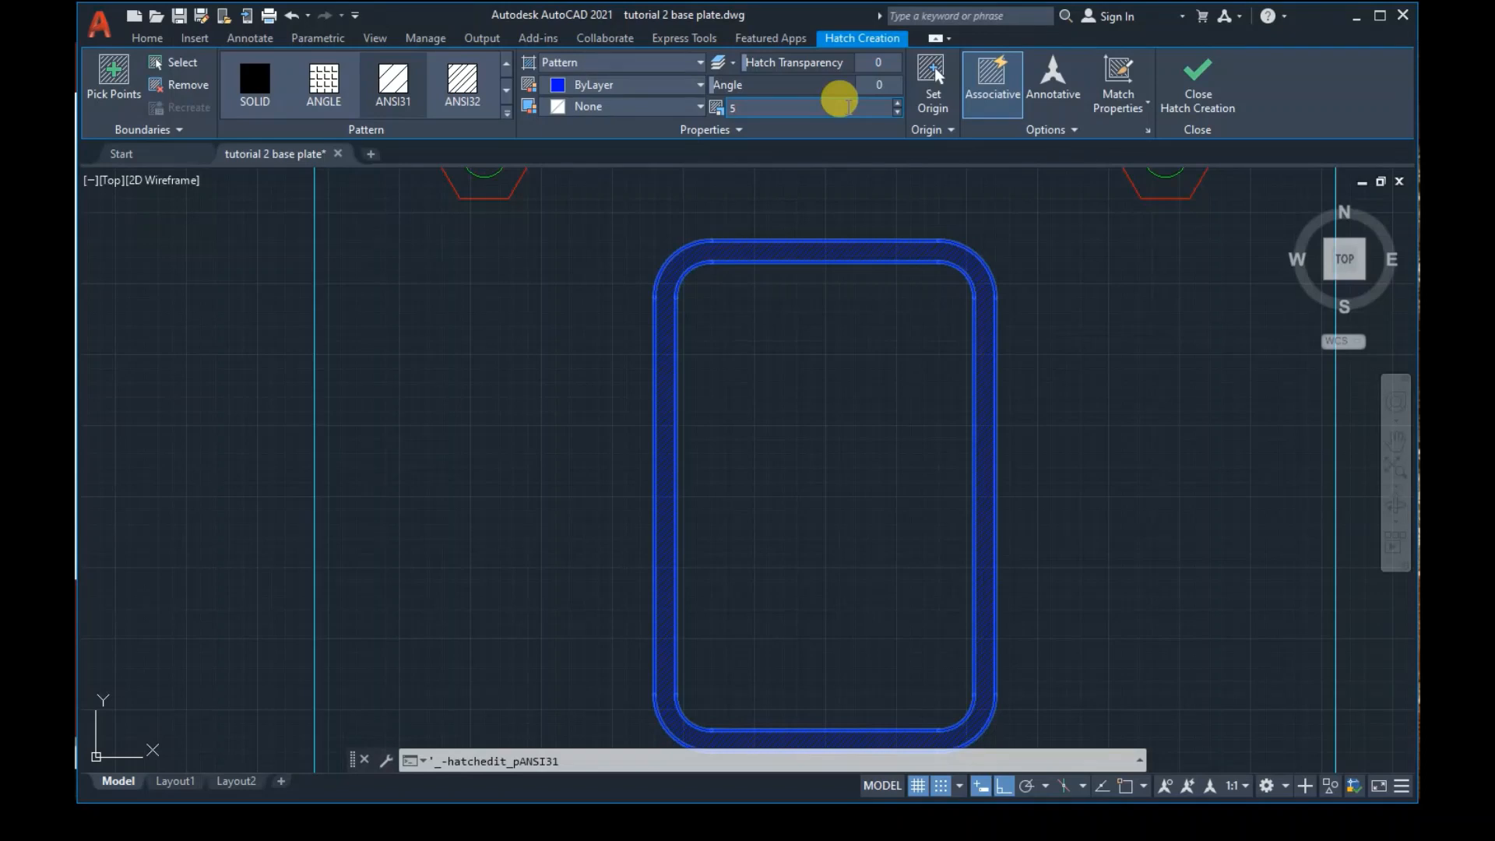
click(836, 245)
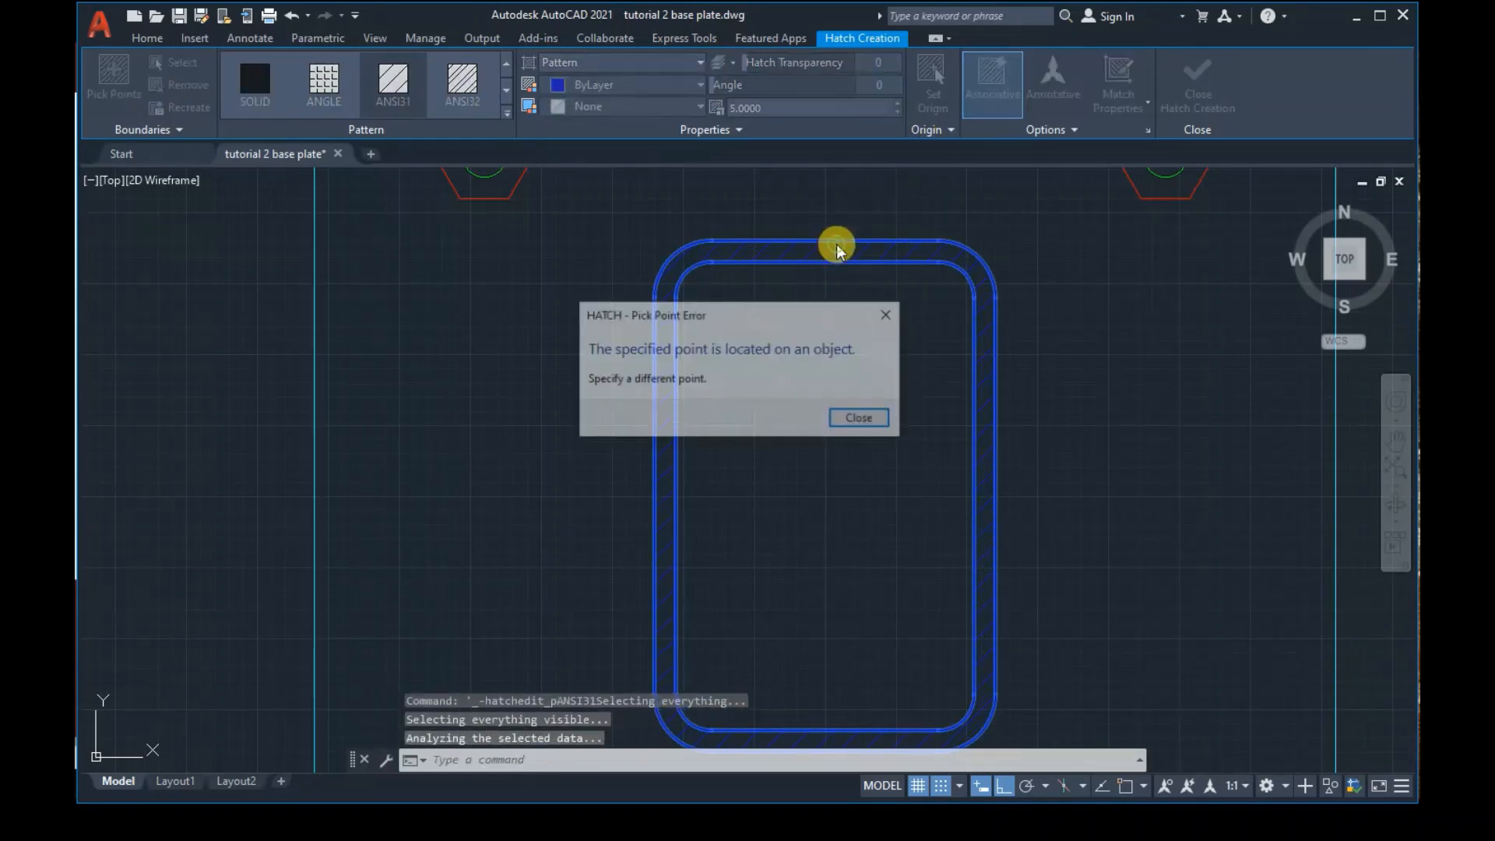
click(861, 418)
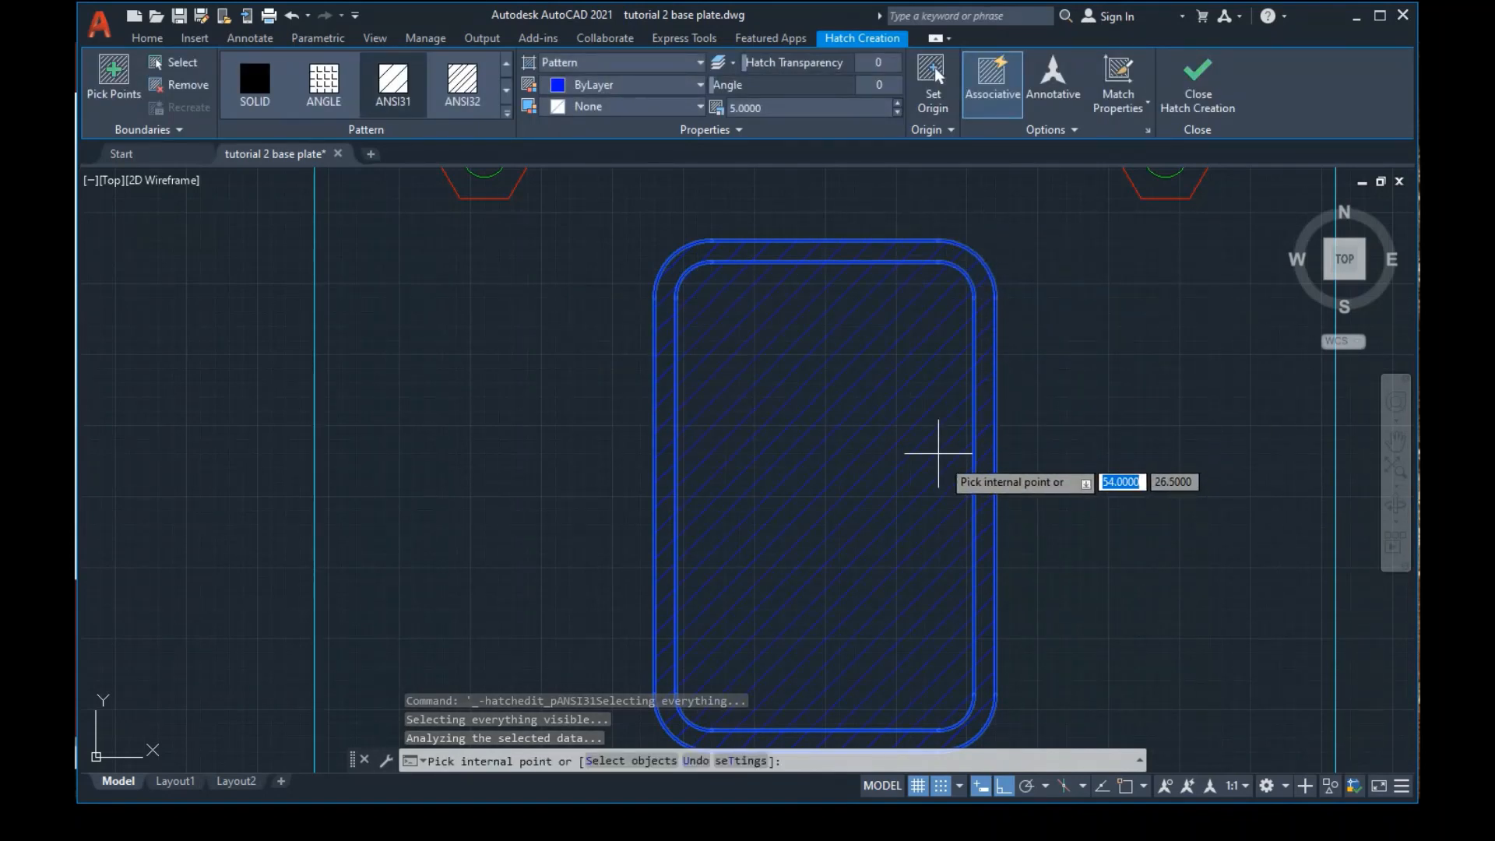
key(Escape)
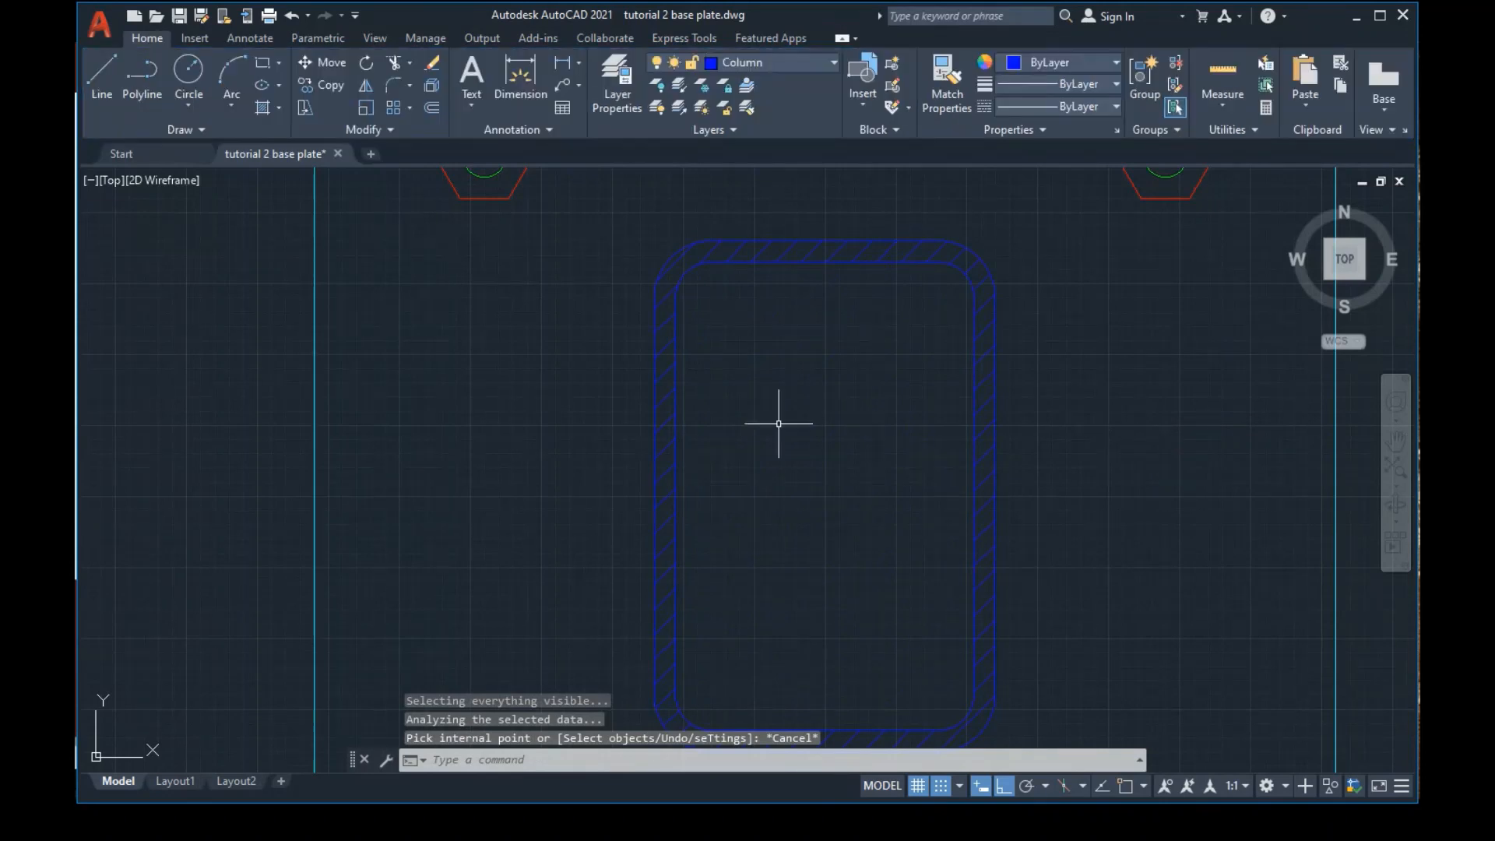
scroll(808, 366, down, 3)
scroll(804, 370, up, 3)
scroll(803, 373, down, 3)
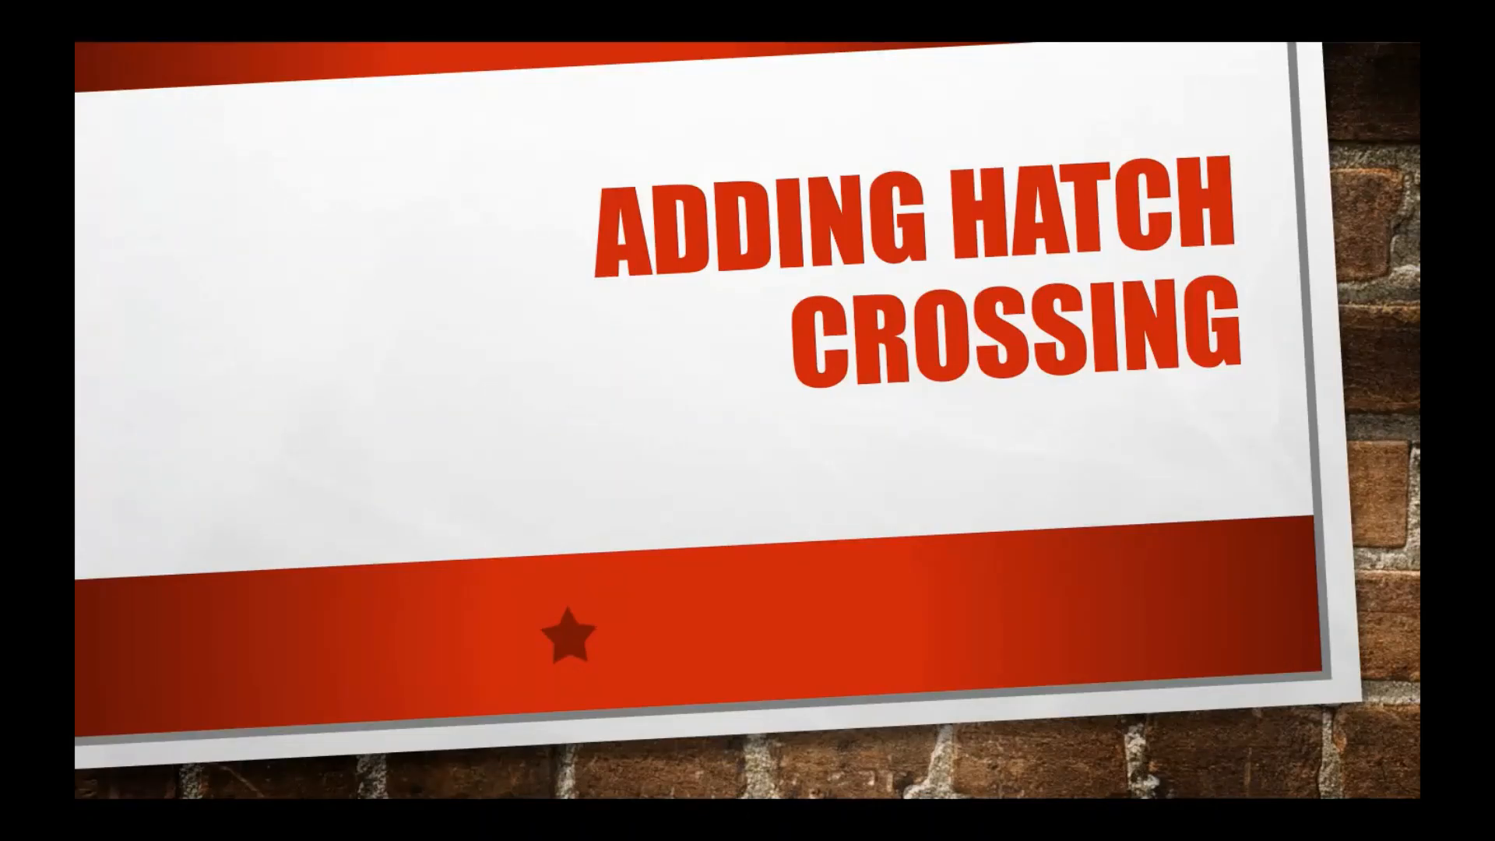
Switch to AutoCAD and stretch the right half of the plate, with its column side, nuts and bolts, 6 units to the right
key(alt+Tab)
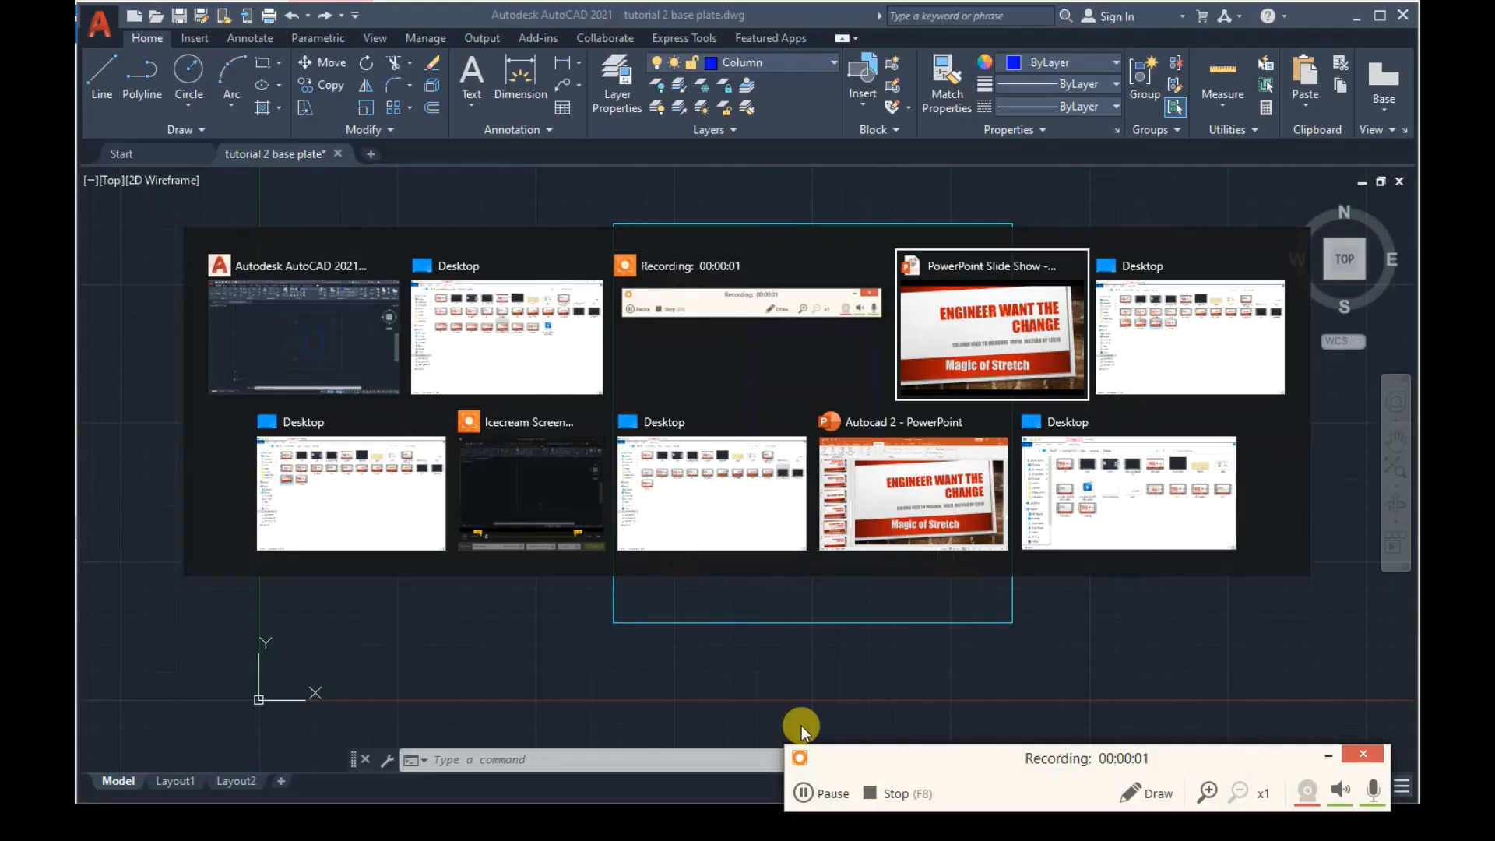
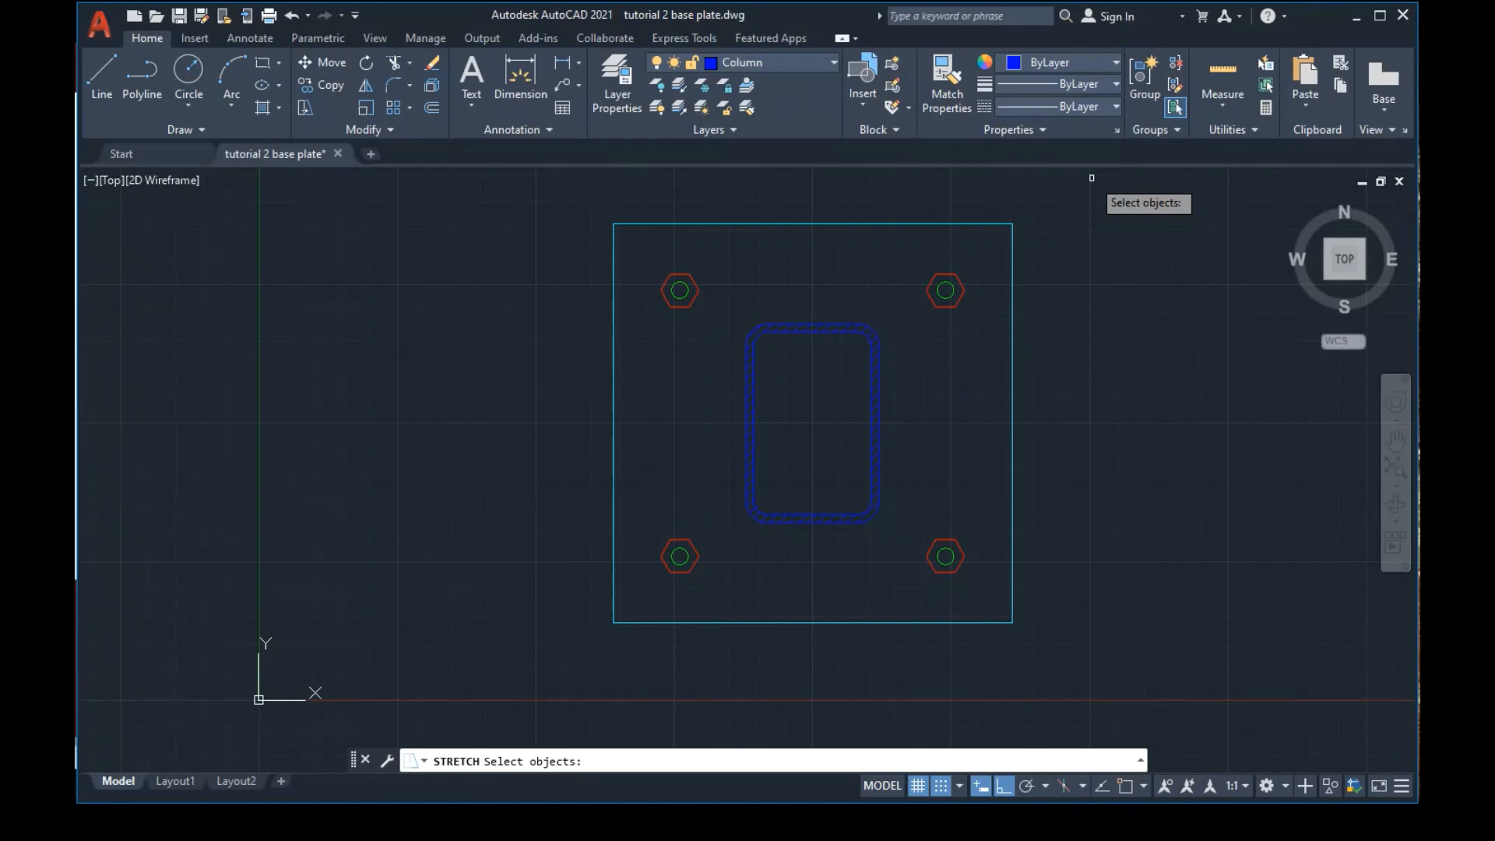
click(1091, 178)
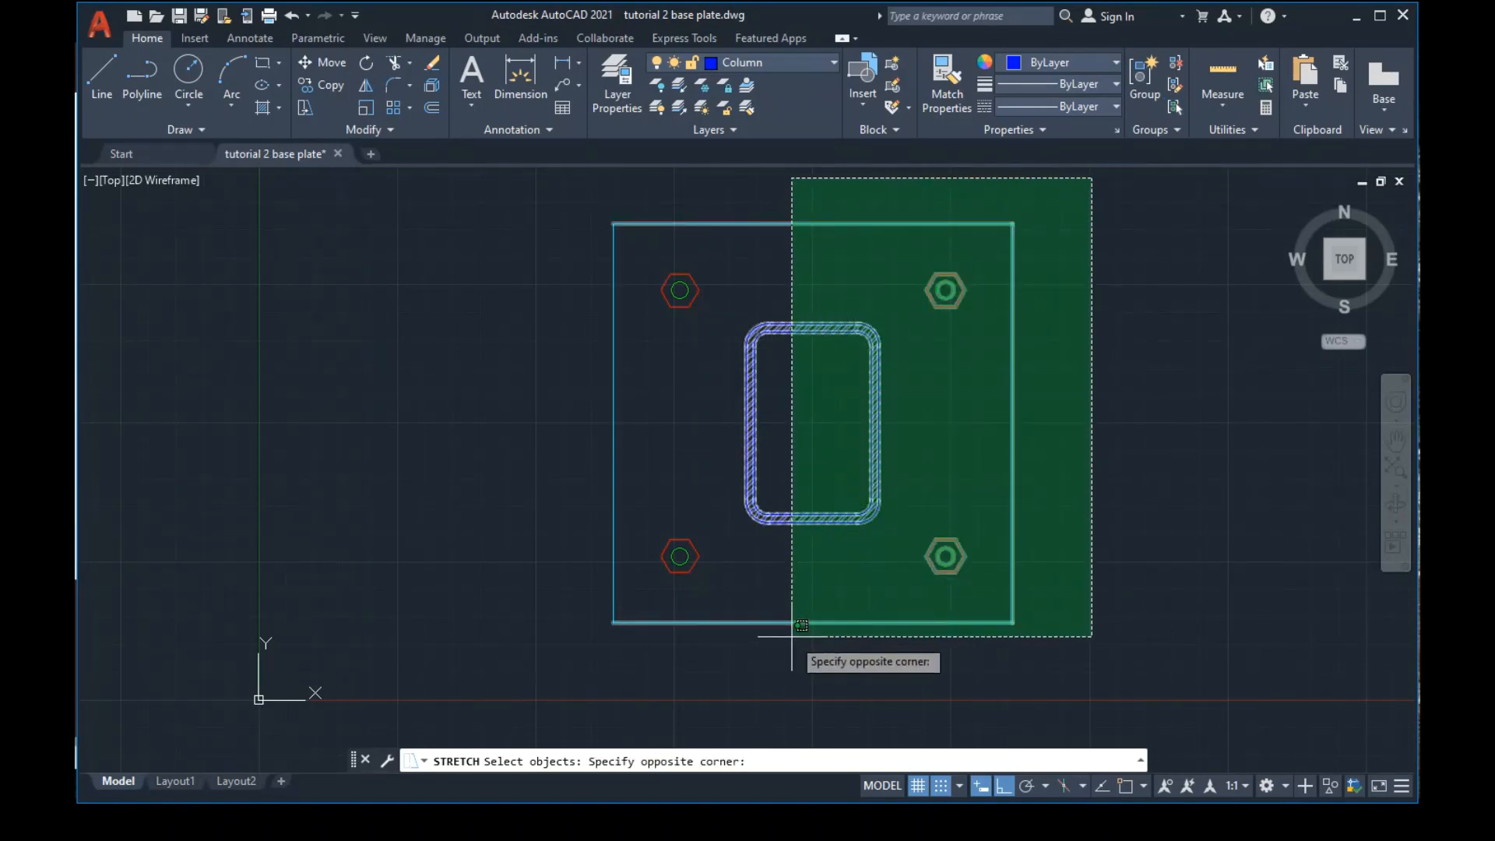
click(837, 655)
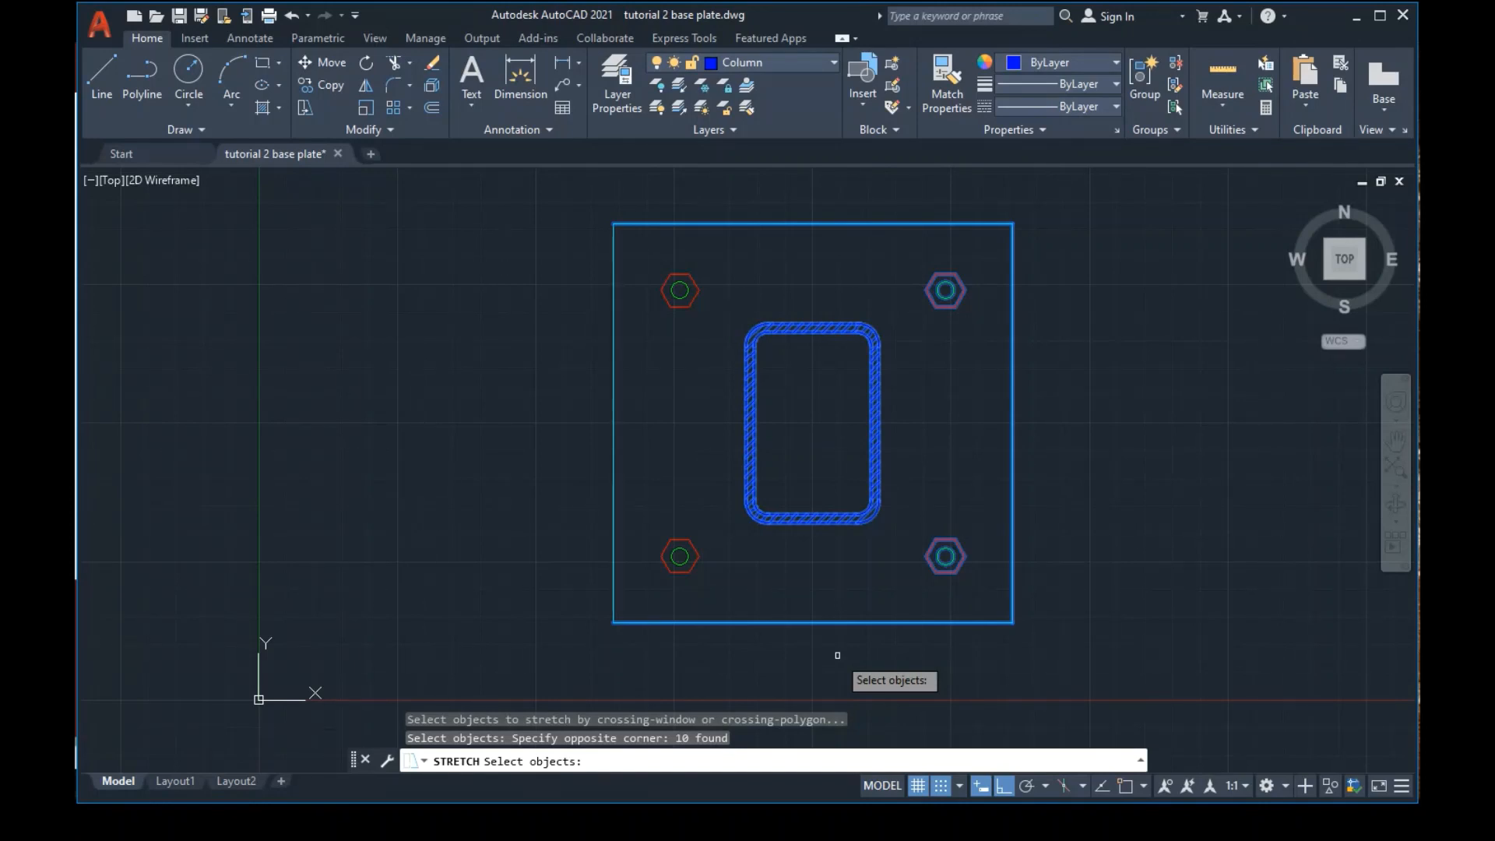
key(Return)
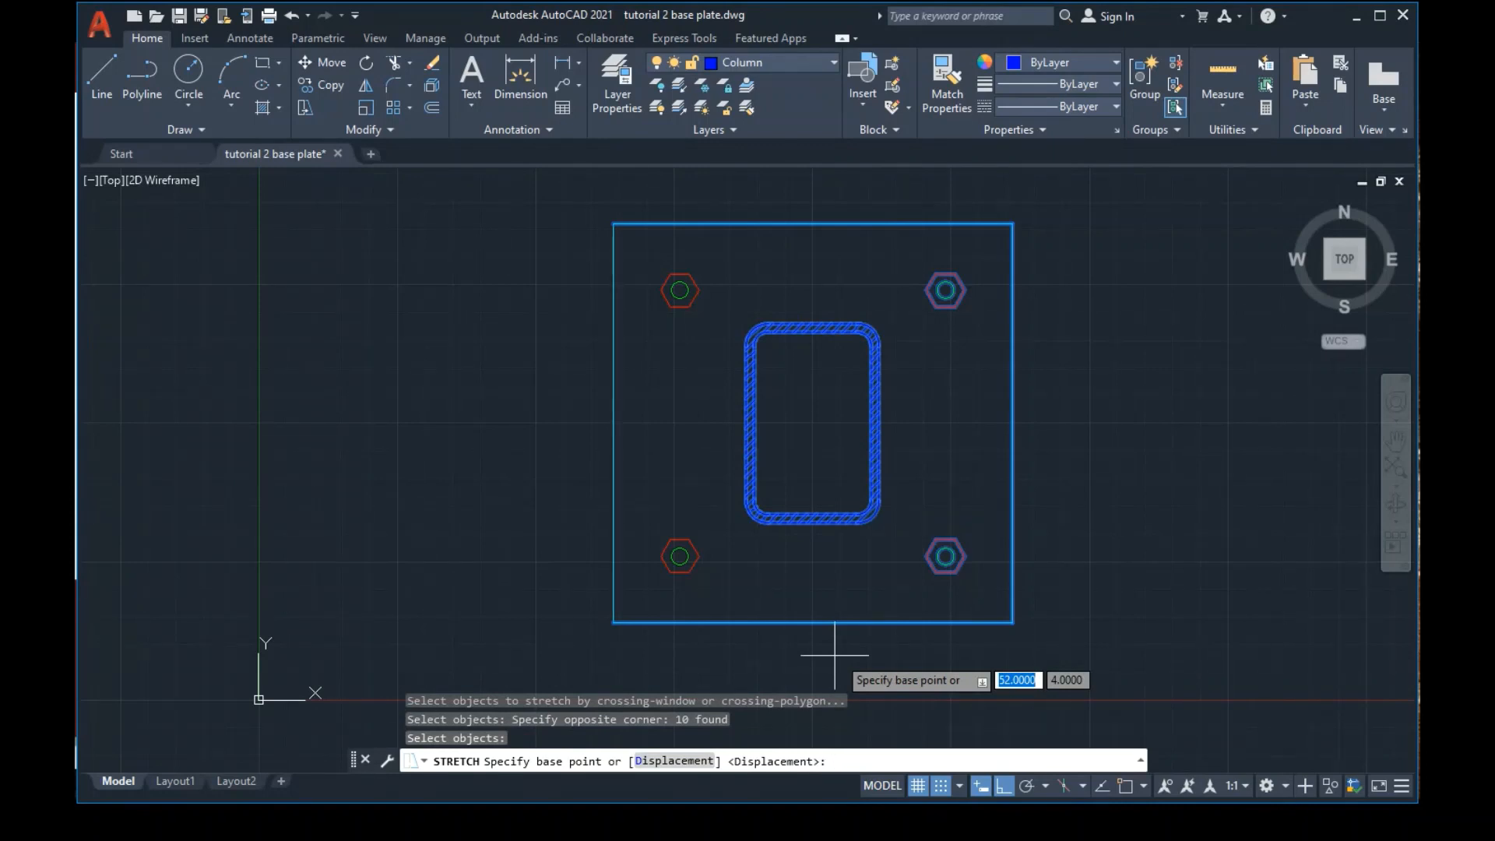
click(1012, 622)
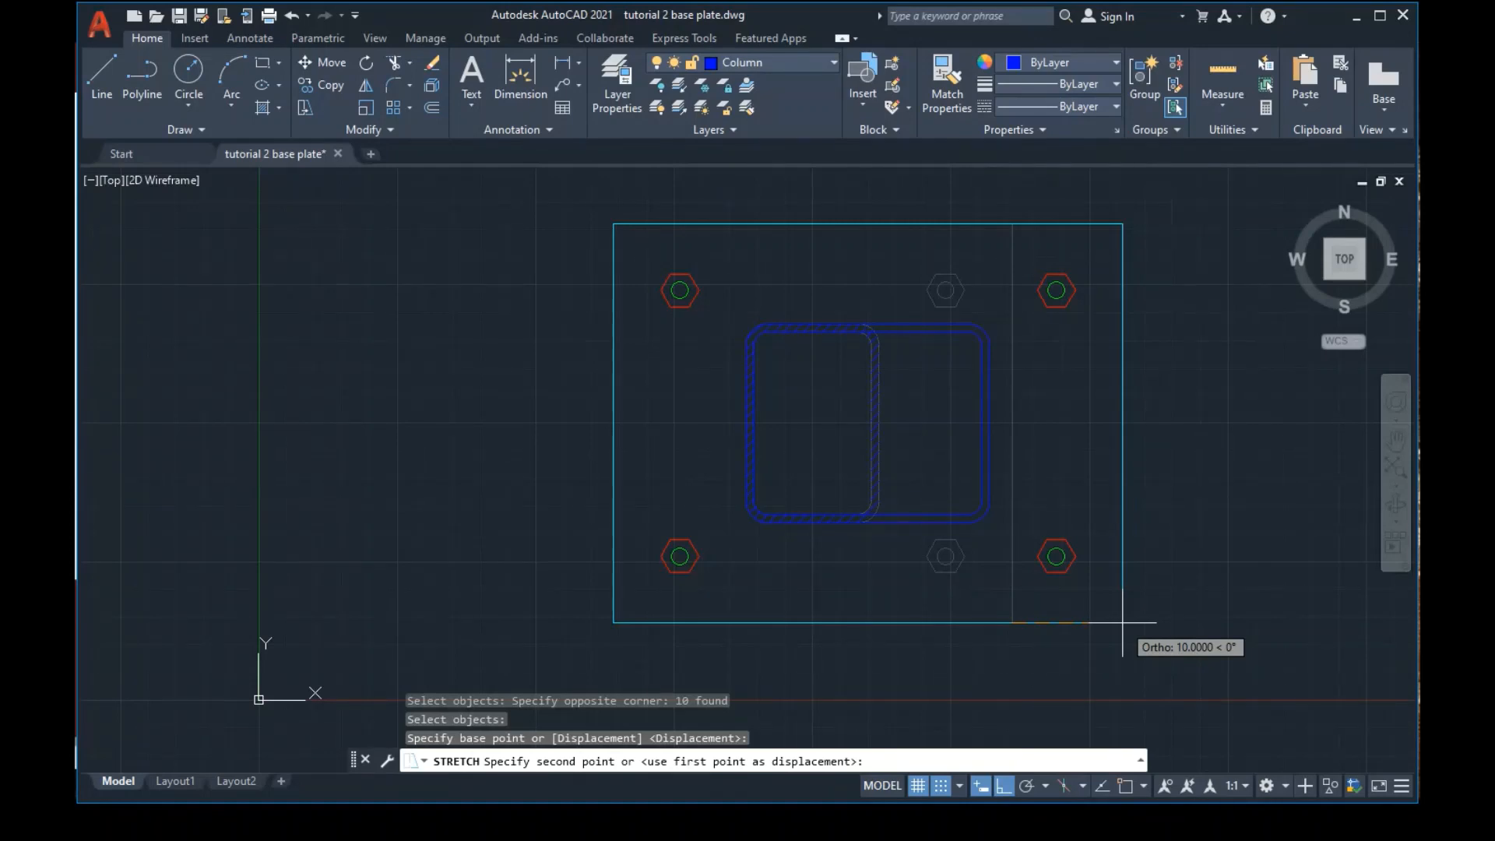
text(6)
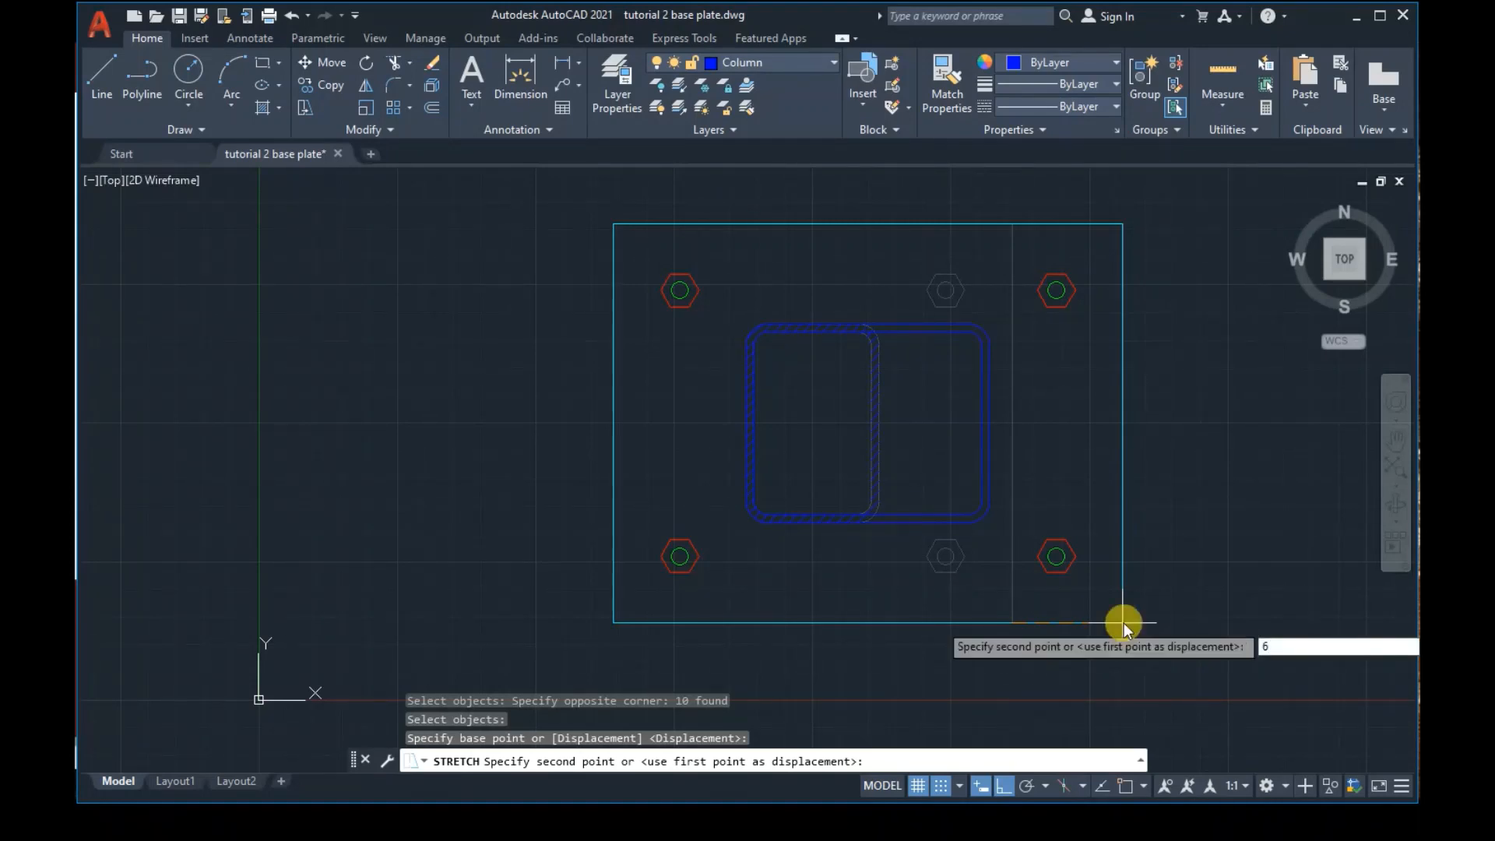
key(Return)
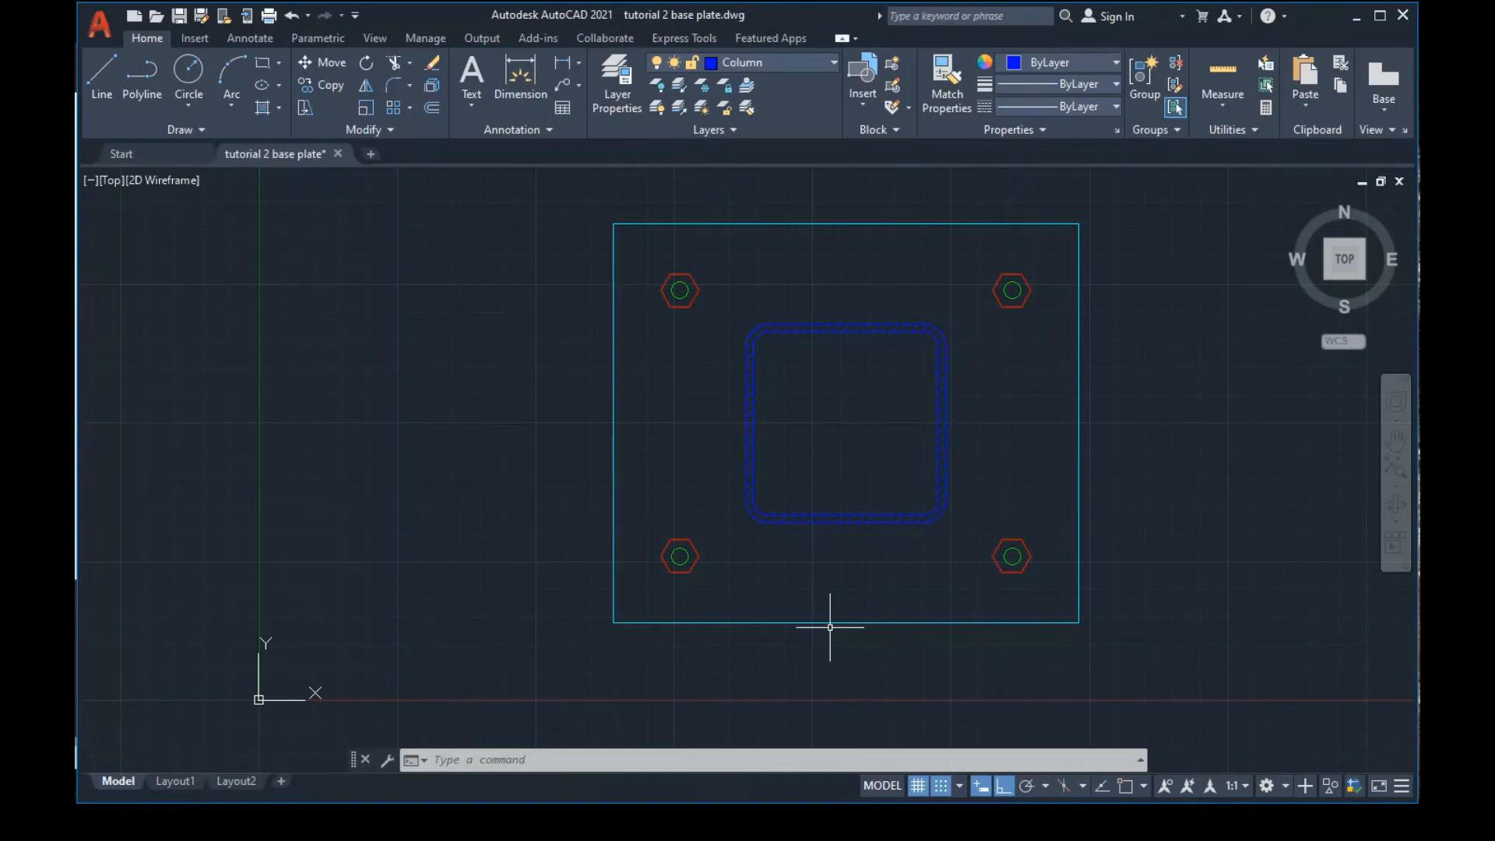
Switch to the PowerPoint slide show and advance to the plotting slide
key(alt+Tab)
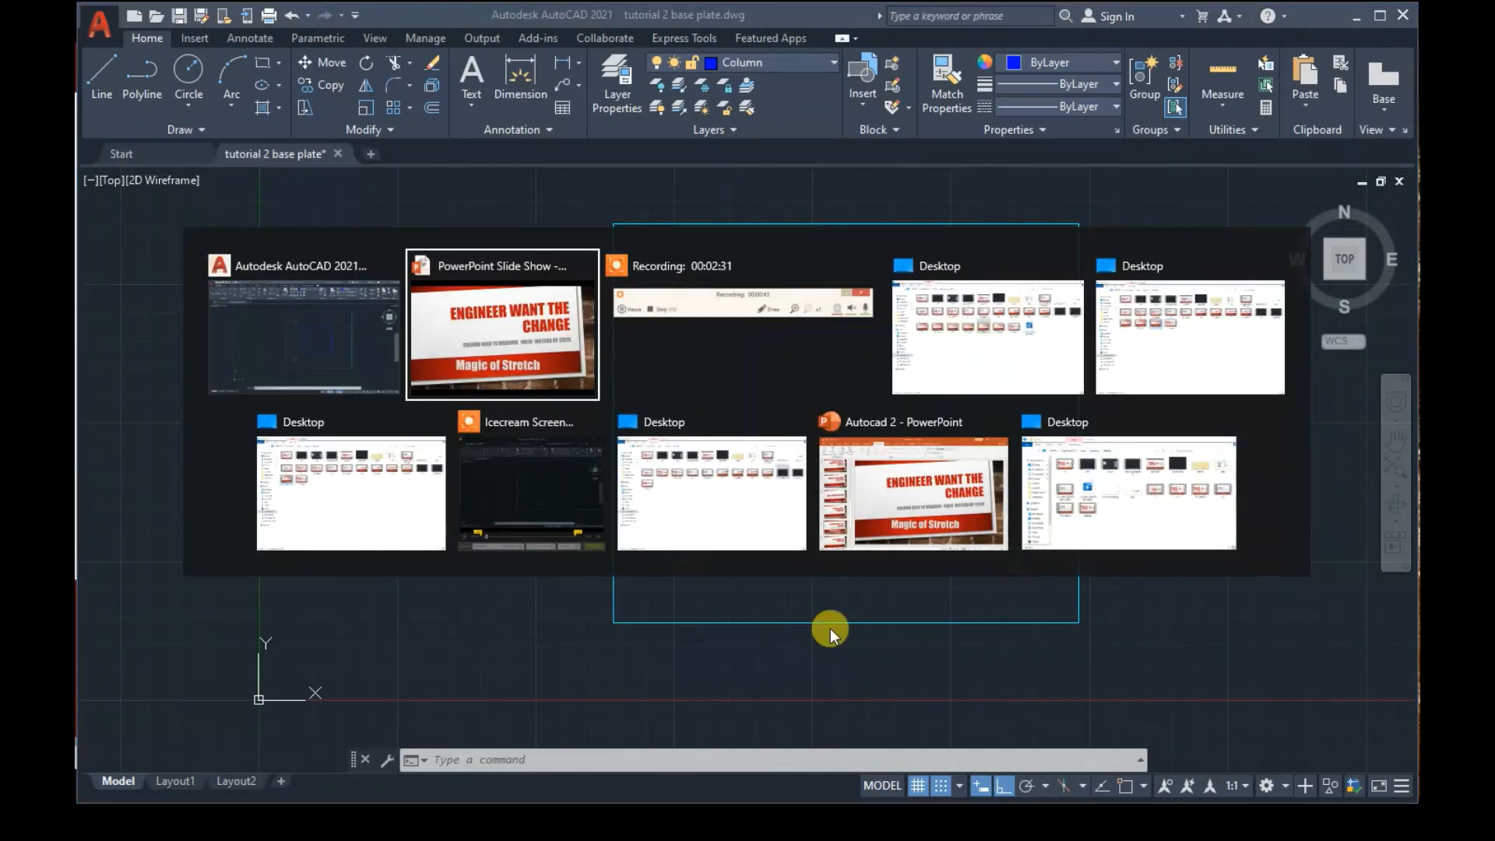
key(alt+Tab)
key(alt+Tab)
key(alt+Tab)
key(alt+Tab)
key(alt+Tab)
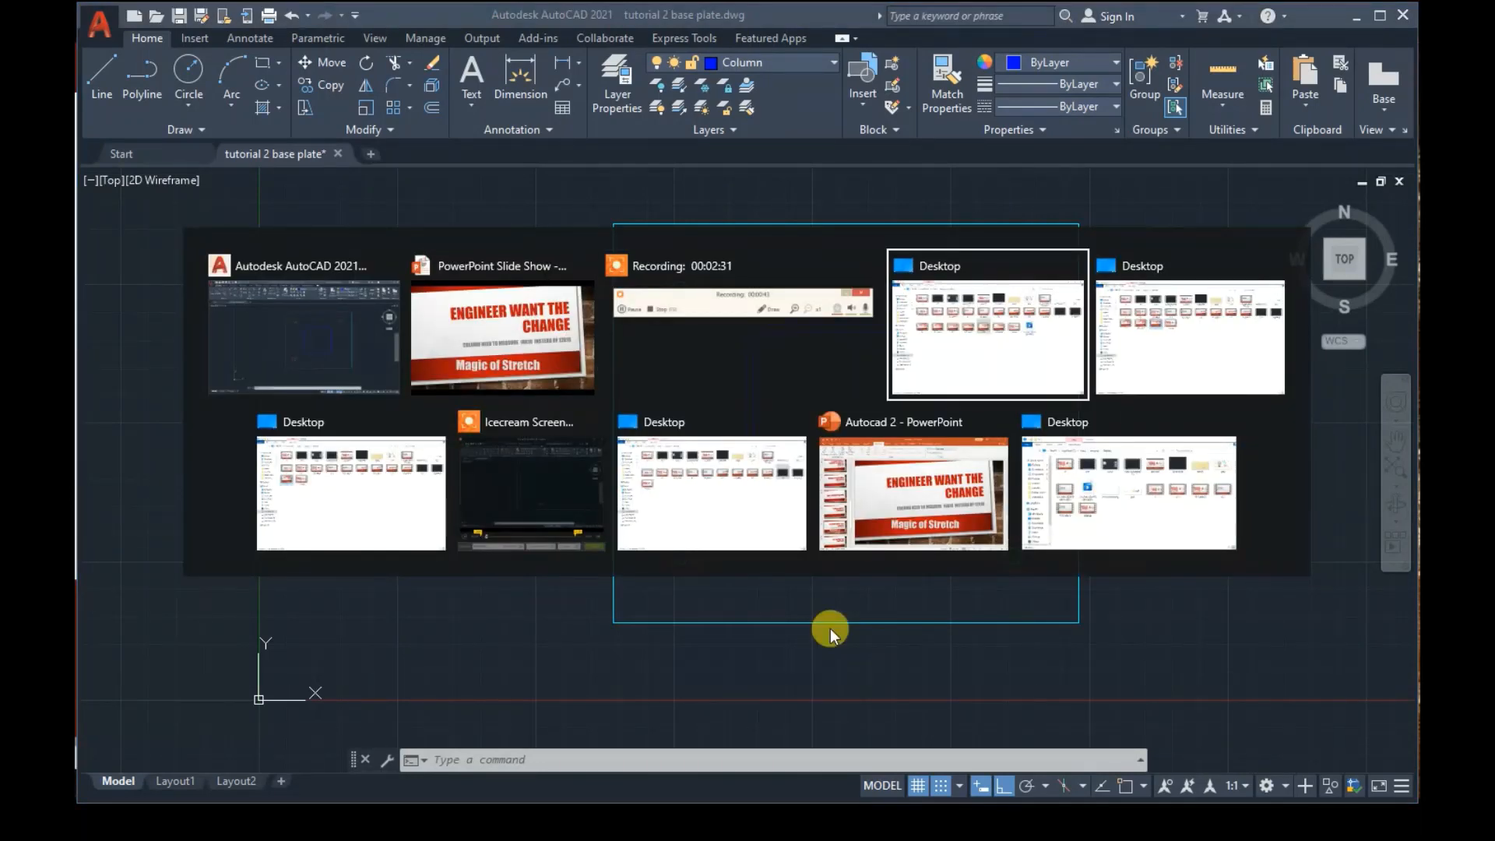
key(alt+Tab)
key(alt+Tab)
key(alt+Tab)
key(alt+Tab)
key(alt+Tab)
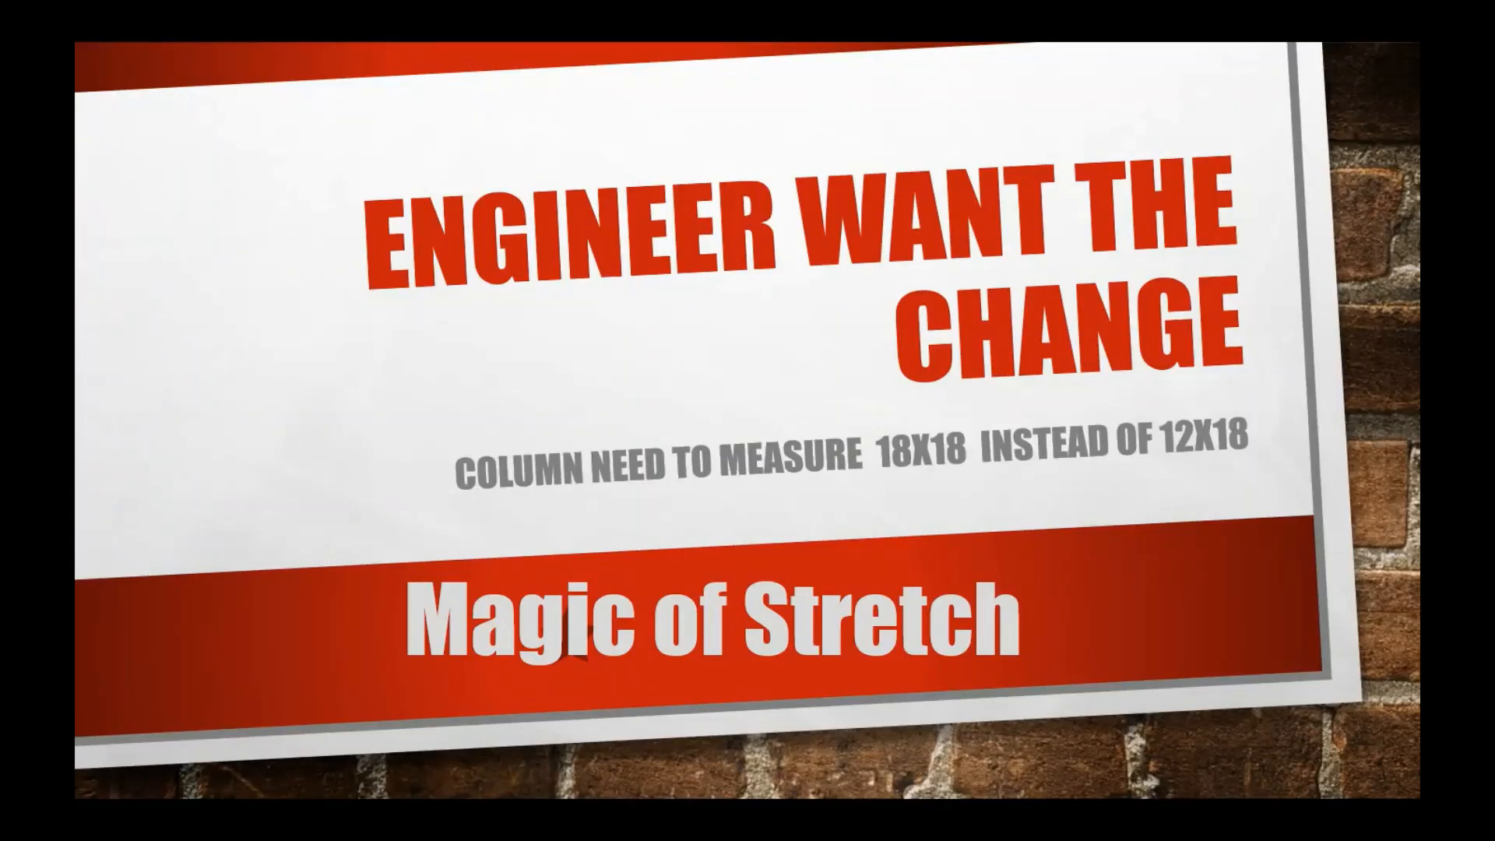
key(Right)
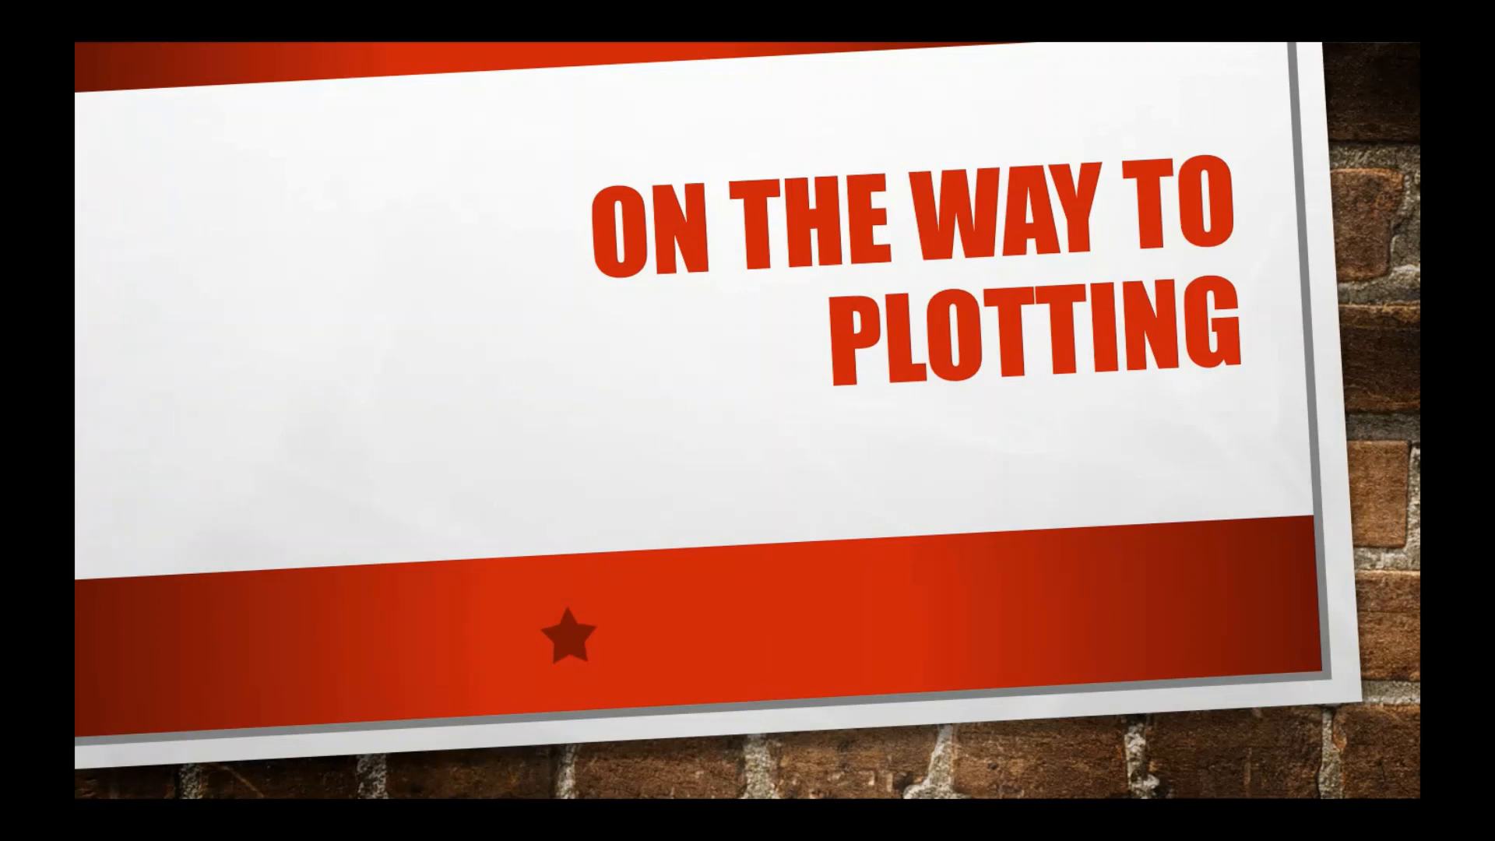
Switch back to the base plate drawing in AutoCAD
key(alt+Tab)
key(alt+Tab)
key(alt+Tab)
key(alt+Tab)
key(alt+Tab)
key(alt+Tab)
key(alt+Tab)
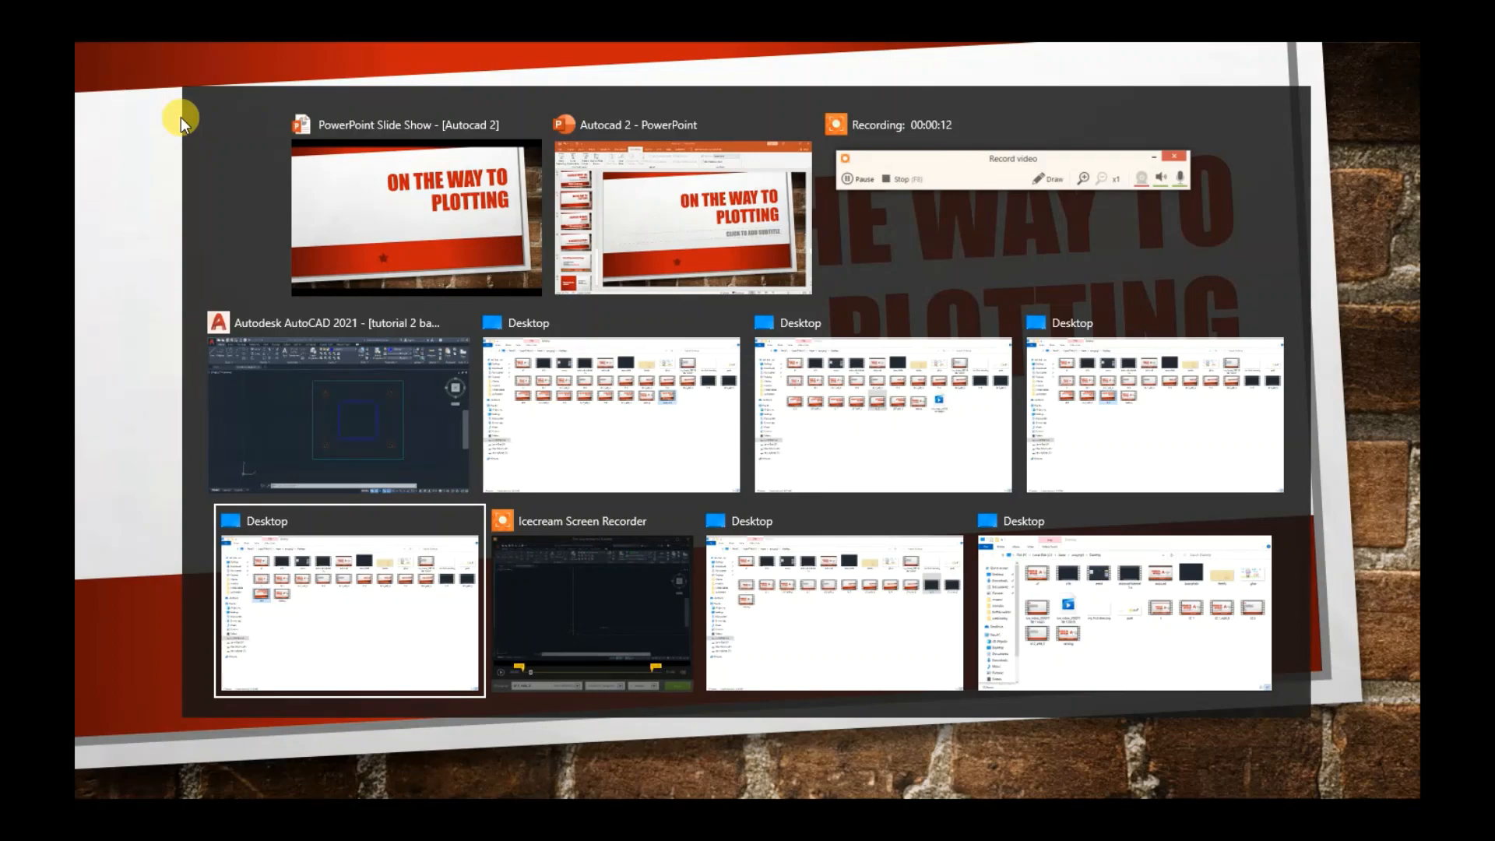
click(348, 439)
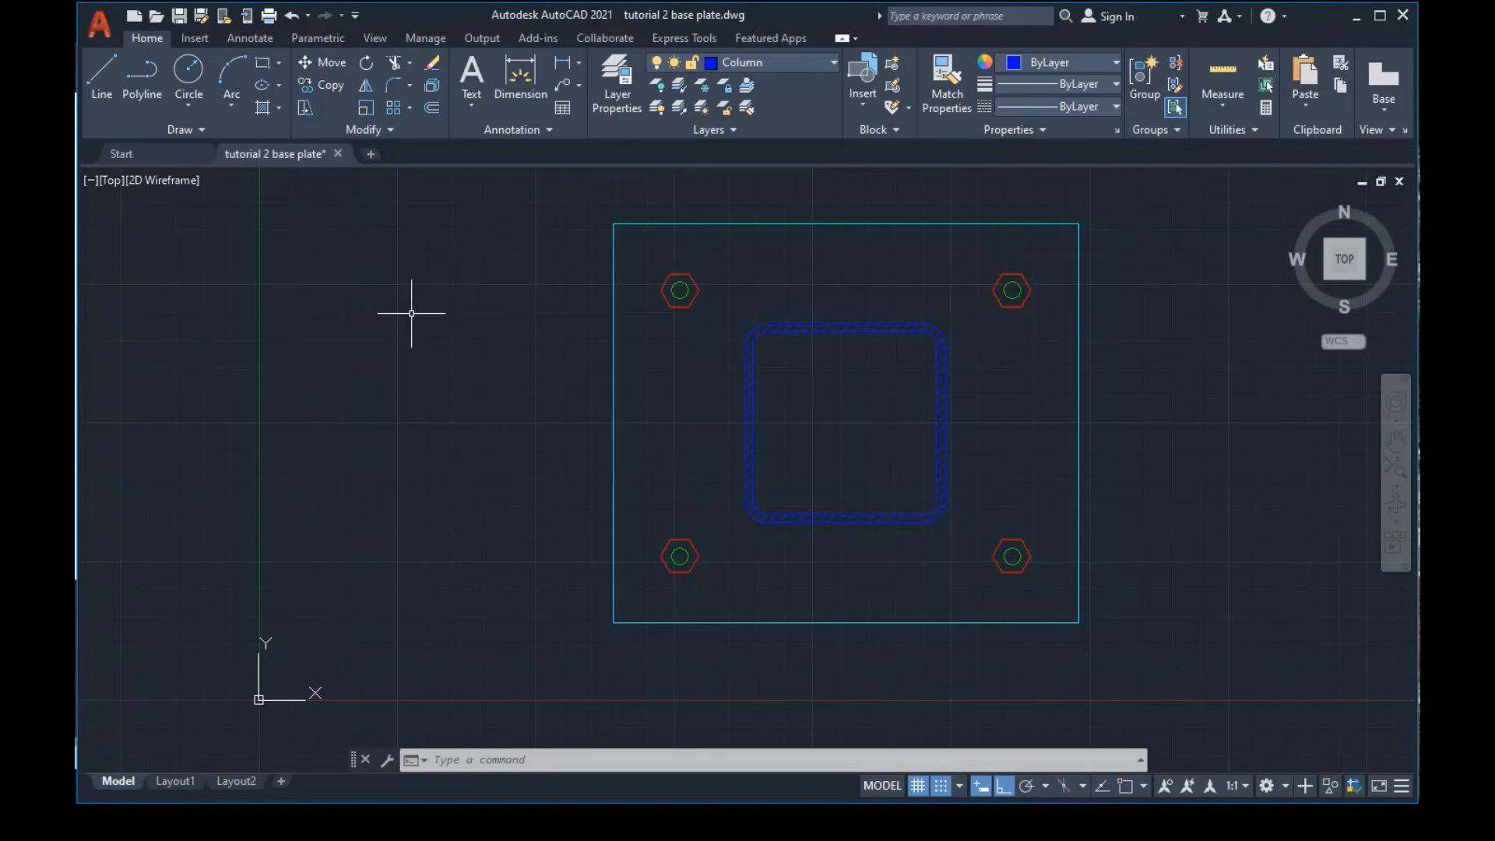
Start a plot of the model with Adobe PDF as the printer and A4 as the paper size
click(269, 19)
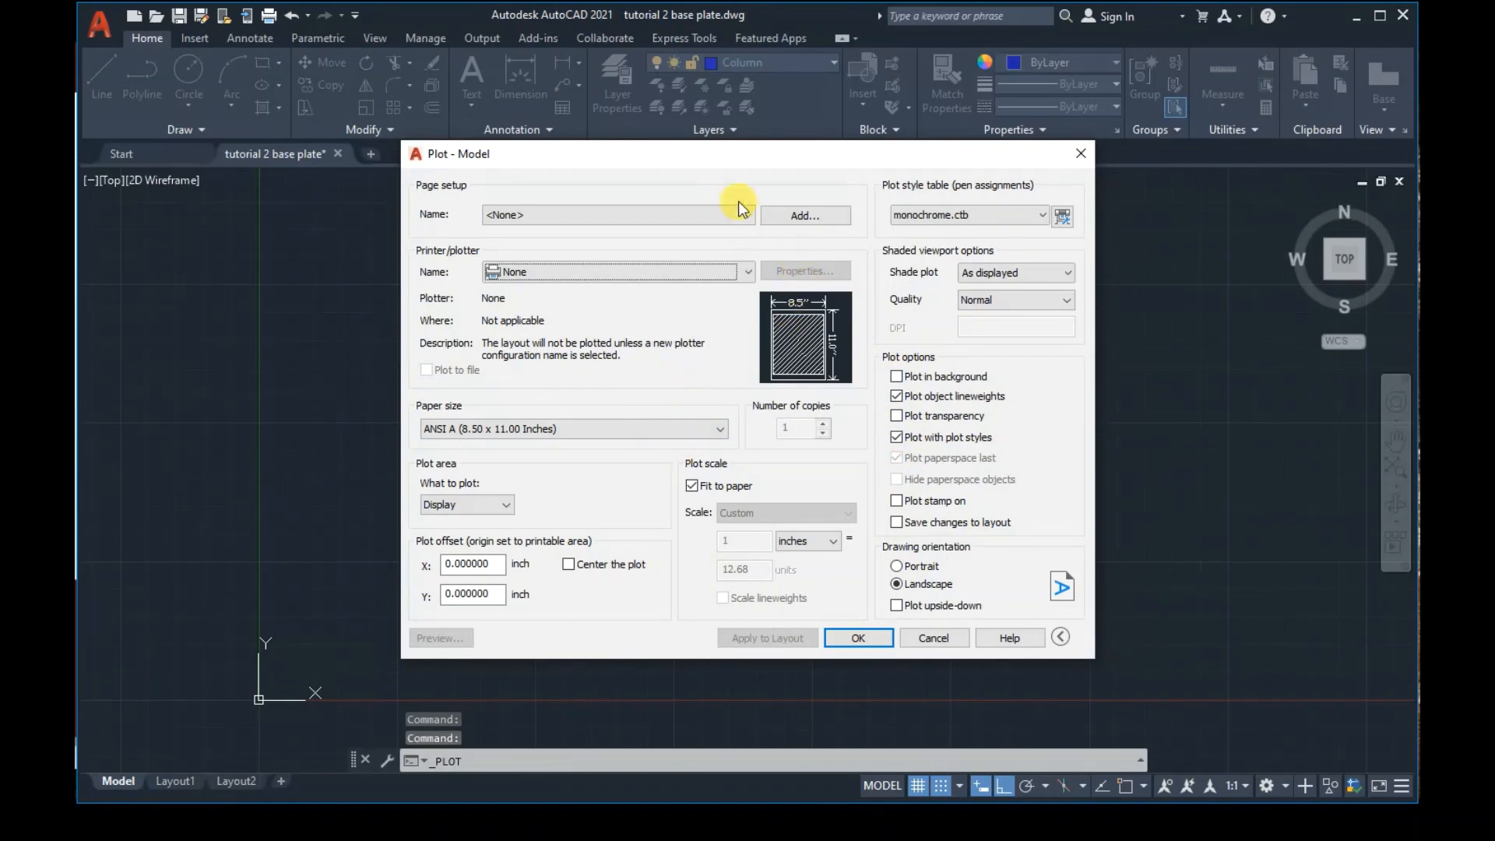
drag(722, 161, 760, 228)
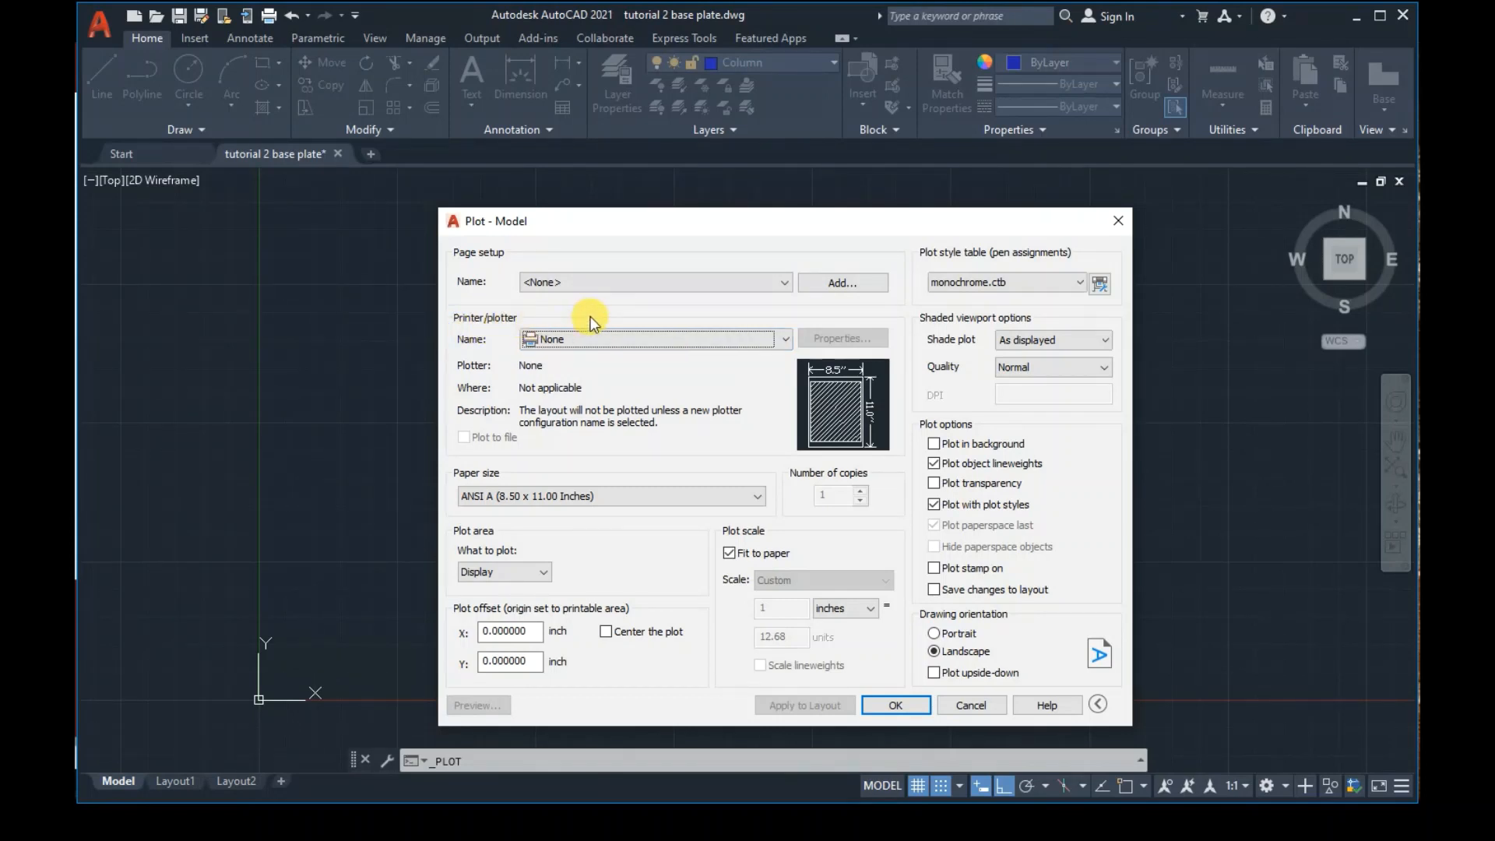
click(671, 339)
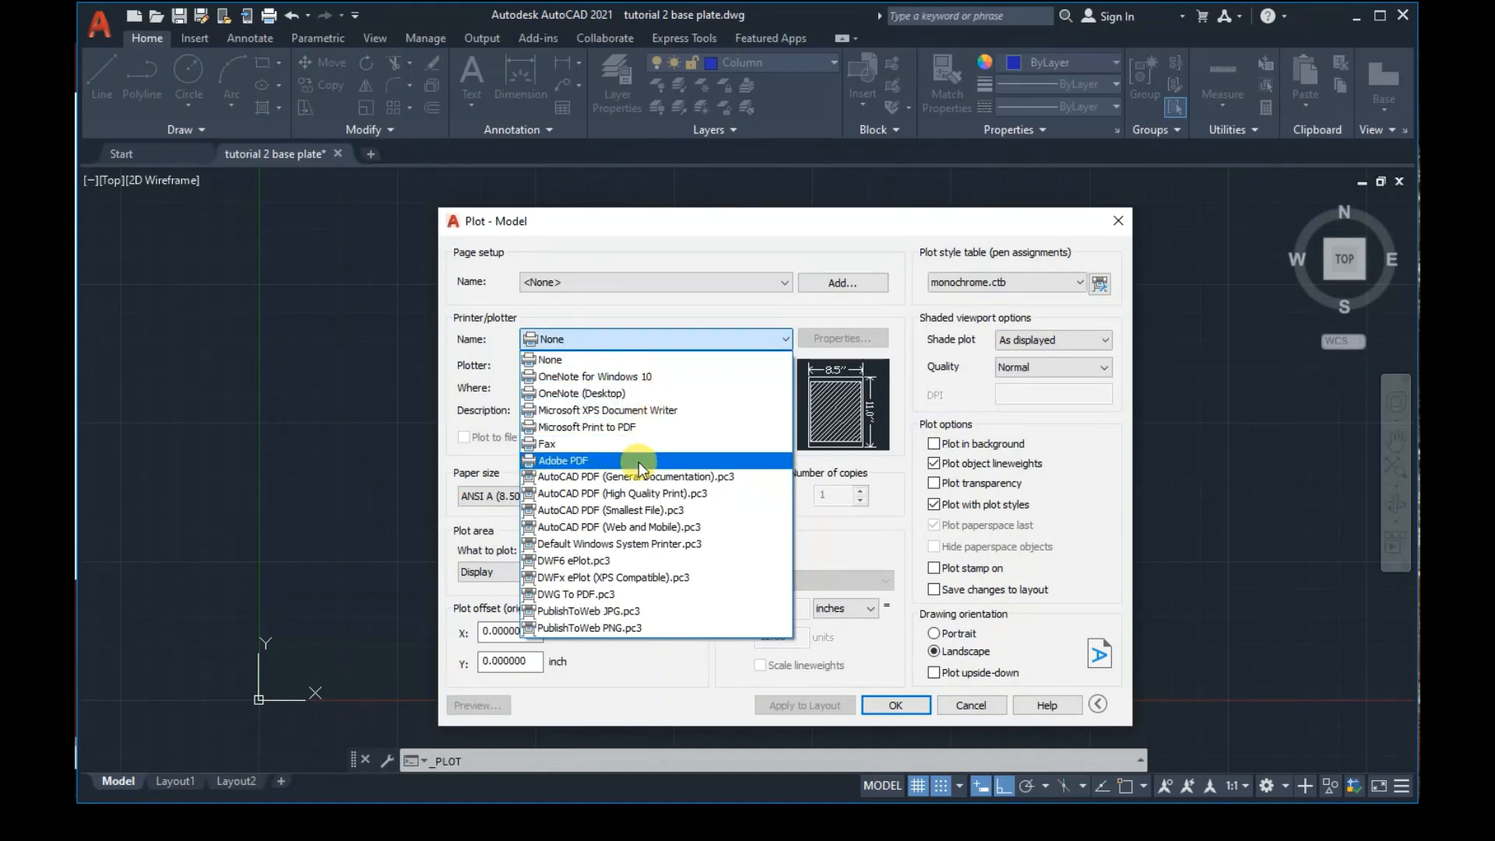
click(638, 461)
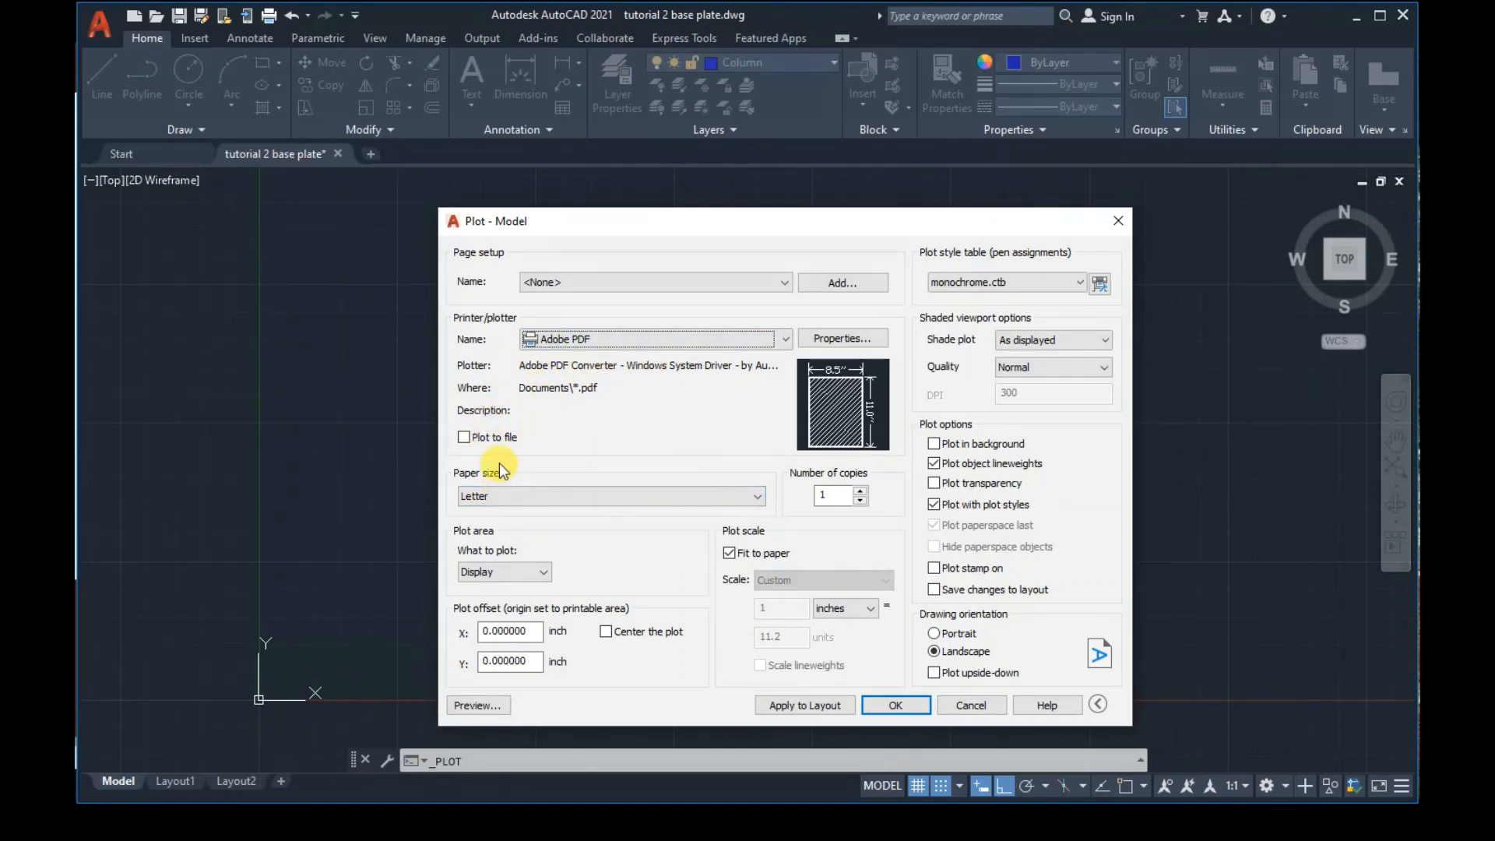
click(657, 502)
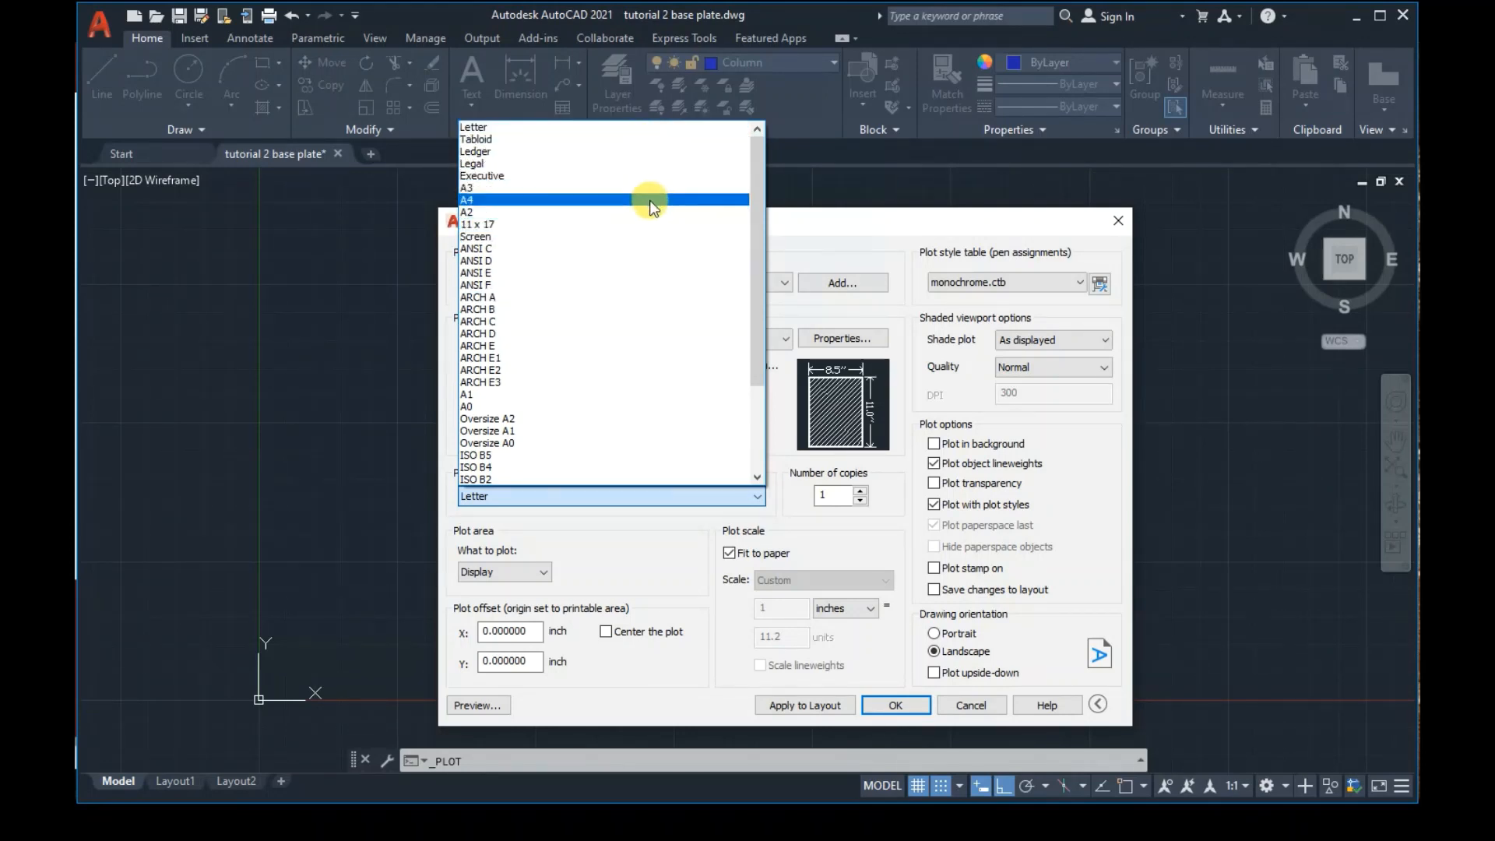
click(649, 199)
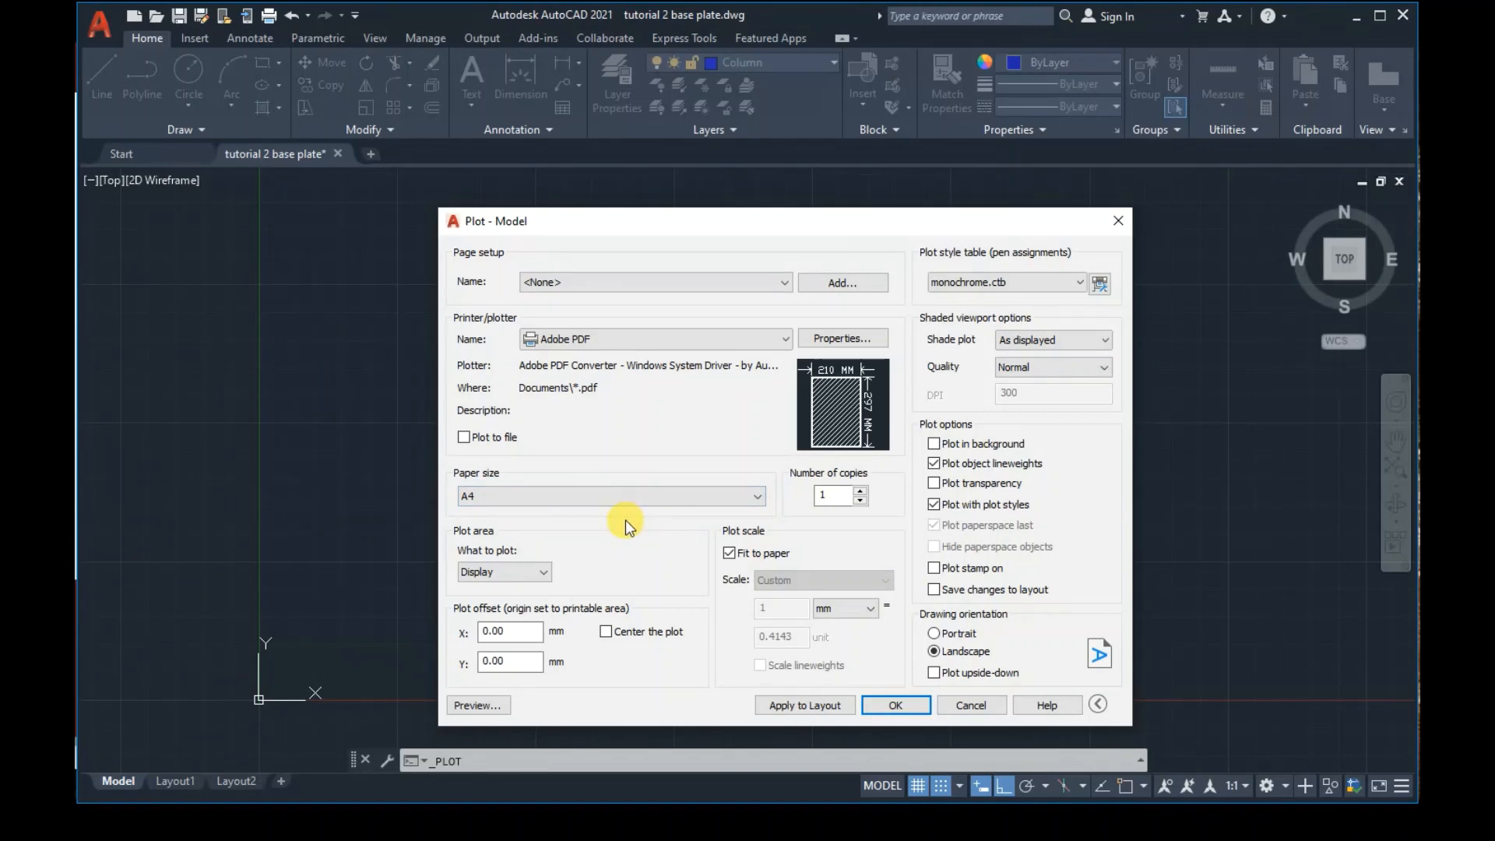
Set the plot area to Limits and center the plot on the paper
click(547, 573)
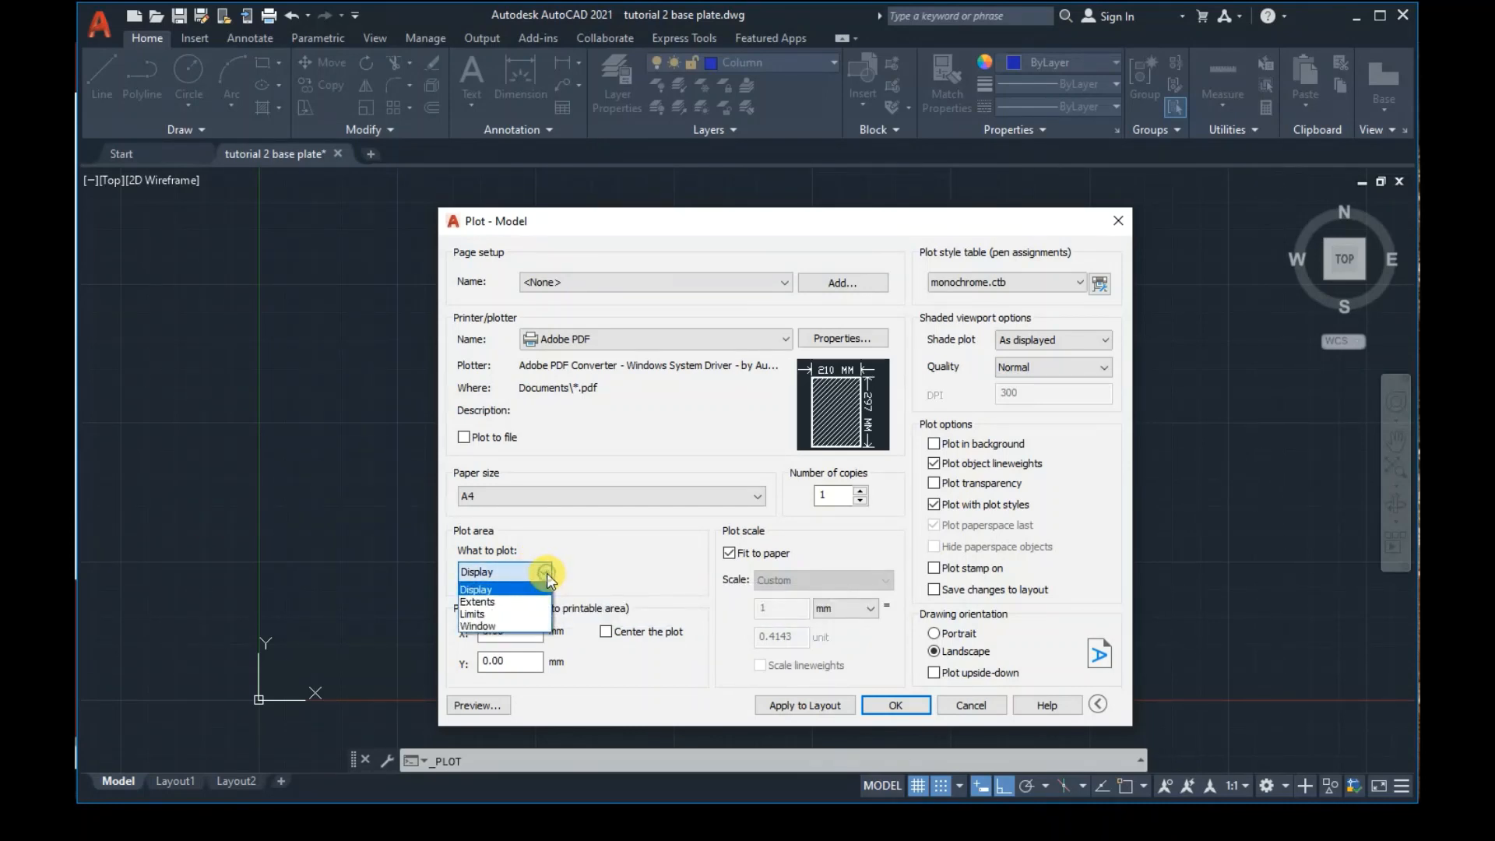
click(528, 610)
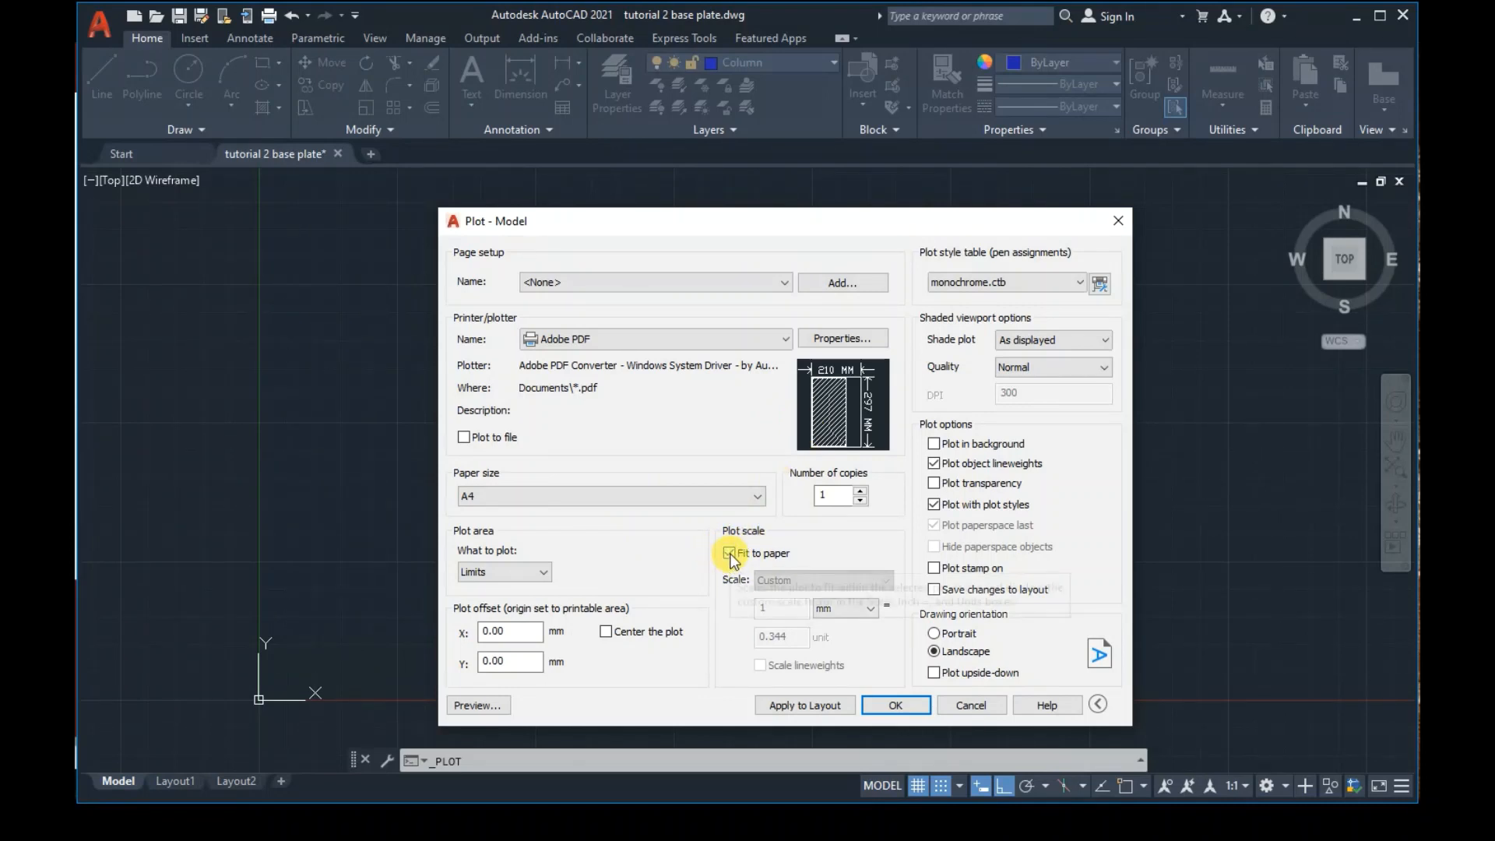
click(607, 632)
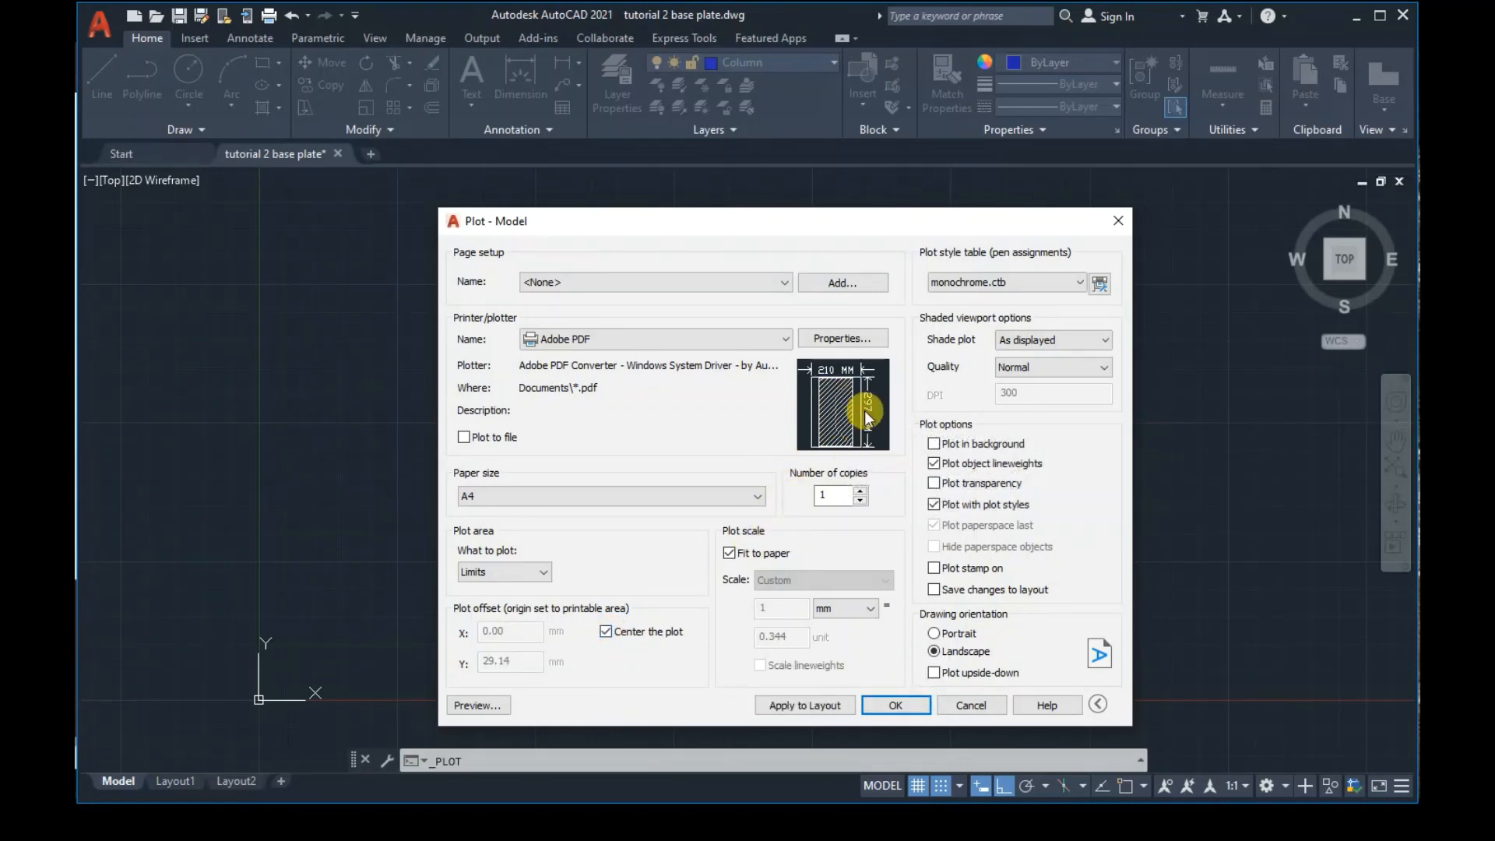
click(607, 630)
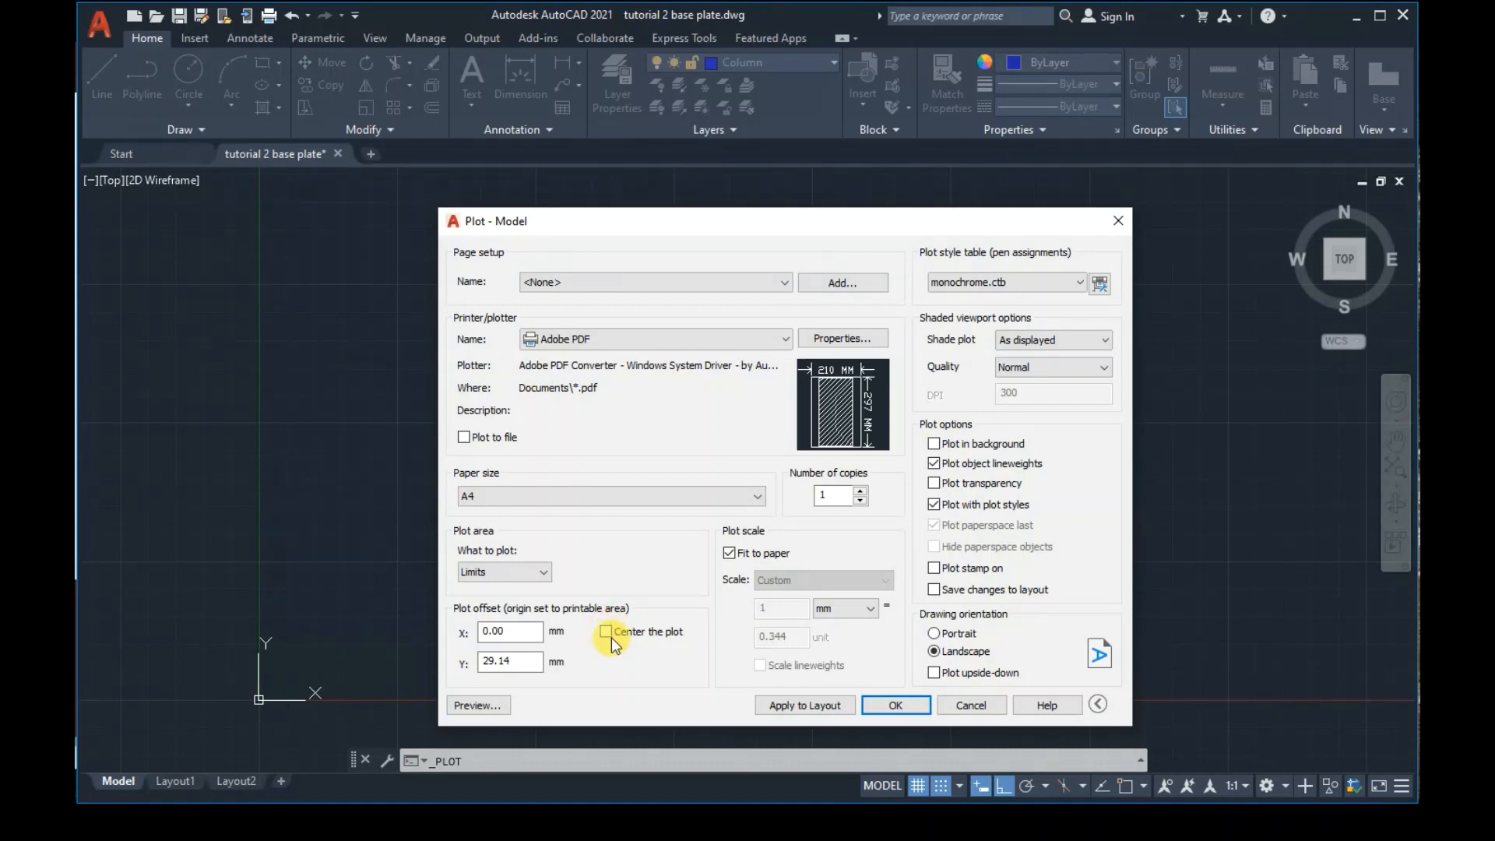
click(607, 632)
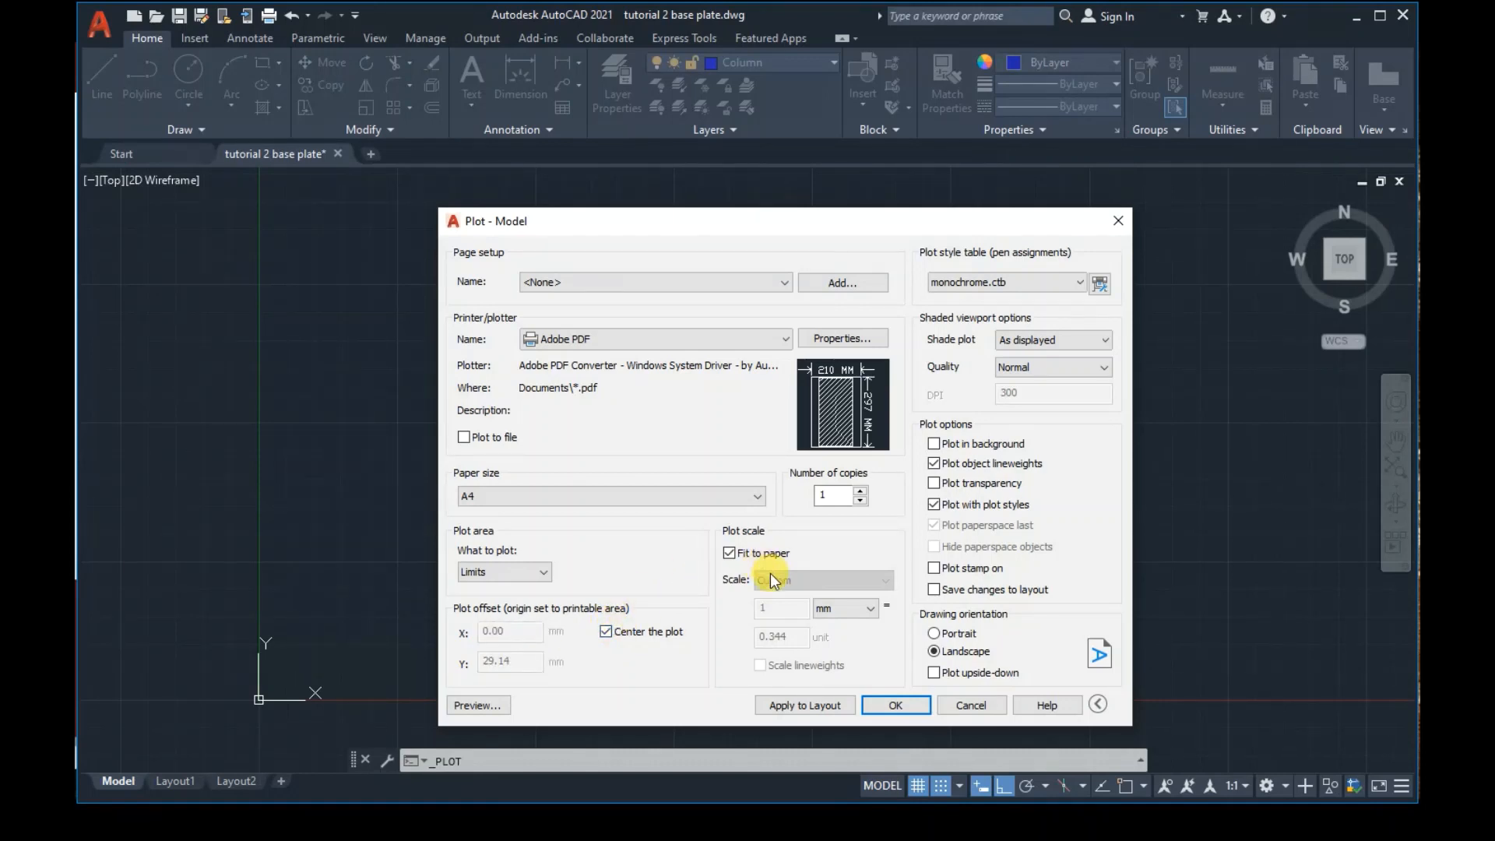
Turn off Fit to paper in the plot scale settings
click(727, 553)
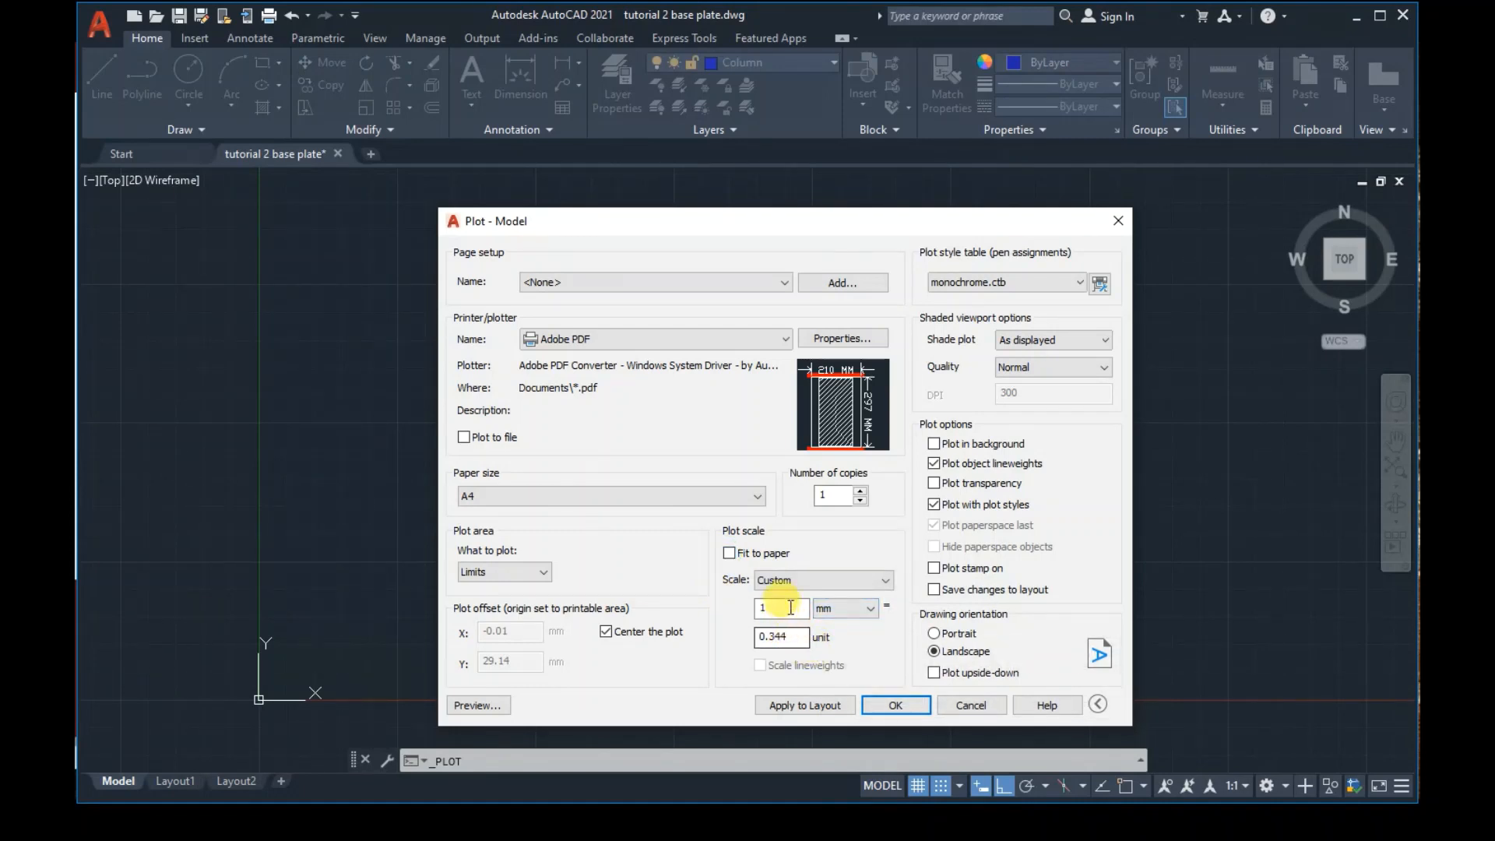
click(728, 553)
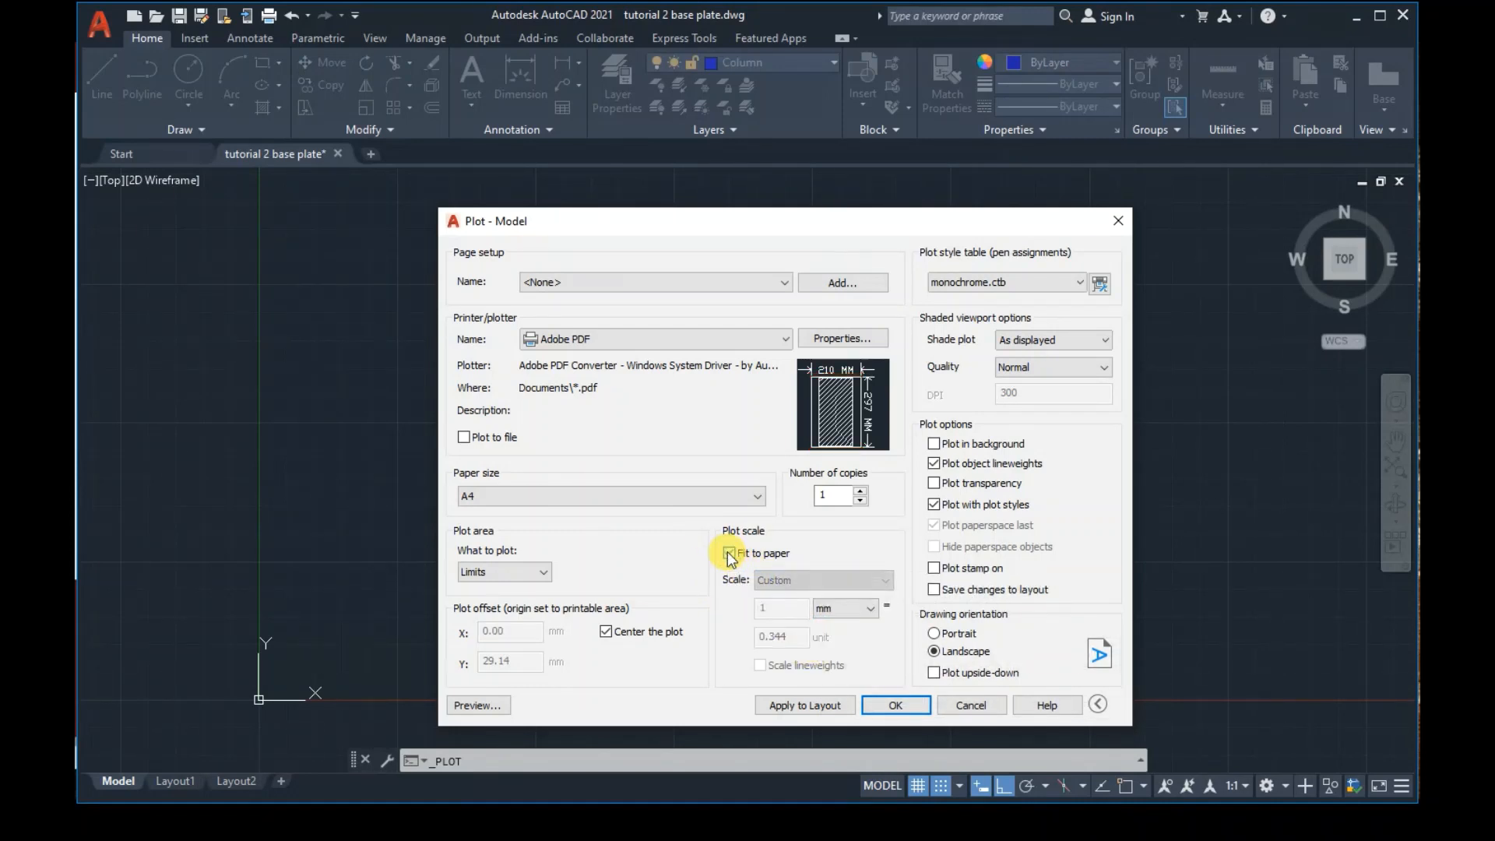
click(728, 553)
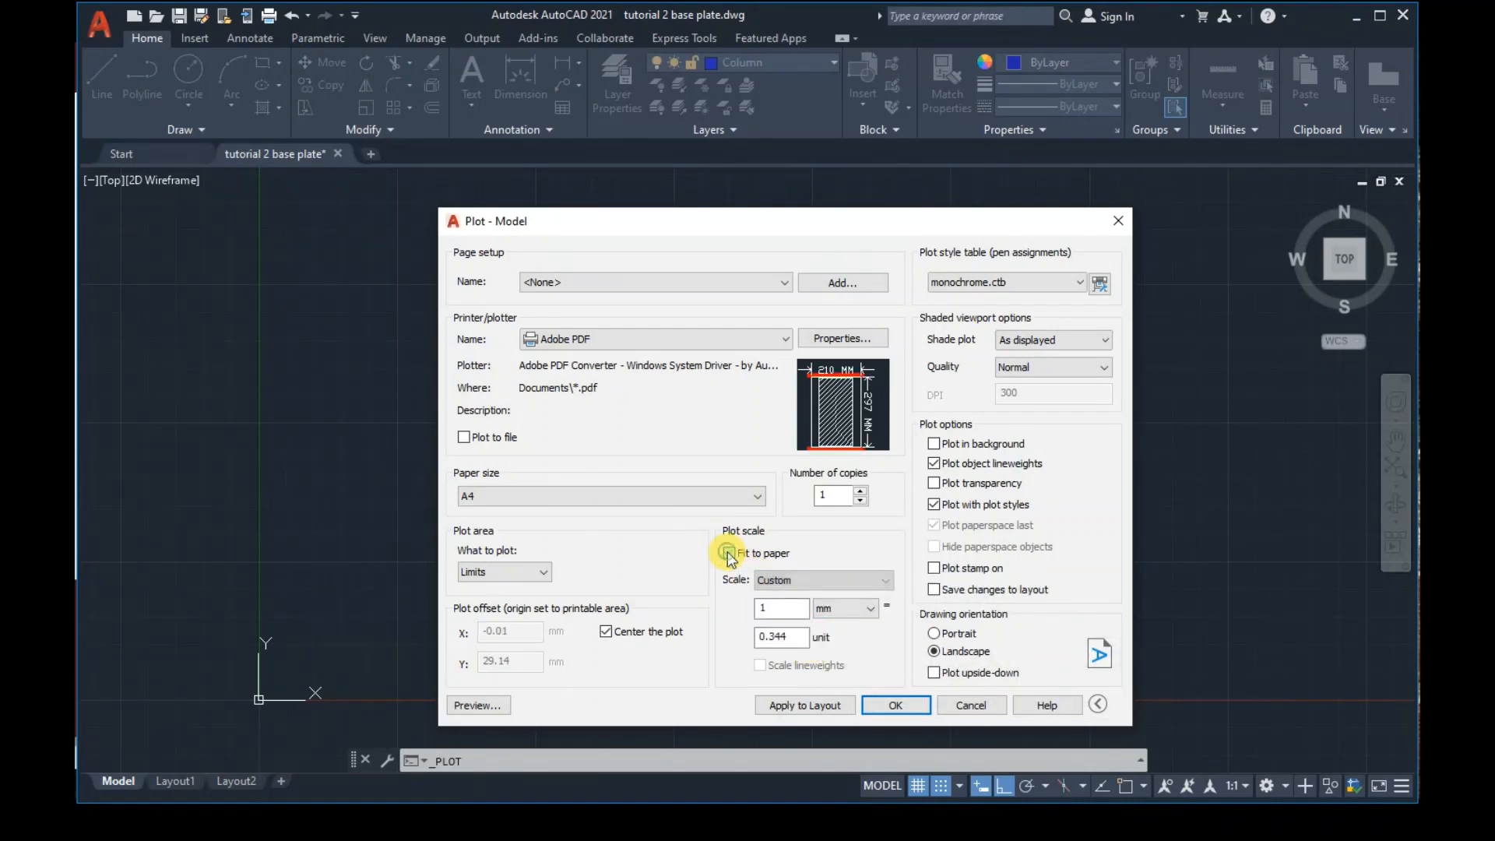
Set the plot scale to 1:10 with Fit to paper turned off
click(858, 614)
click(783, 608)
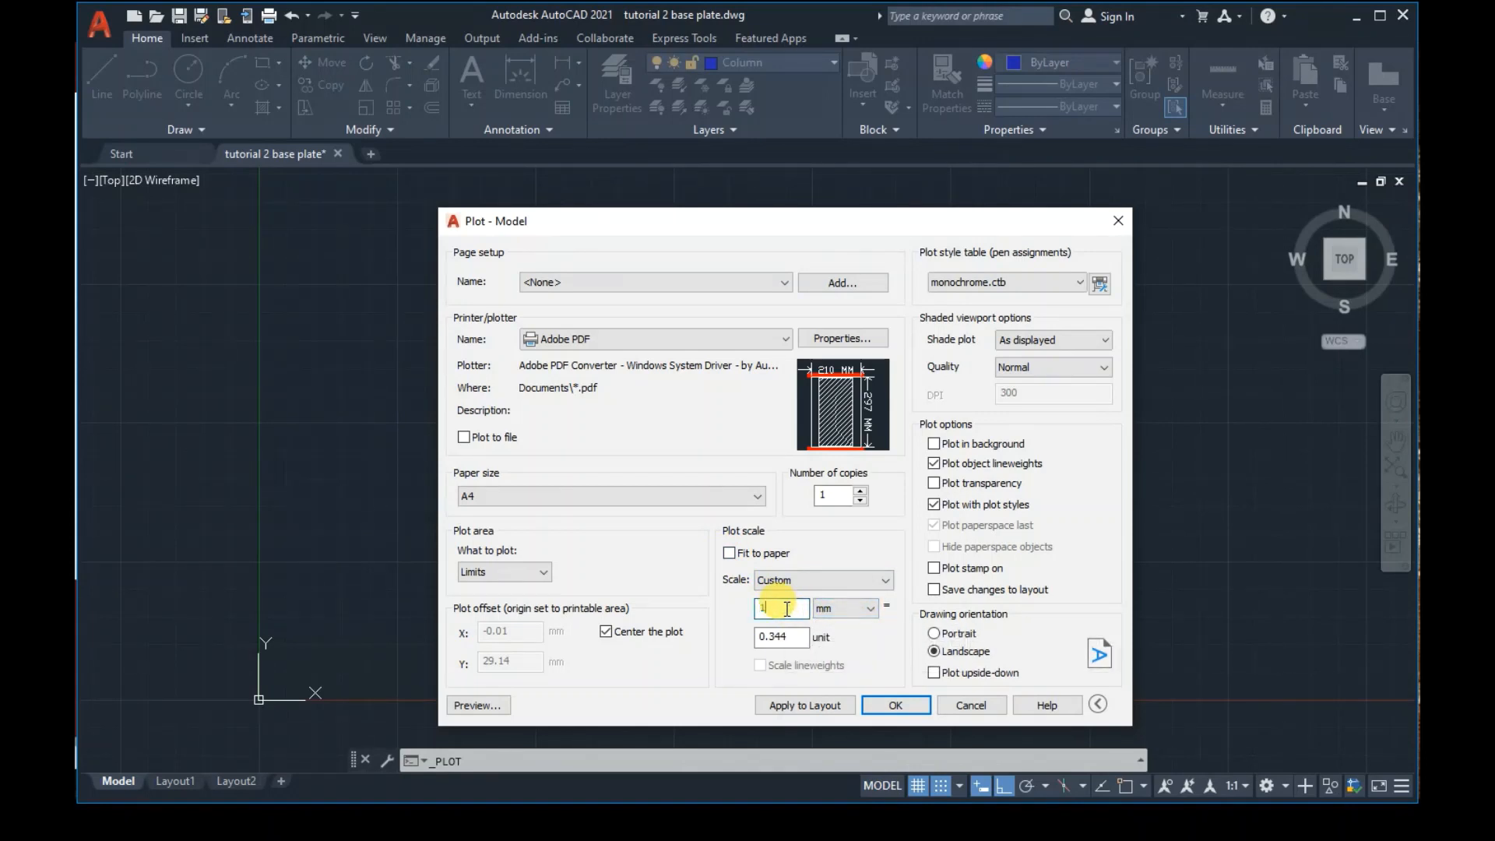
click(730, 554)
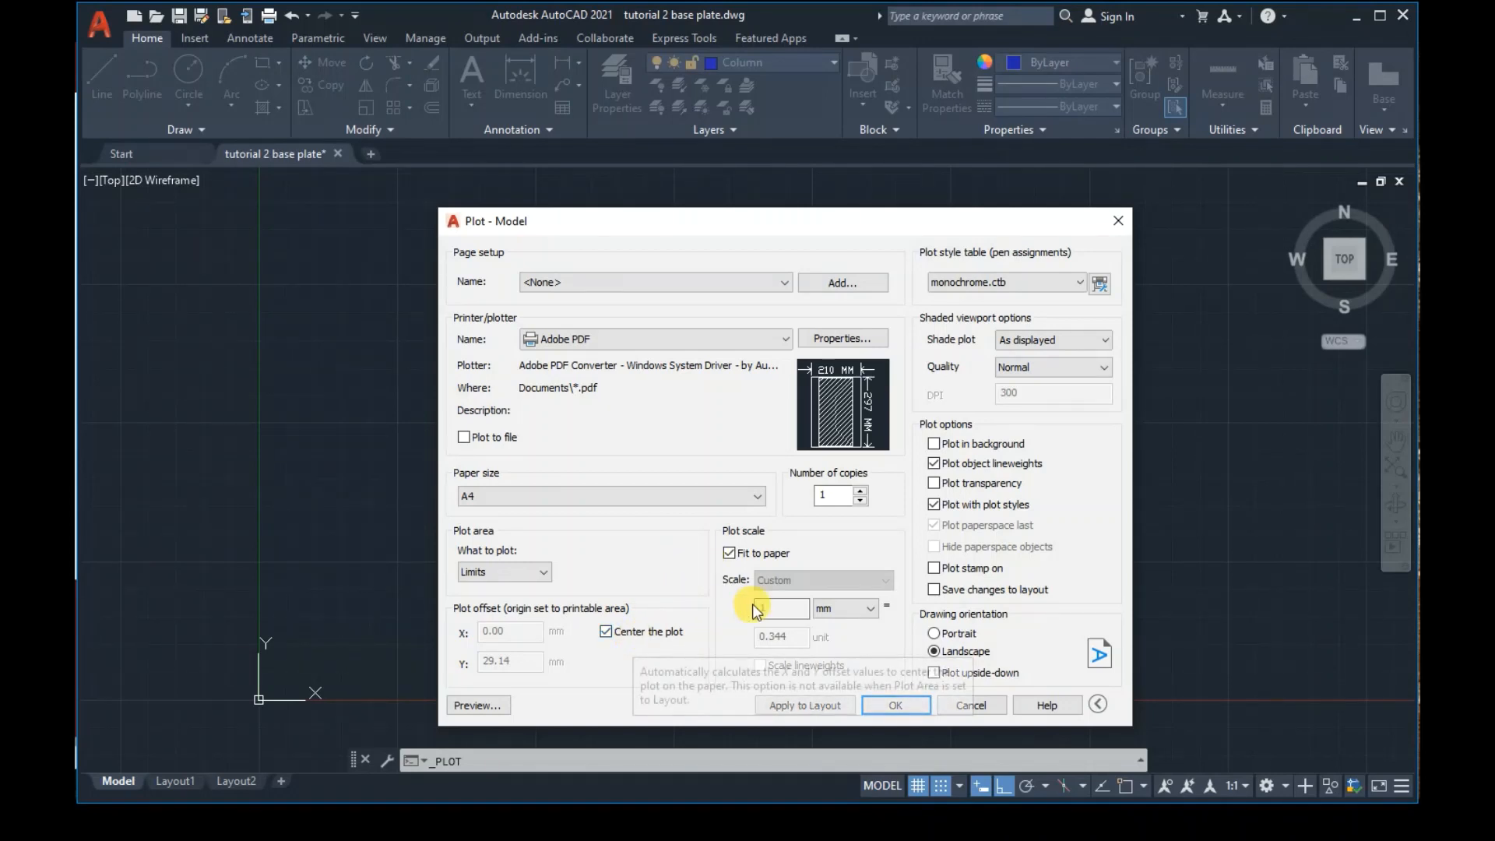
click(736, 556)
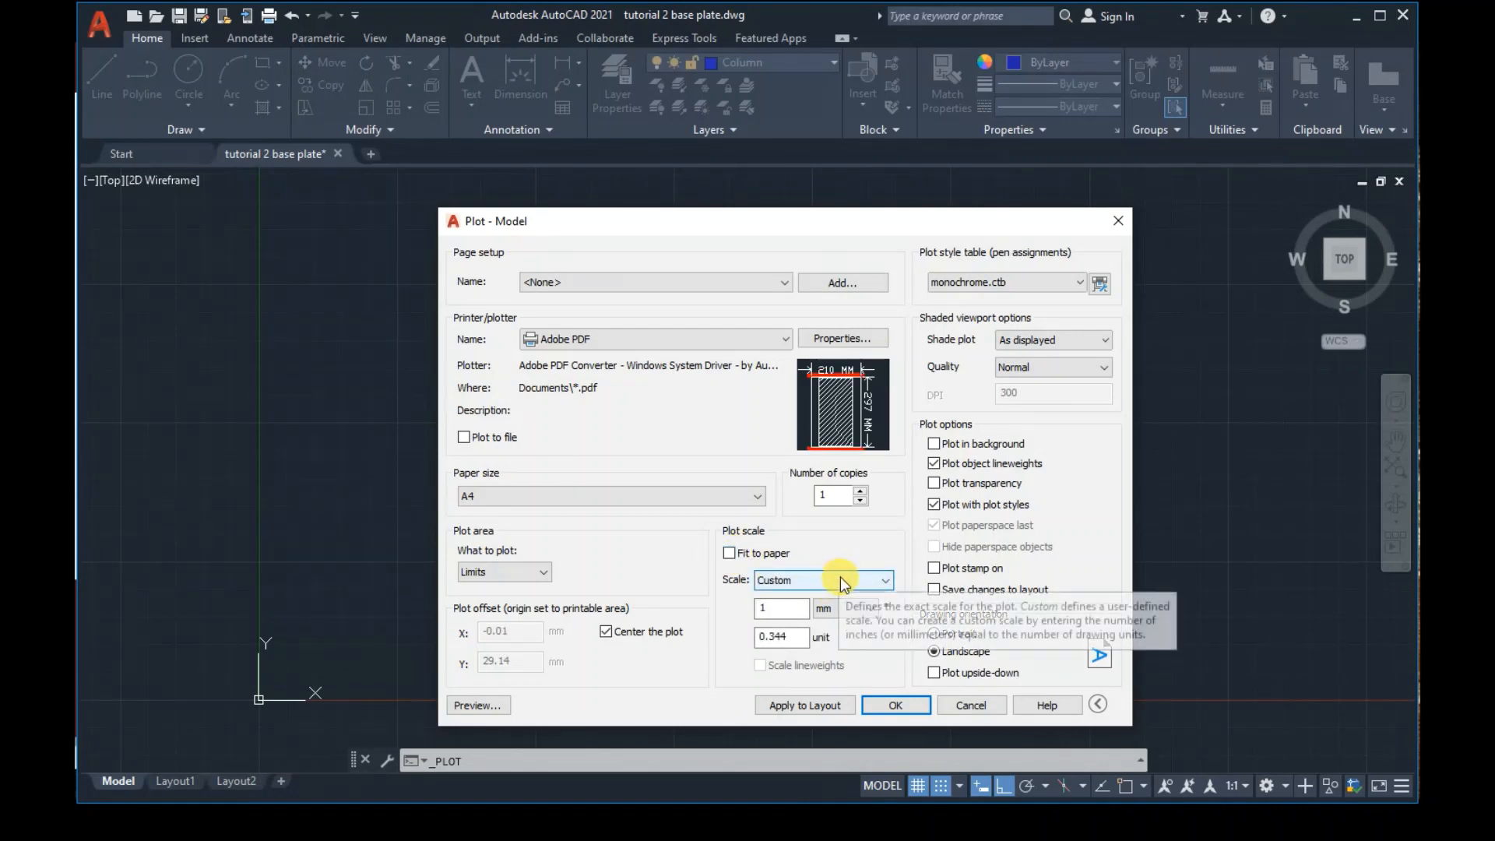
click(839, 578)
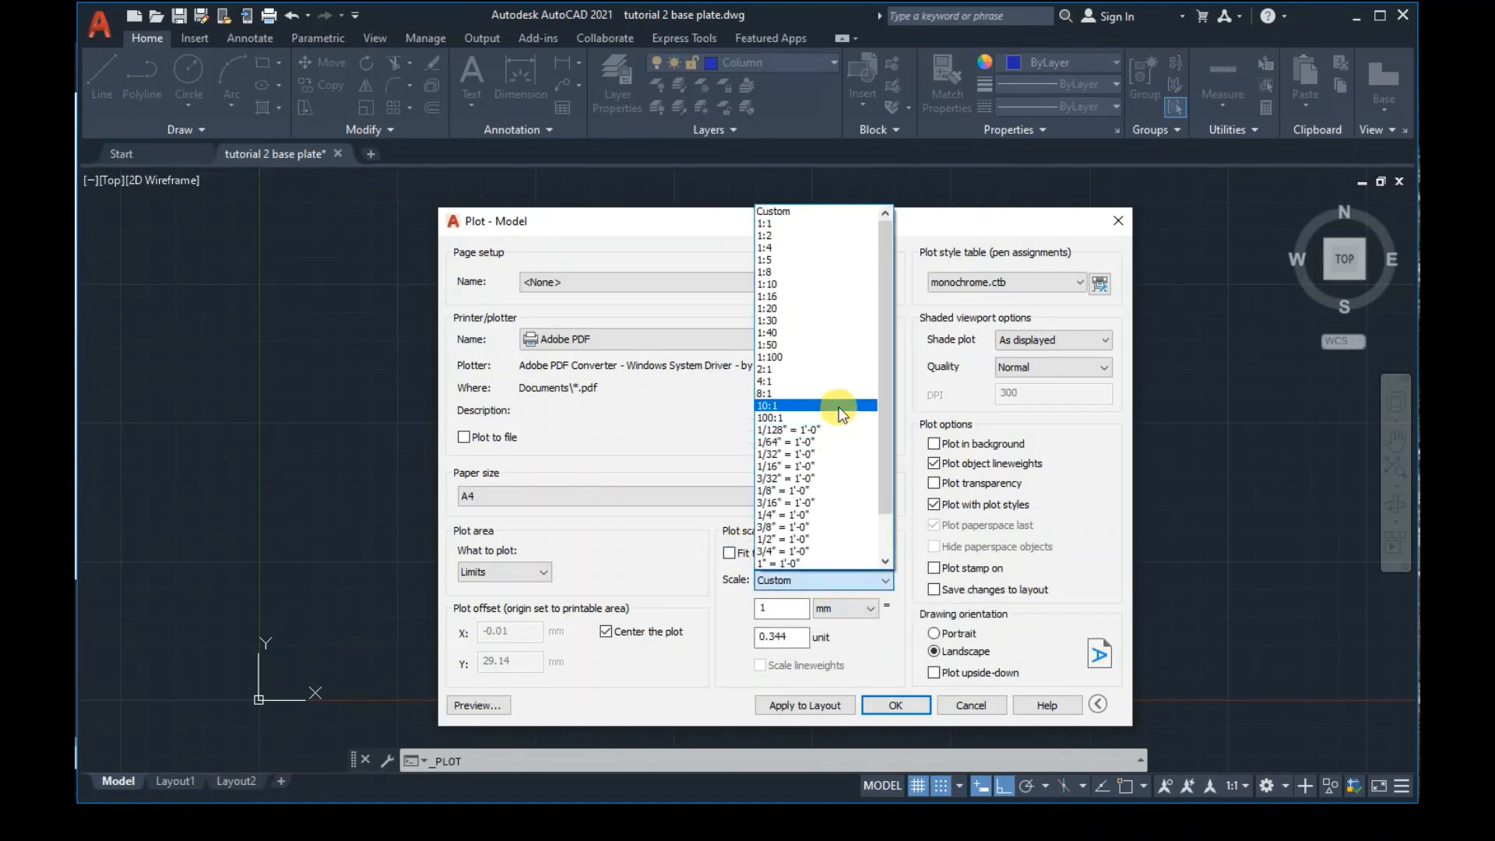
click(849, 283)
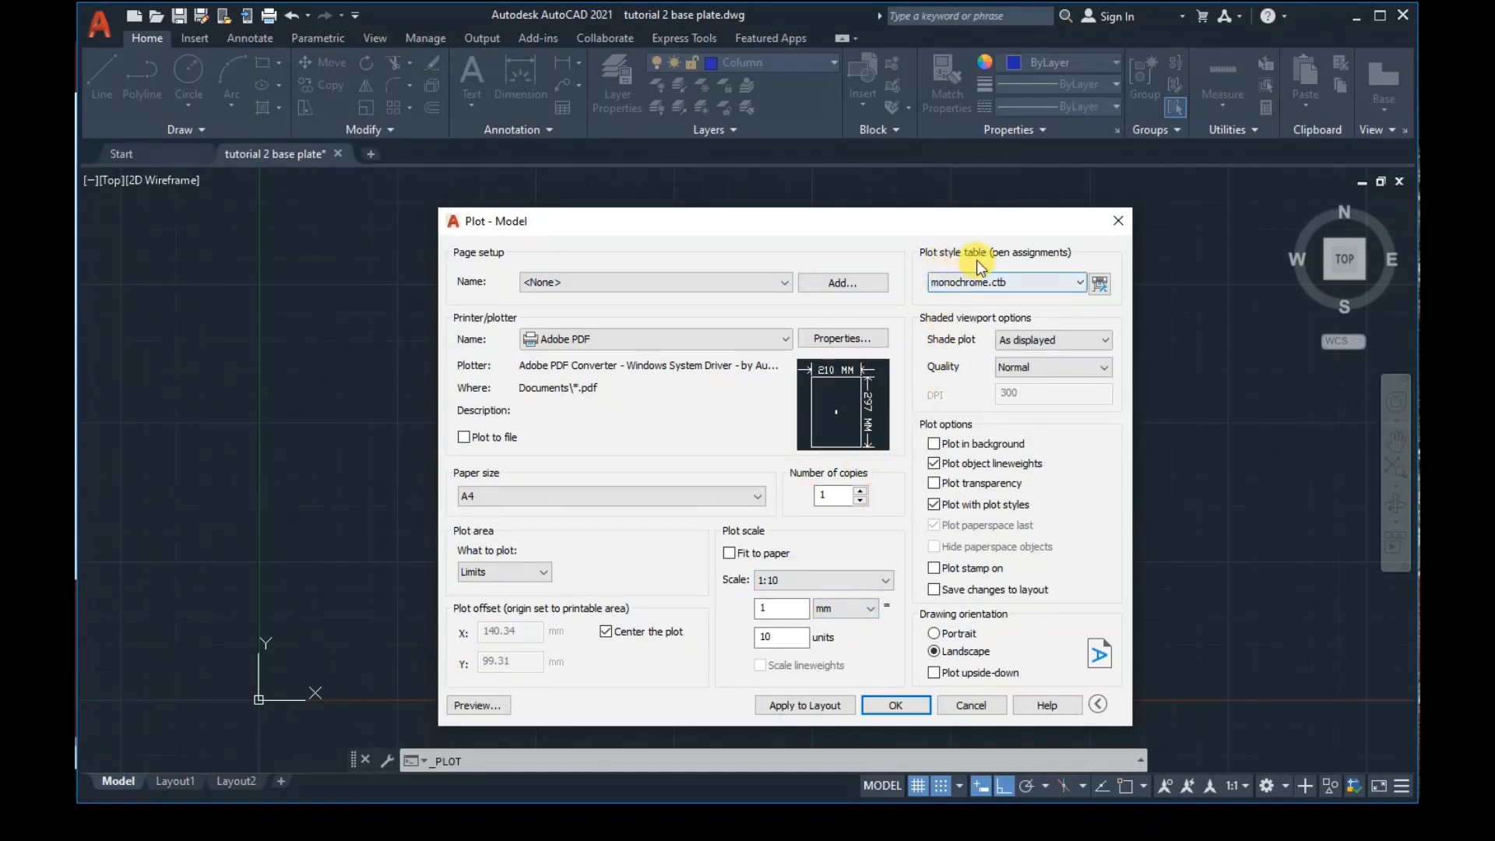
Choose monochrome.ctb as the plot style table and assign it to all layouts
click(1045, 283)
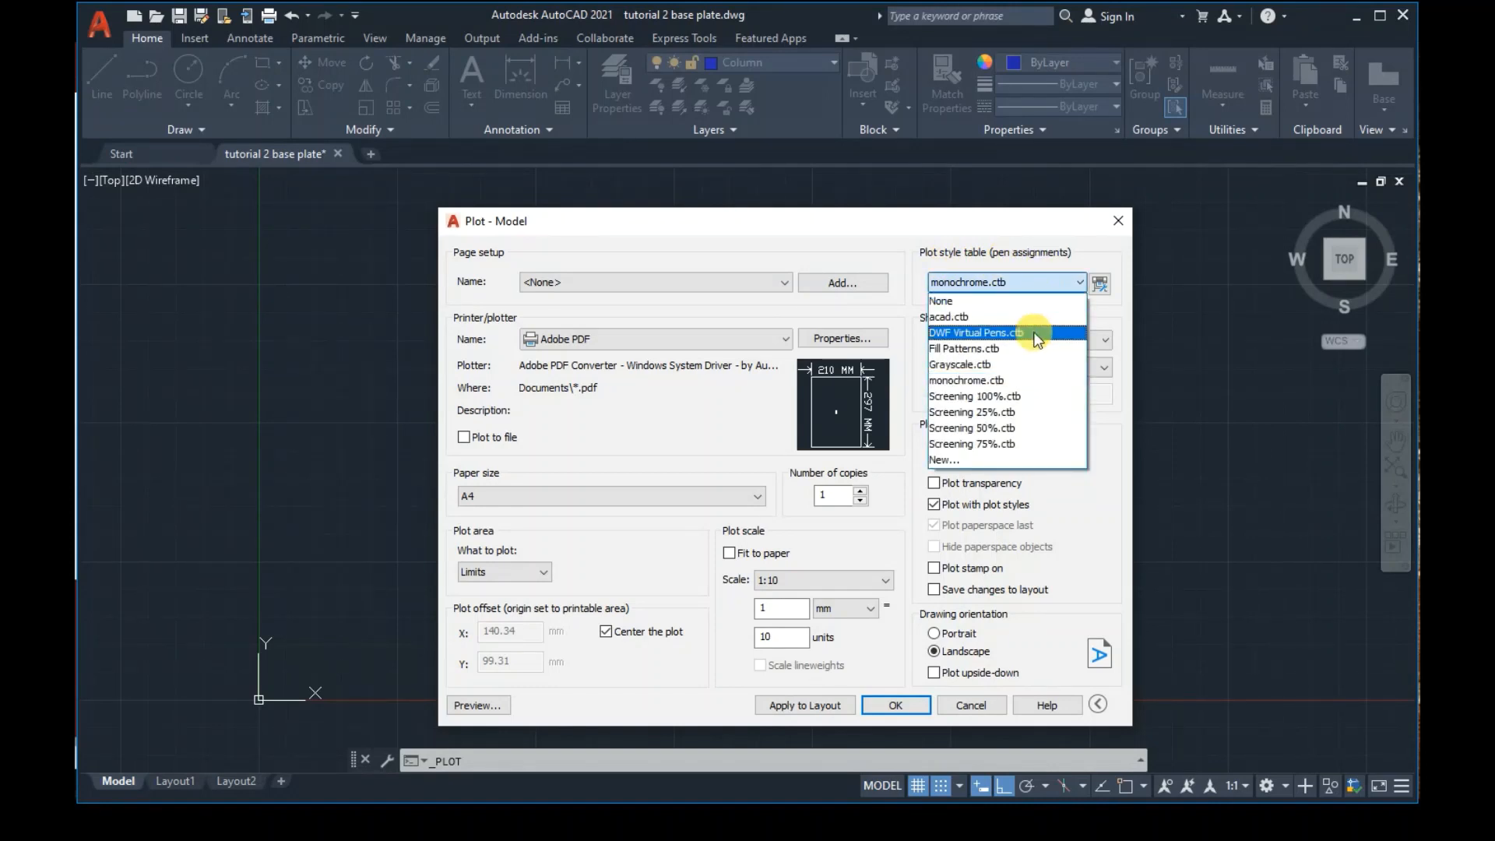
click(1026, 382)
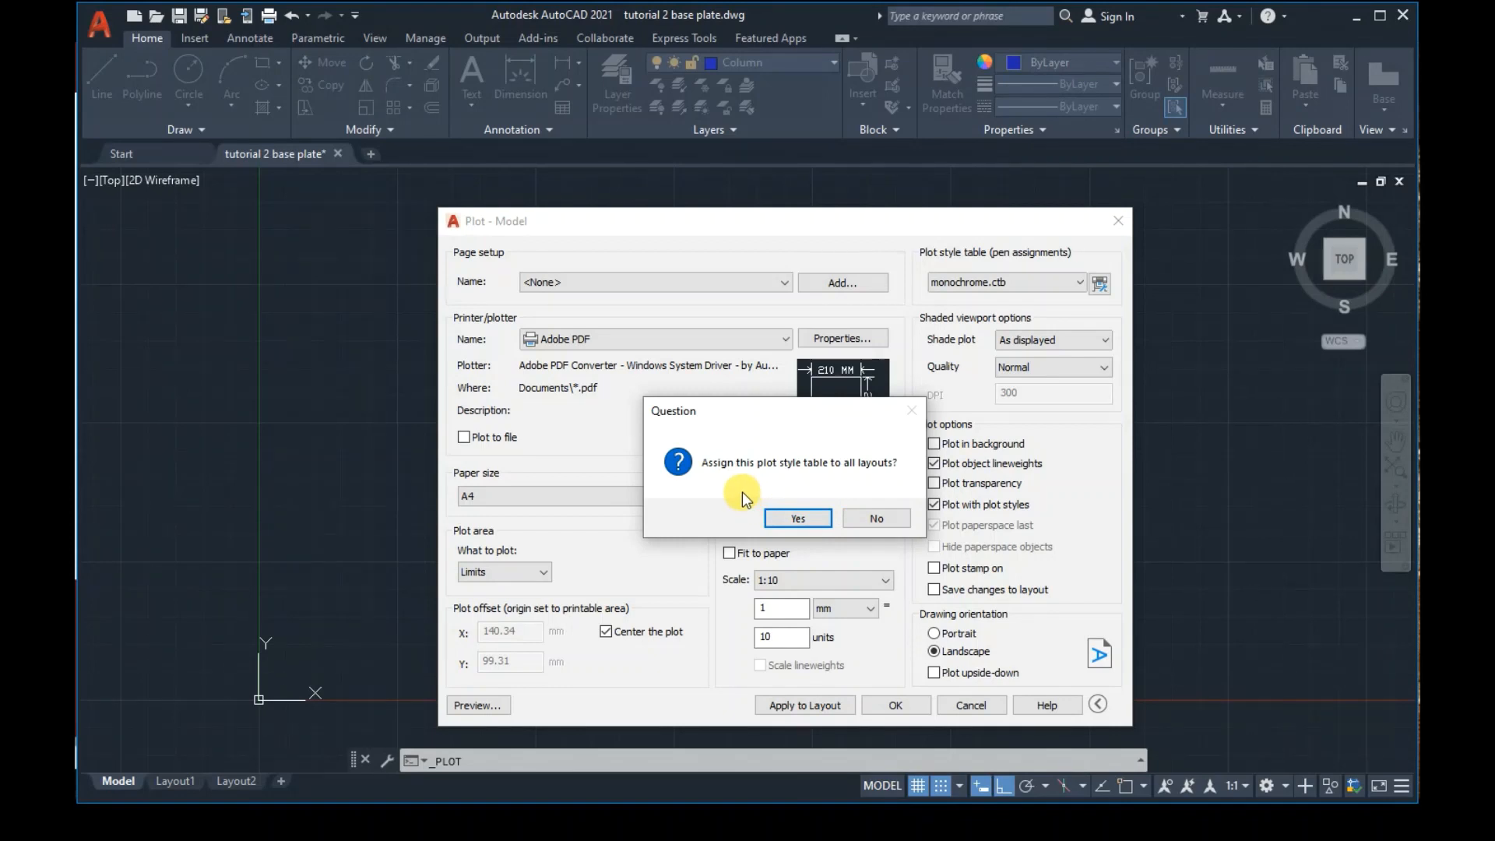
click(812, 518)
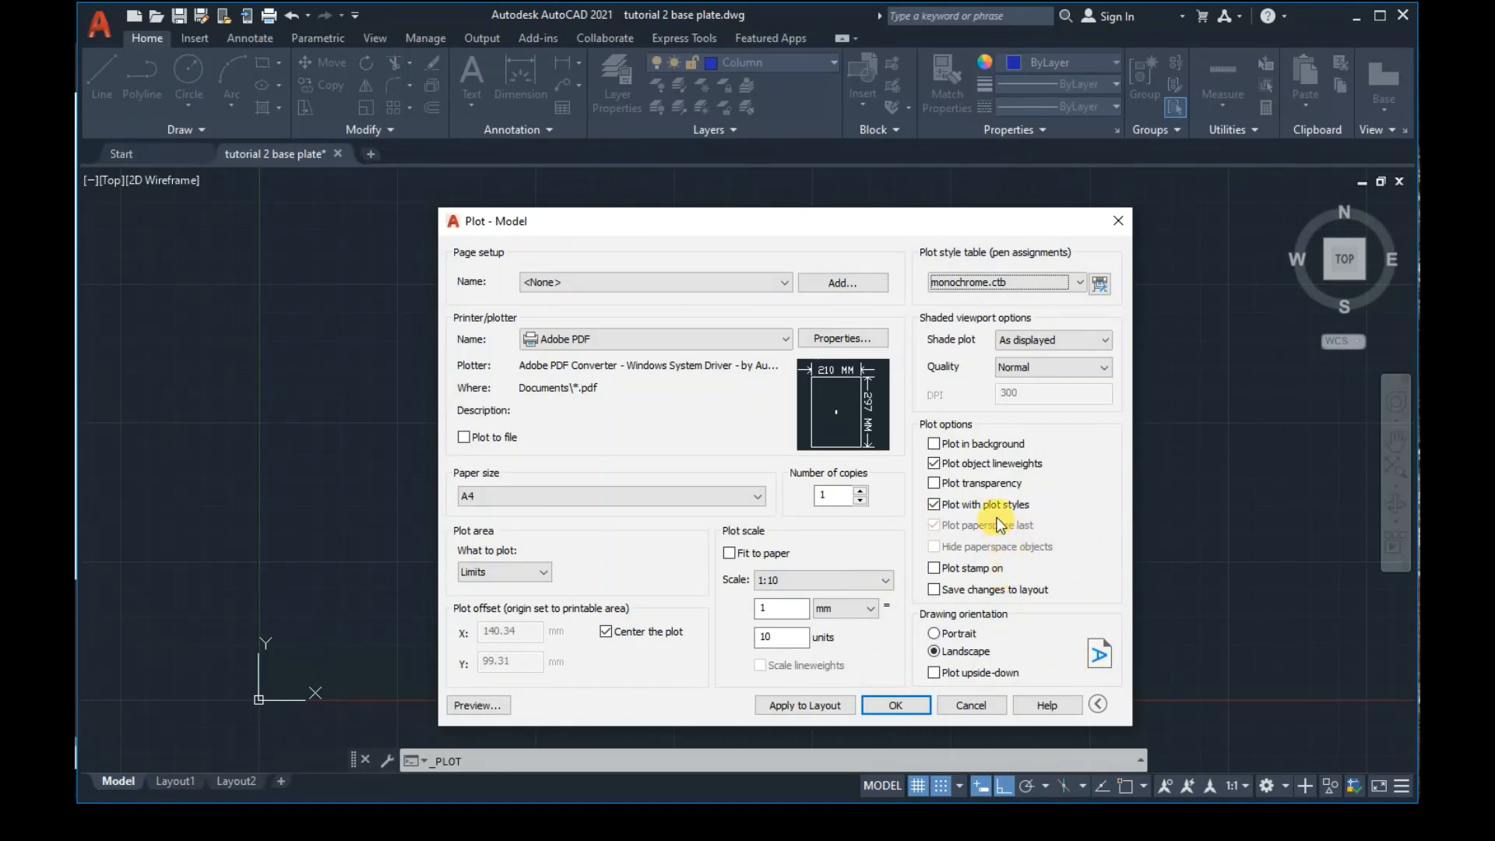
Preview the plot despite the annotation scale mismatch and return to the plot settings
click(477, 706)
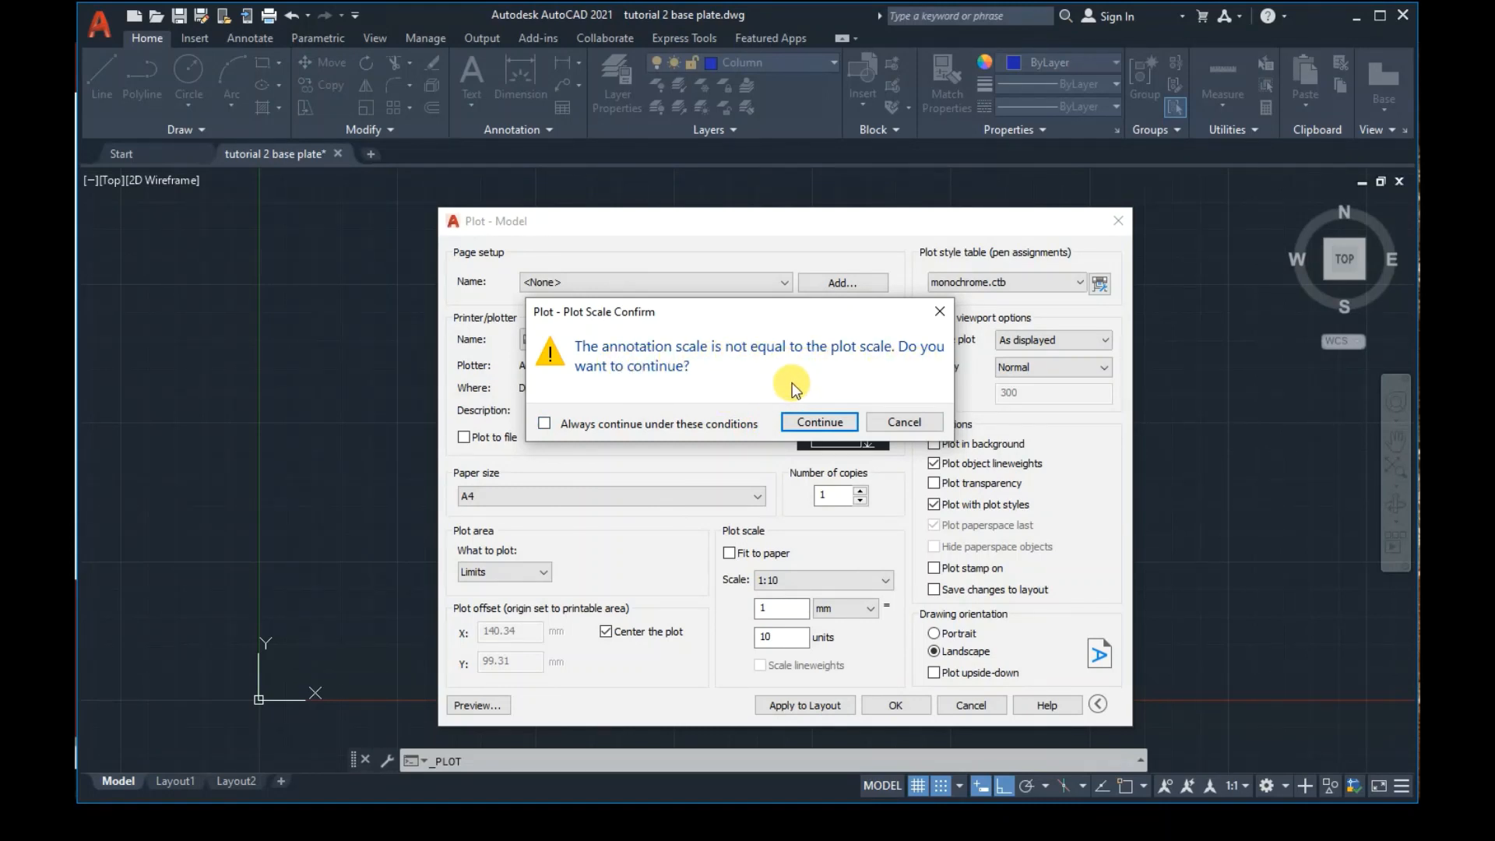
click(808, 422)
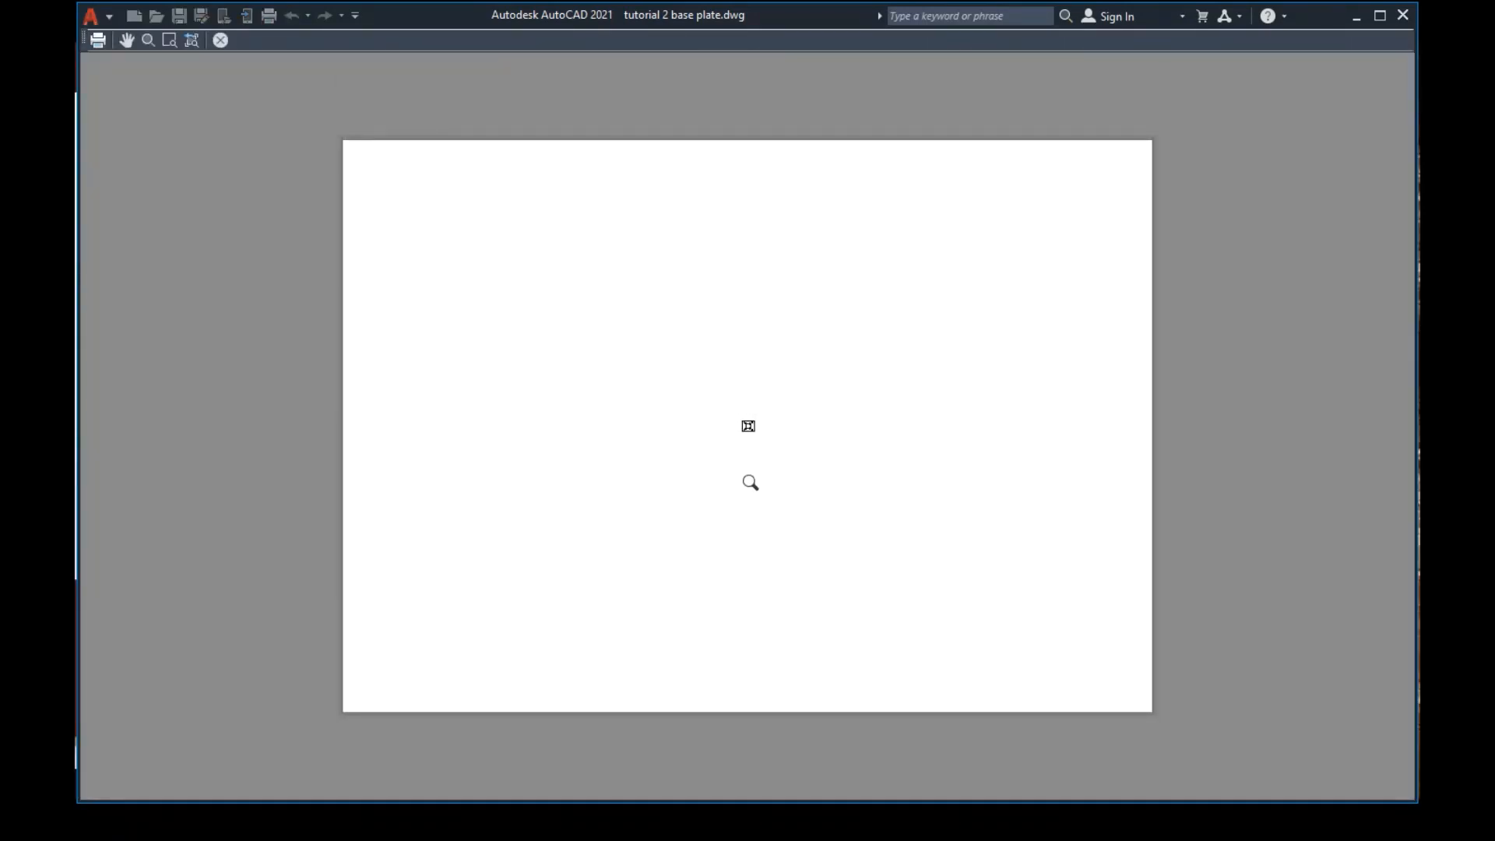
click(754, 485)
click(755, 464)
key(Escape)
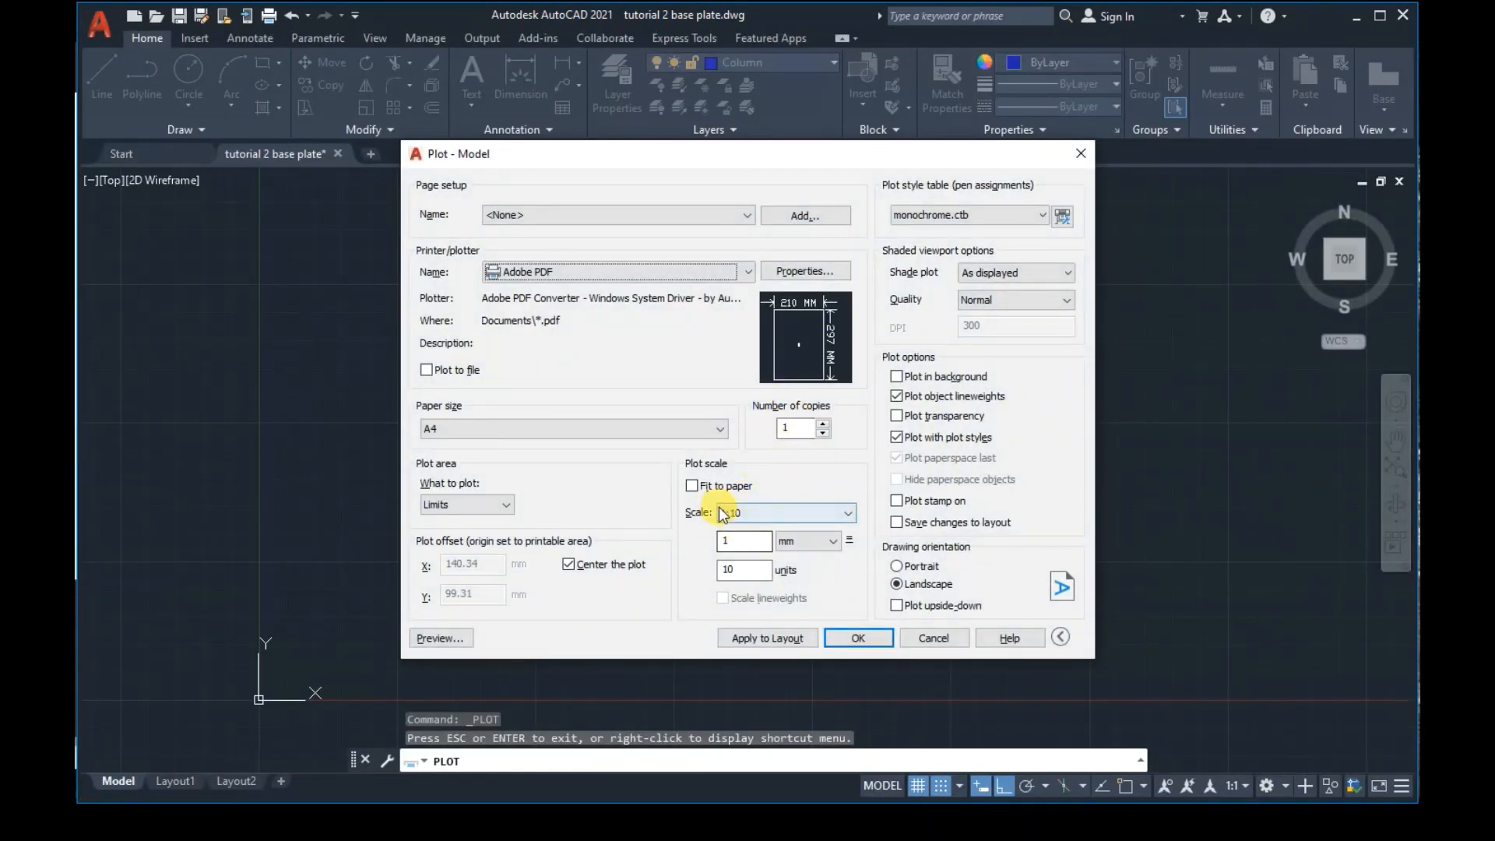
Preview the plot with Fit to paper turned on, and leave the plot settings without plotting
click(692, 485)
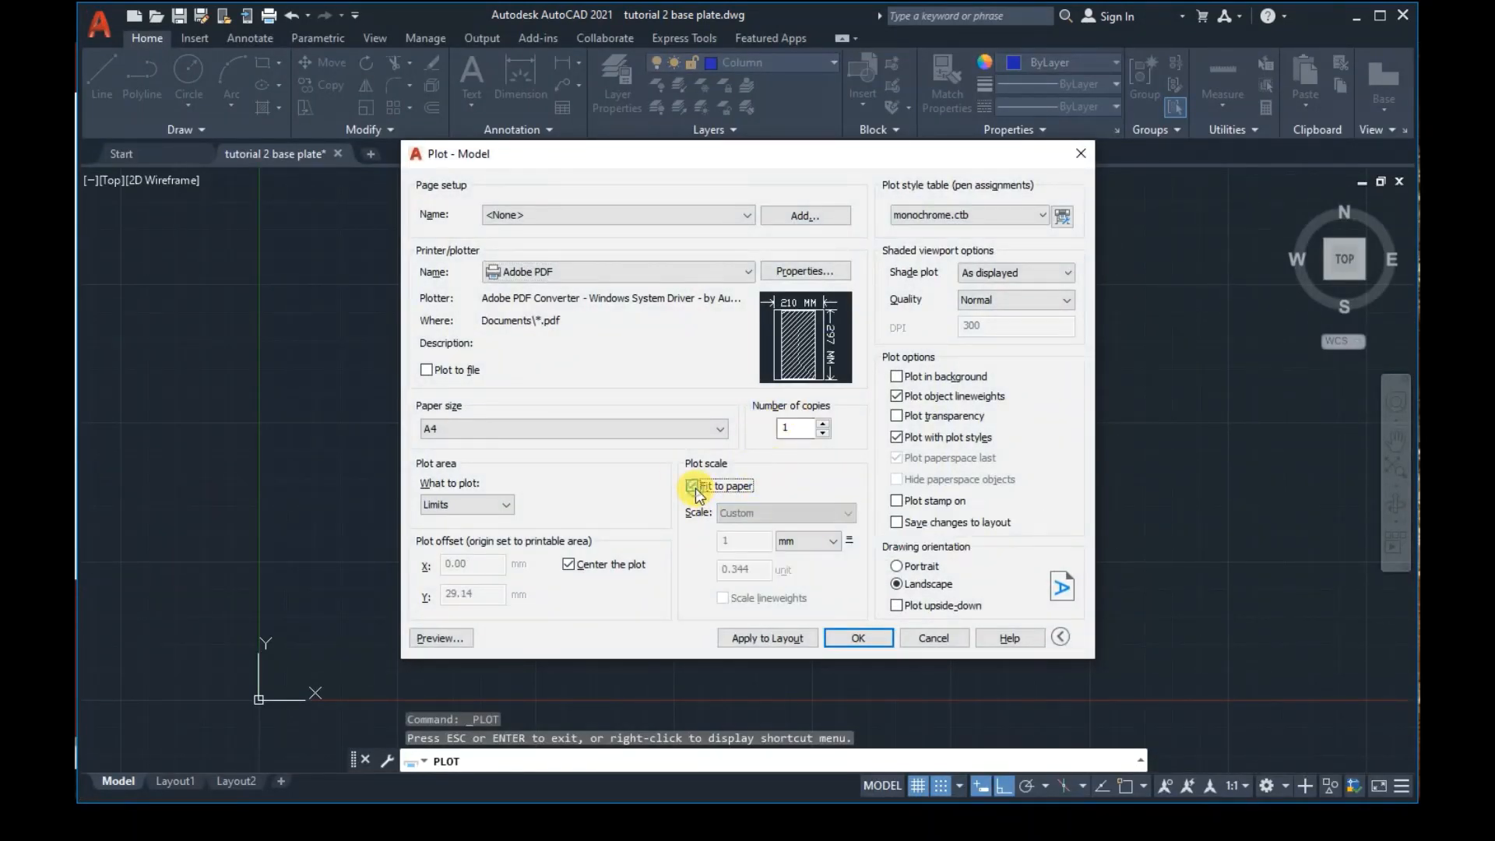
click(858, 638)
click(436, 638)
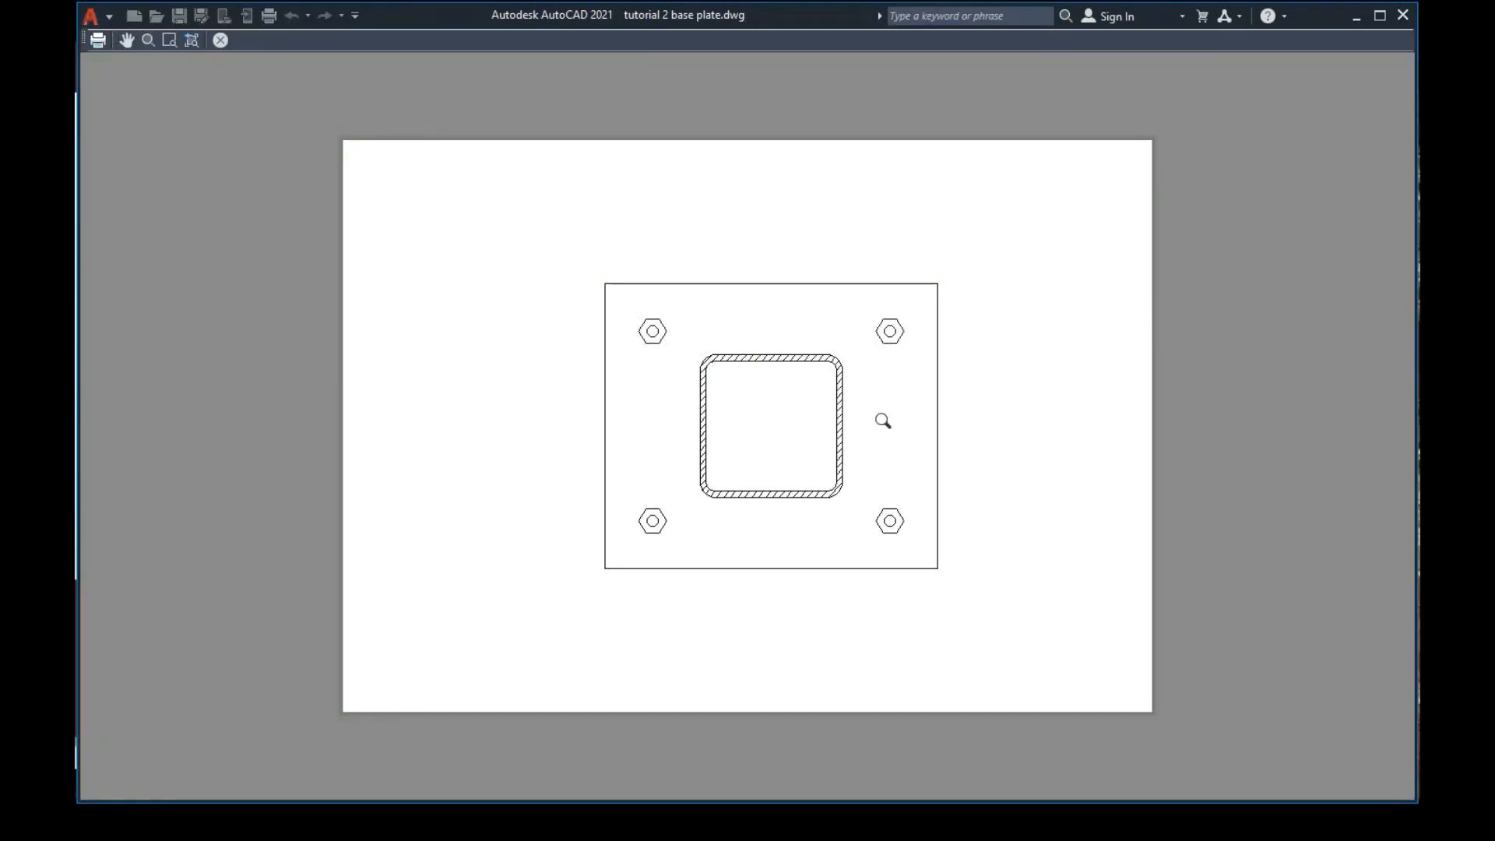
right_click(587, 107)
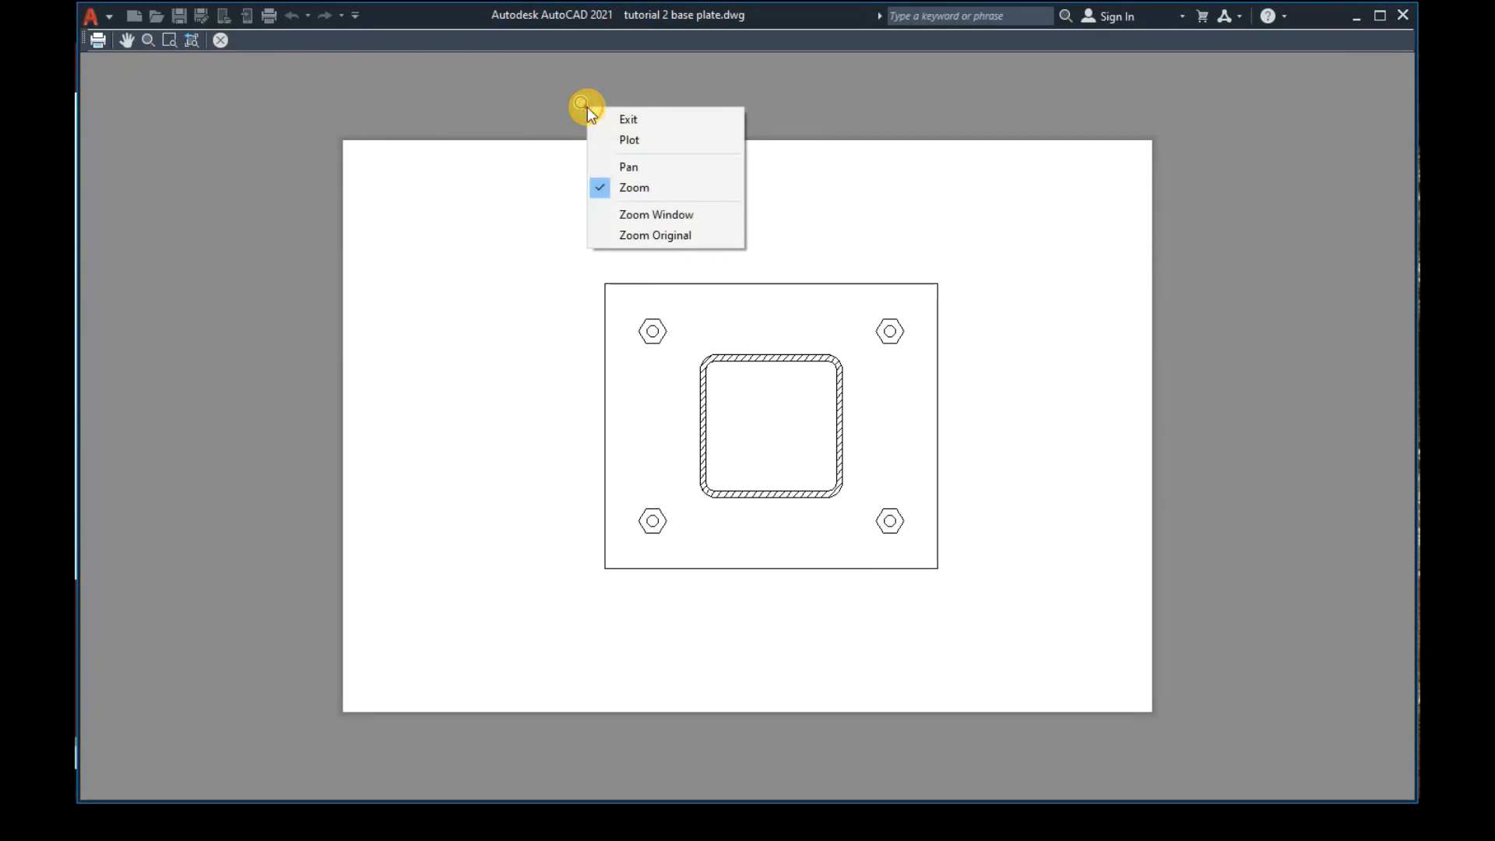
click(668, 122)
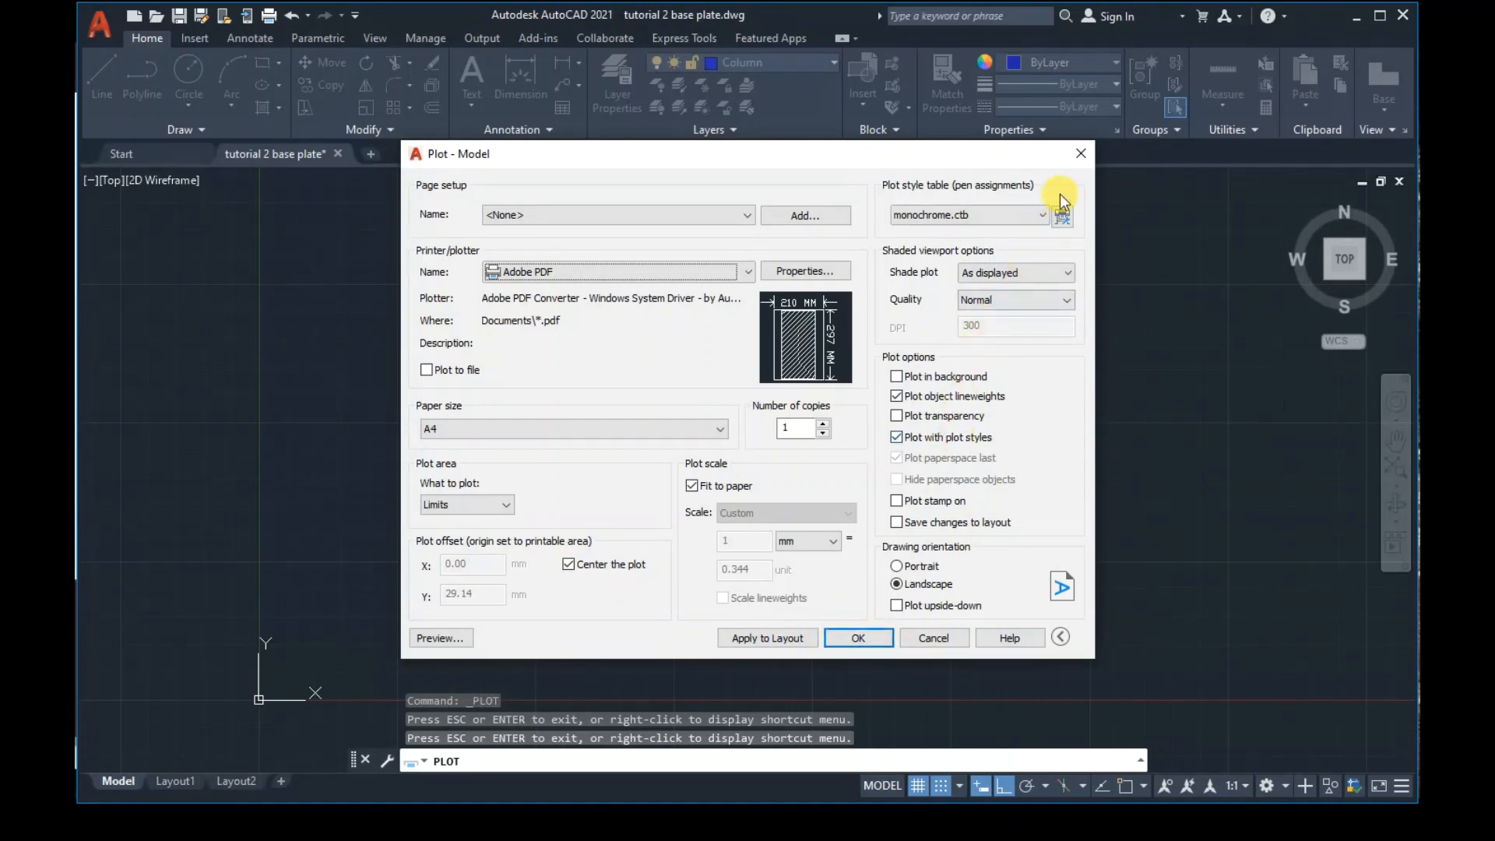
click(1079, 156)
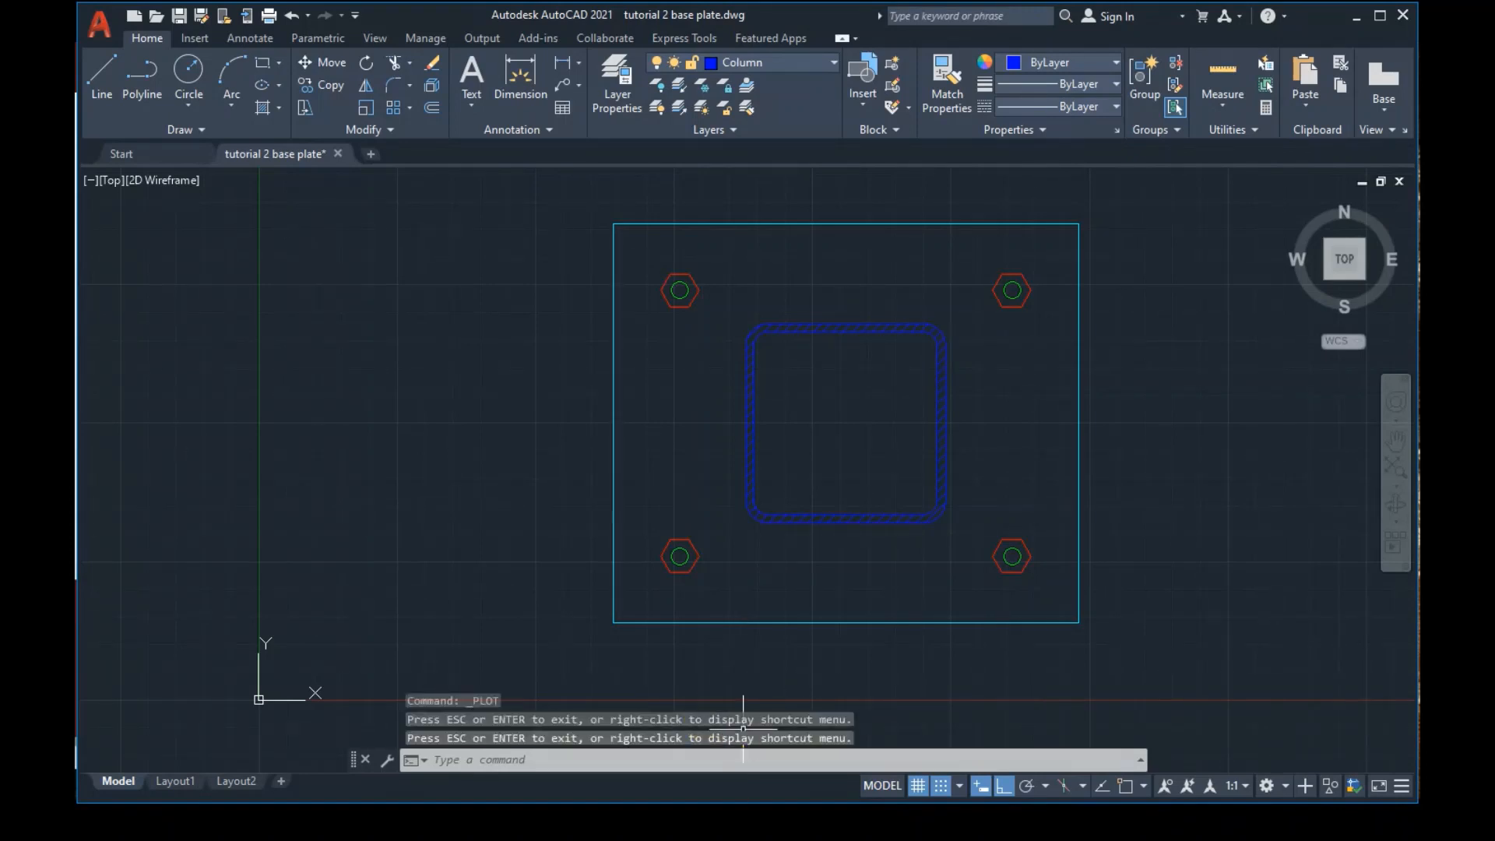
Switch to the PowerPoint slide show and advance to the slide about the magic of layers
key(alt+Tab)
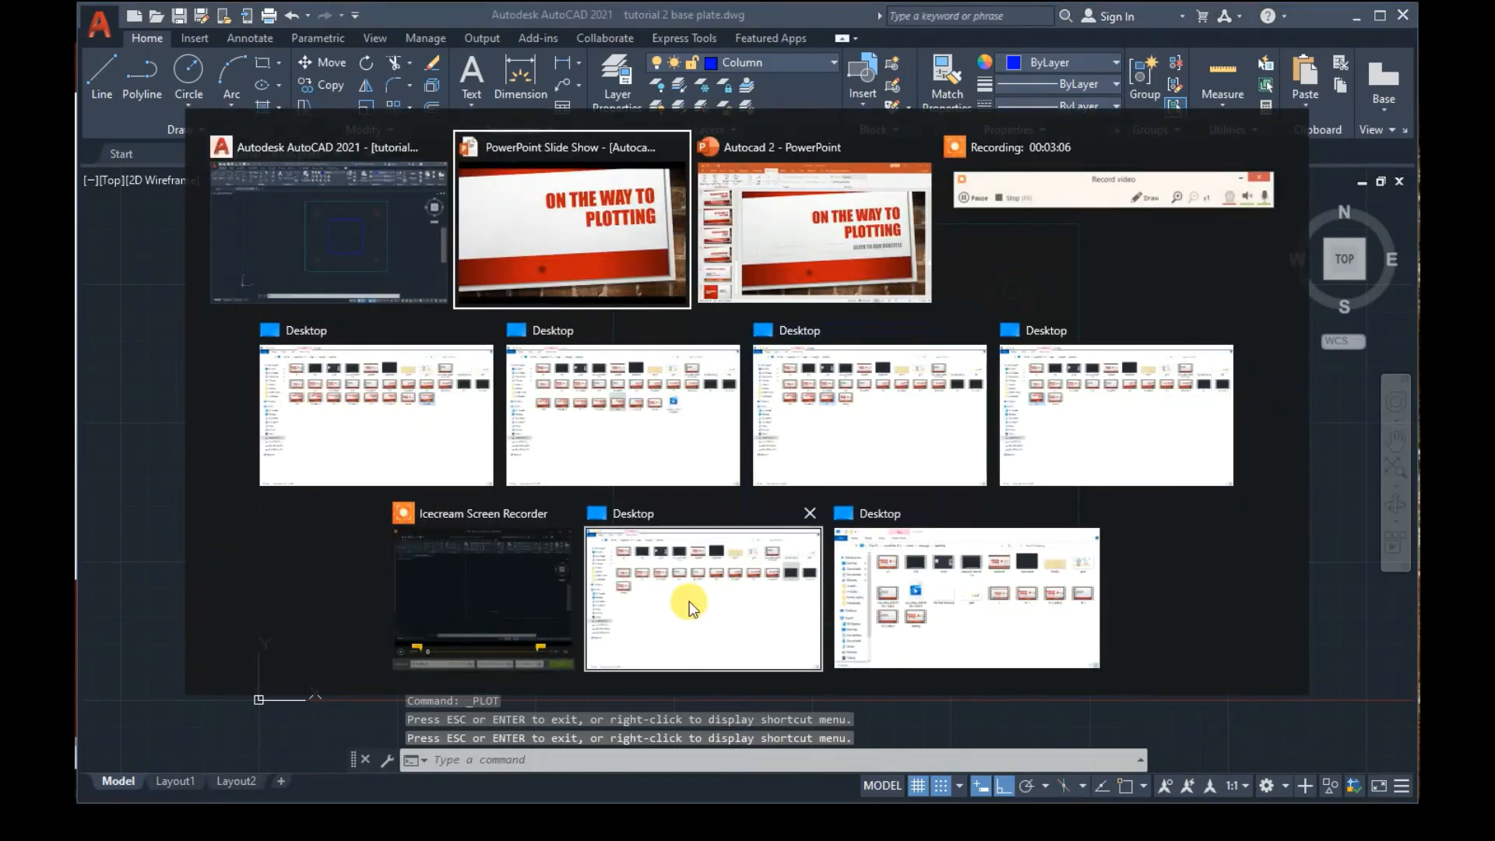
click(569, 243)
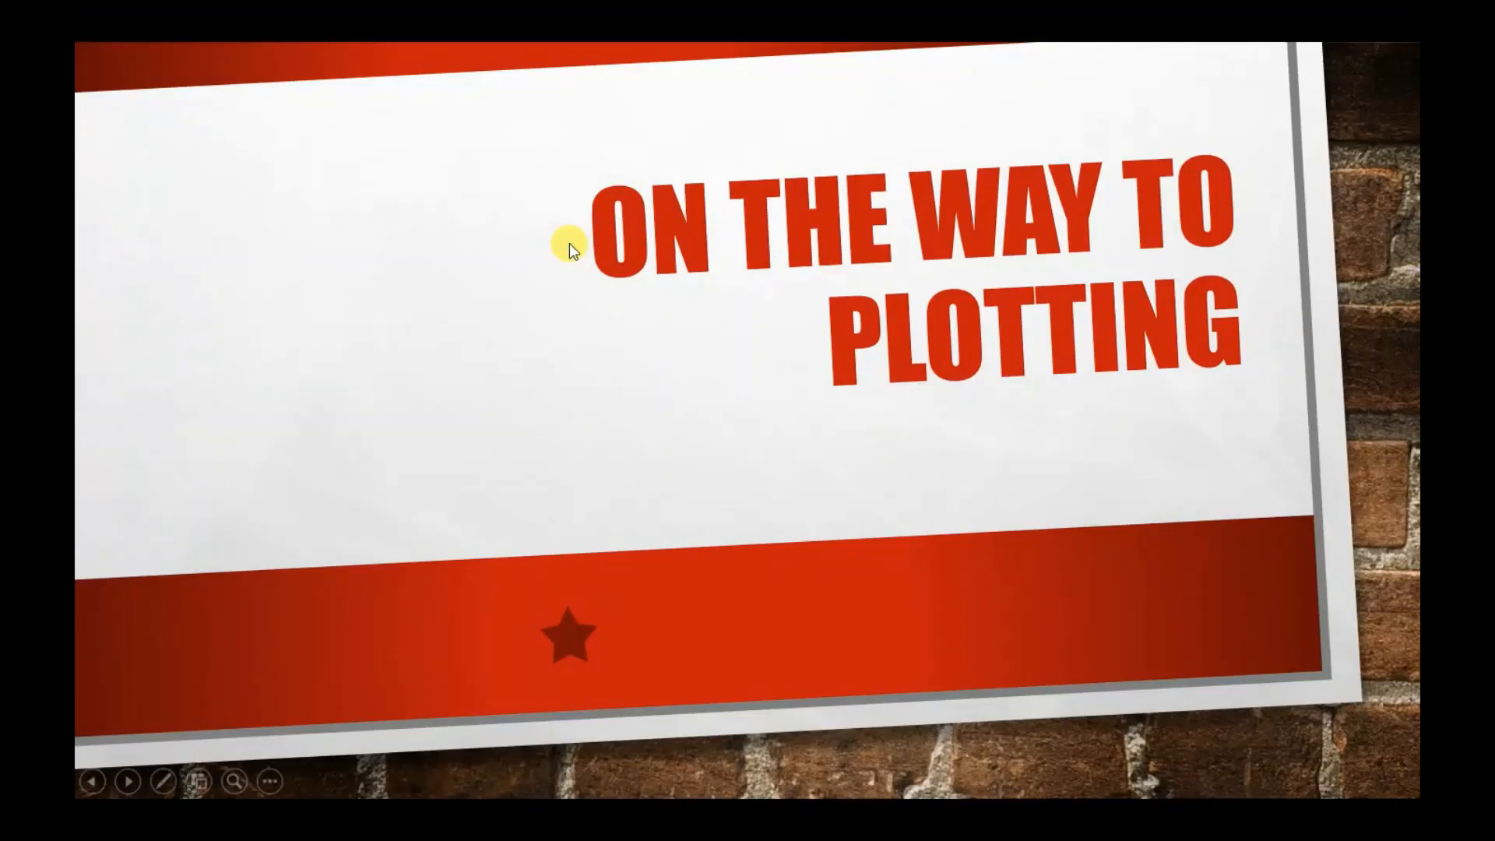
click(569, 243)
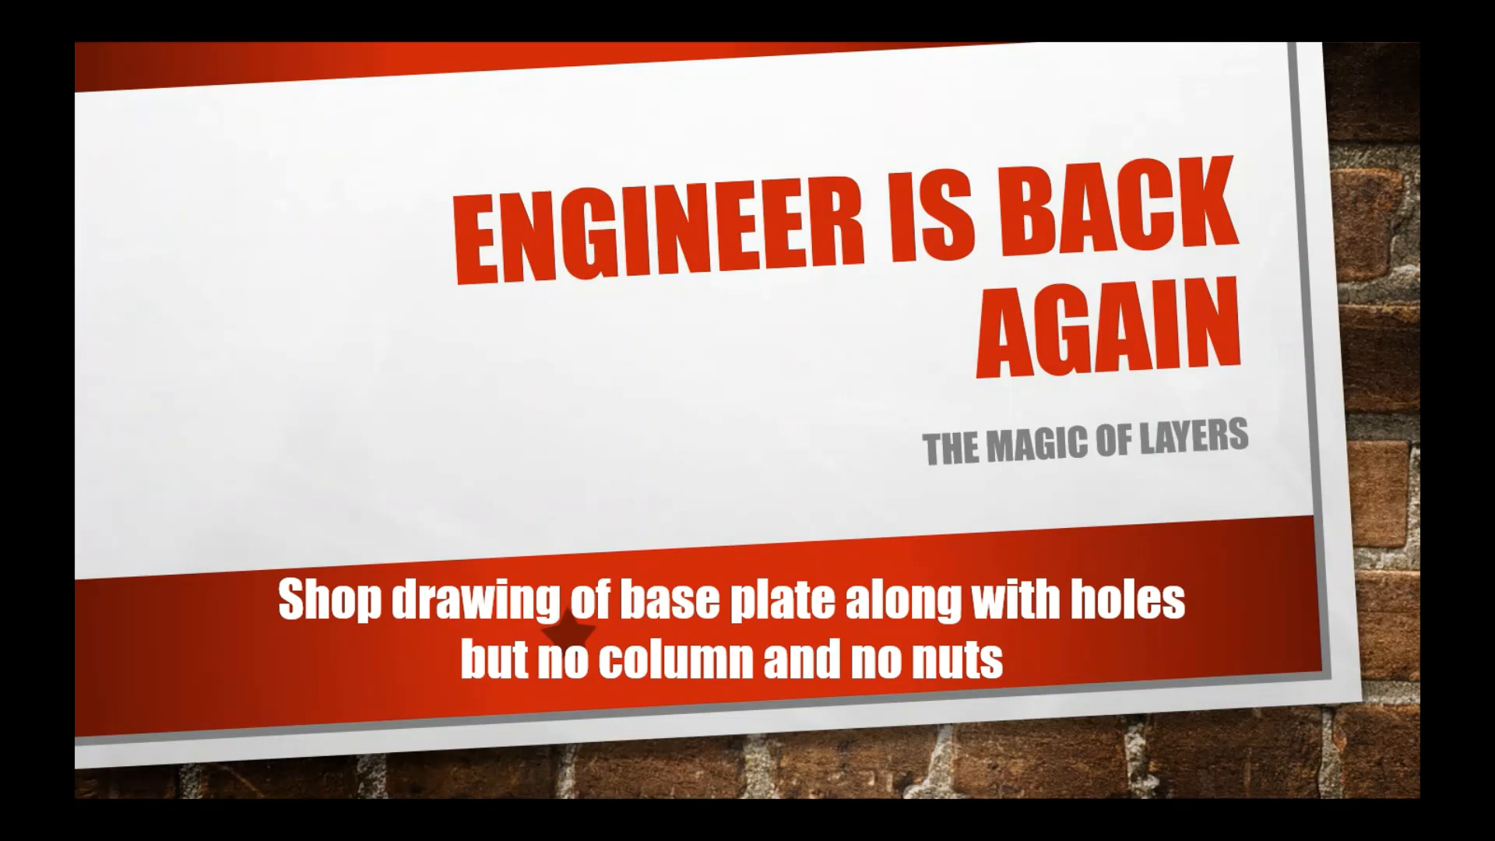
Switch back to AutoCAD and turn off the Nuts, hatch and current Column layers
key(alt+Tab)
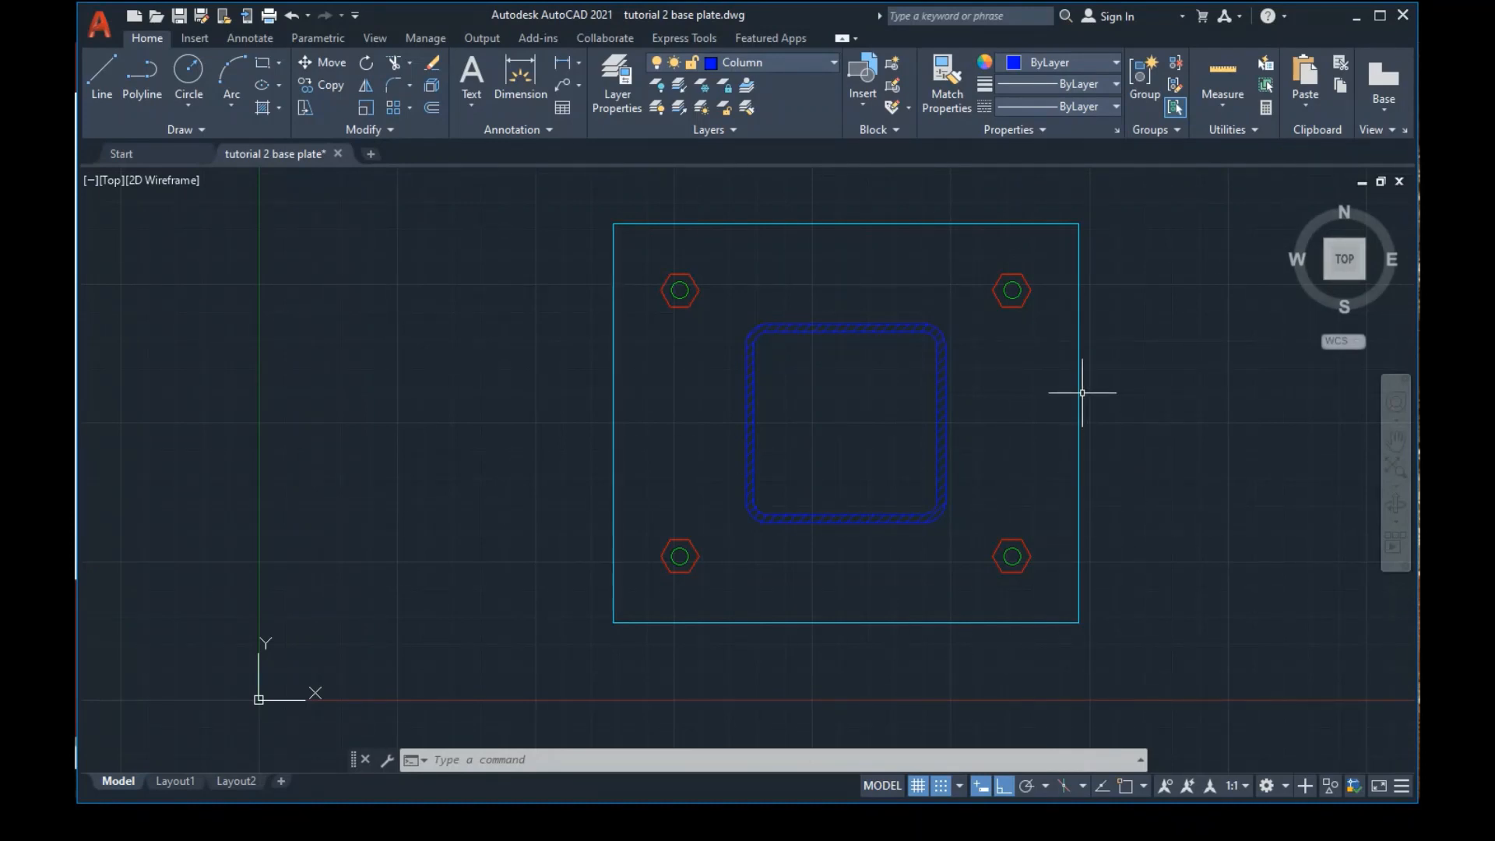
click(830, 61)
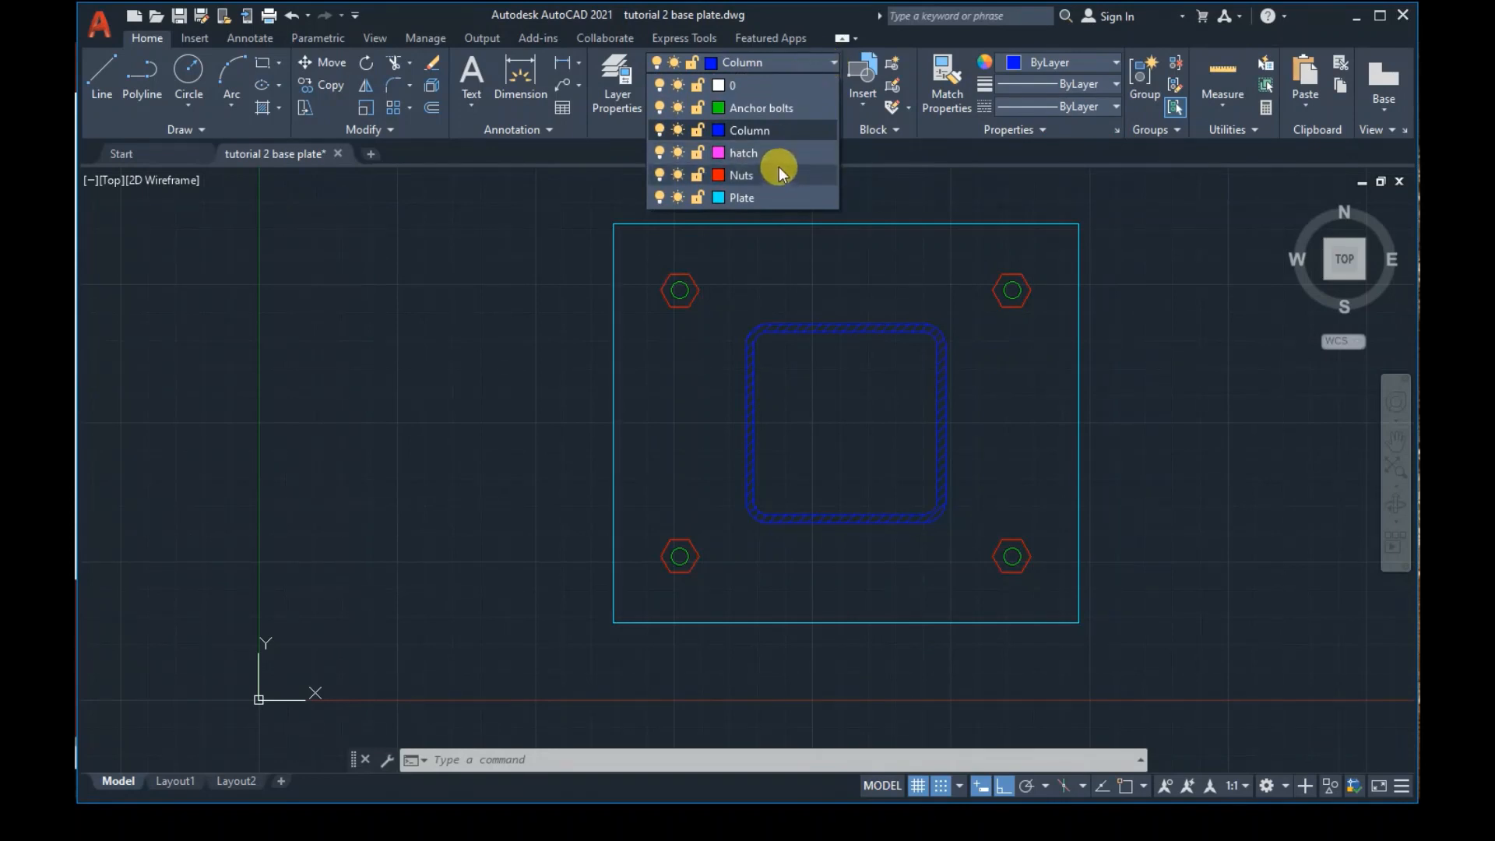
click(659, 175)
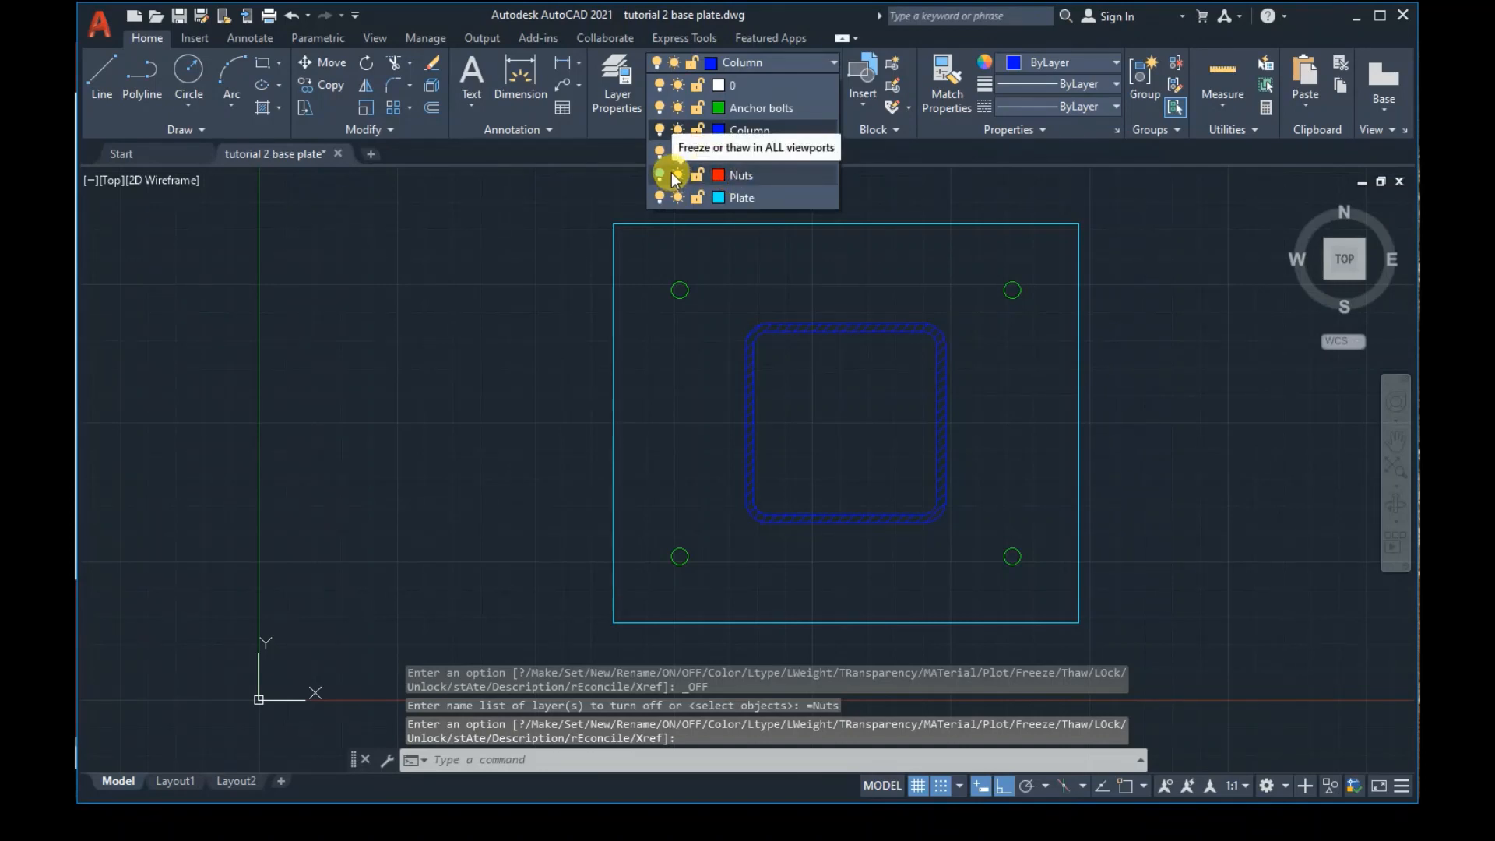
click(656, 158)
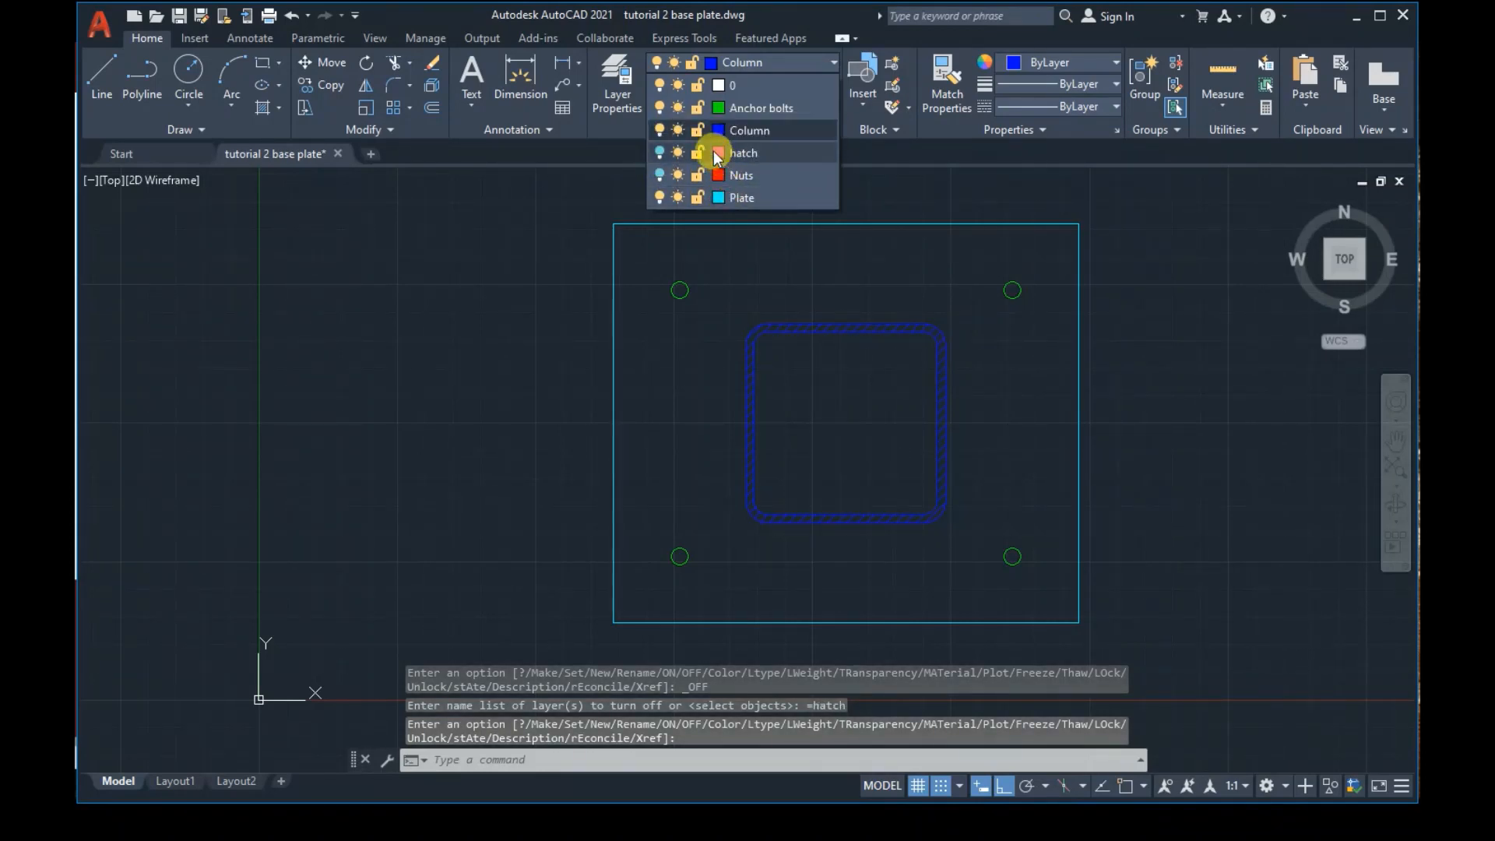
click(661, 131)
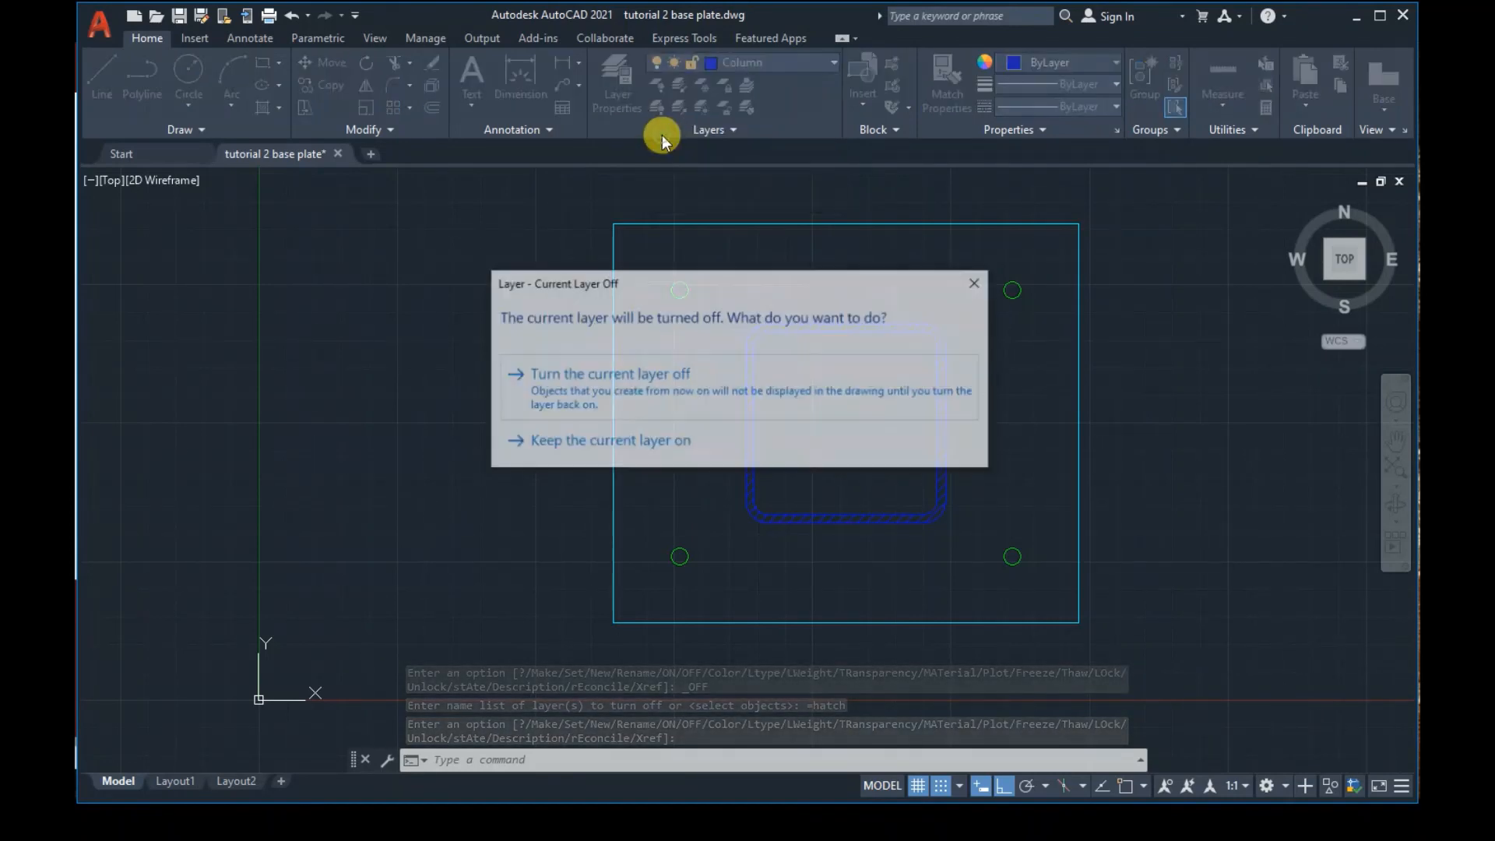
click(745, 396)
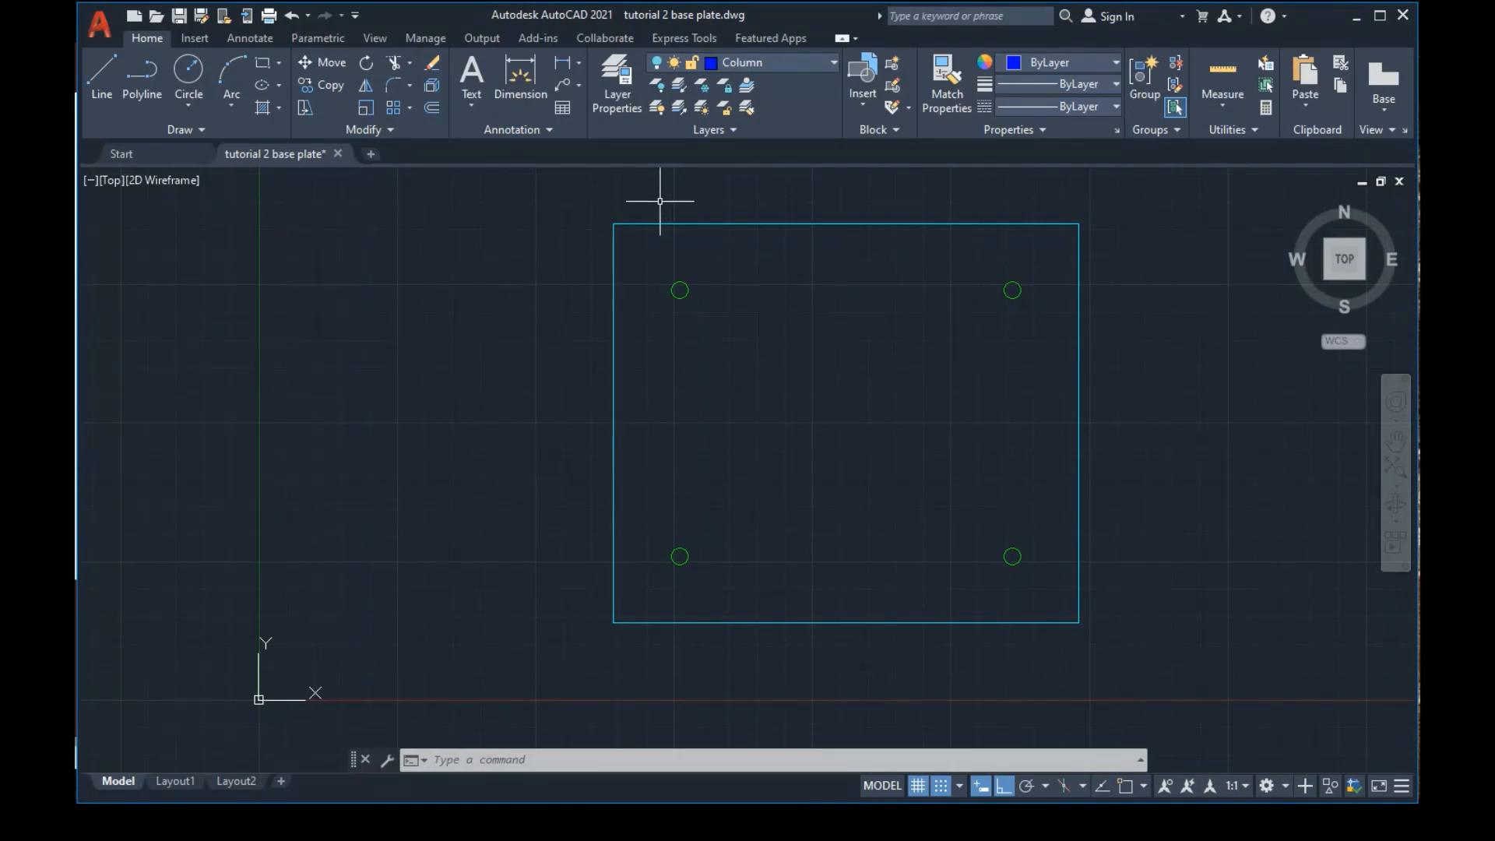
Turn the Column, hatch and Nuts layers back on
click(806, 70)
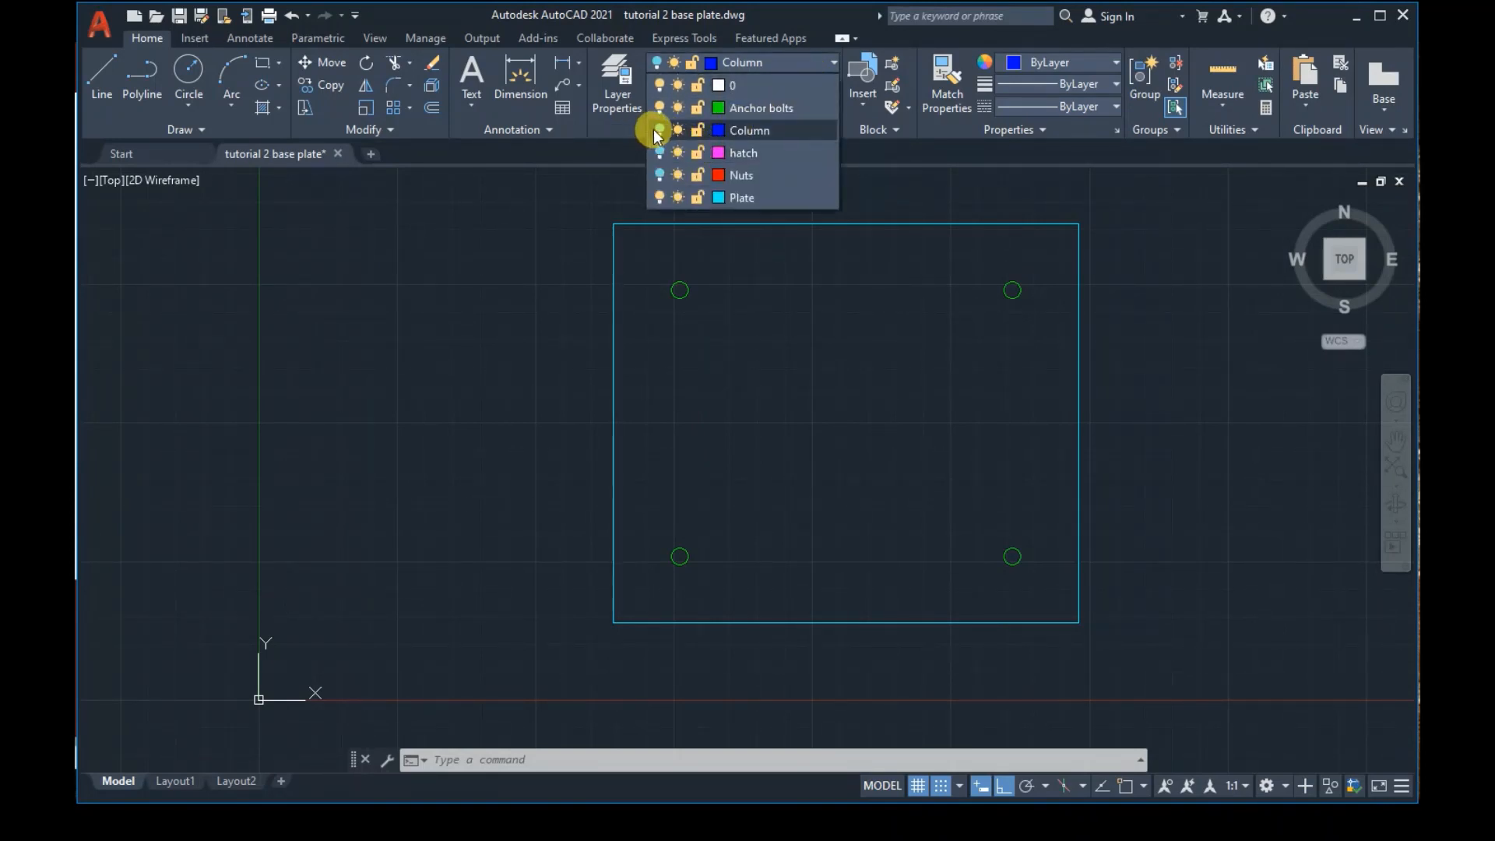
click(658, 130)
click(659, 175)
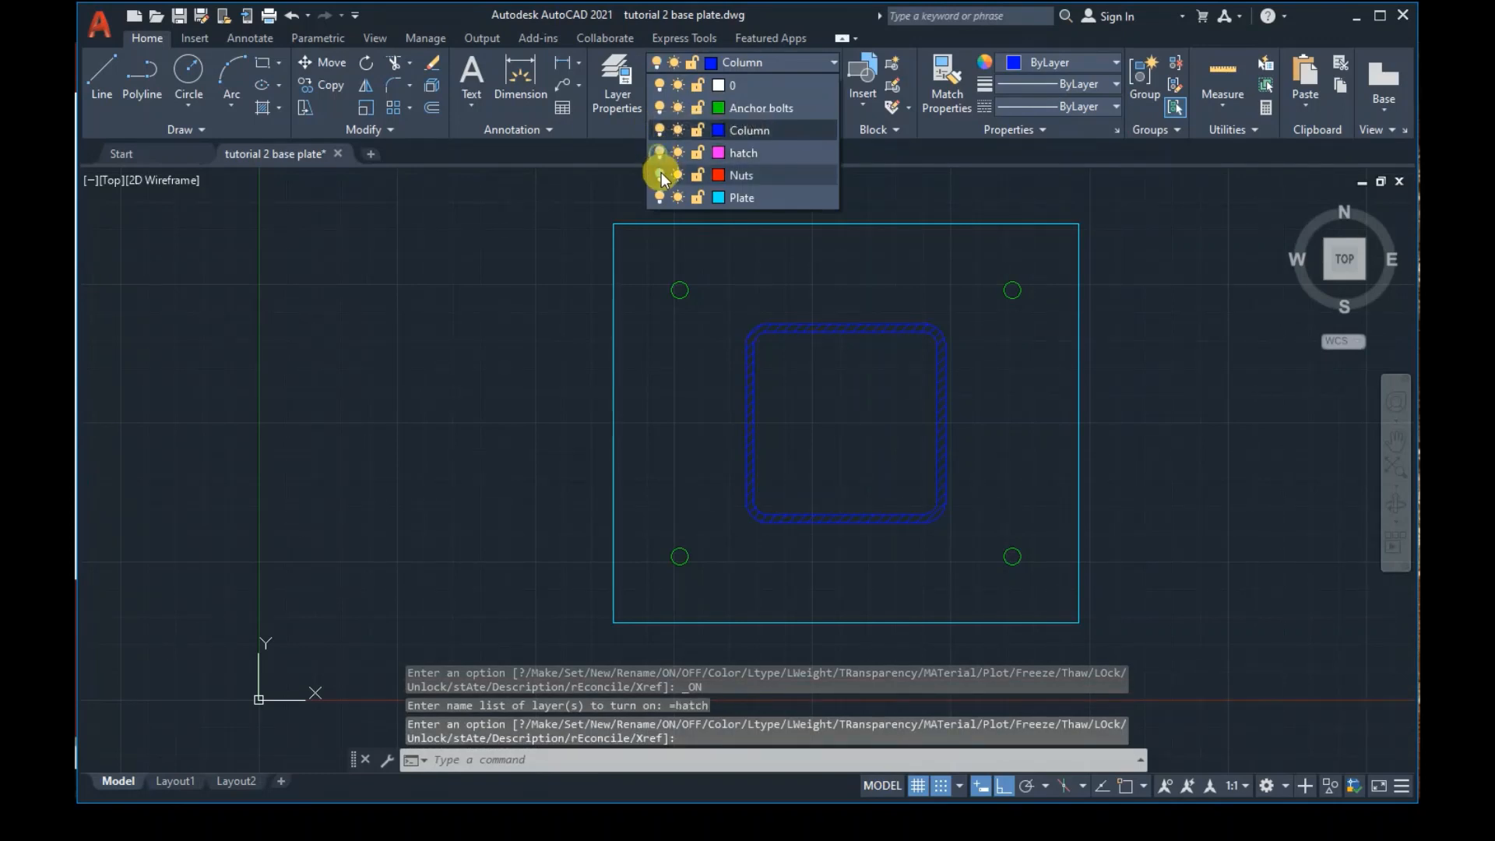
click(489, 325)
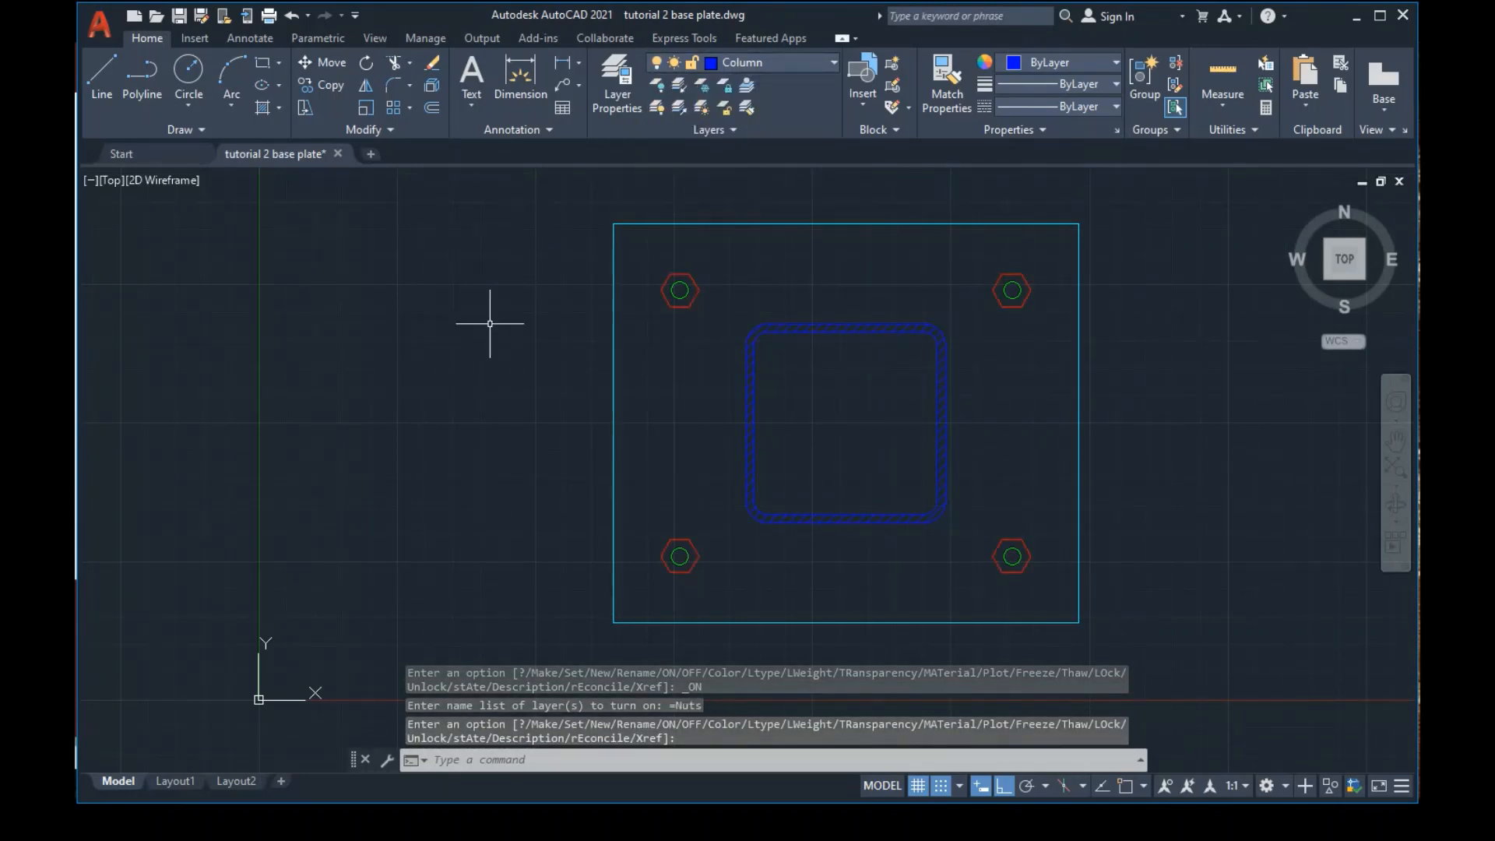
Save the base plate drawing and close AutoCAD
key(ctrl+s)
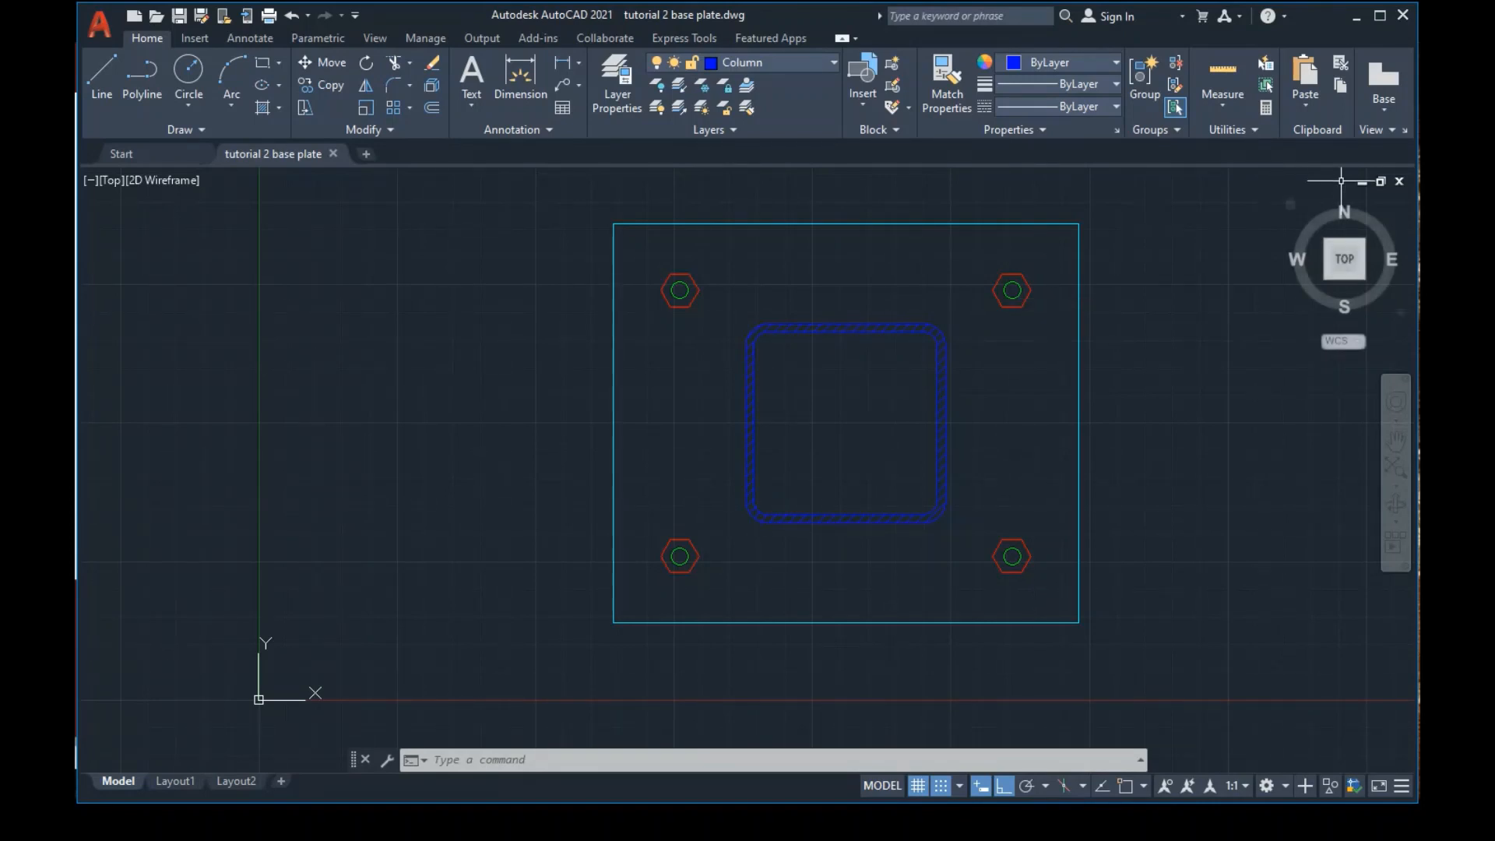
click(1402, 15)
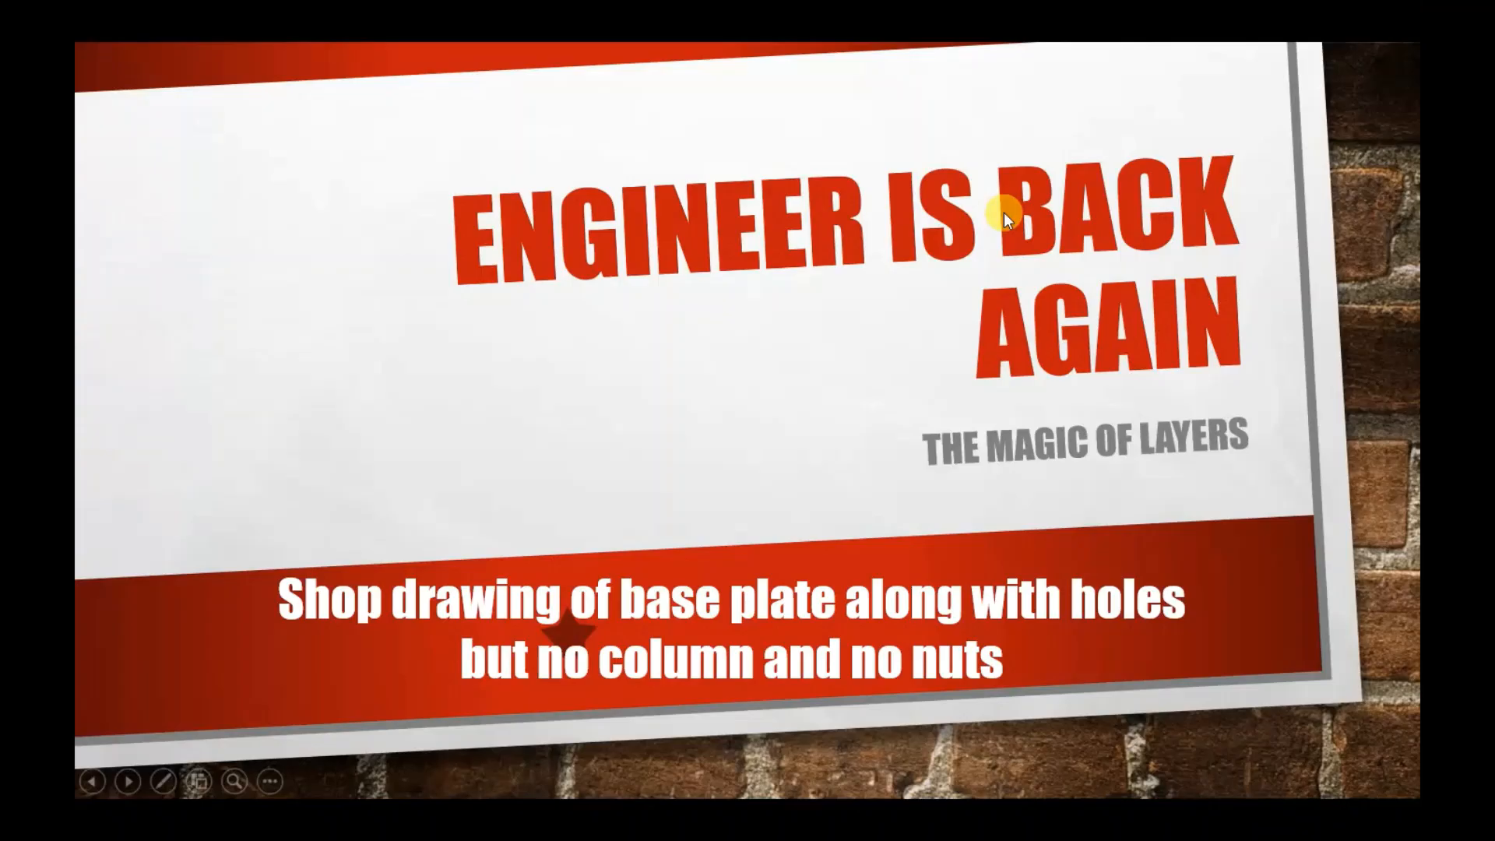
Advance the PowerPoint slide show to the Congratulations slide
click(985, 345)
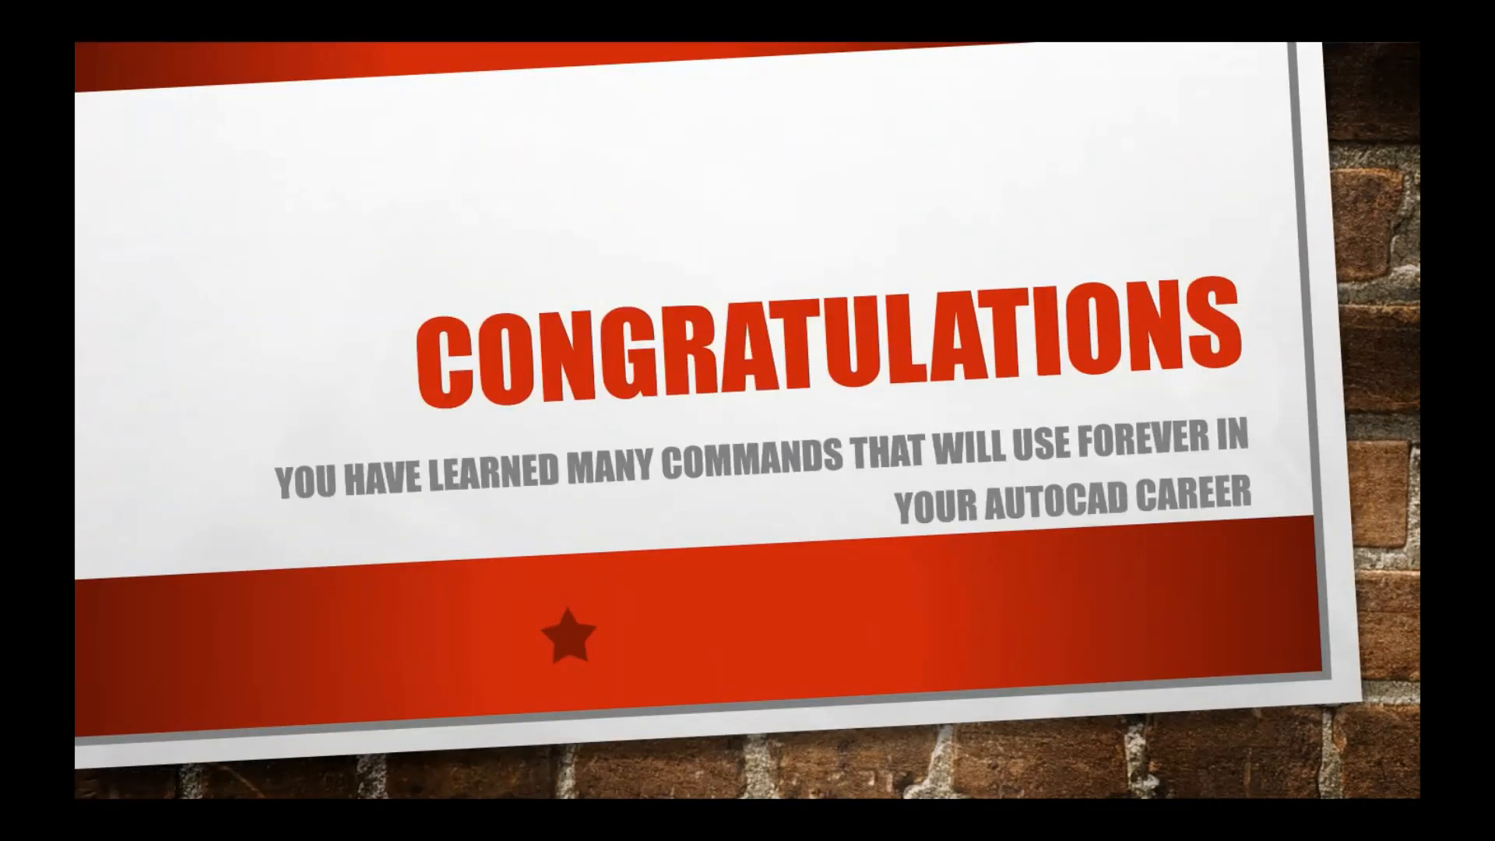